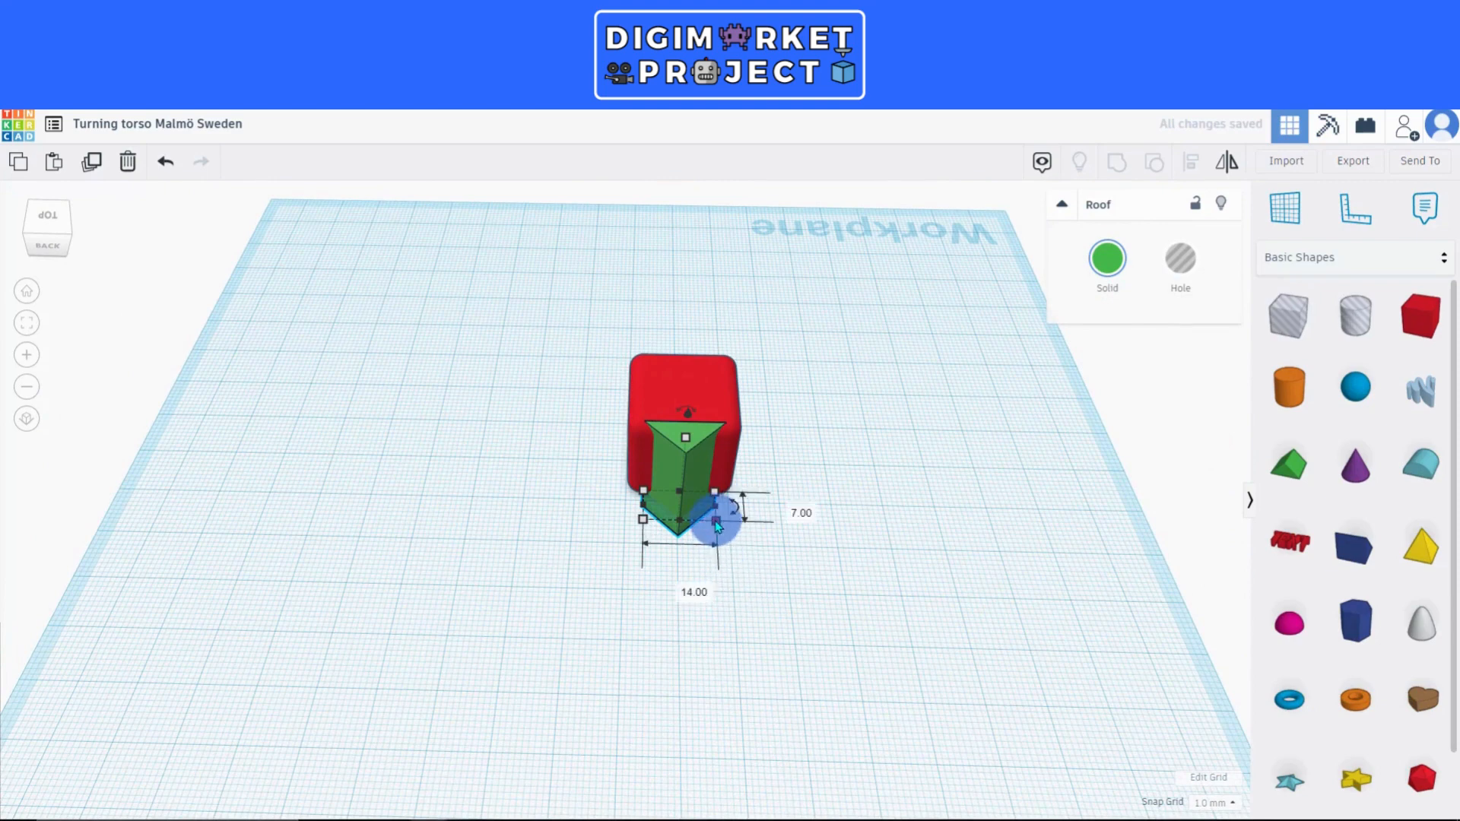
# Widen the green roof to 19 mm and extend its pointed edge outward from the red box's face.
pyautogui.moveTo(724, 528); pyautogui.dragTo(726, 530)
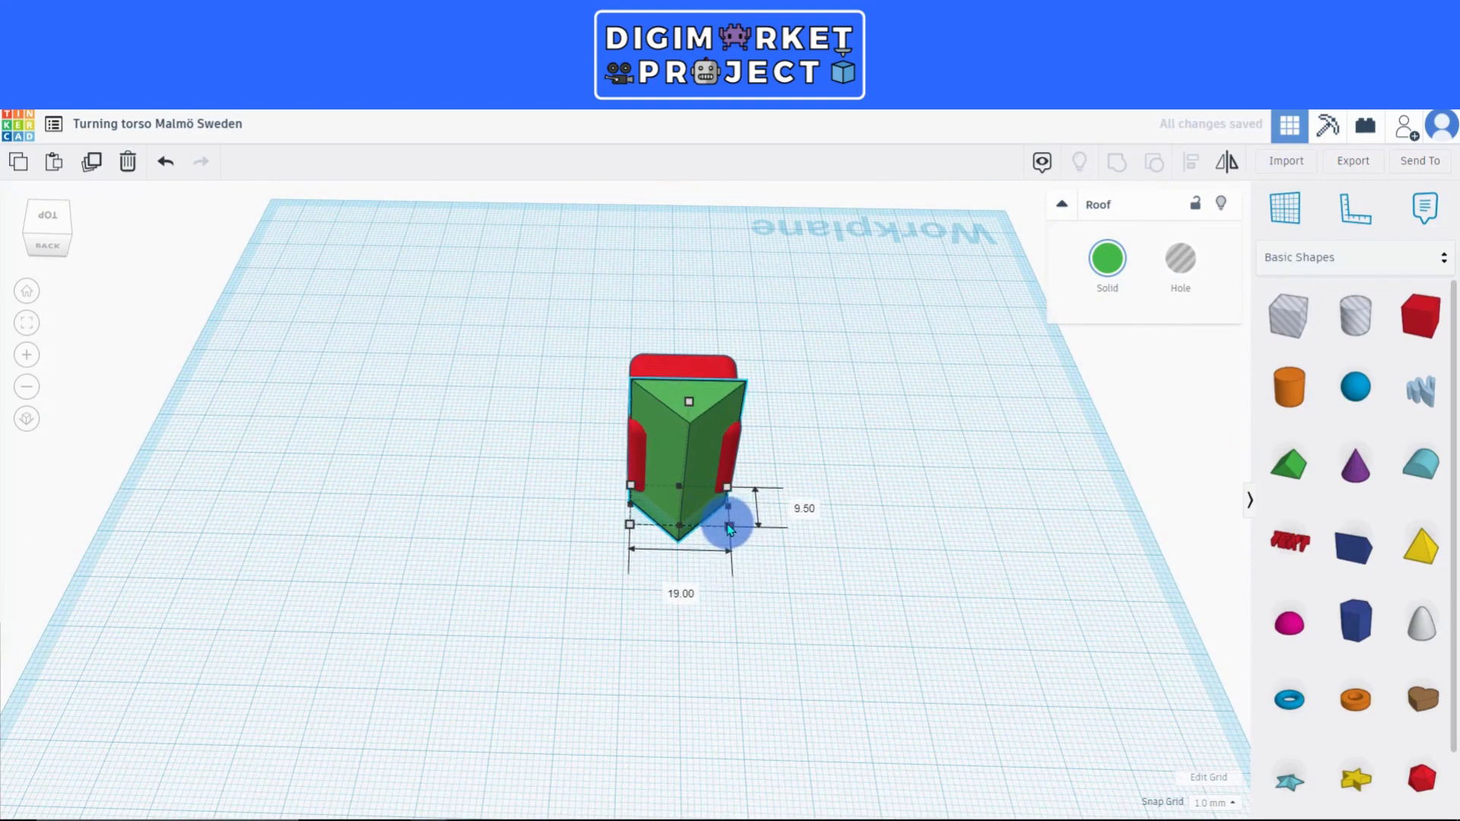
pyautogui.moveTo(627, 603); pyautogui.dragTo(661, 394, button='right')
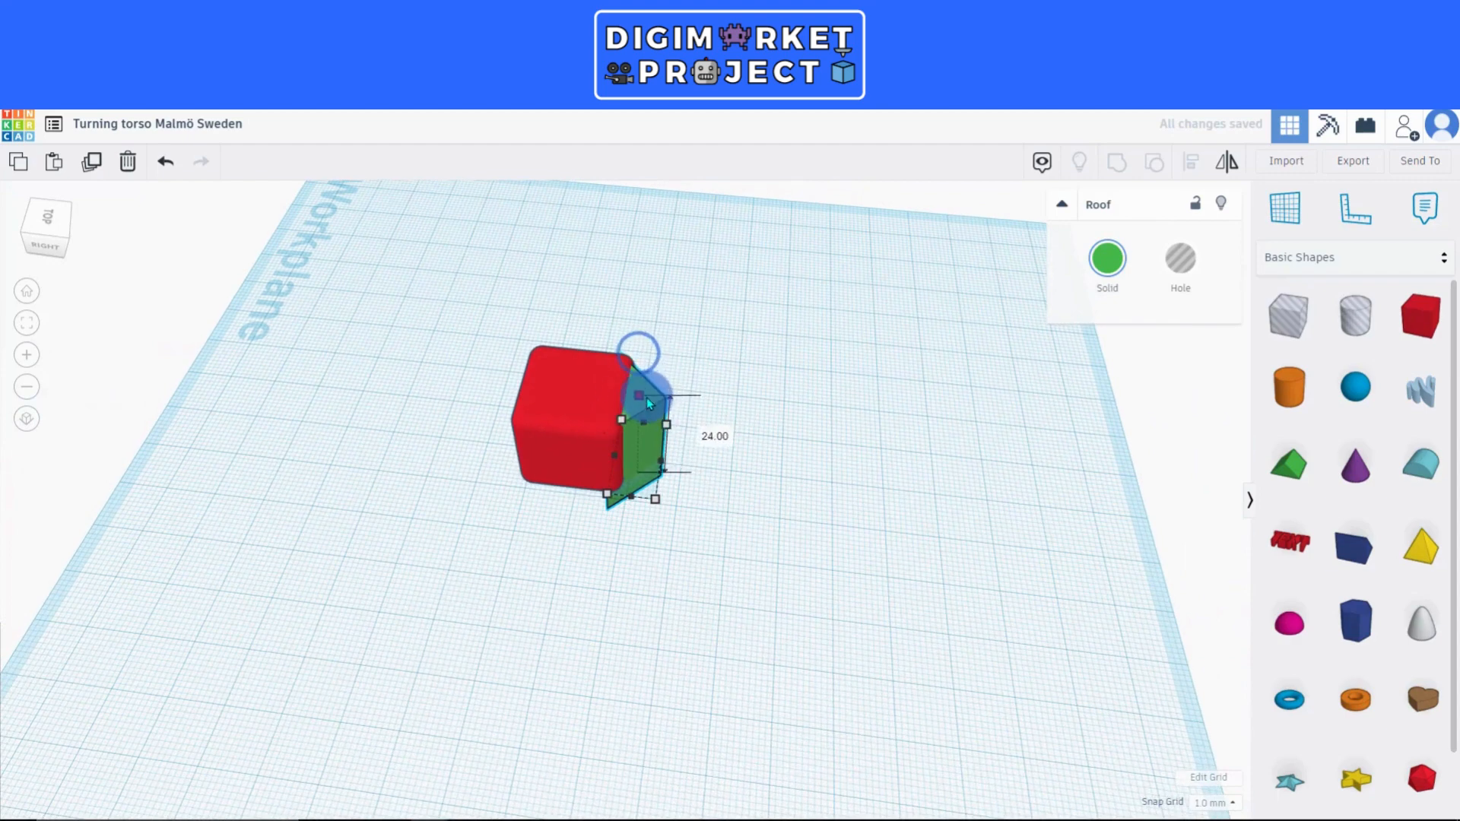
pyautogui.moveTo(662, 460); pyautogui.dragTo(676, 462)
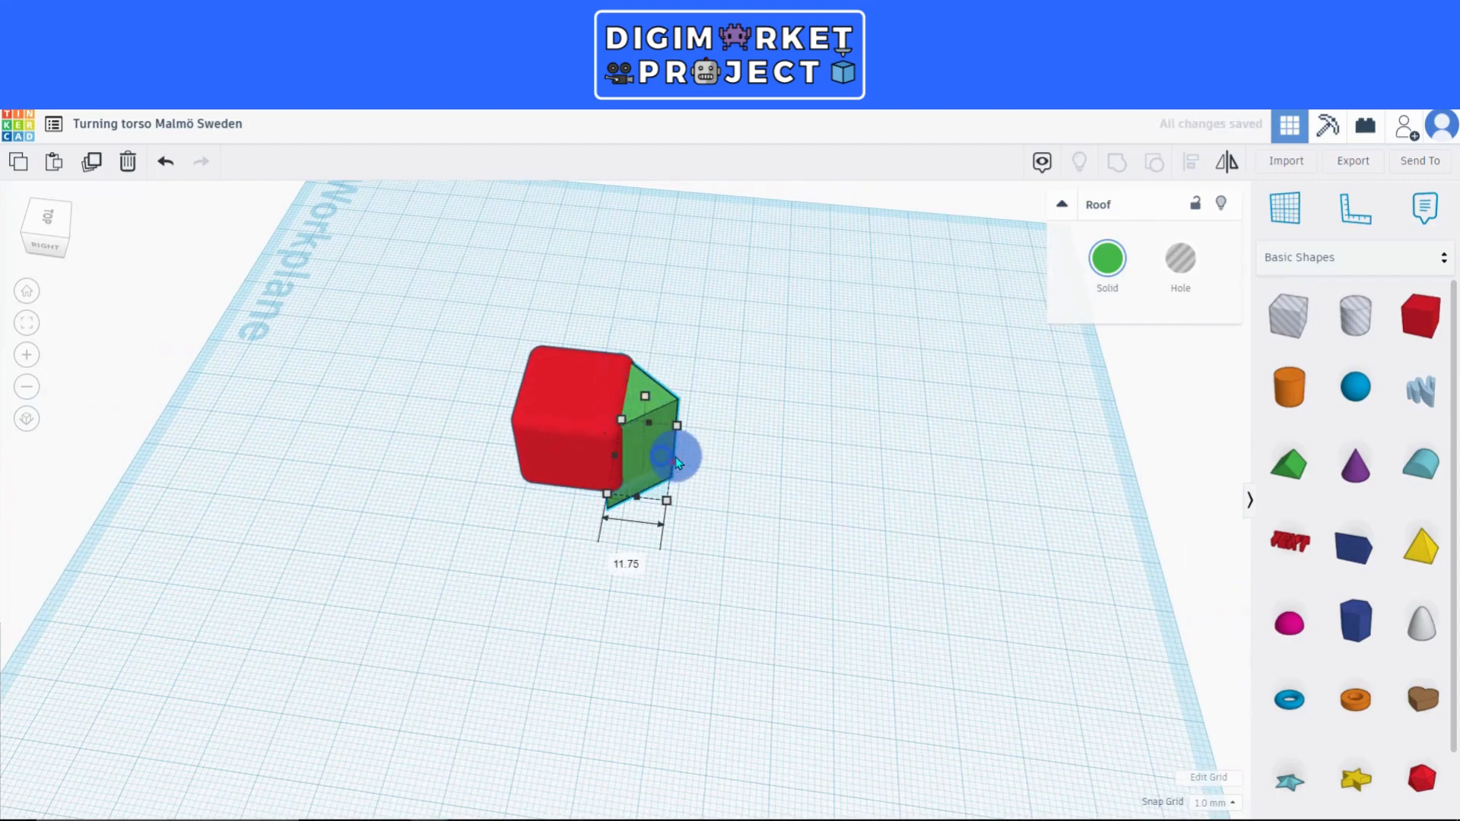
pyautogui.moveTo(694, 462); pyautogui.dragTo(335, 555, button='right')
# Check that the green roof is centred on the red box, and group both into one shape.
pyautogui.moveTo(536, 314); pyautogui.dragTo(676, 531)
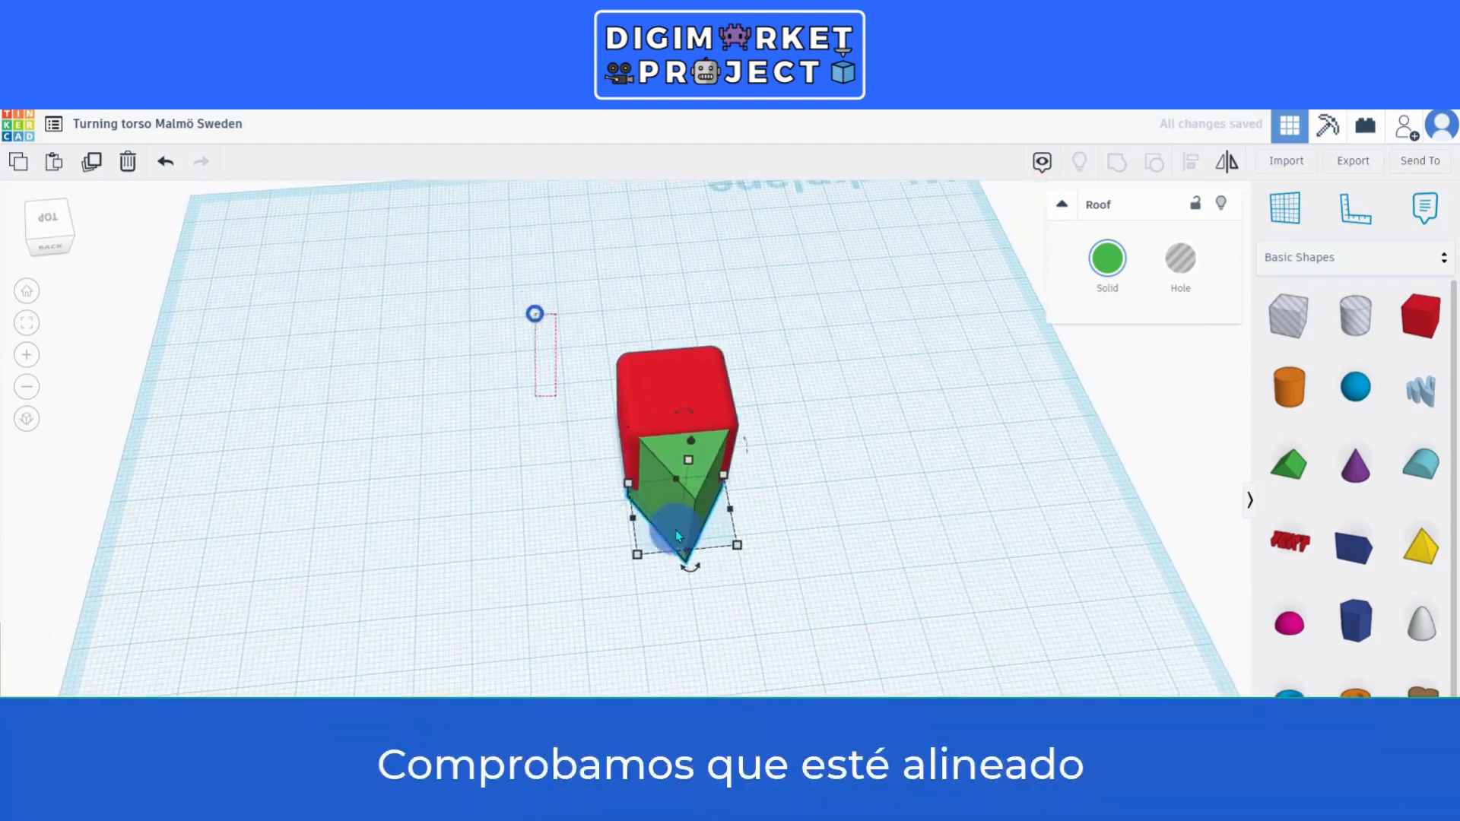
pyautogui.moveTo(845, 591); pyautogui.dragTo(847, 590)
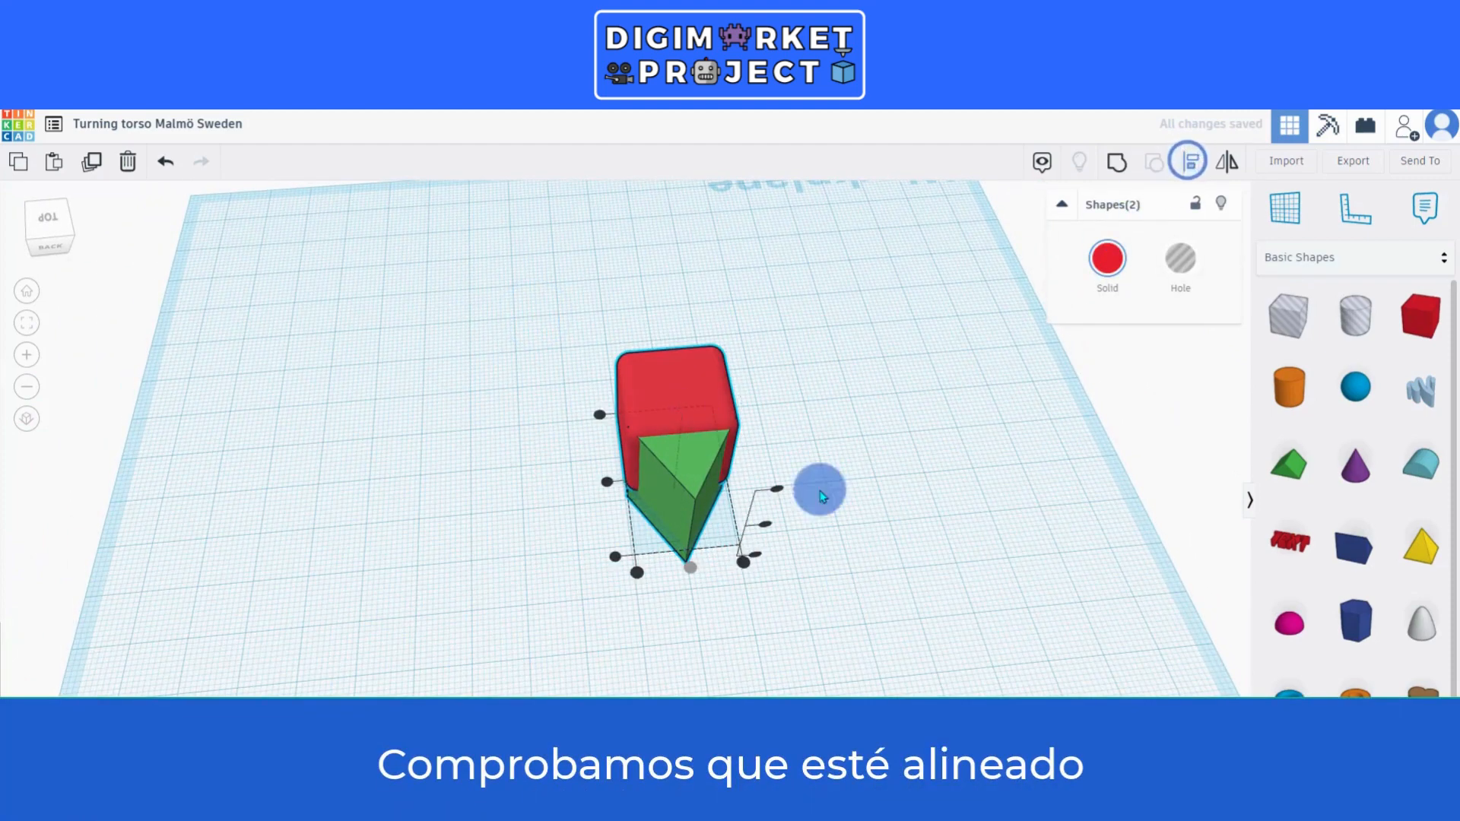
pyautogui.click(647, 645)
pyautogui.moveTo(646, 645); pyautogui.dragTo(606, 645, button='right')
pyautogui.moveTo(600, 583); pyautogui.dragTo(794, 314)
pyautogui.click(1116, 162)
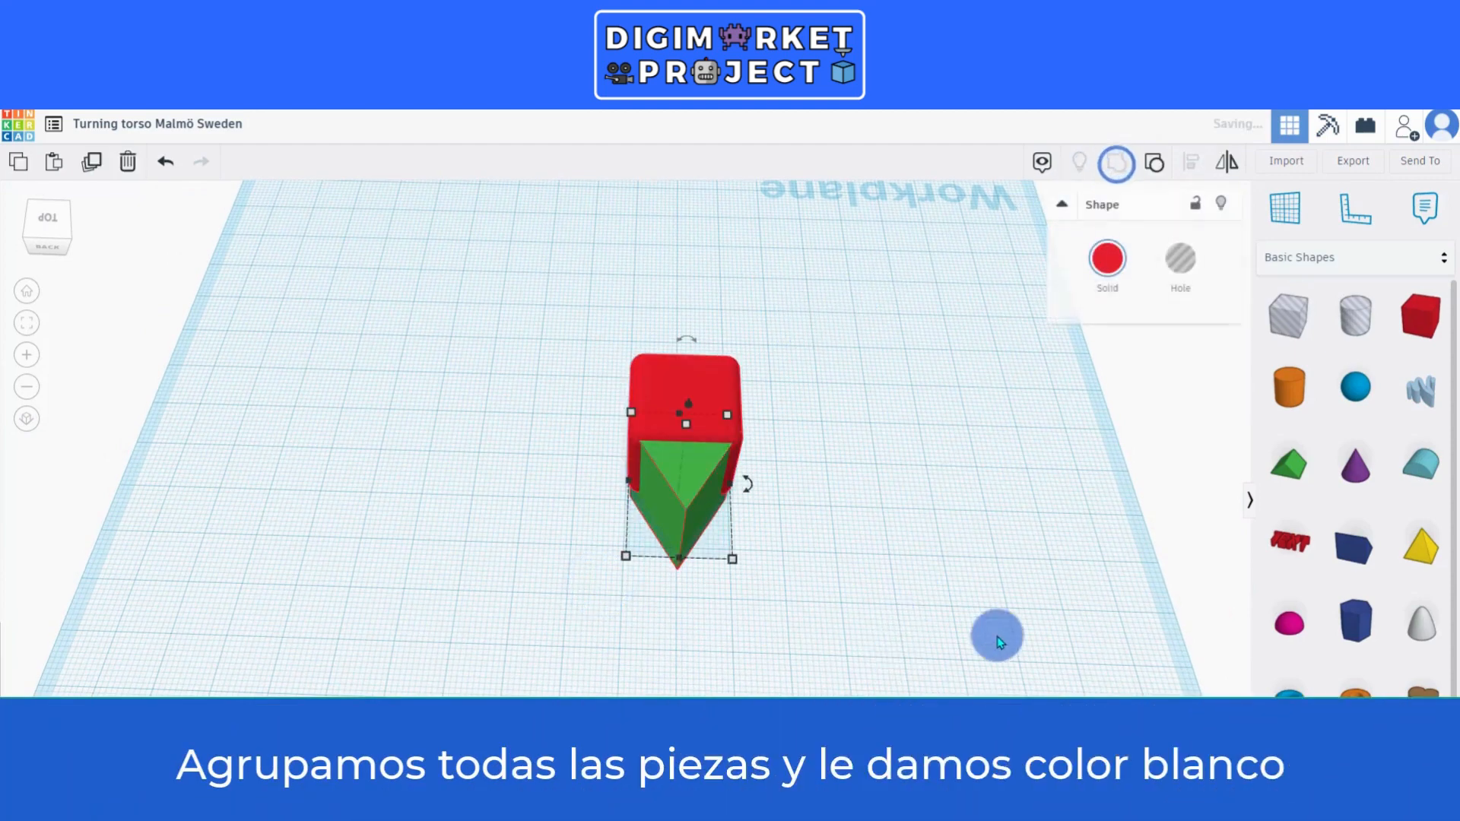
# Color the grouped box and roof shape white.
pyautogui.moveTo(997, 642); pyautogui.dragTo(774, 620, button='right')
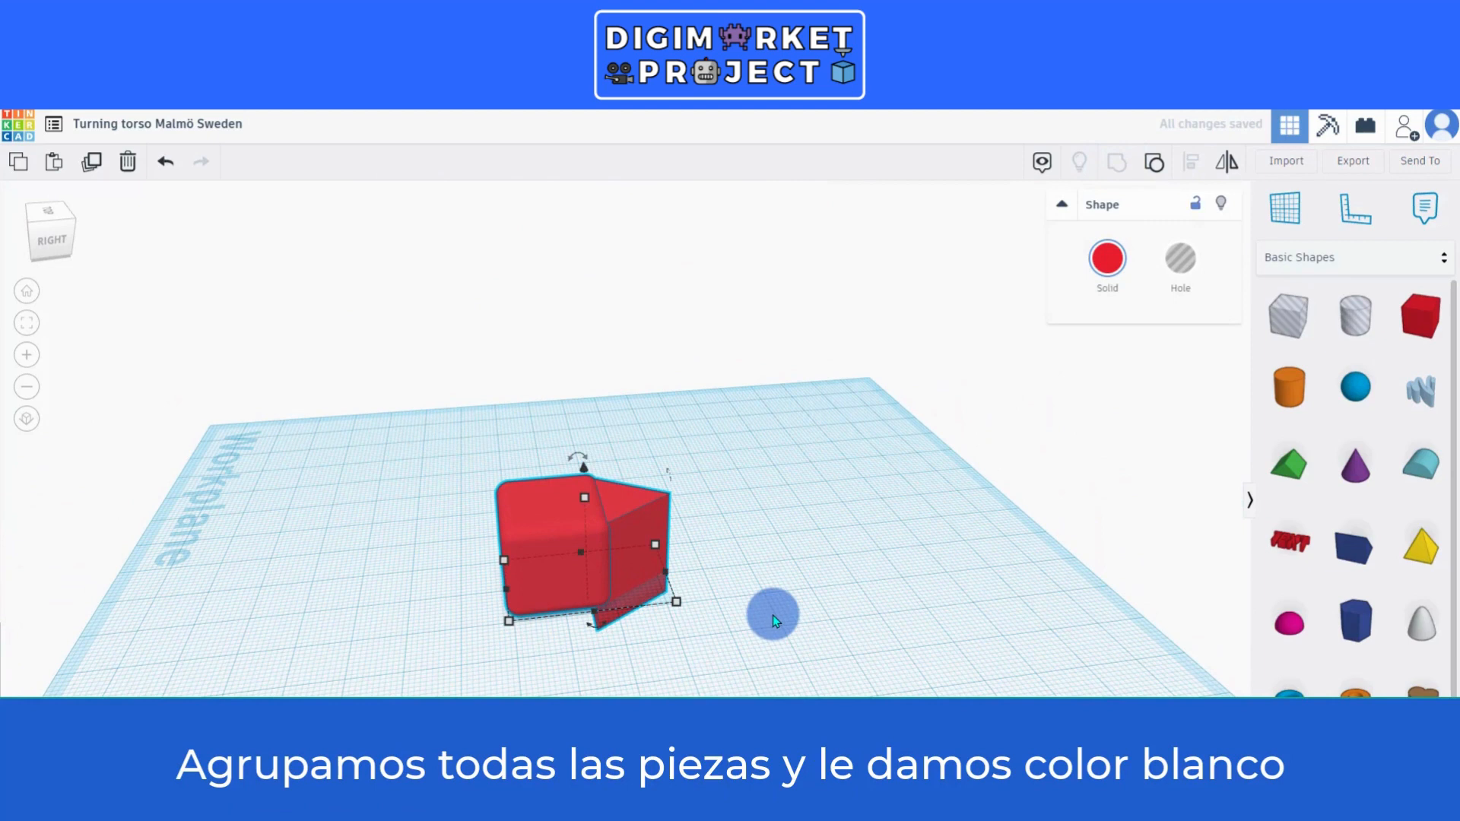
pyautogui.click(1117, 264)
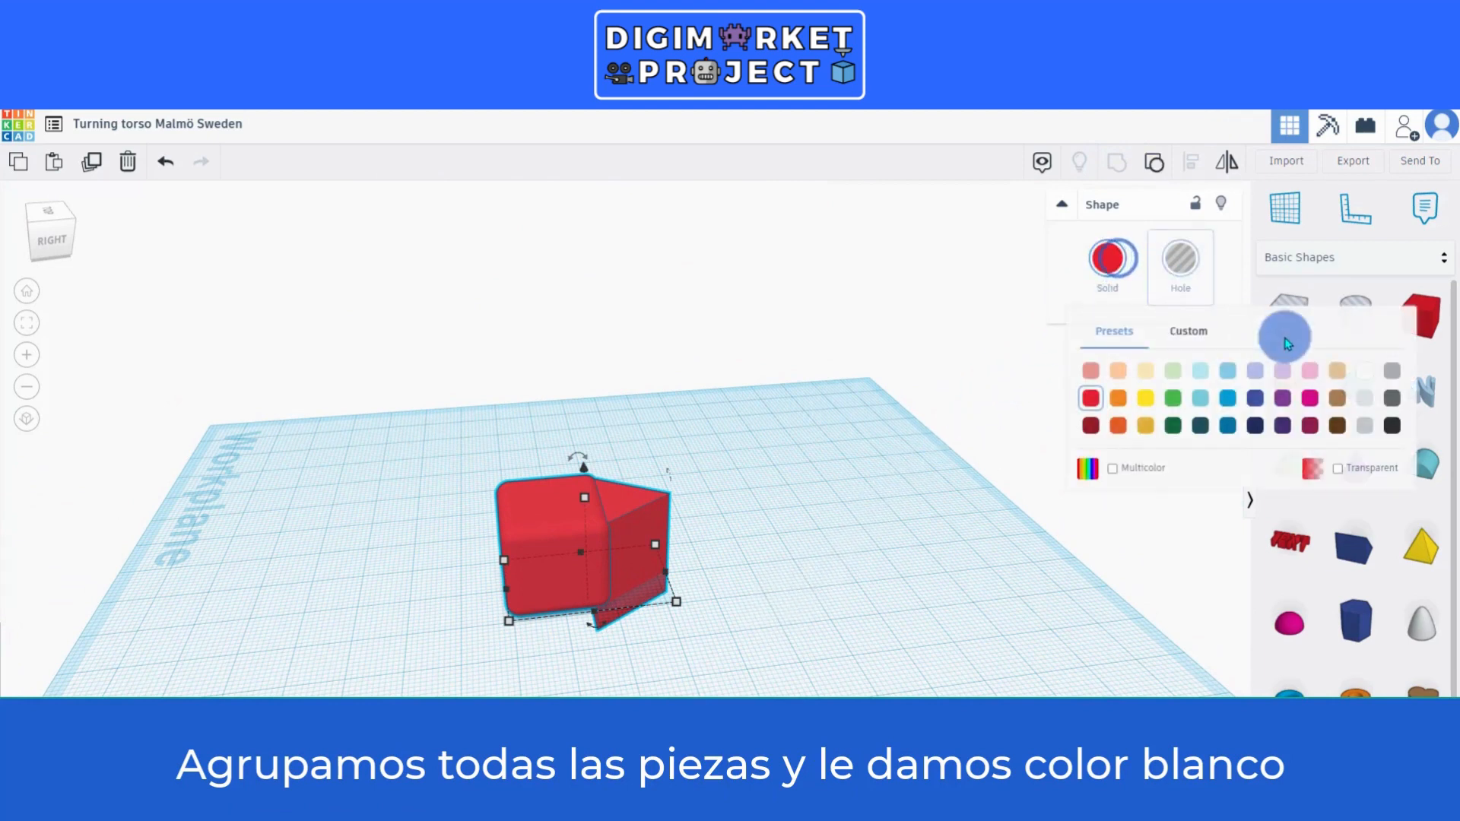
pyautogui.click(1363, 372)
pyautogui.click(808, 628)
pyautogui.click(563, 575)
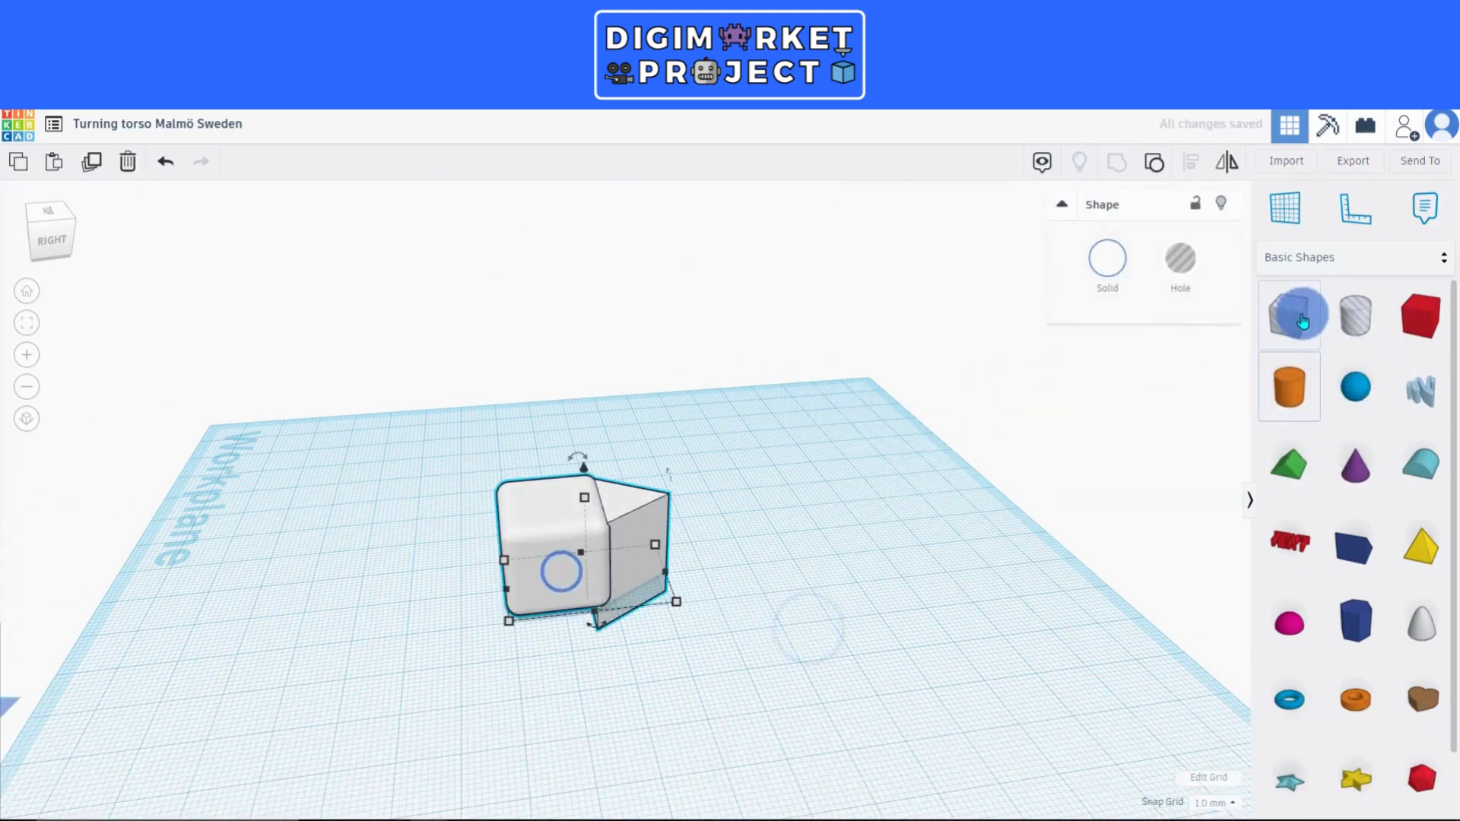
# Enclose the white shape in a hole box 46 mm wide and 51 mm long, and lower it to cover only the shape's base.
pyautogui.moveTo(1287, 312); pyautogui.dragTo(522, 530)
pyautogui.moveTo(563, 581); pyautogui.dragTo(709, 577)
pyautogui.click(707, 675)
pyautogui.click(582, 545)
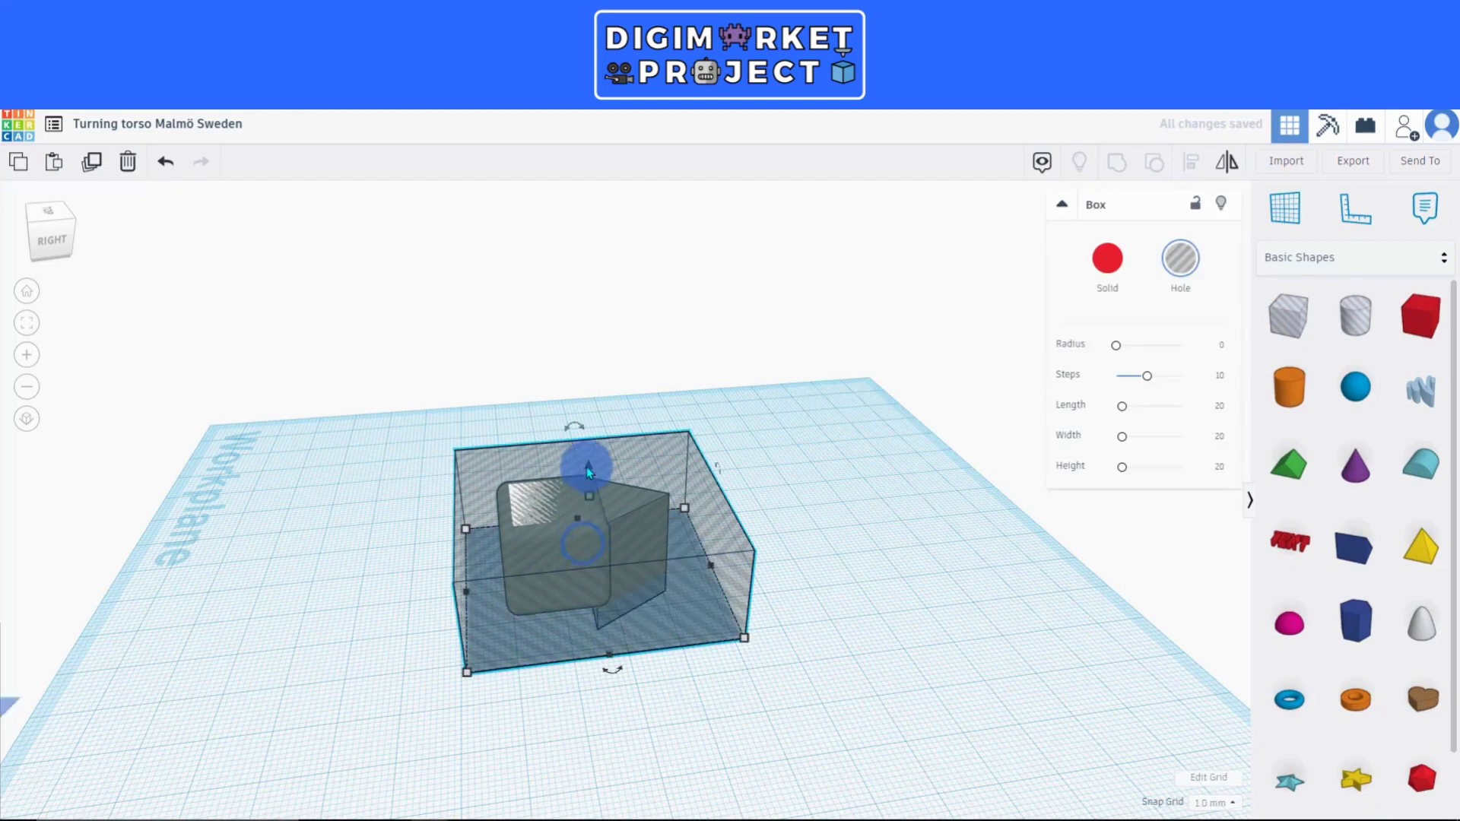
pyautogui.moveTo(586, 467); pyautogui.dragTo(614, 538)
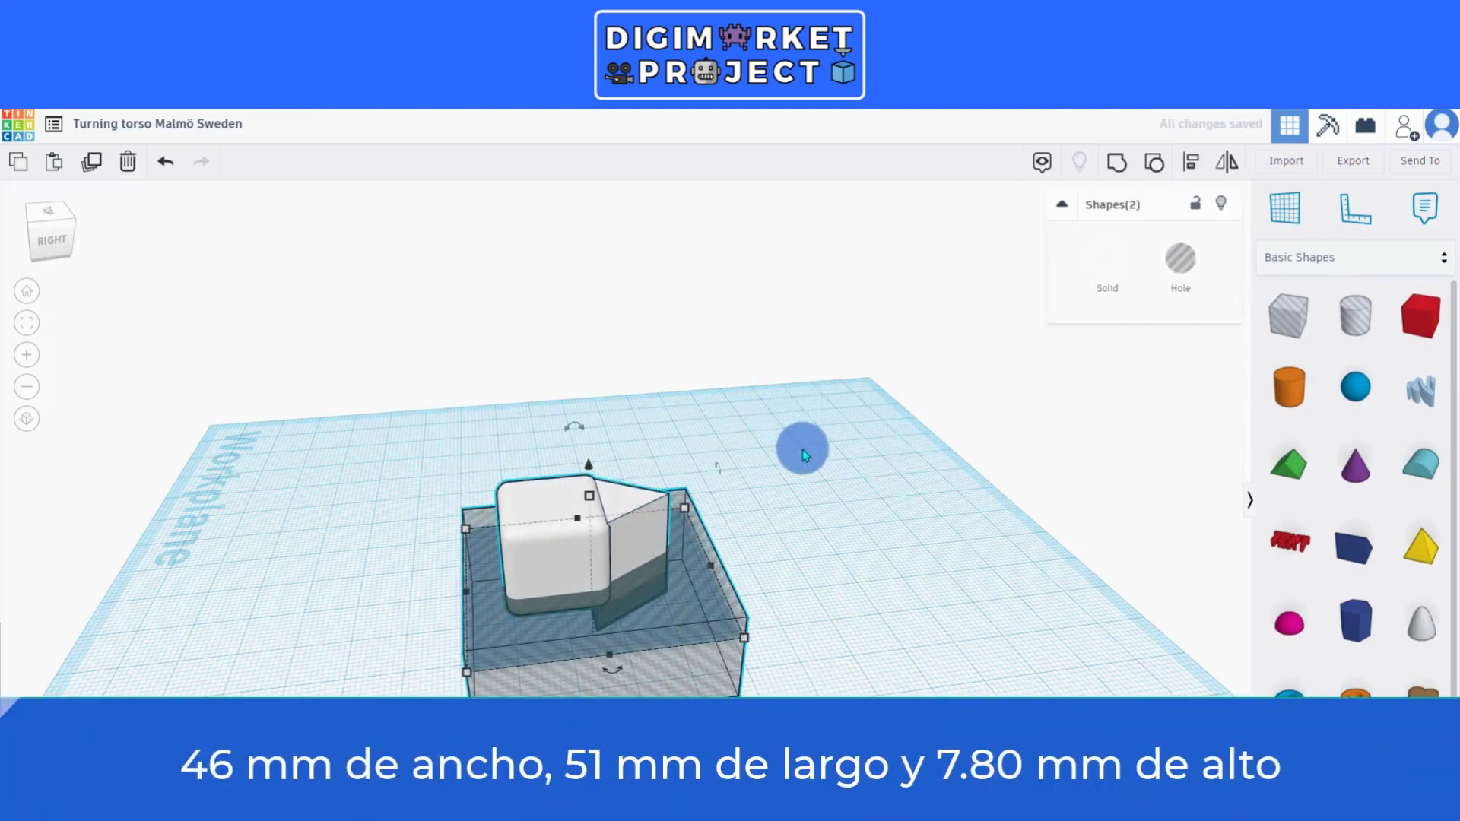
# Duplicate the large hole box and raise the copy until it covers the upper part of the white shape.
pyautogui.click(834, 490)
pyautogui.click(723, 596)
pyautogui.click(93, 162)
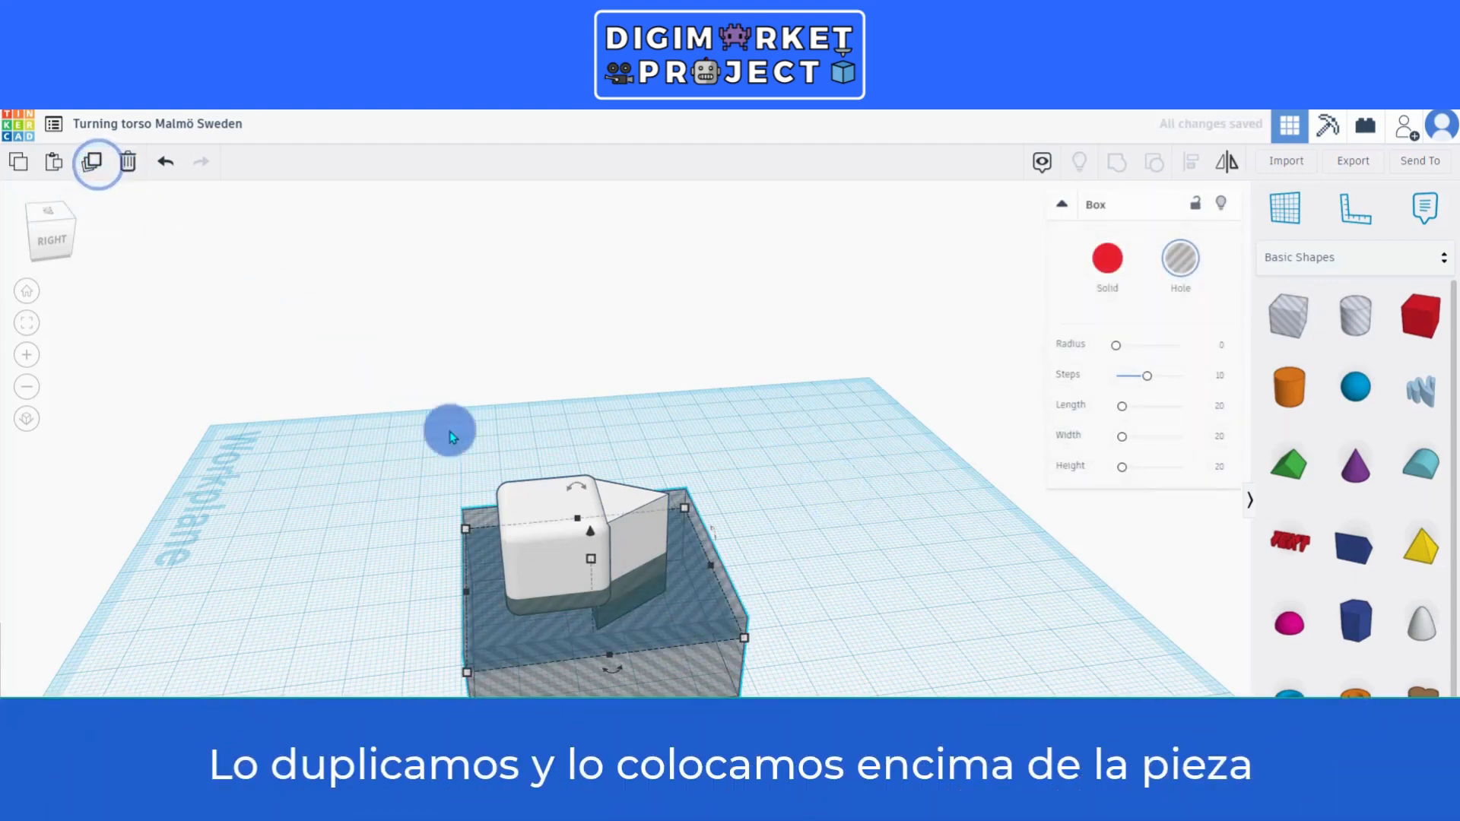
pyautogui.moveTo(589, 540); pyautogui.dragTo(578, 400)
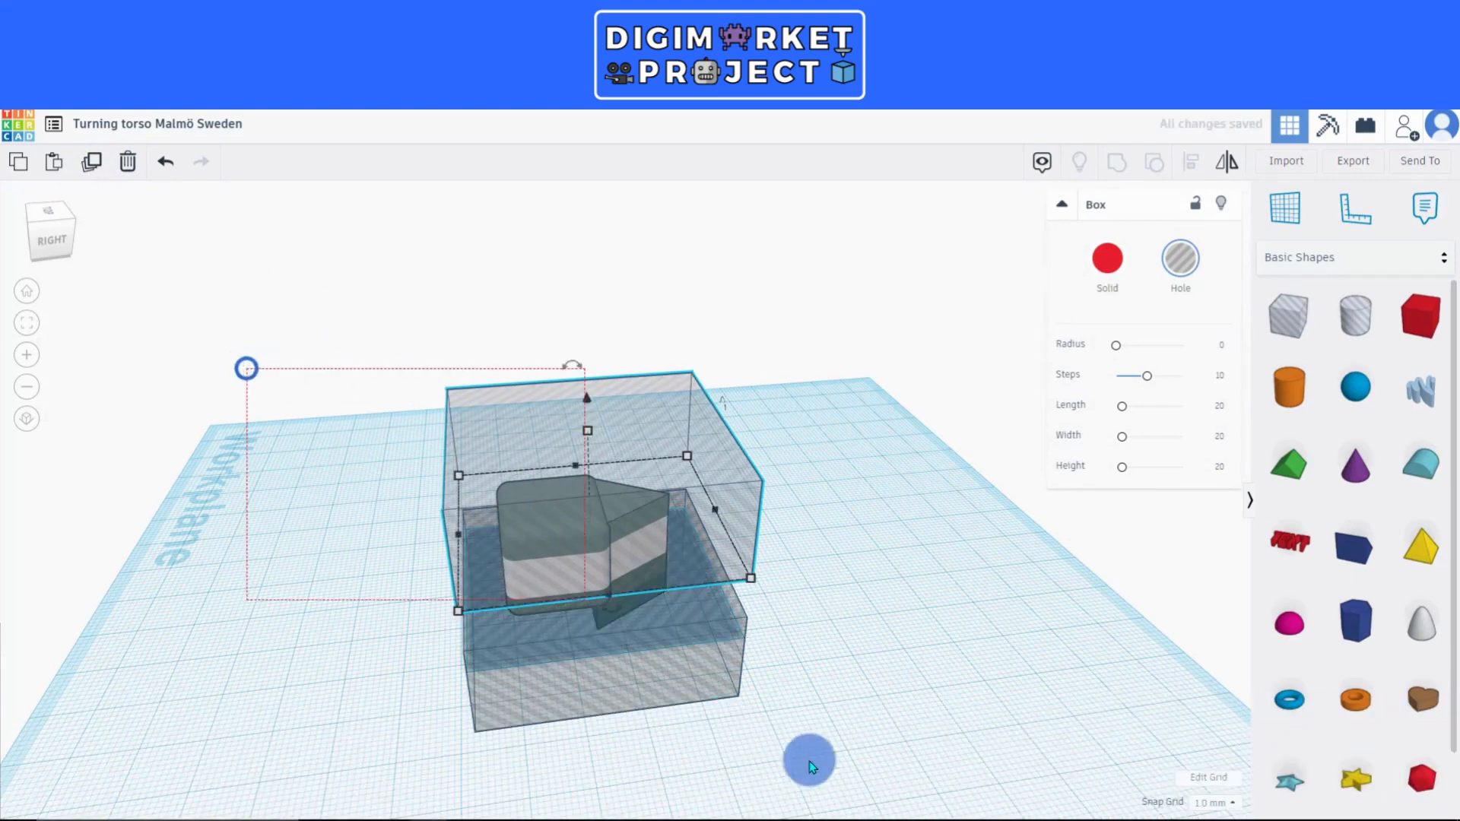
# Group the white shape with both hole boxes to cut out a slice, and drop the slice onto the workplane.
pyautogui.moveTo(808, 760); pyautogui.dragTo(840, 770)
pyautogui.click(1123, 162)
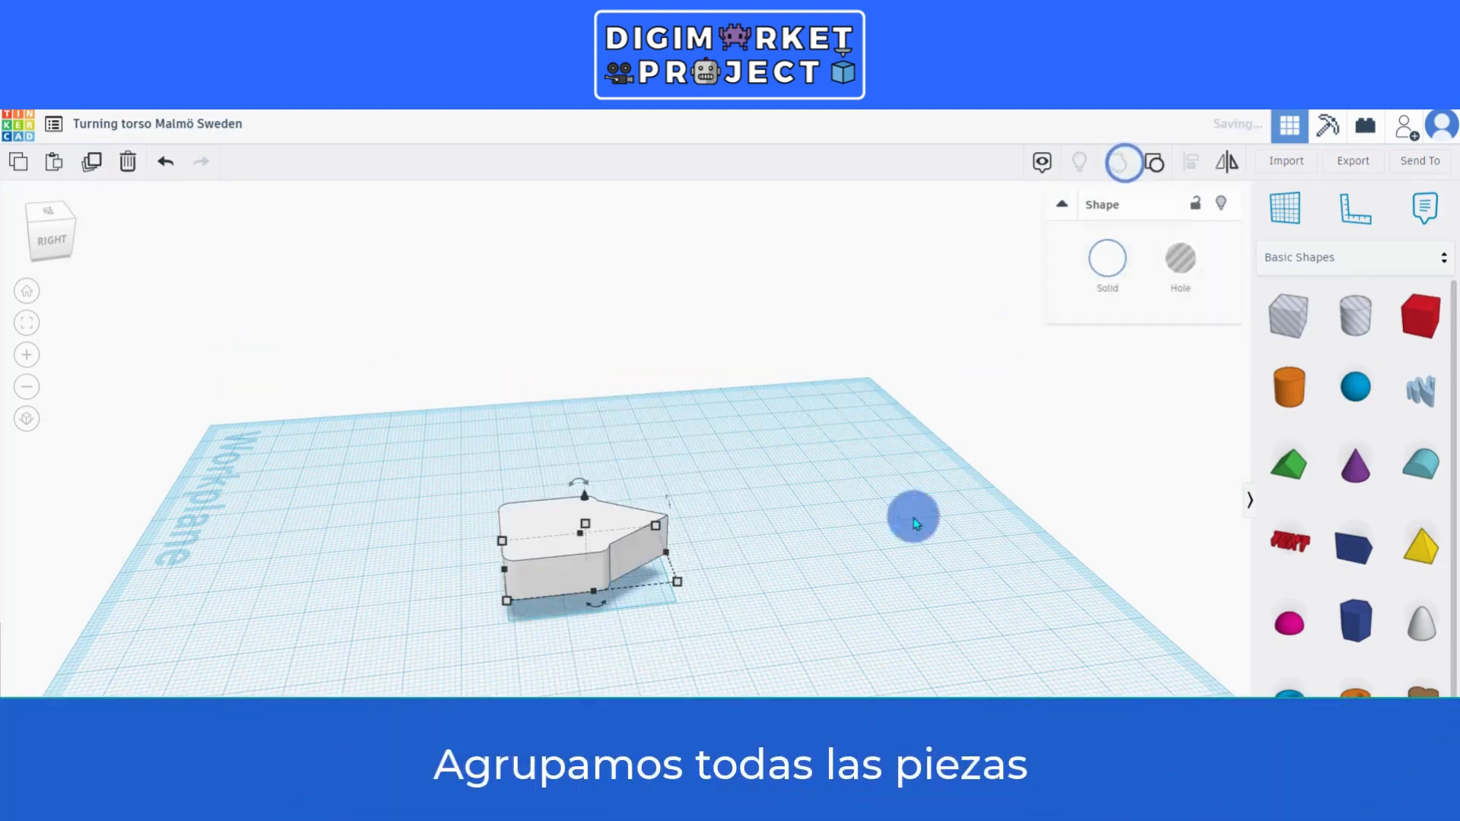
pyautogui.moveTo(904, 748); pyautogui.dragTo(645, 616, button='right')
pyautogui.press('d')
# Set the white slice's height to 3.51 mm.
pyautogui.click(631, 564)
pyautogui.click(708, 581)
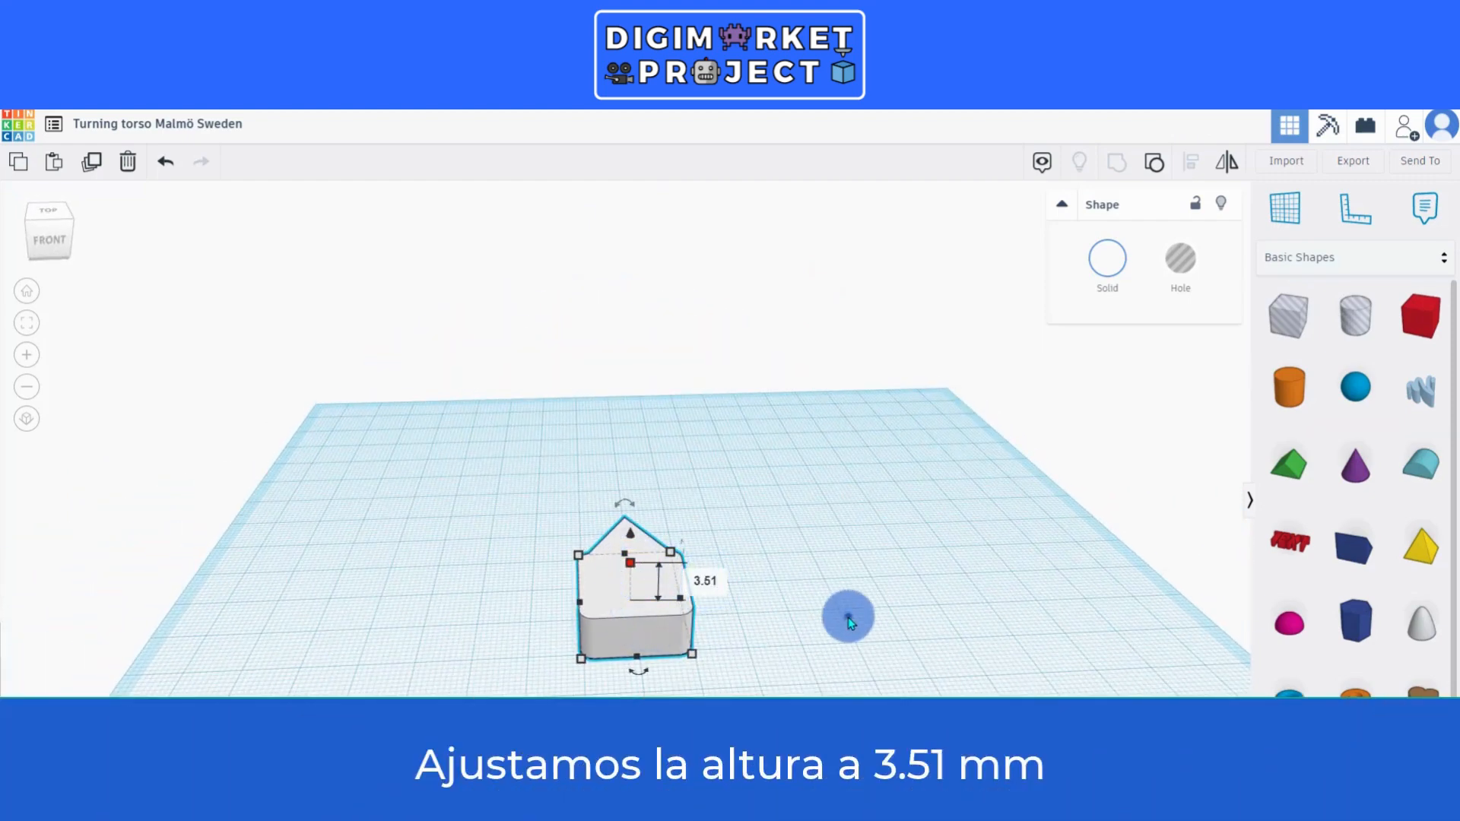
pyautogui.moveTo(849, 622); pyautogui.dragTo(243, 624, button='right')
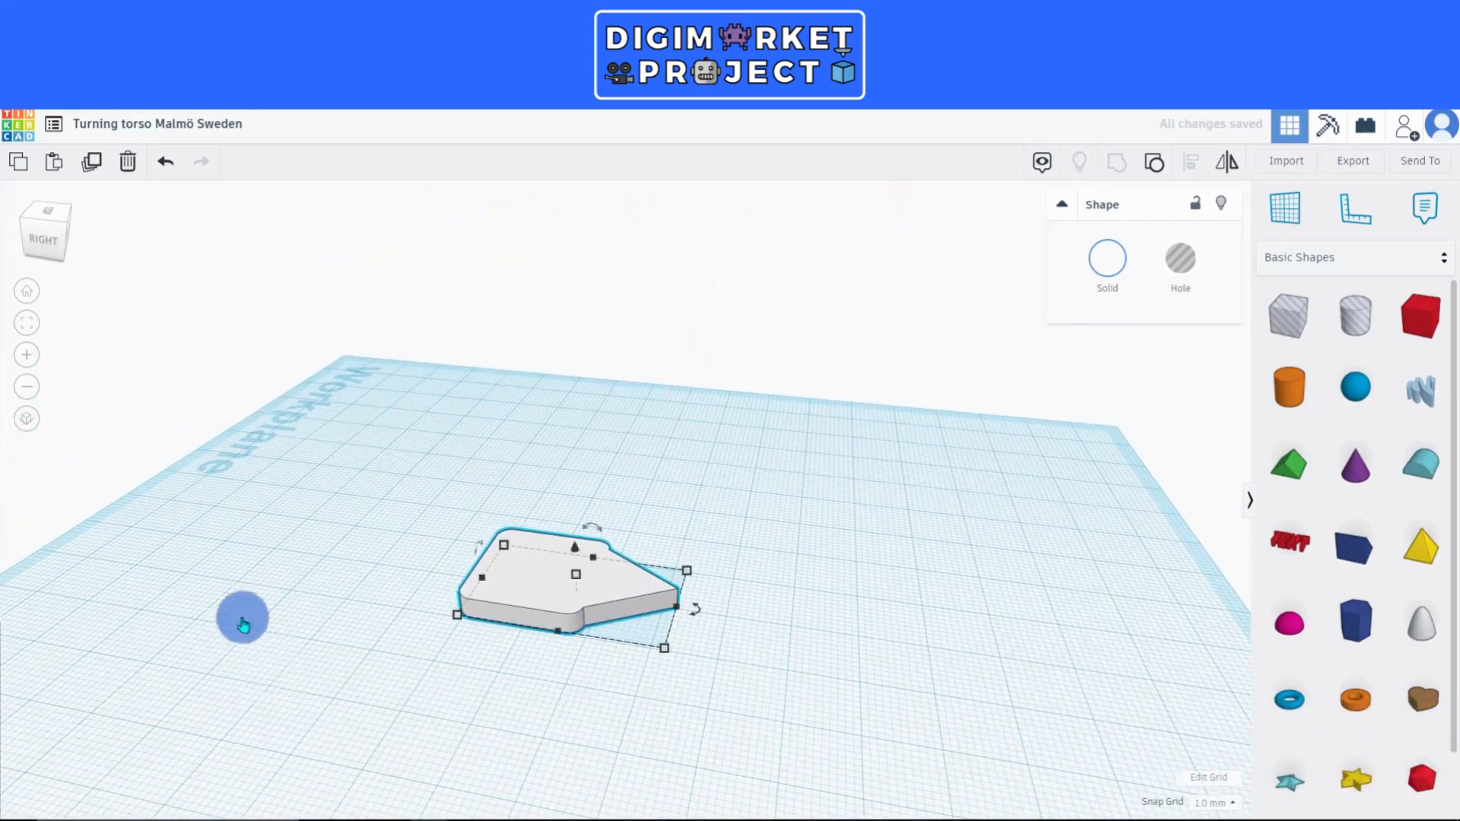
pyautogui.click(35, 291)
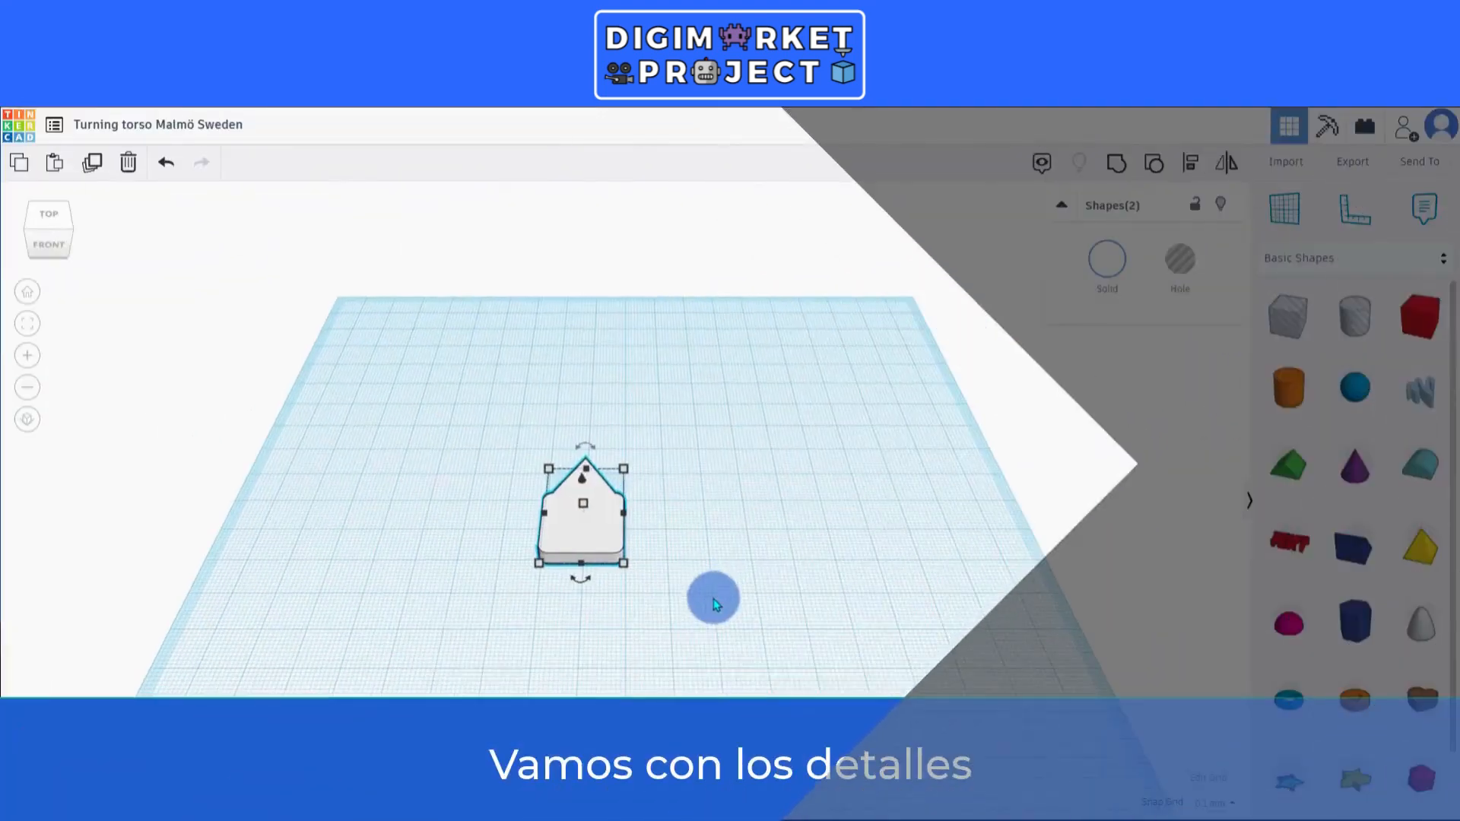
# Place a hole box beside the slice and resize it to 1.50 mm wide, 1.40 mm long and 2.50 mm high.
pyautogui.scroll(5, 707, 596)
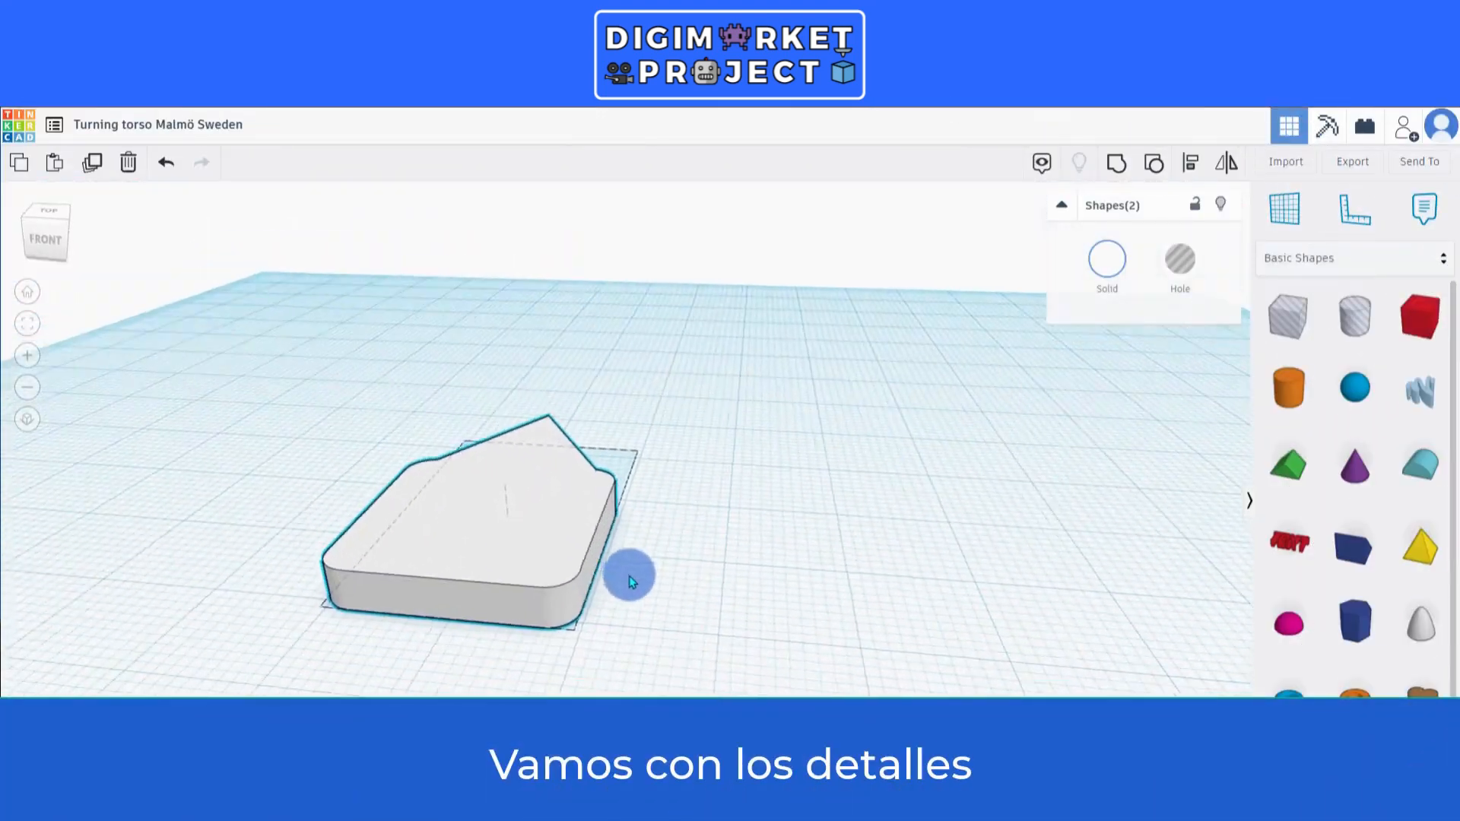
pyautogui.moveTo(628, 577); pyautogui.dragTo(300, 606, button='right')
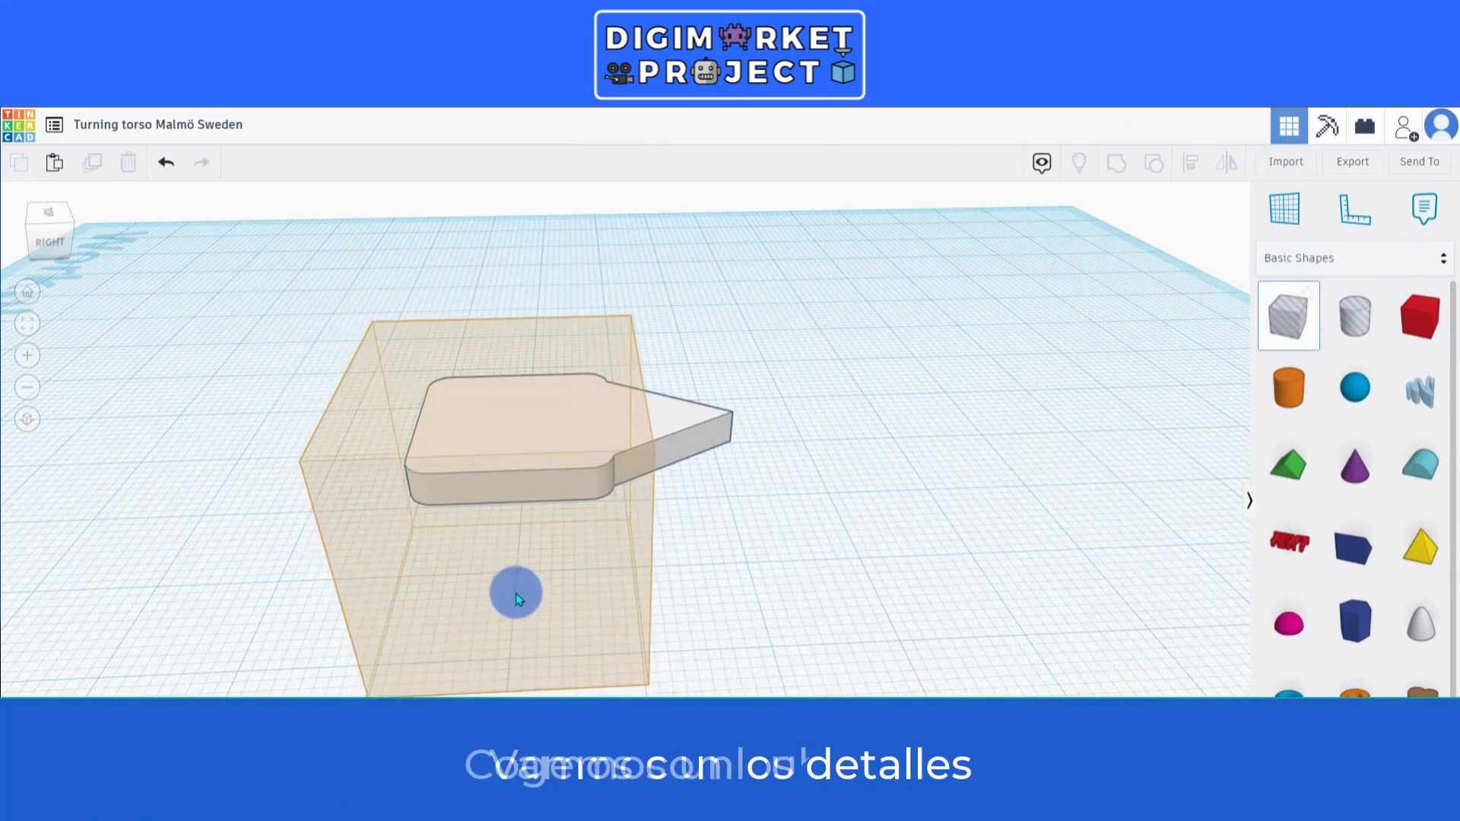
pyautogui.click(513, 592)
pyautogui.moveTo(412, 599); pyautogui.dragTo(549, 600)
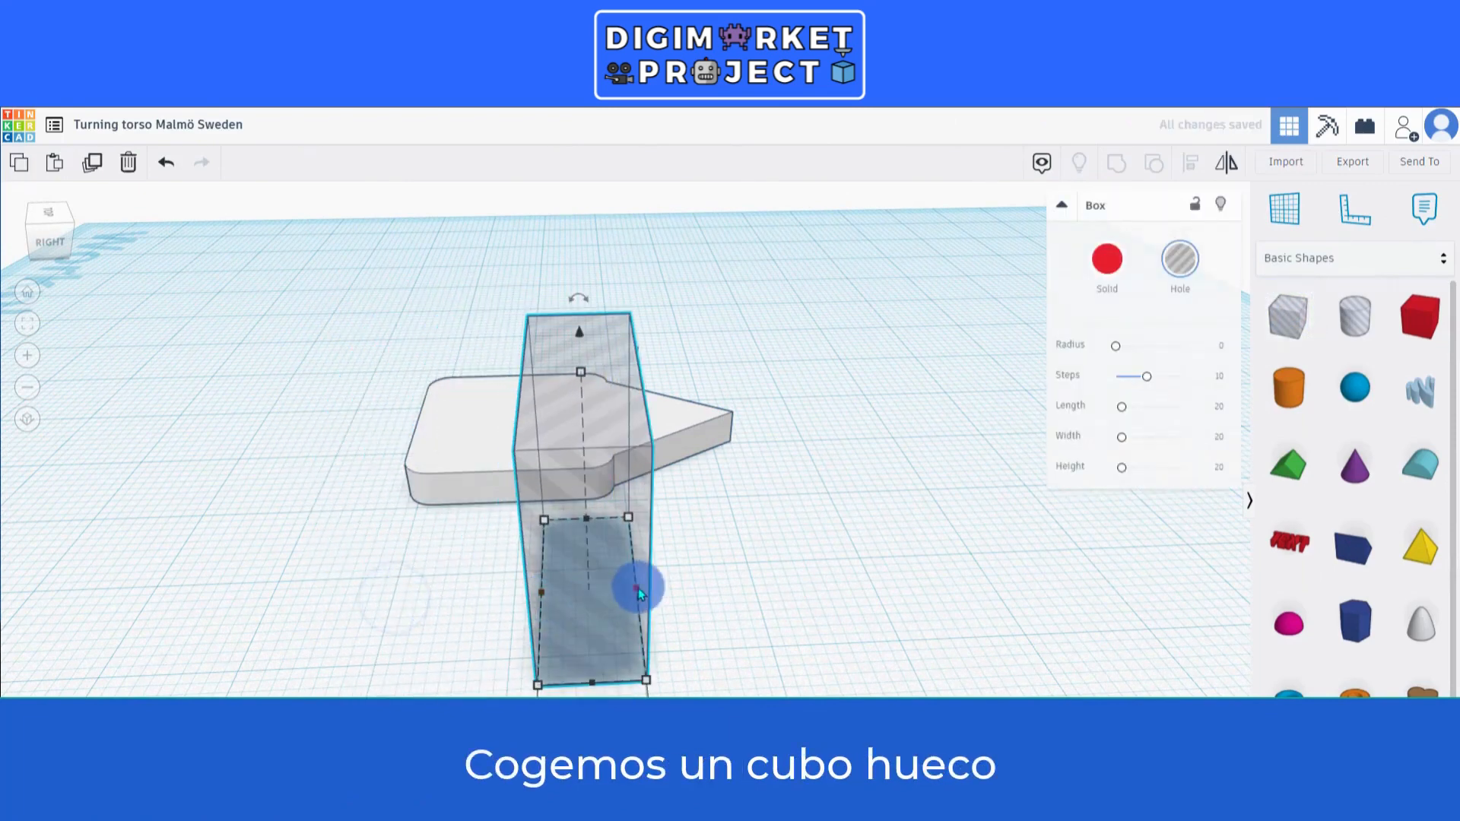
pyautogui.moveTo(637, 586); pyautogui.dragTo(560, 589)
pyautogui.moveTo(530, 373); pyautogui.dragTo(531, 533)
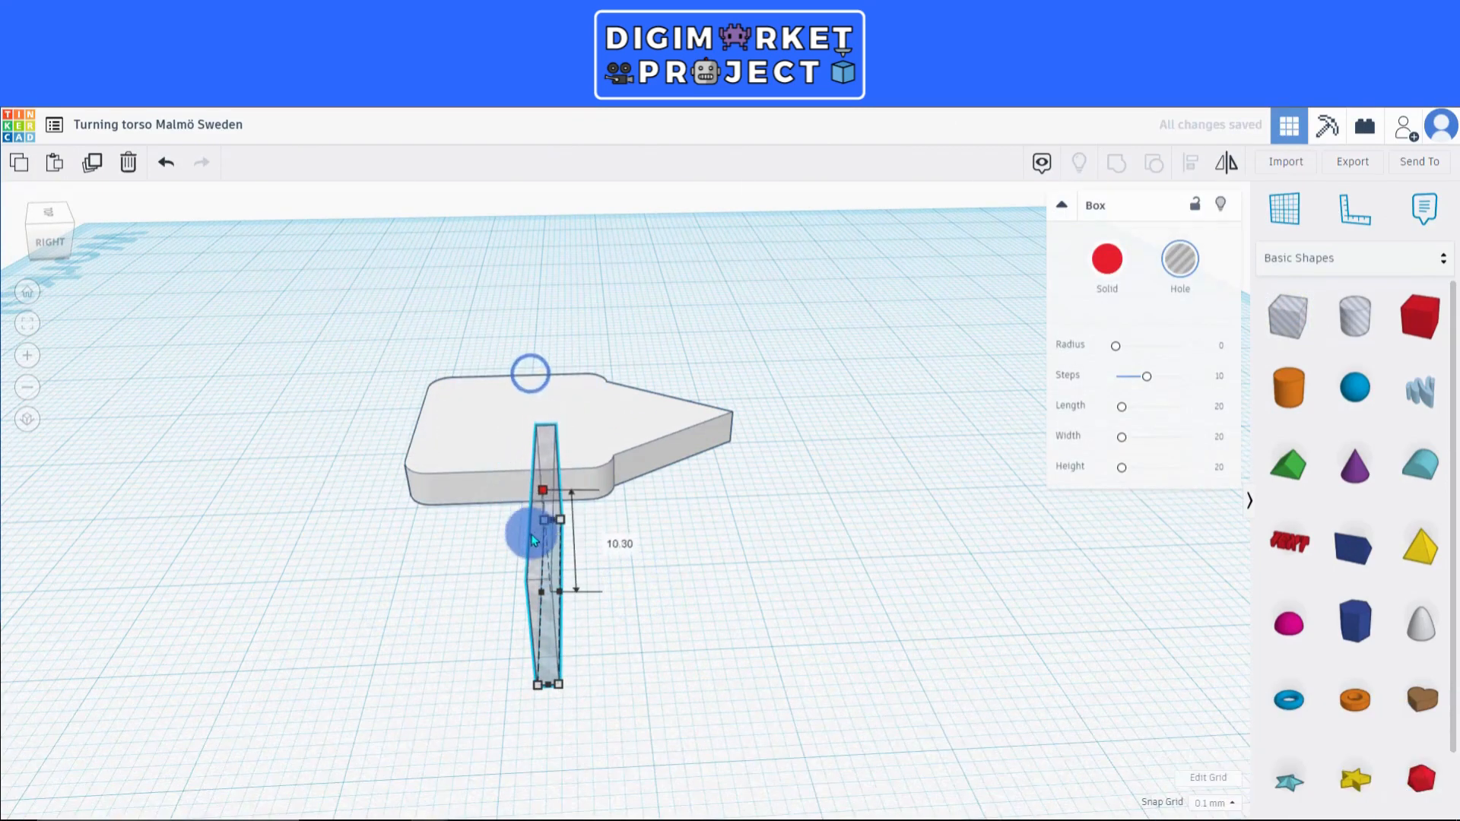
pyautogui.moveTo(548, 683); pyautogui.dragTo(551, 546)
pyautogui.scroll(5, 552, 542)
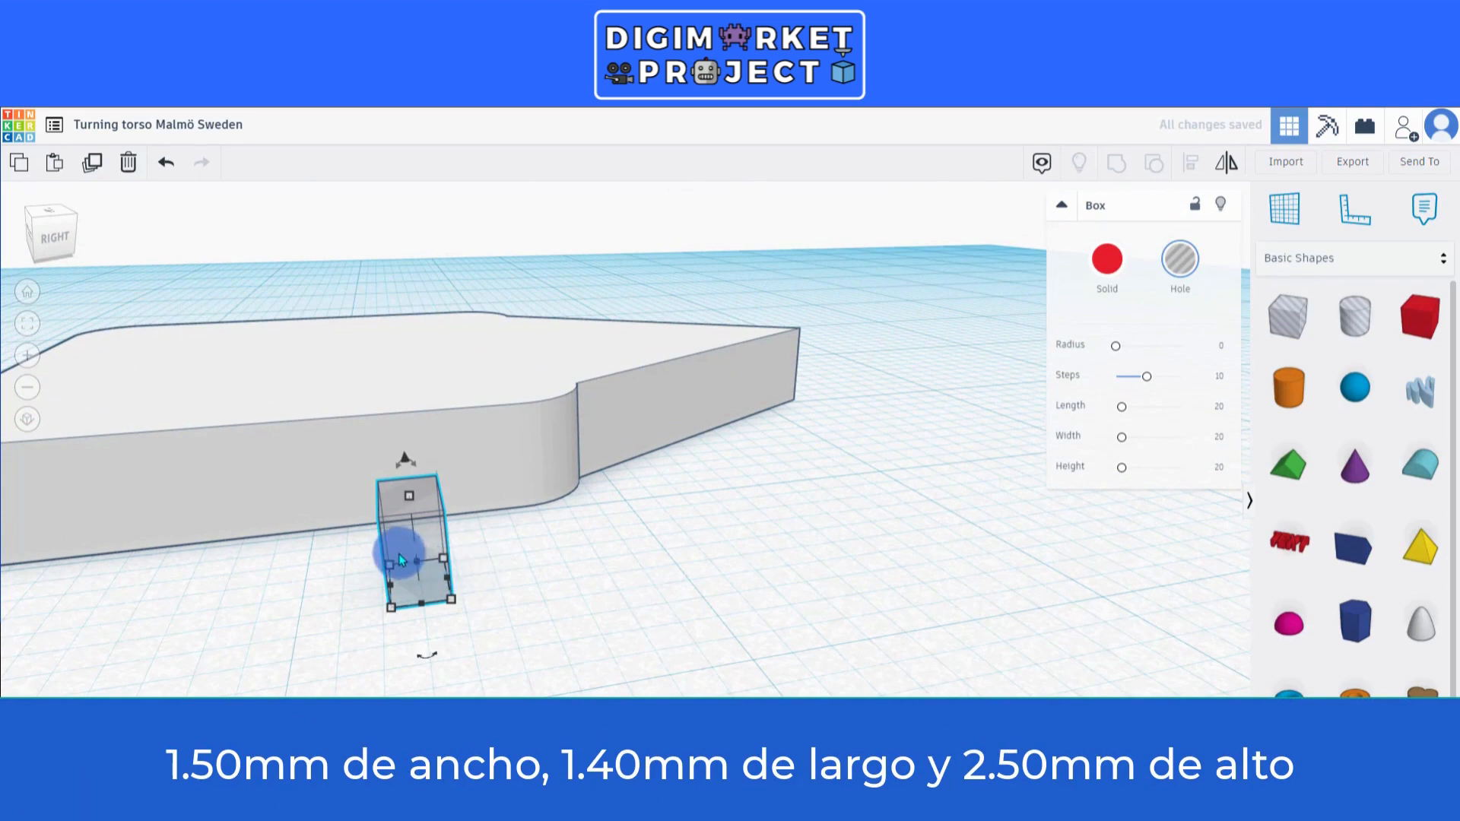
# Embed the small hole box in the slice's side wall near the pointed end, raised 0.70 mm.
pyautogui.moveTo(398, 554); pyautogui.dragTo(481, 482)
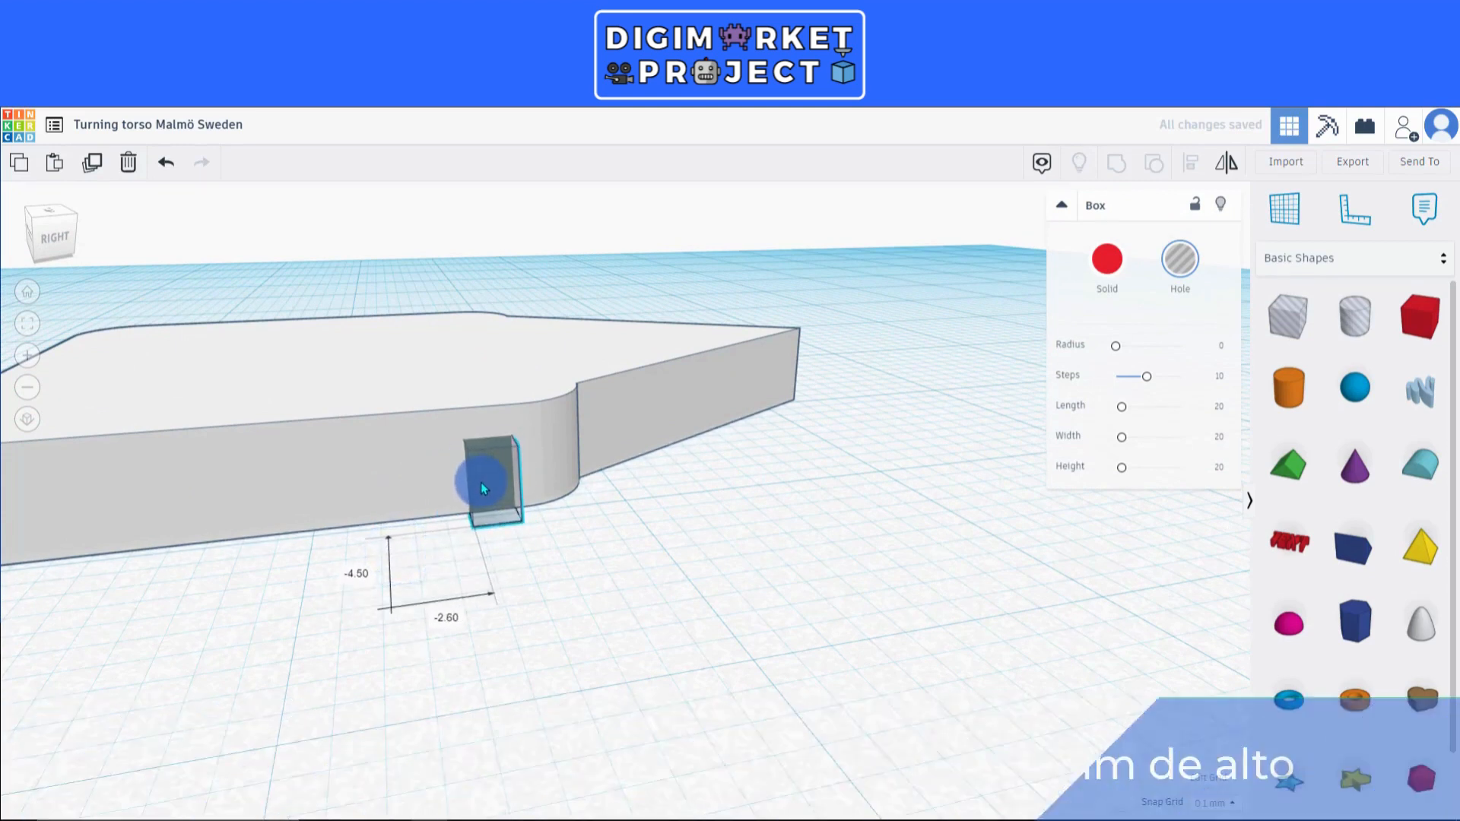
pyautogui.moveTo(485, 401); pyautogui.dragTo(485, 396)
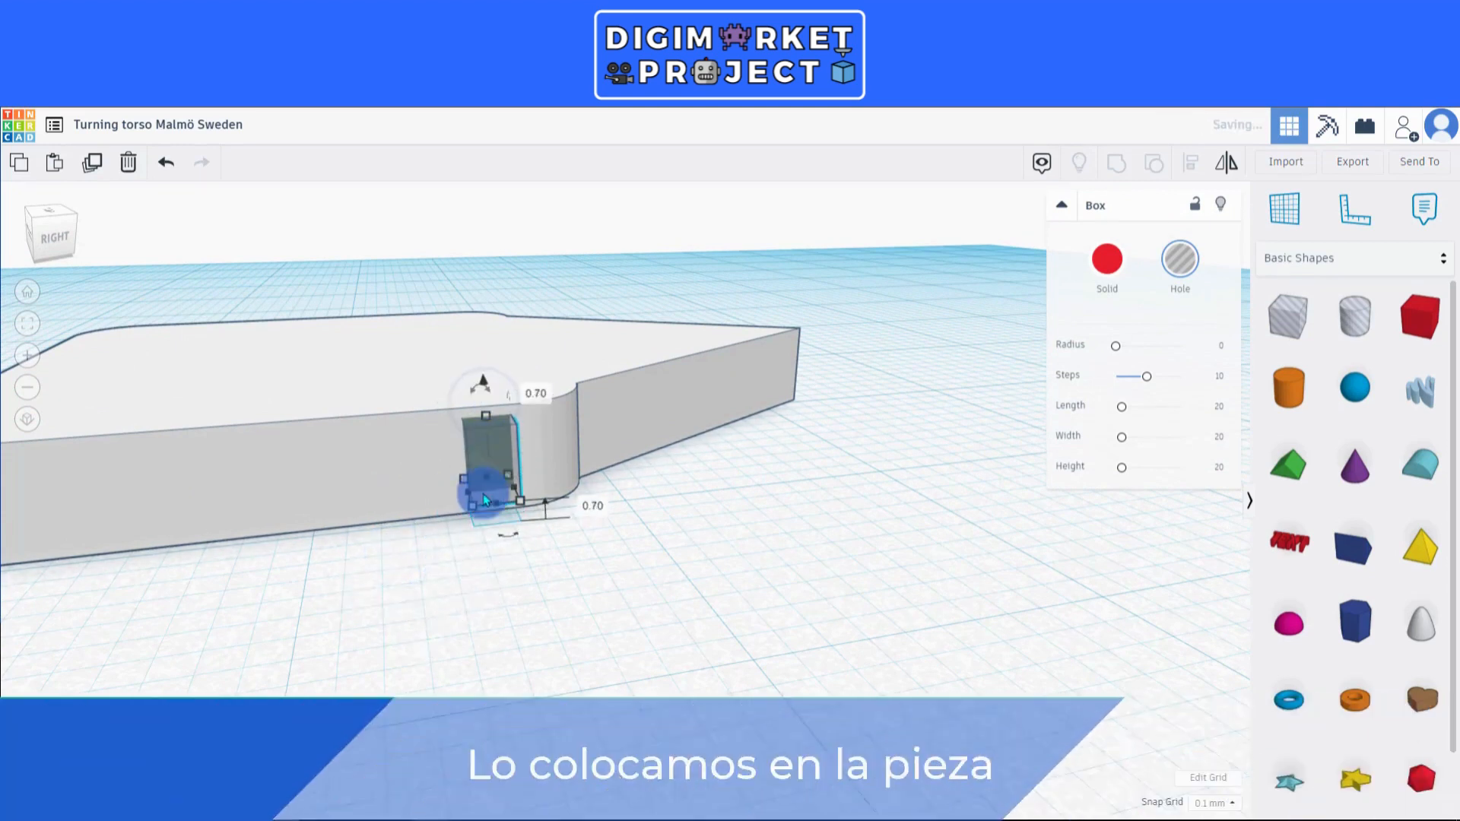
pyautogui.moveTo(482, 489); pyautogui.dragTo(502, 562, button='right')
pyautogui.moveTo(502, 529); pyautogui.dragTo(495, 508)
pyautogui.scroll(-1, 521, 575)
pyautogui.scroll(-3, 521, 580)
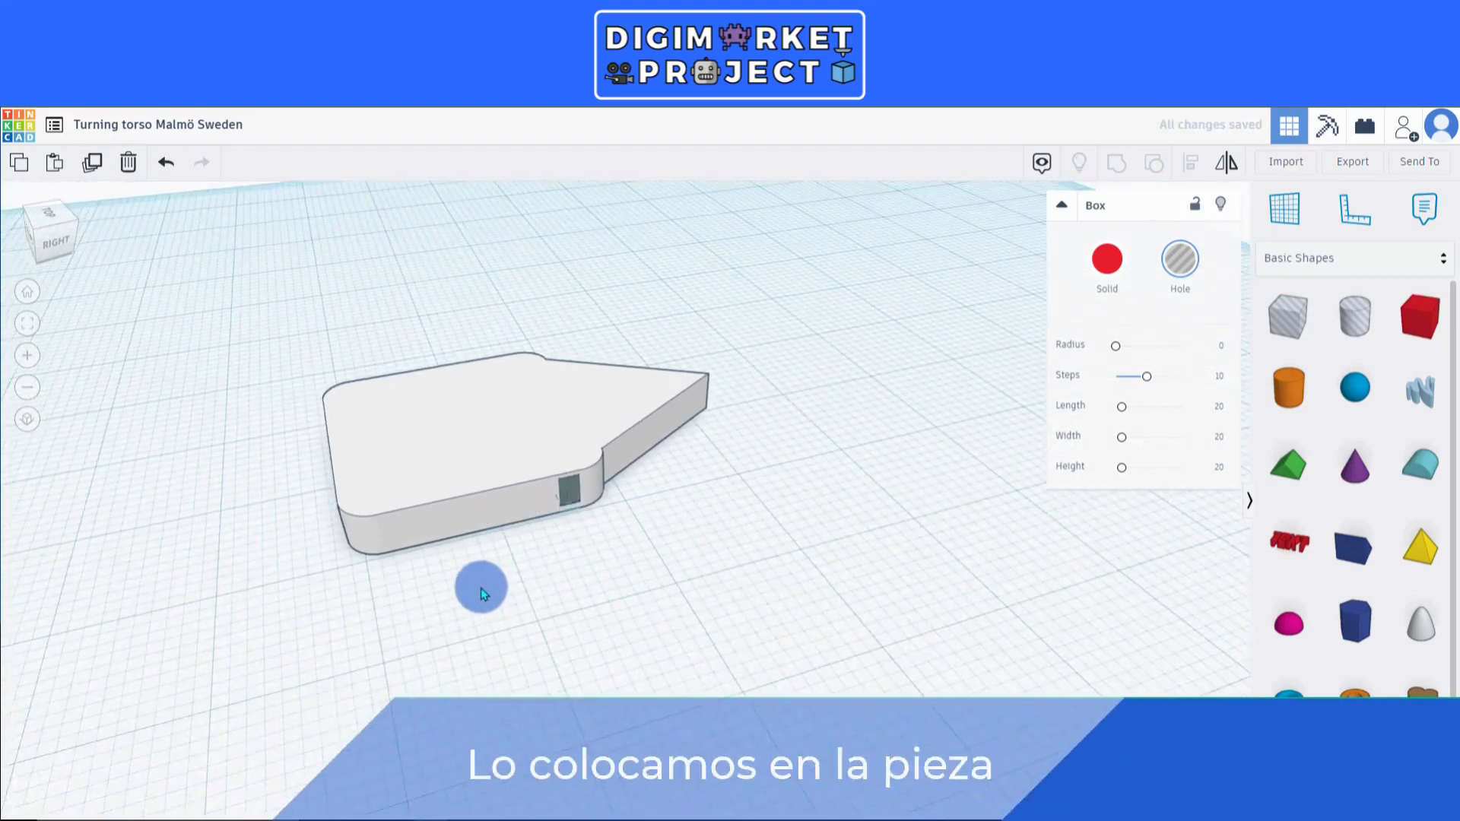
# Duplicate the small hole box and shift the copy along the side wall away from the pointed end, leaving a small gap.
pyautogui.click(93, 164)
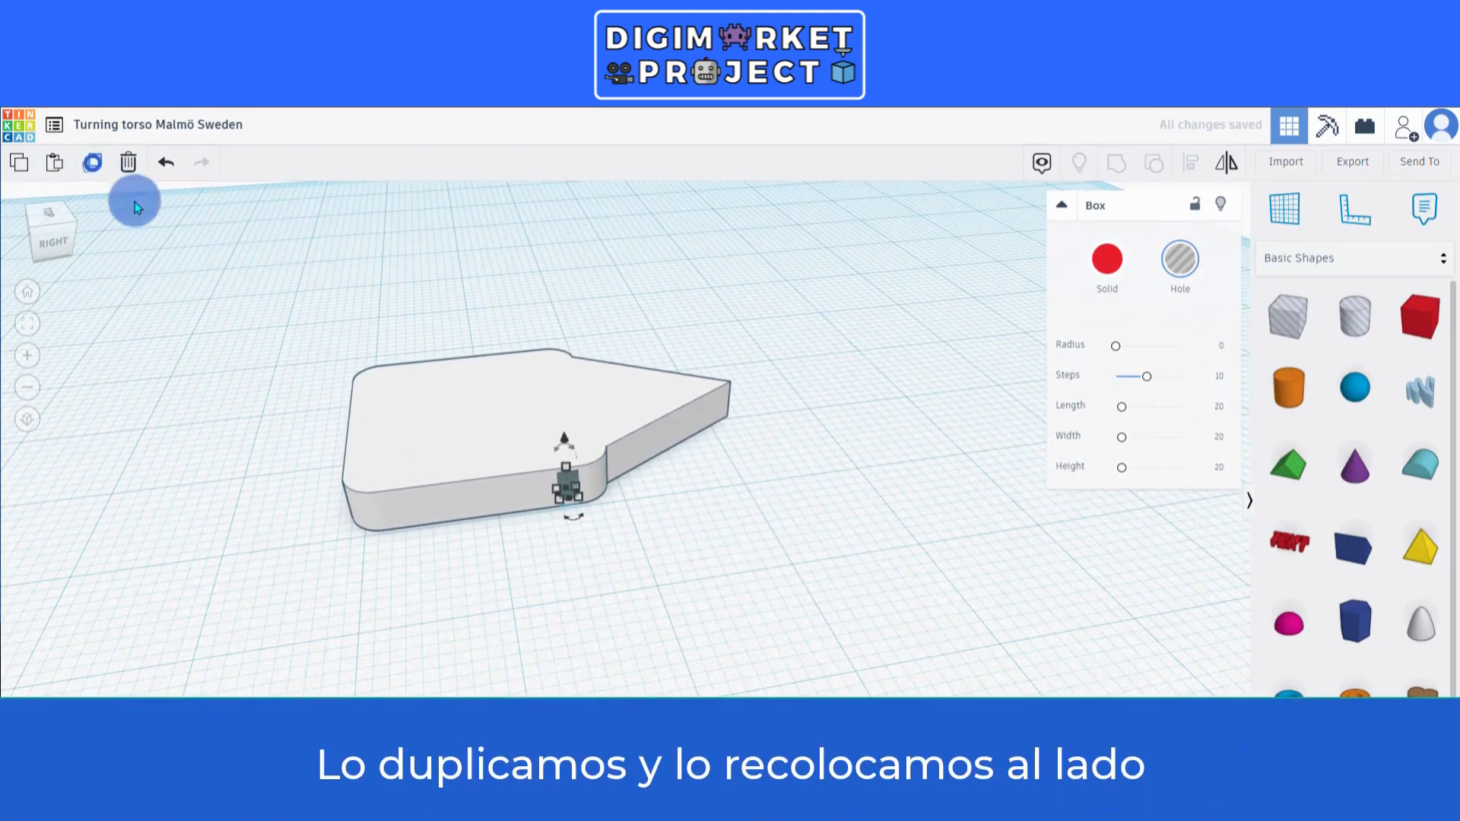
pyautogui.press('Left')
pyautogui.press('Left')
pyautogui.press('Left')
pyautogui.press('Left')
pyautogui.press('Left')
pyautogui.press('Left')
pyautogui.press('Left')
pyautogui.press('Left')
pyautogui.press('Left')
pyautogui.press('Left')
pyautogui.press('Left')
pyautogui.press('Left')
pyautogui.press('Left')
pyautogui.press('Left')
pyautogui.press('Left')
pyautogui.press('Left')
pyautogui.press('Left')
pyautogui.press('Left')
pyautogui.press('Left')
pyautogui.press('Left')
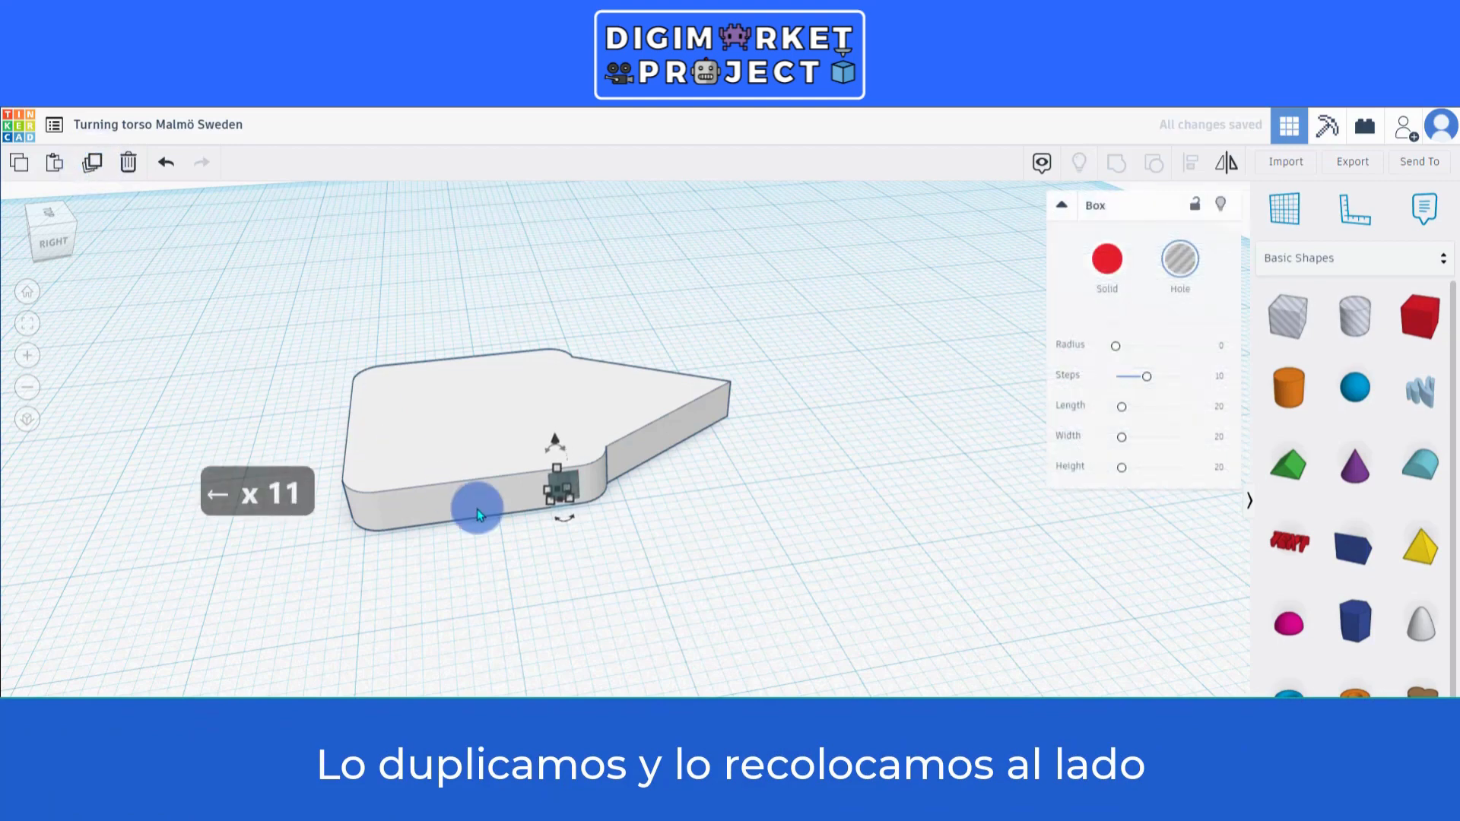
pyautogui.press('Left')
pyautogui.press('Left')
pyautogui.press('Left')
pyautogui.press('Left')
pyautogui.press('Left')
pyautogui.press('Left')
pyautogui.press('Left')
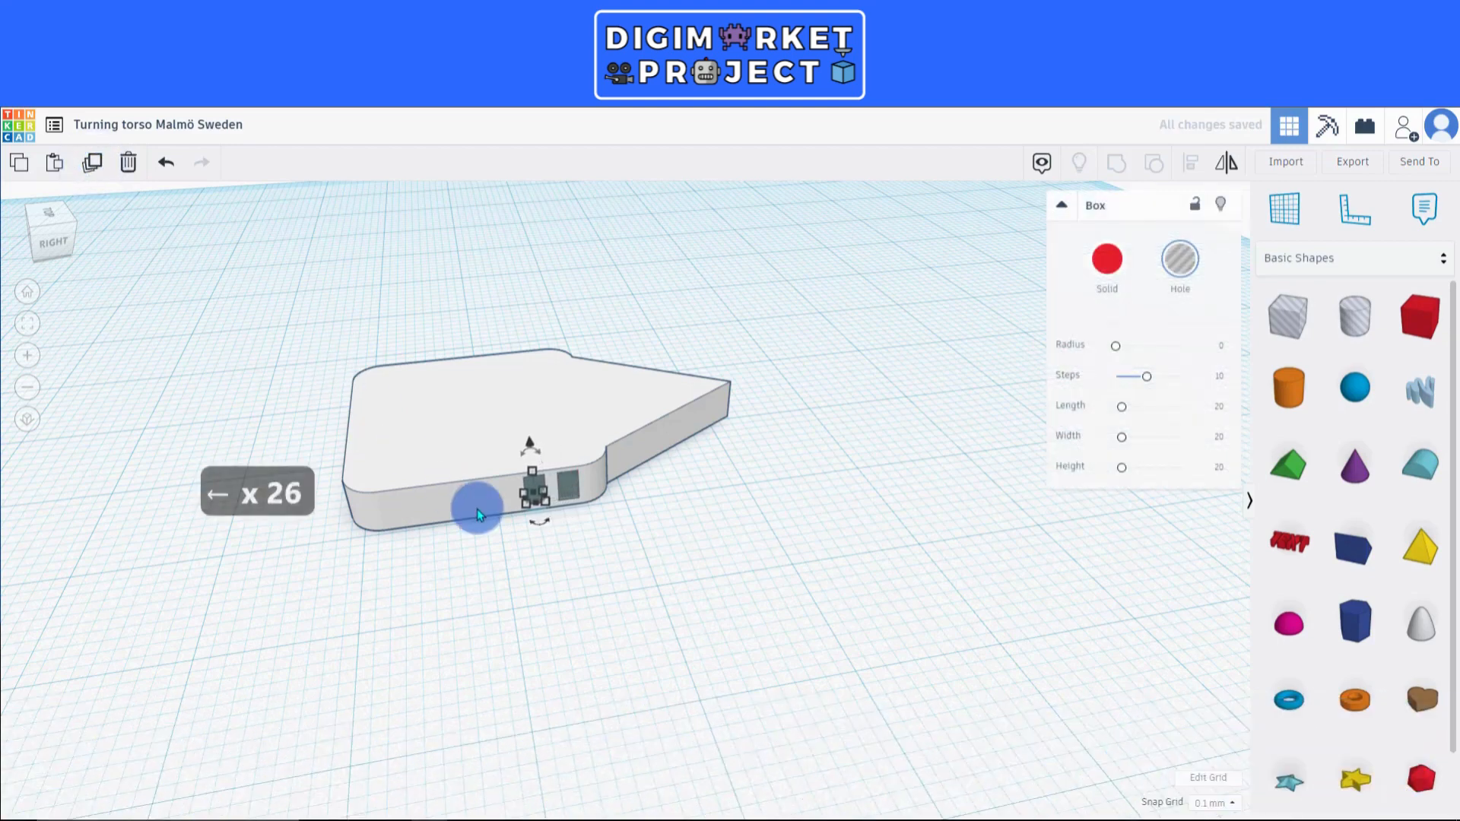
pyautogui.press('Left')
pyautogui.press('Left')
pyautogui.press('Left')
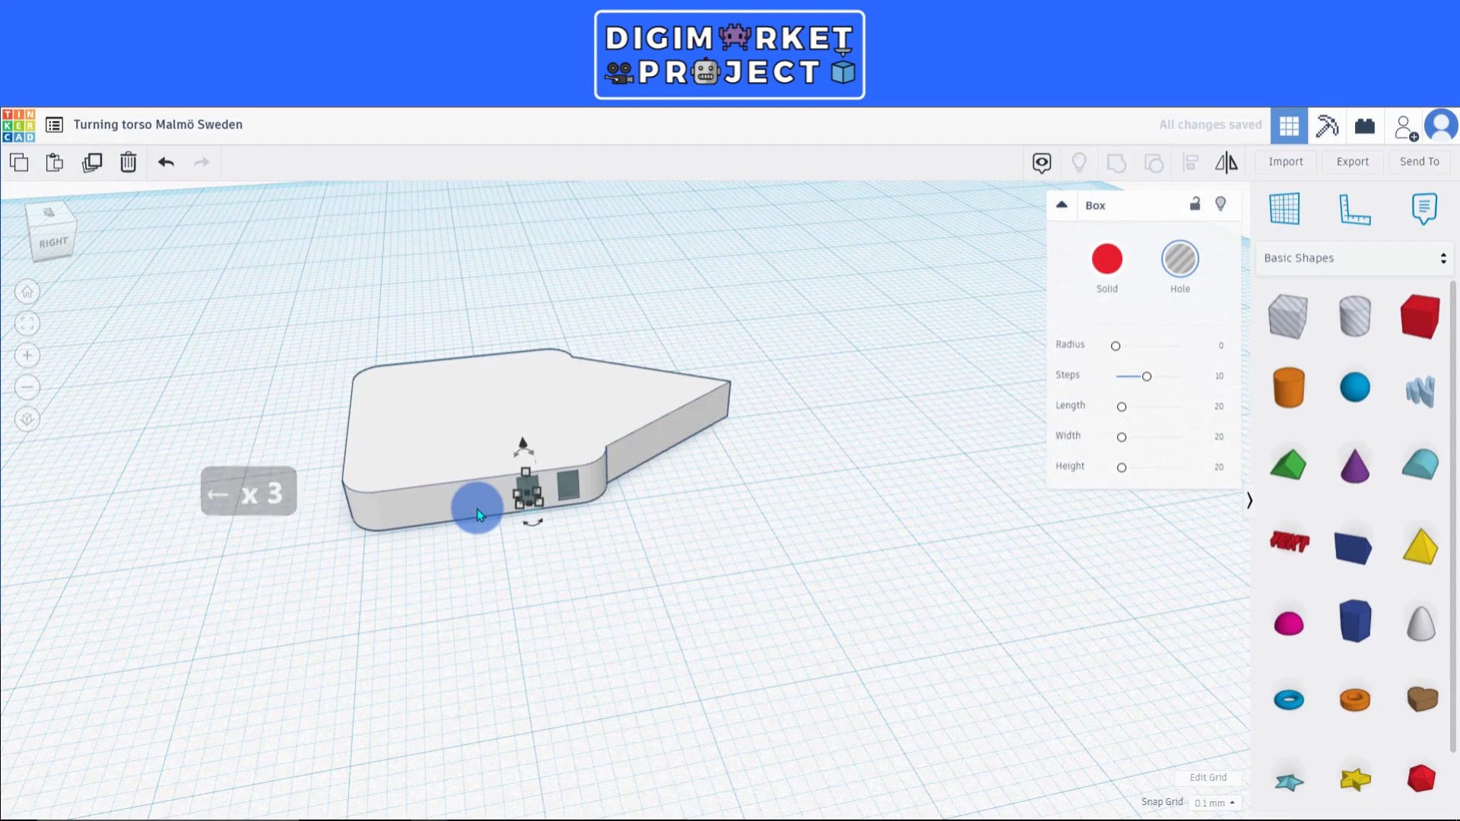
# Repeat the spaced duplication three more times to make a row of five hole boxes along the side wall.
pyautogui.click(95, 163)
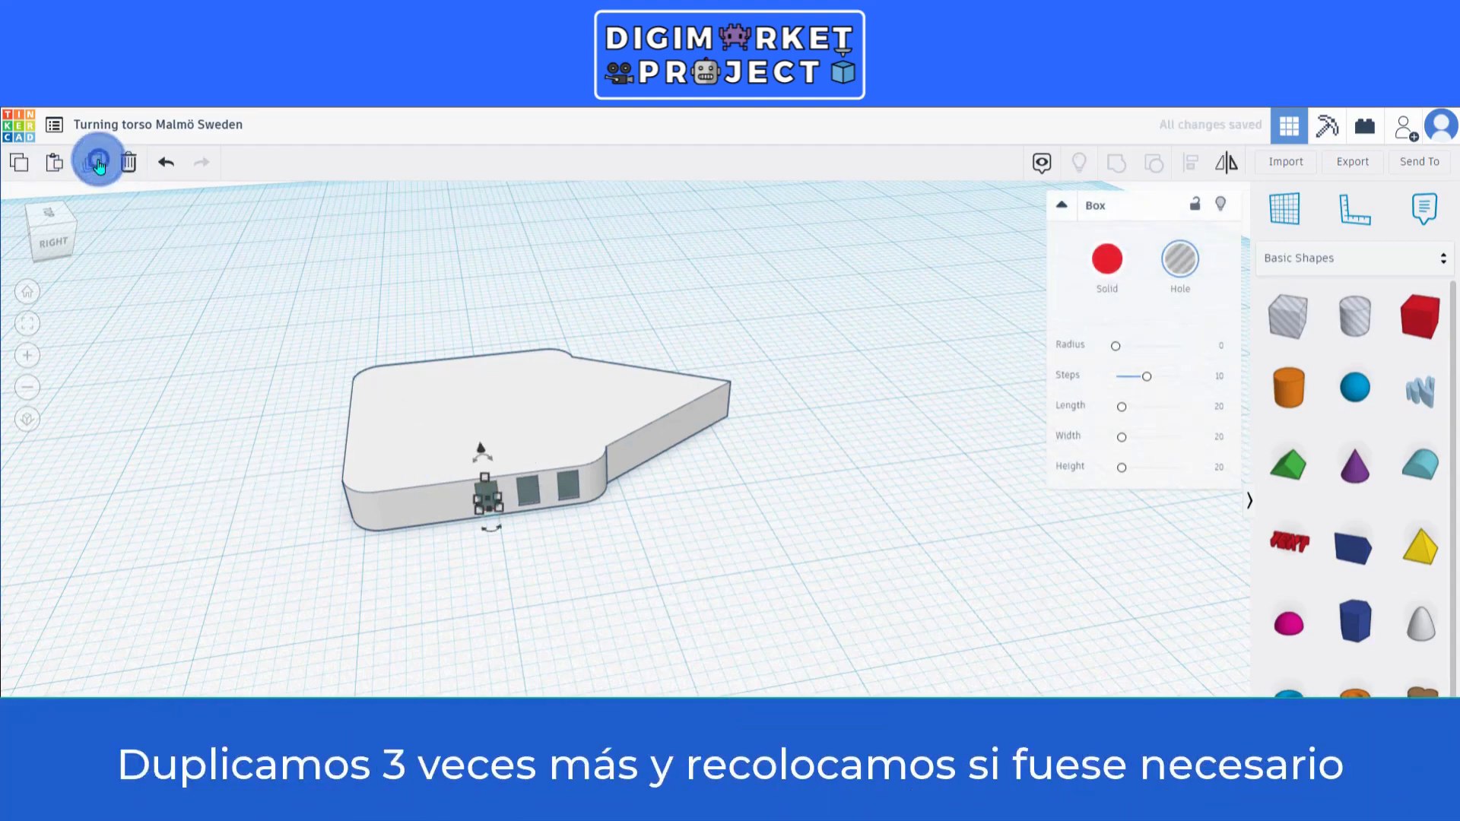
pyautogui.click(95, 163)
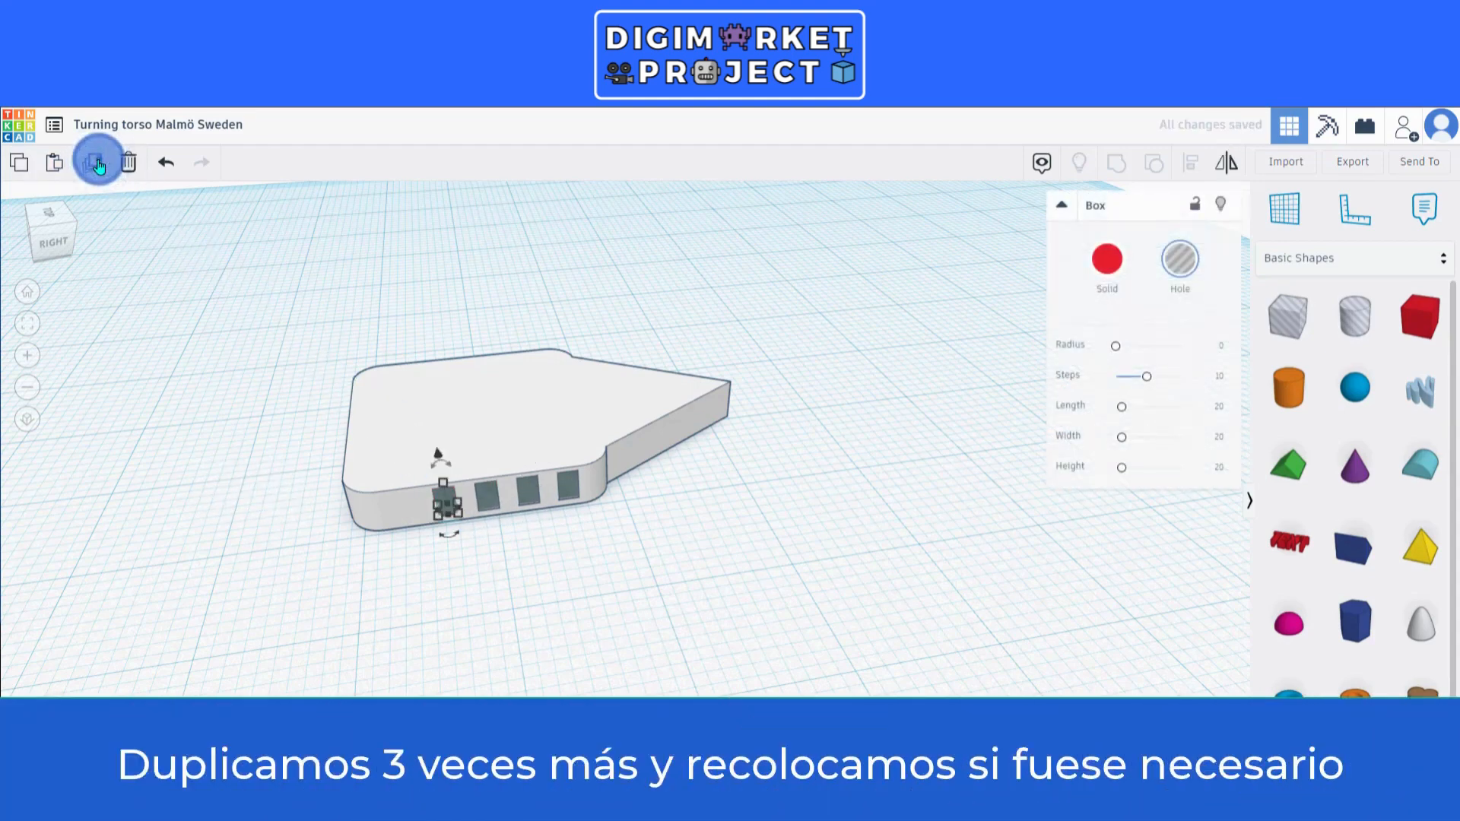
pyautogui.click(468, 620)
# Select all five hole boxes in the side wall and duplicate the whole row.
pyautogui.click(399, 503)
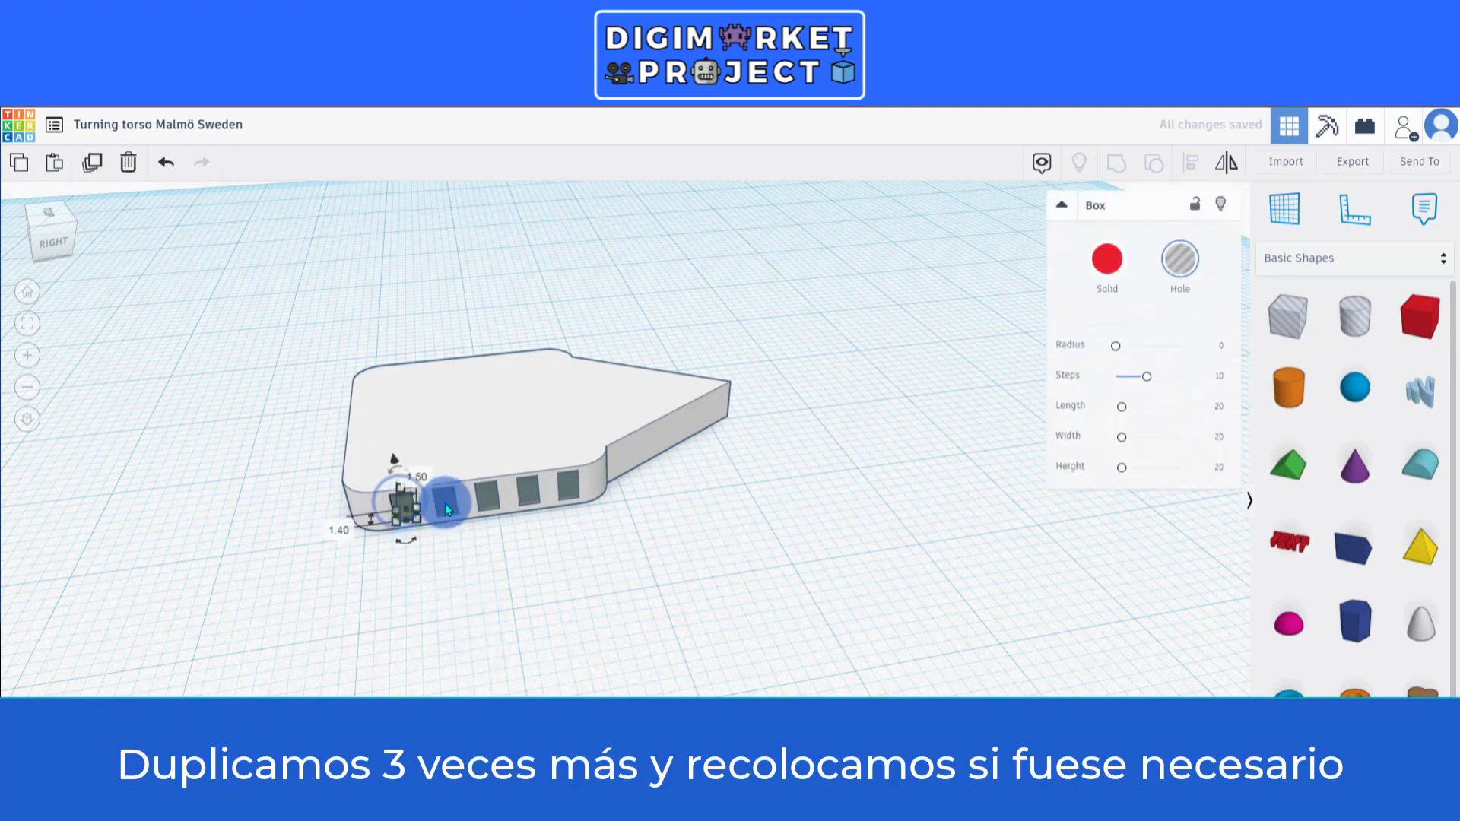
pyautogui.keyDown('shift'); pyautogui.click(445, 503); pyautogui.keyUp('shift')
pyautogui.keyDown('shift'); pyautogui.click(487, 496); pyautogui.keyUp('shift')
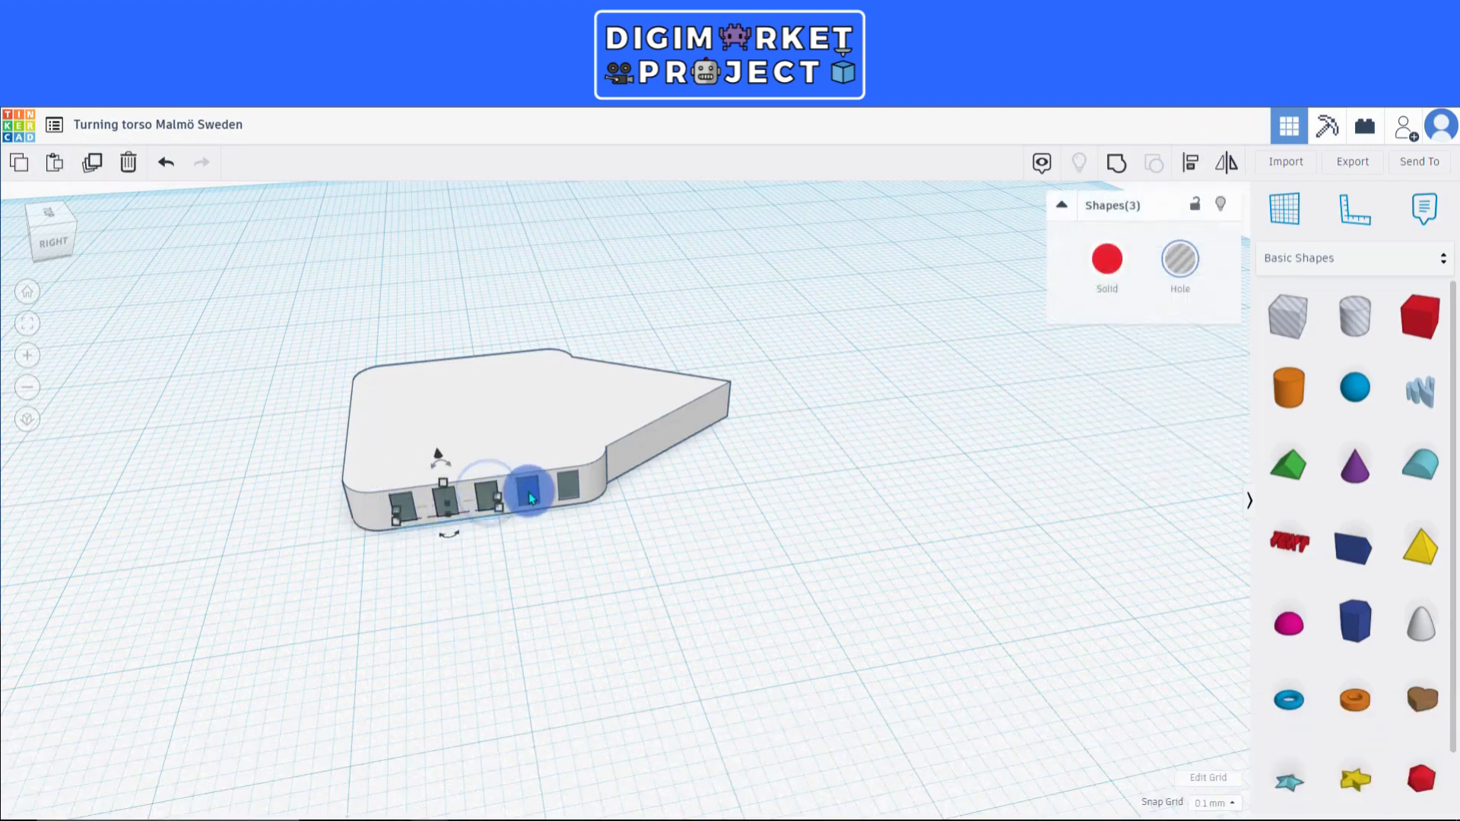
pyautogui.keyDown('shift'); pyautogui.click(569, 490); pyautogui.keyUp('shift')
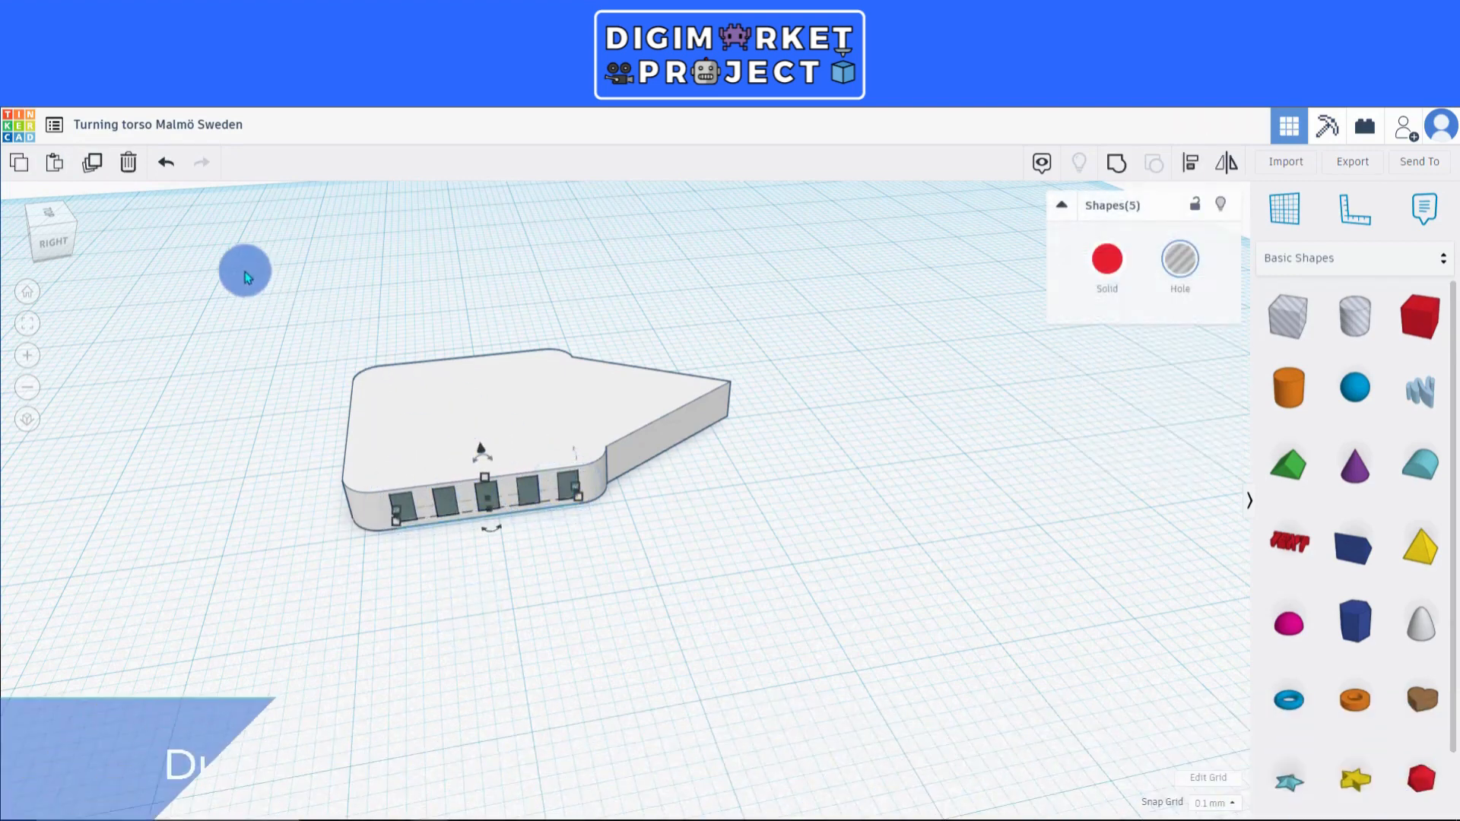
pyautogui.click(93, 162)
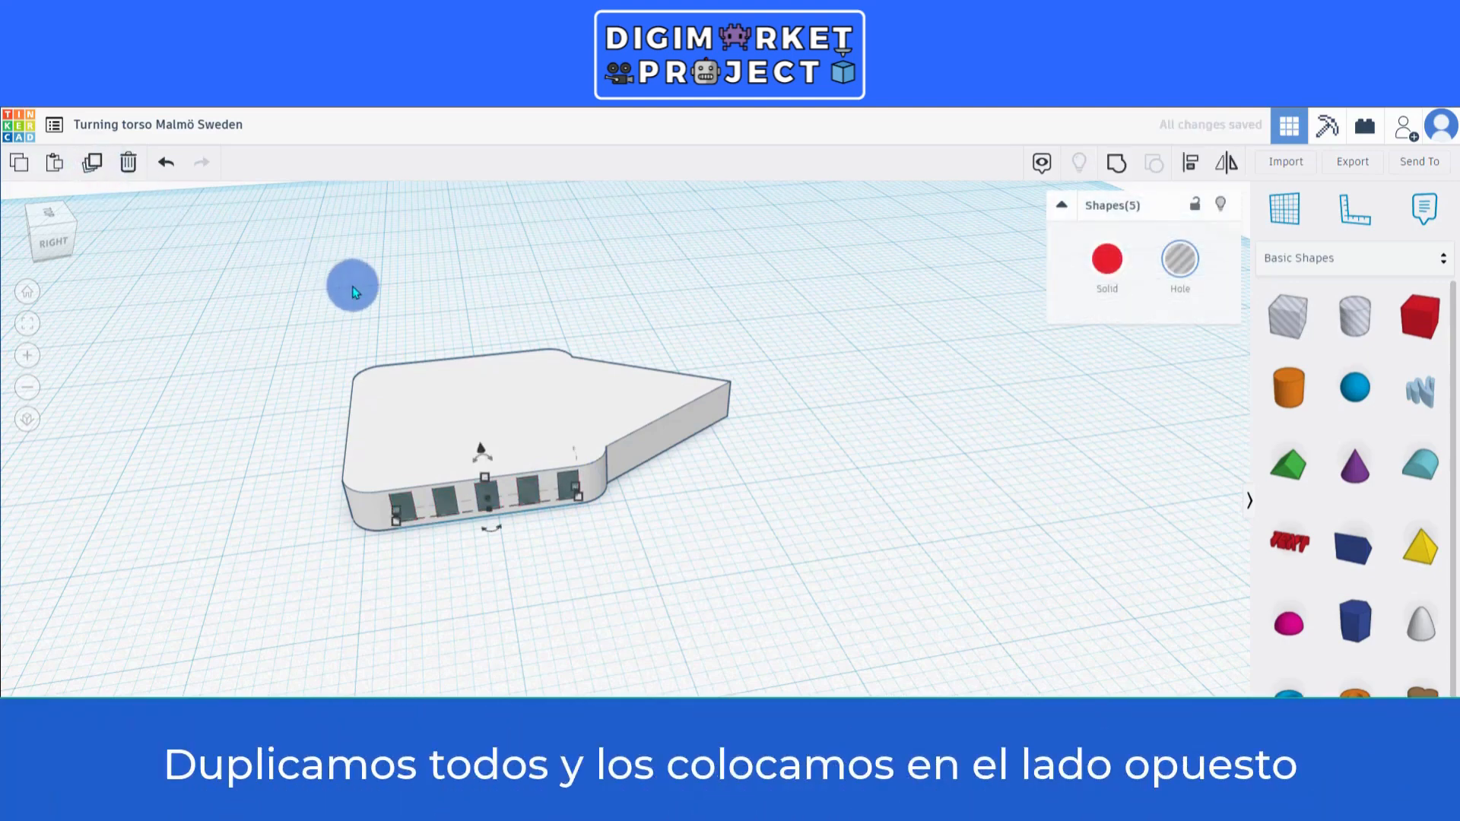
# Move the duplicated row of five hole boxes across the slice until it is embedded in the opposite side wall.
pyautogui.press('Up')
pyautogui.press('Up')
pyautogui.press('Up')
pyautogui.press('Up')
pyautogui.press('Up')
pyautogui.press('Up')
pyautogui.press('Up')
pyautogui.press('Up')
pyautogui.press('Up')
pyautogui.press('Up')
pyautogui.press('Up')
pyautogui.press('Up')
pyautogui.press('Up')
pyautogui.press('Up')
pyautogui.press('Up')
pyautogui.press('Up')
pyautogui.press('Up')
pyautogui.press('Up')
pyautogui.press('Up')
pyautogui.press('Up')
pyautogui.press('Up')
pyautogui.press('Up')
pyautogui.press('Up')
pyautogui.press('Up')
pyautogui.press('Up')
pyautogui.press('Up')
pyautogui.press('Up')
pyautogui.press('Up')
pyautogui.press('Up')
pyautogui.press('Up')
pyautogui.press('Up')
pyautogui.press('Up')
pyautogui.press('Up')
pyautogui.press('Up')
pyautogui.press('Up')
pyautogui.press('Up')
pyautogui.press('Up')
pyautogui.press('Up')
pyautogui.press('Up')
pyautogui.press('Up')
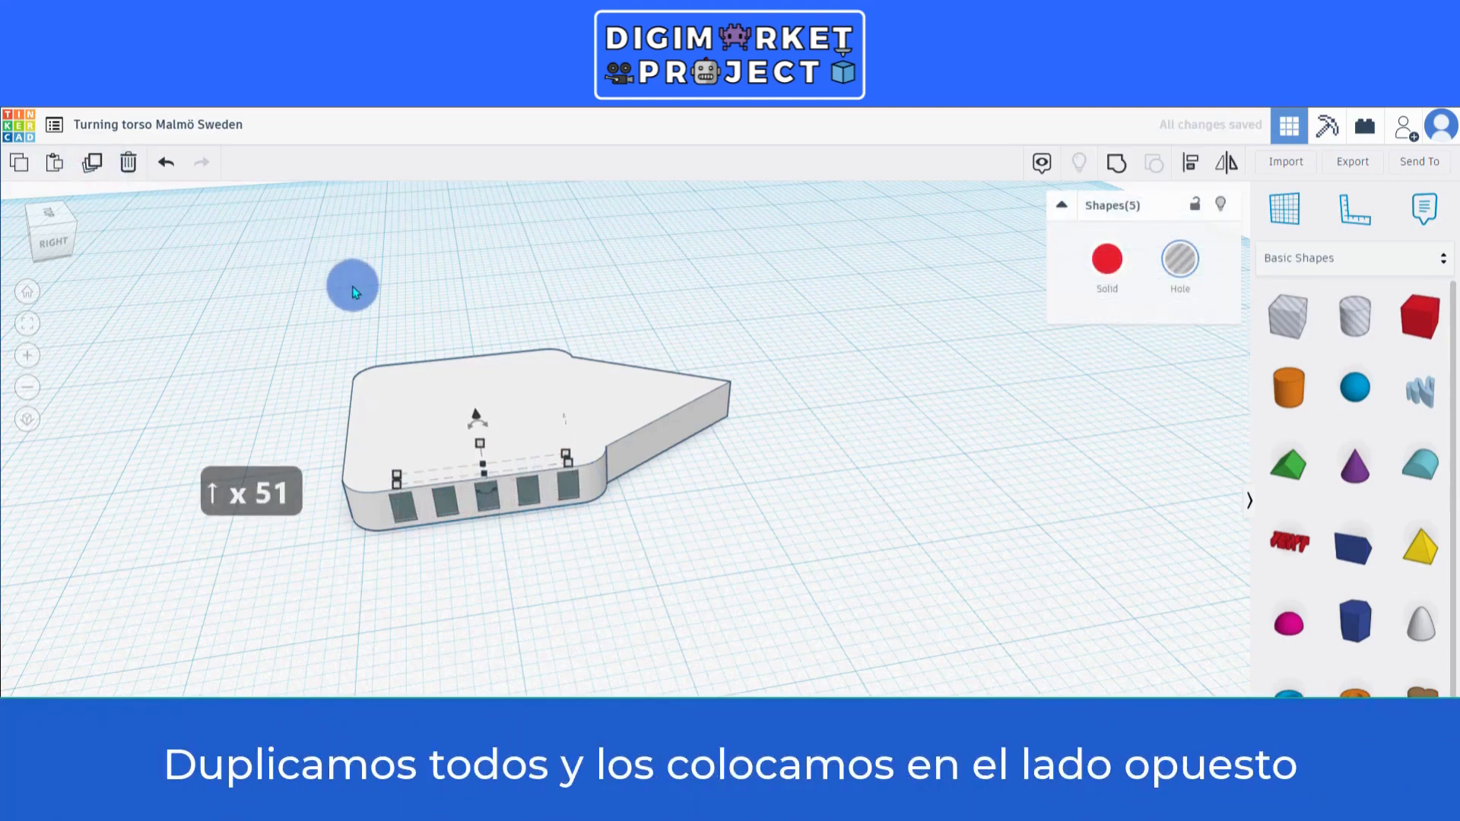
pyautogui.press('Up')
pyautogui.press('Up')
pyautogui.press('Up')
pyautogui.press('Up')
pyautogui.press('Up')
pyautogui.press('Up')
pyautogui.press('Up')
pyautogui.press('Up')
pyautogui.press('Up')
pyautogui.press('Up')
pyautogui.press('Up')
pyautogui.press('Up')
pyautogui.press('Up')
pyautogui.press('Up')
pyautogui.press('Up')
pyautogui.press('Up')
pyautogui.press('Up')
pyautogui.press('Up')
pyautogui.press('Up')
pyautogui.press('Up')
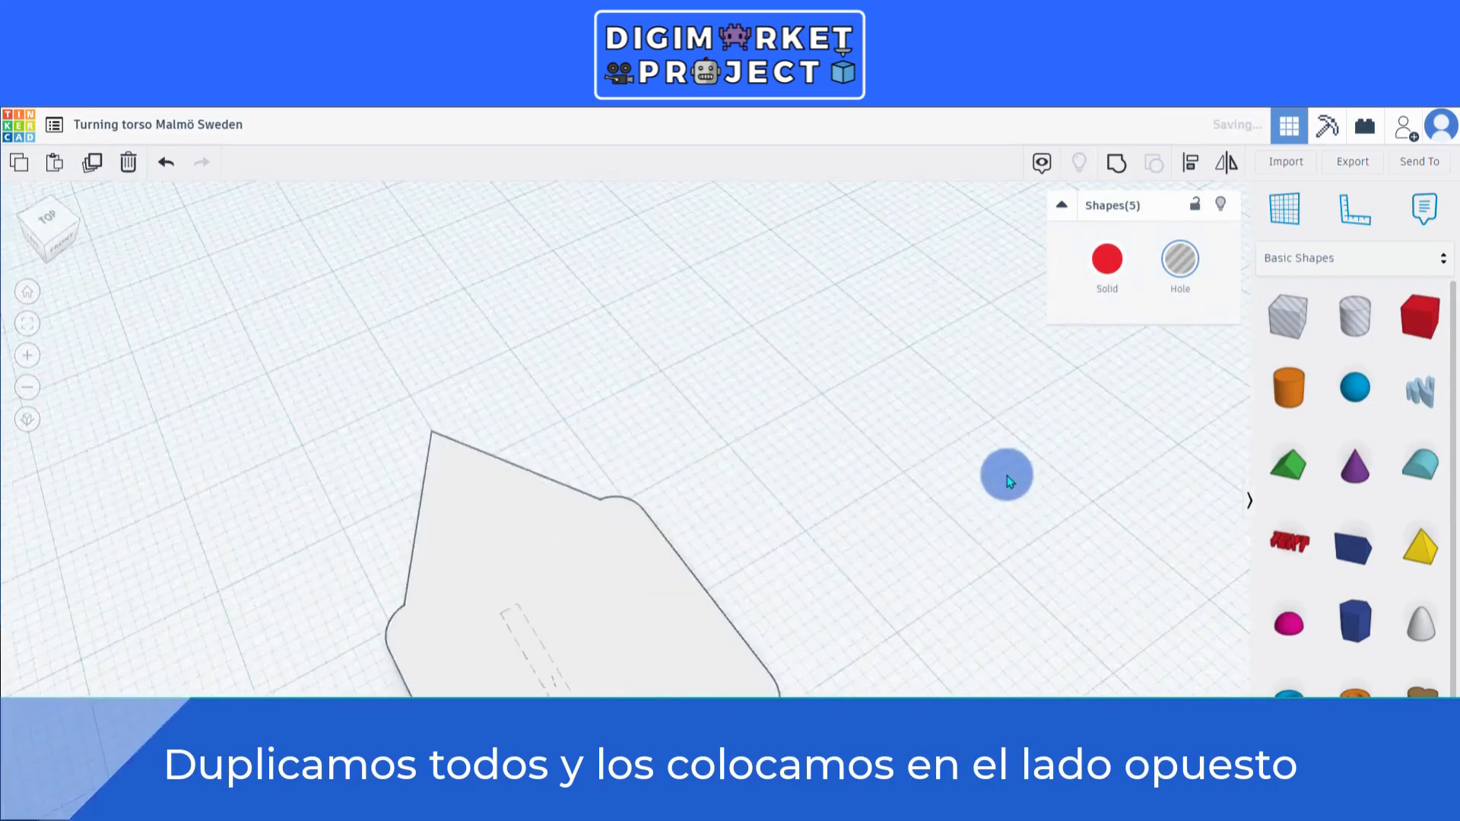
pyautogui.moveTo(1006, 476); pyautogui.dragTo(1020, 596, button='right')
pyautogui.press('Down')
pyautogui.press('Down')
pyautogui.press('Down')
pyautogui.press('Down')
pyautogui.press('Down')
pyautogui.press('Down')
pyautogui.press('Down')
pyautogui.press('Down')
pyautogui.press('Down')
pyautogui.press('Down')
pyautogui.press('Down')
pyautogui.press('Down')
pyautogui.press('Down')
pyautogui.press('Down')
pyautogui.press('Down')
pyautogui.press('Down')
pyautogui.press('Down')
pyautogui.press('Down')
pyautogui.press('Down')
pyautogui.press('Down')
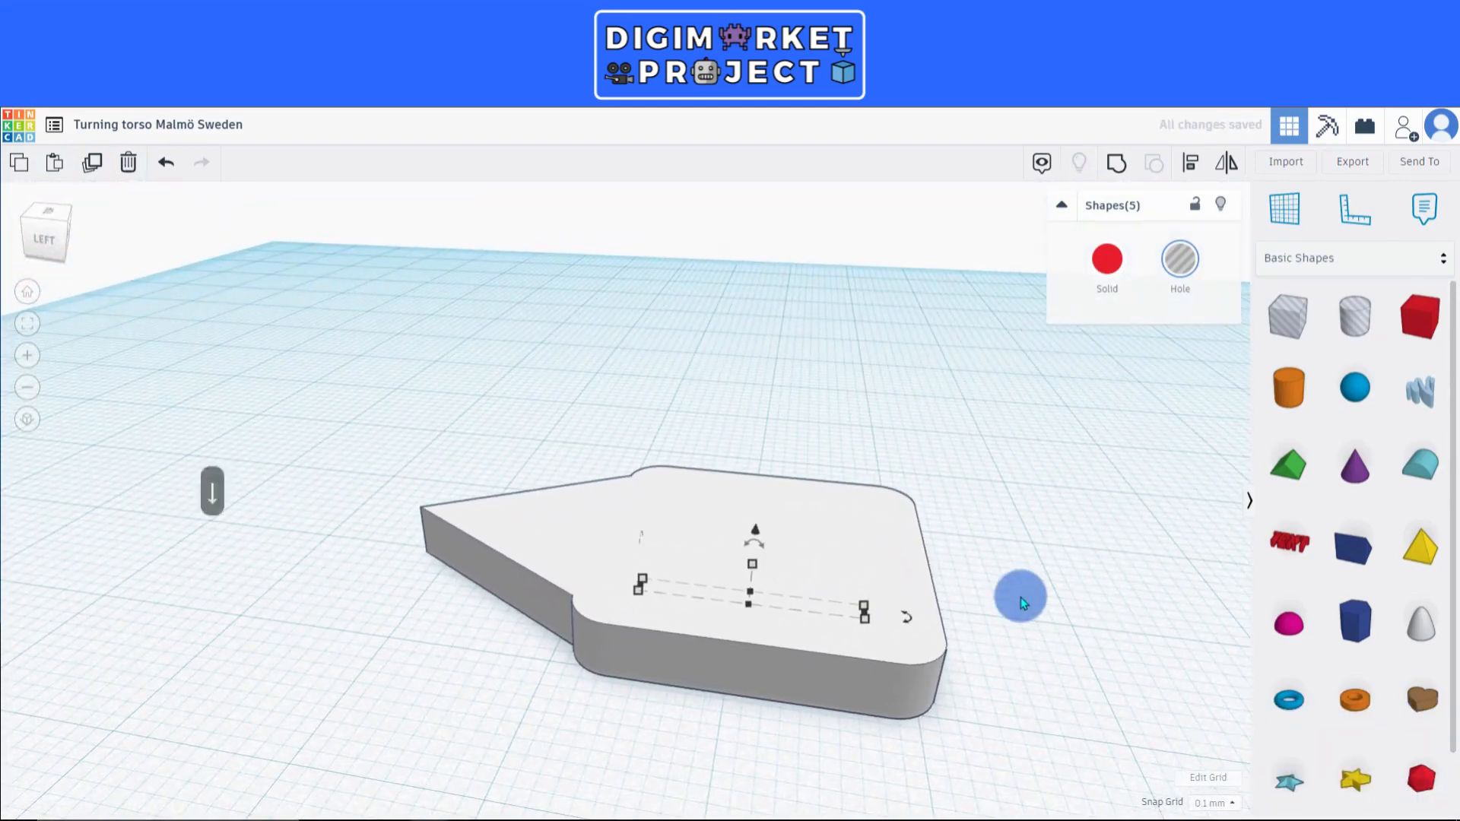
pyautogui.press('Down')
pyautogui.press('Down')
pyautogui.press('Down')
pyautogui.press('Down')
pyautogui.press('Down')
pyautogui.press('Down')
pyautogui.press('Down')
pyautogui.press('Down')
pyautogui.press('Down')
pyautogui.press('Down')
pyautogui.press('Down')
pyautogui.press('Down')
pyautogui.press('Down')
pyautogui.press('Down')
pyautogui.press('Down')
pyautogui.press('Down')
pyautogui.press('Down')
pyautogui.press('Down')
pyautogui.press('Down')
pyautogui.press('Down')
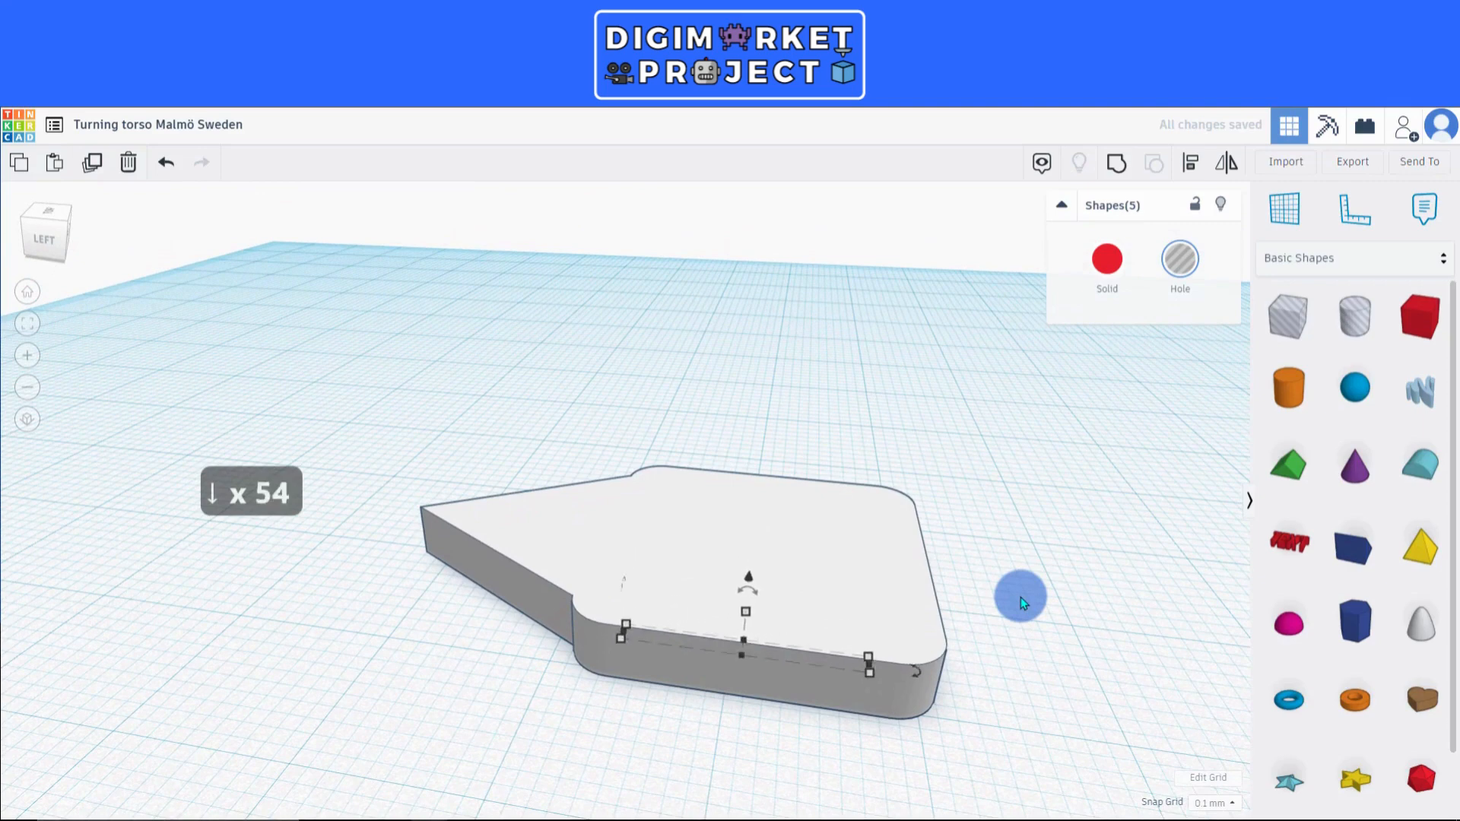
pyautogui.press('Down')
pyautogui.press('Down')
pyautogui.press('Down')
pyautogui.press('Down')
pyautogui.press('Down')
pyautogui.press('Down')
pyautogui.press('Down')
pyautogui.press('Down')
pyautogui.press('Down')
pyautogui.press('Down')
pyautogui.press('Down')
pyautogui.press('Down')
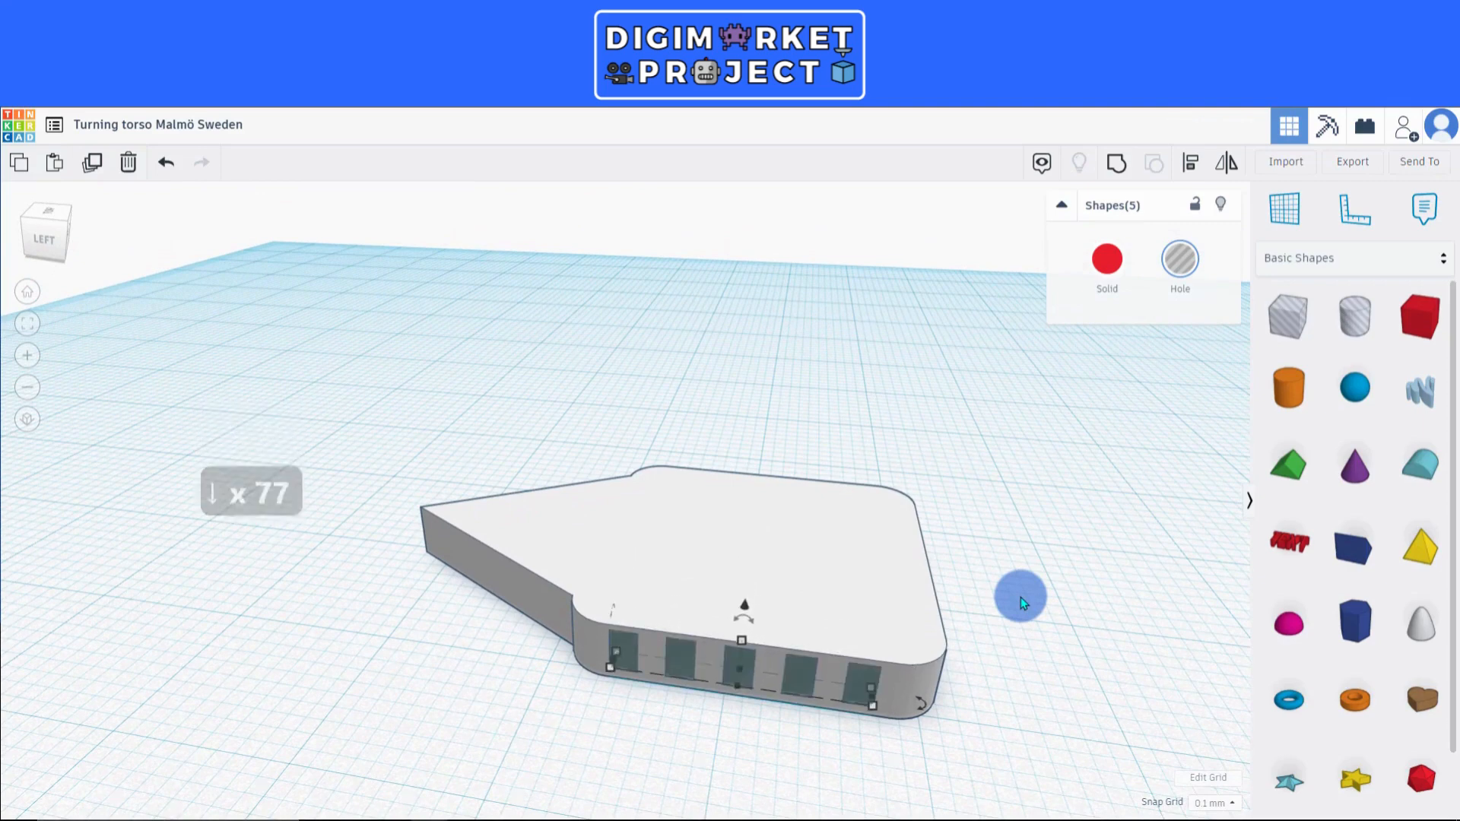
# Duplicate the five-box row again, rotate the copy 90° and place it in front of the slice's flat end.
pyautogui.moveTo(888, 646); pyautogui.dragTo(766, 624, button='right')
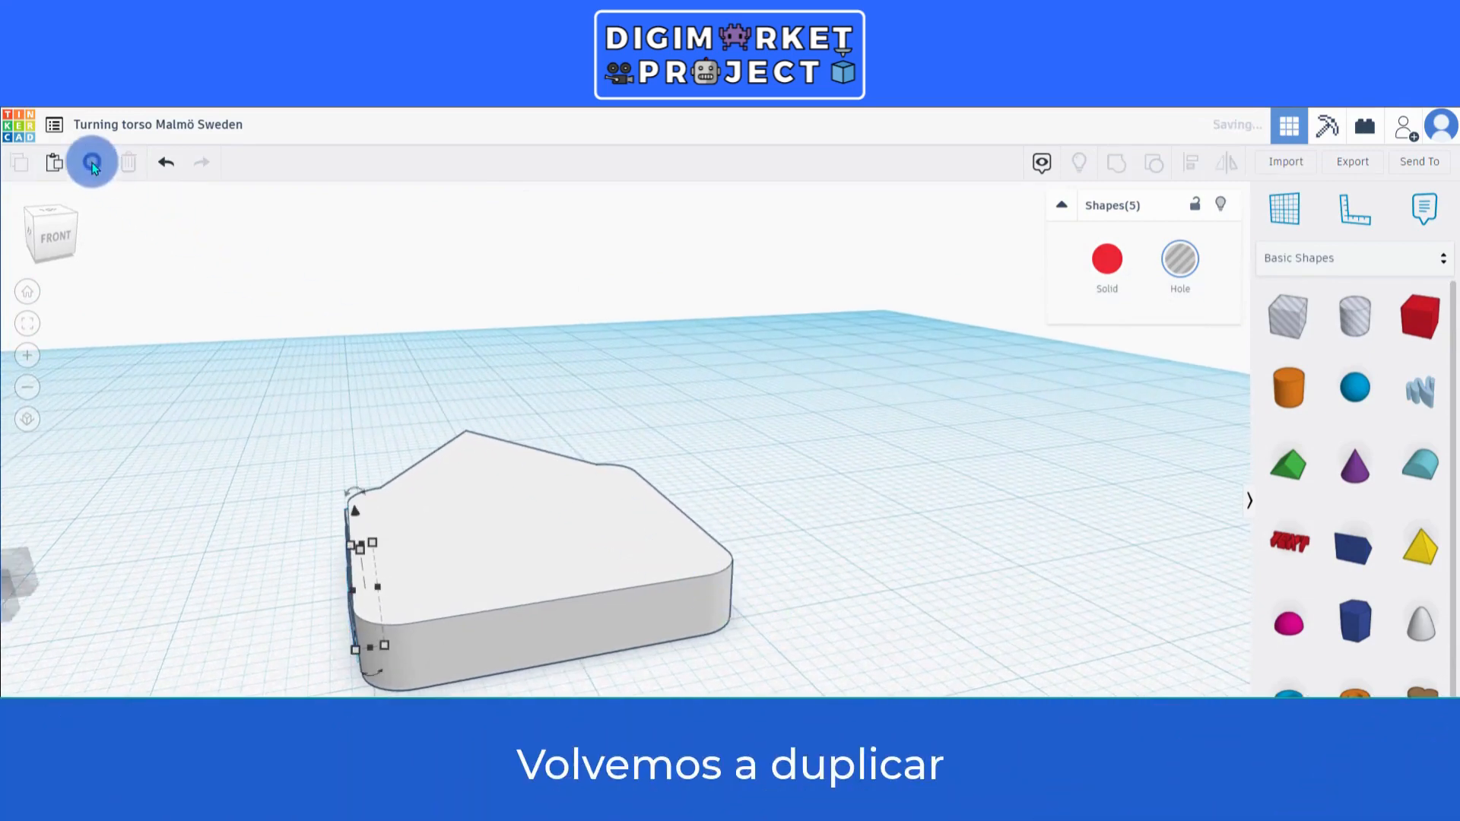
pyautogui.scroll(-5, 340, 558)
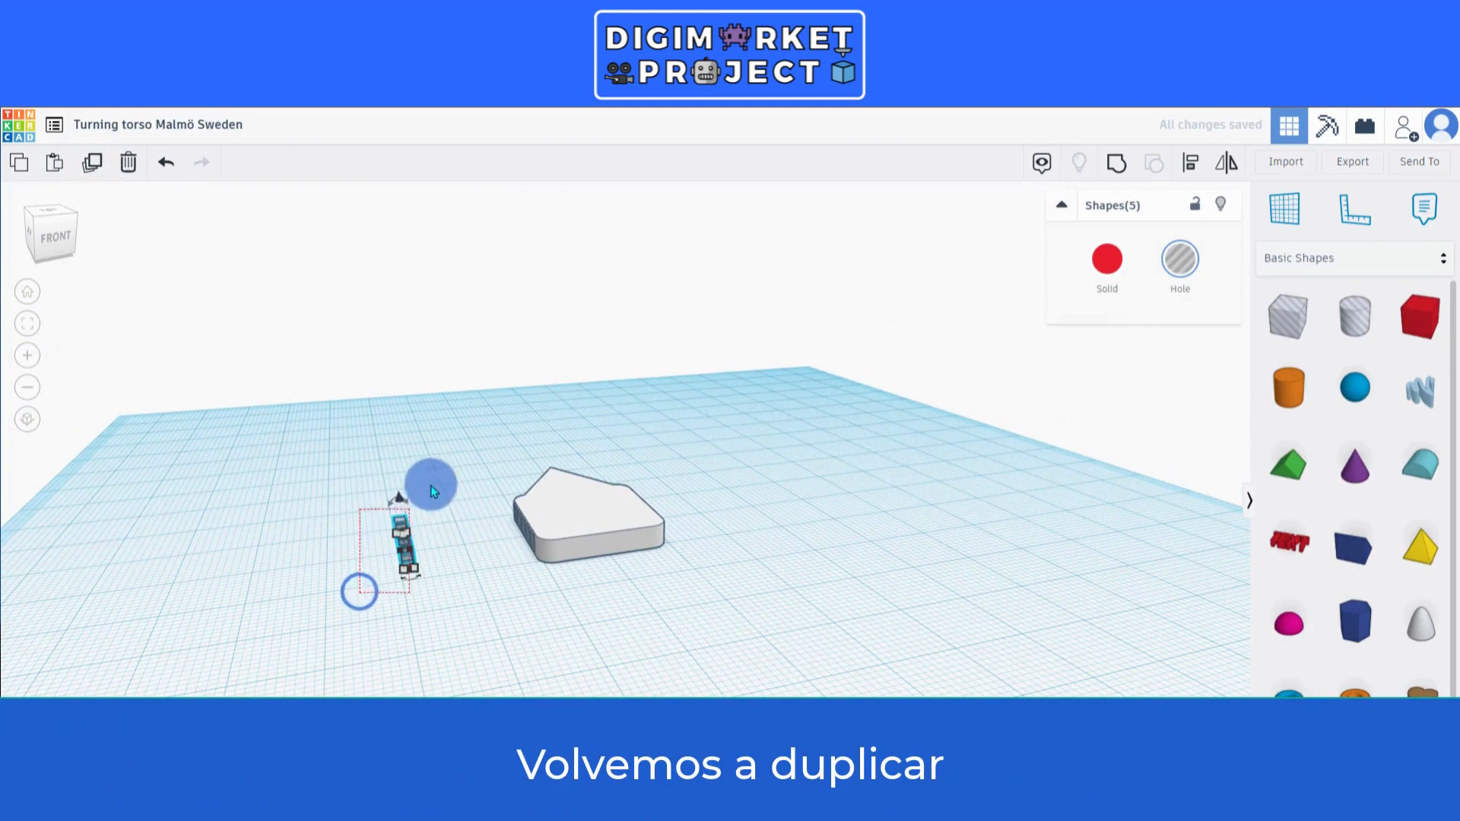
pyautogui.moveTo(404, 557); pyautogui.dragTo(718, 549)
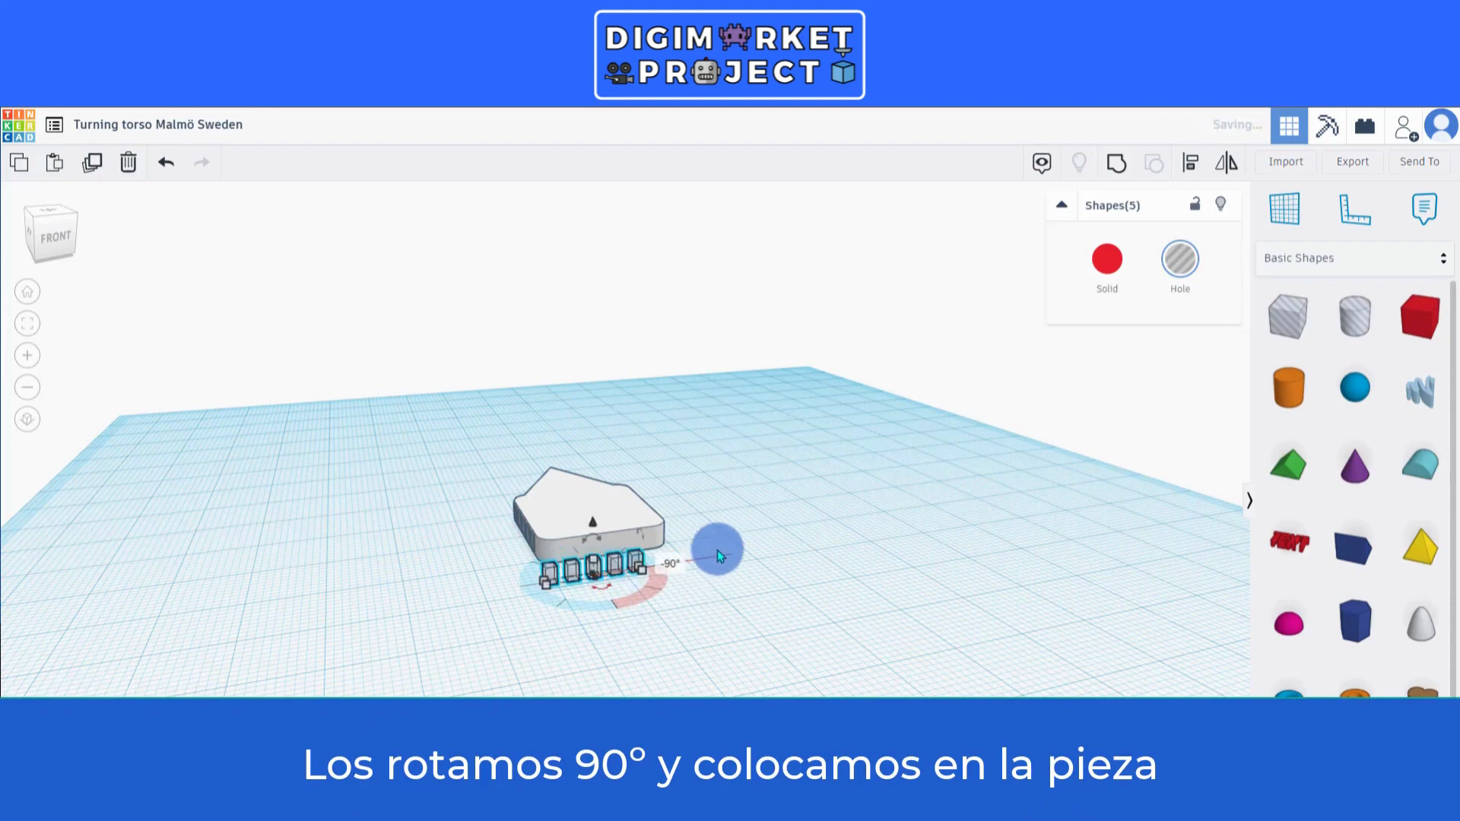
# Shift the rotated five-box row sideways to bring it in line with the middle of the slice's flat end.
pyautogui.press('f')
pyautogui.scroll(-3, 719, 604)
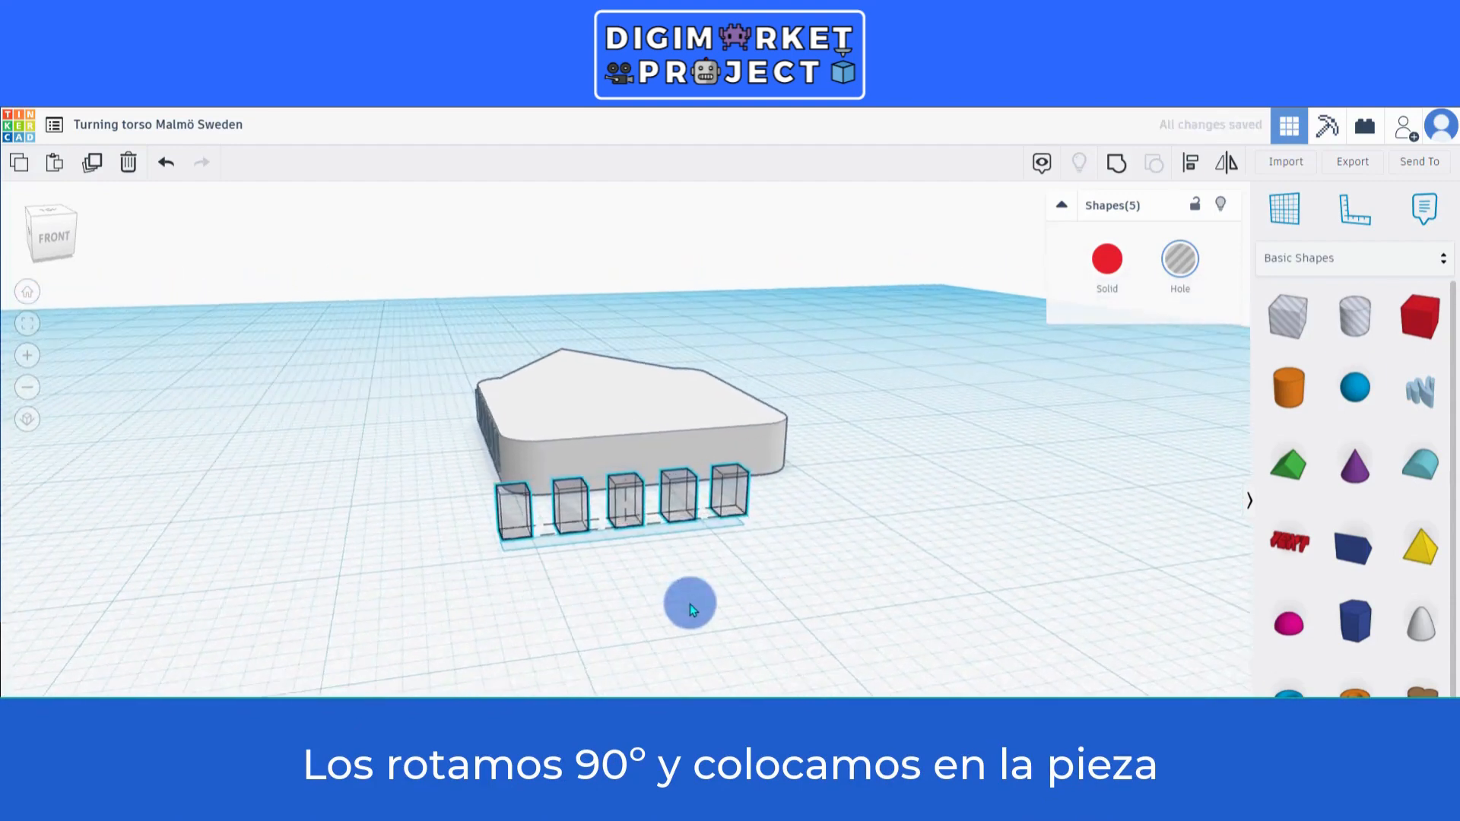
pyautogui.press('Right')
pyautogui.press('Right')
pyautogui.press('Right')
pyautogui.press('Right')
pyautogui.press('Right')
pyautogui.press('Right')
pyautogui.press('Right')
pyautogui.press('Right')
pyautogui.press('Right')
pyautogui.press('Right')
pyautogui.press('Right')
pyautogui.press('Right')
pyautogui.press('Right')
pyautogui.press('Right')
pyautogui.press('Right')
pyautogui.press('Right')
pyautogui.press('Right')
pyautogui.press('Right')
pyautogui.press('Right')
pyautogui.press('Right')
pyautogui.press('Right')
pyautogui.press('Right')
pyautogui.press('Right')
pyautogui.press('Right')
pyautogui.press('Right')
pyautogui.press('Right')
pyautogui.press('Right')
pyautogui.press('Right')
pyautogui.press('Right')
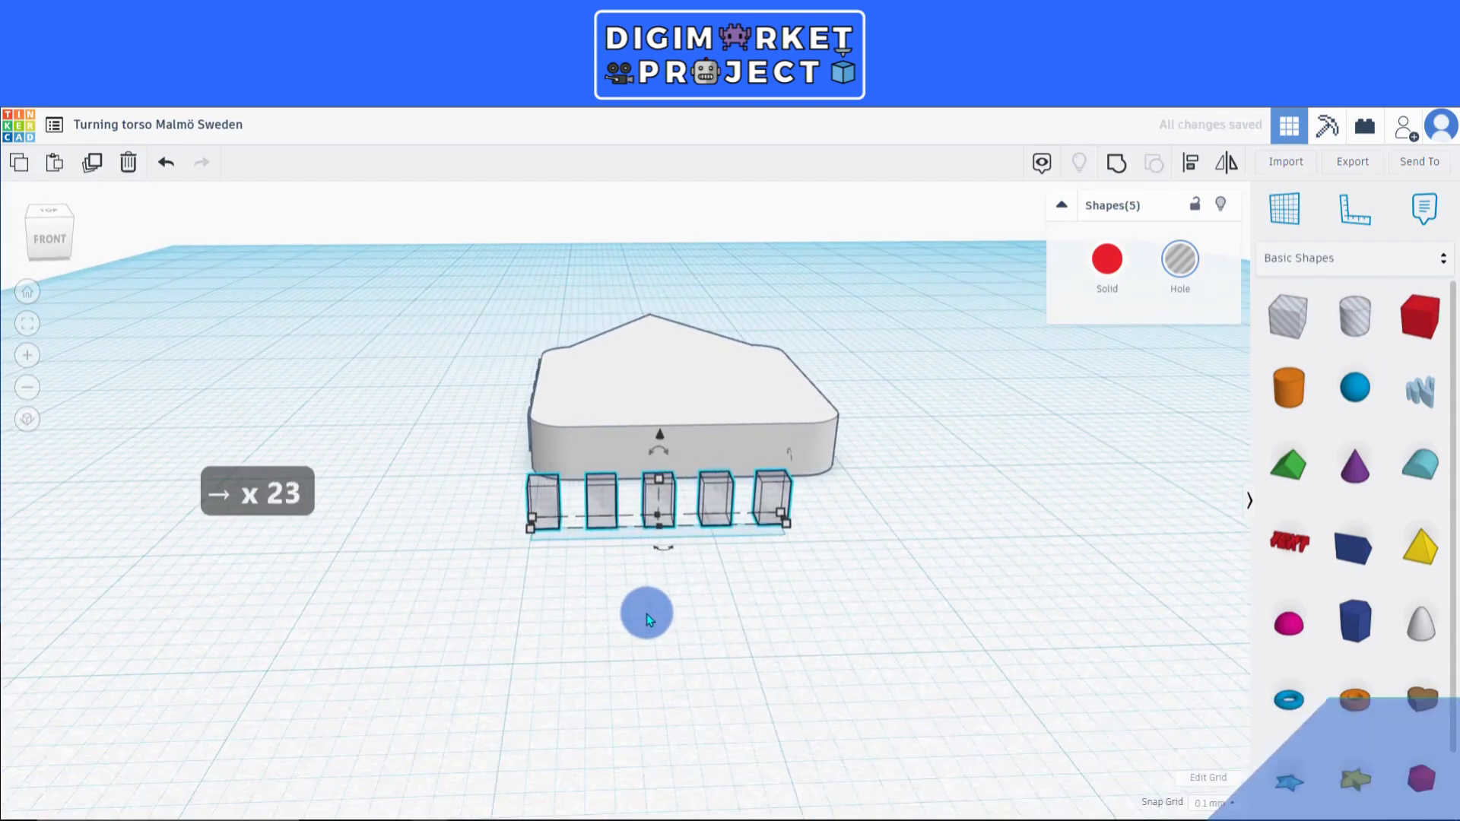
# Push the five-box row into the slice's flat end until the boxes are embedded, and fine-tune its sideways centring.
pyautogui.press('Up')
pyautogui.press('Up')
pyautogui.press('Up')
pyautogui.press('Up')
pyautogui.press('Up')
pyautogui.press('Up')
pyautogui.press('Up')
pyautogui.press('Up')
pyautogui.press('Up')
pyautogui.press('Up')
pyautogui.press('Up')
pyautogui.press('Up')
pyautogui.press('Up')
pyautogui.press('Up')
pyautogui.press('Up')
pyautogui.press('Up')
pyautogui.press('Up')
pyautogui.press('Up')
pyautogui.press('Up')
pyautogui.press('Up')
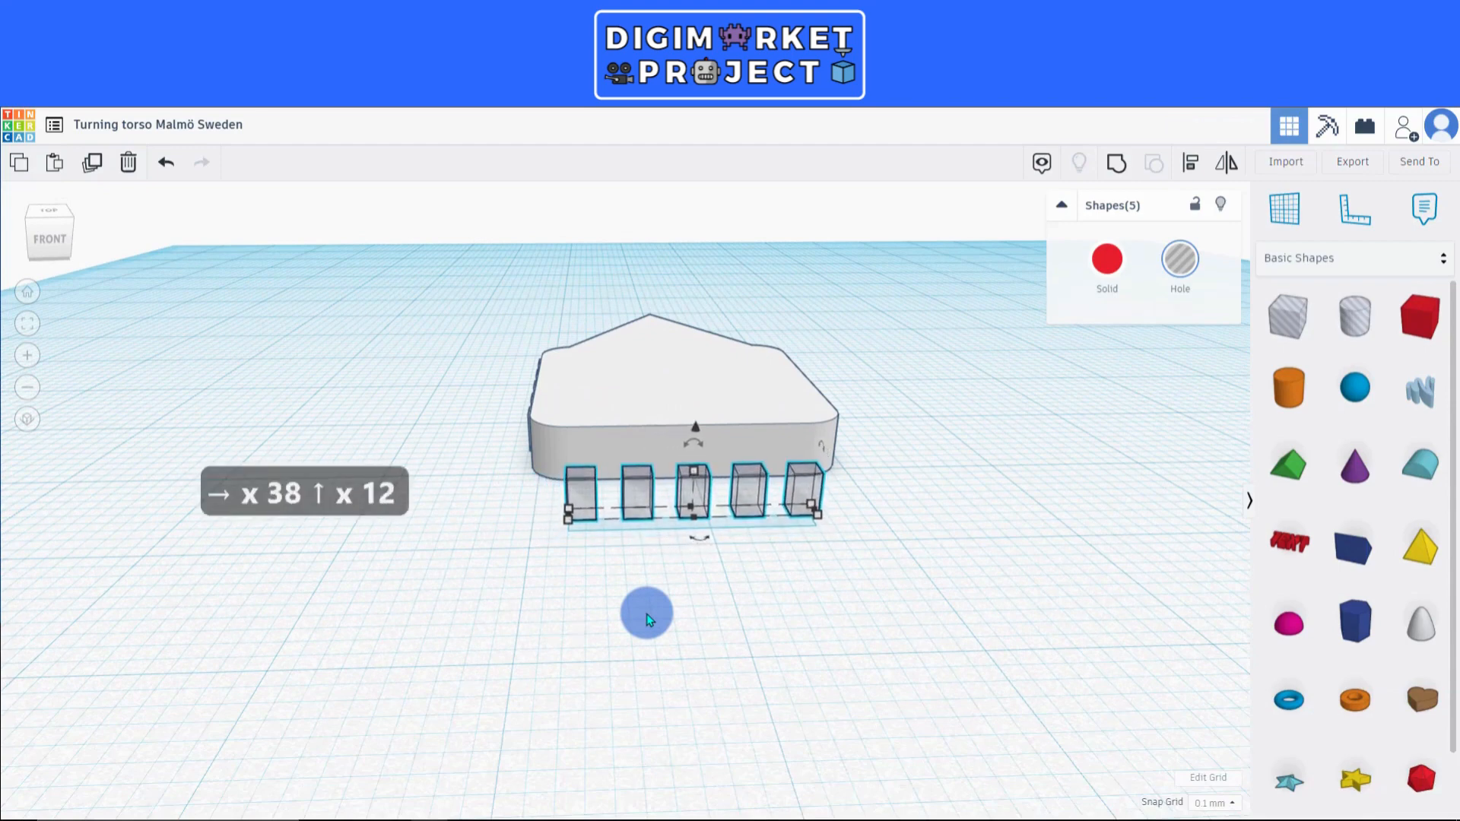
pyautogui.press('Up')
pyautogui.press('Up')
pyautogui.press('Up')
pyautogui.press('Up')
pyautogui.press('Up')
pyautogui.press('Up')
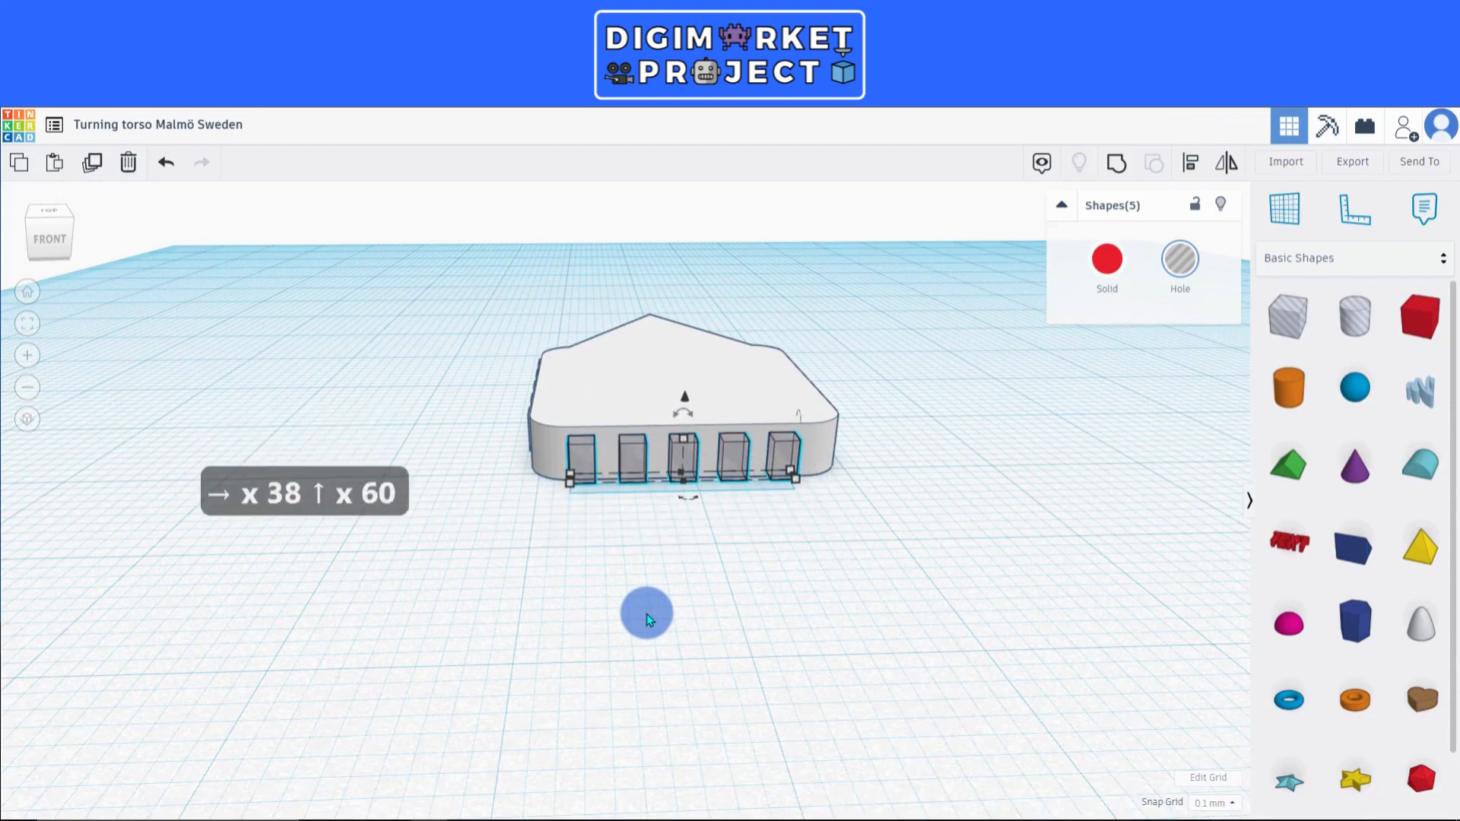
pyautogui.press('Right')
pyautogui.press('Up')
pyautogui.press('Up')
pyautogui.press('Up')
pyautogui.press('Up')
pyautogui.press('Up')
pyautogui.press('Up')
pyautogui.press('Up')
pyautogui.press('Up')
pyautogui.press('Up')
pyautogui.press('Up')
pyautogui.press('Up')
pyautogui.press('Up')
pyautogui.press('Up')
pyautogui.press('Up')
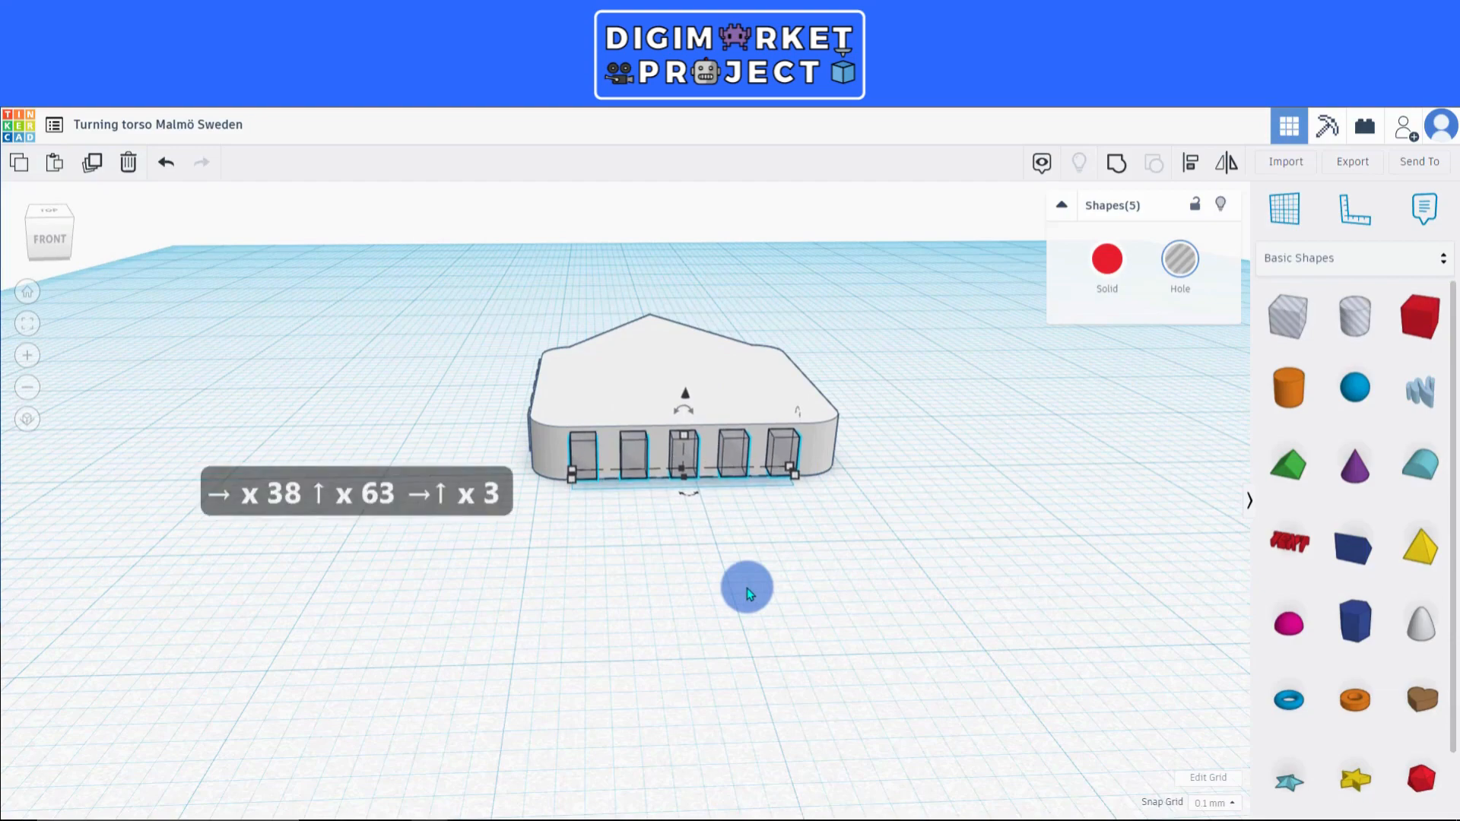
pyautogui.press('Right')
pyautogui.press('Right')
pyautogui.press('Right')
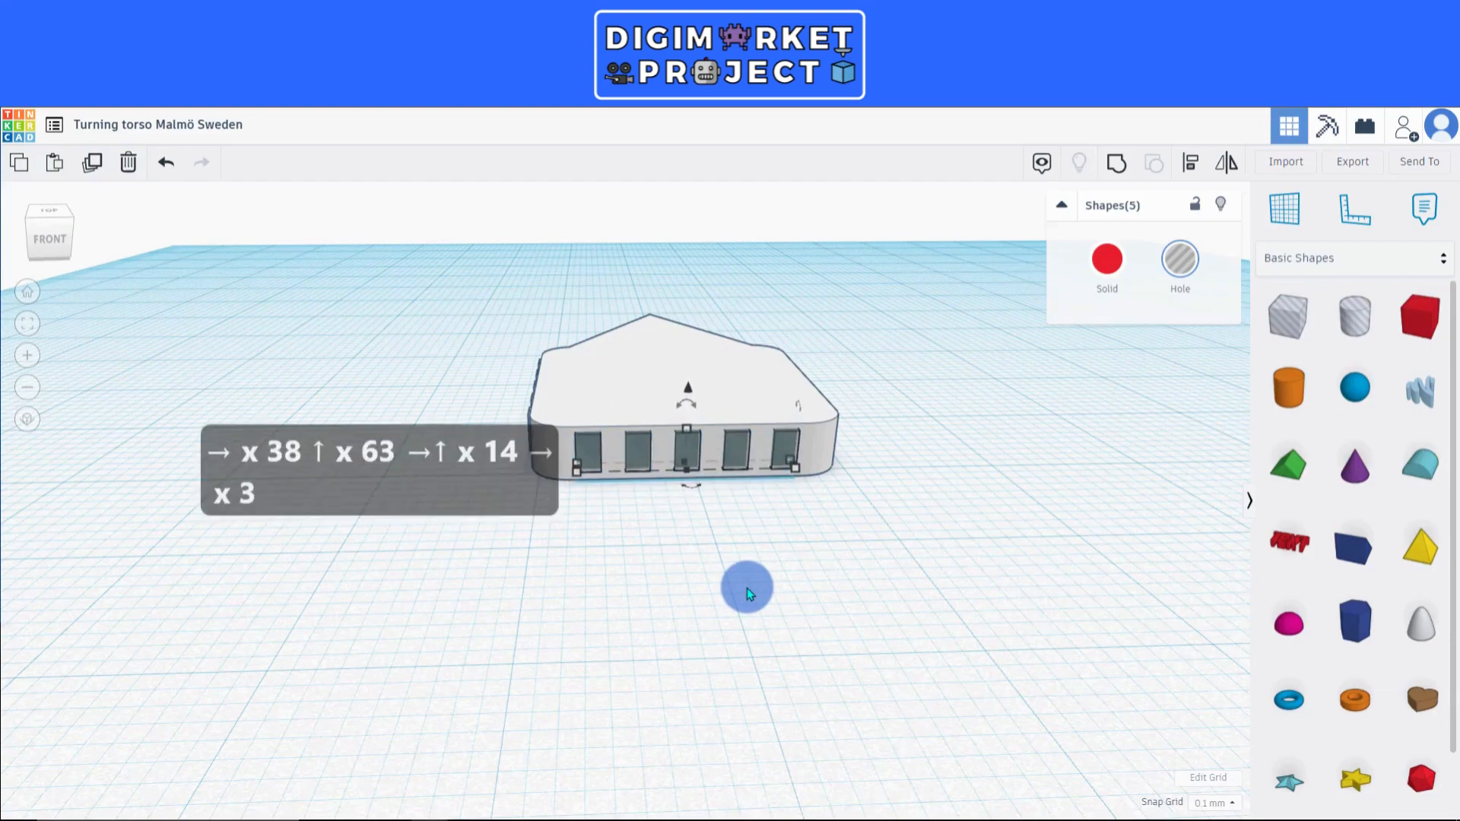
# Duplicate the side-wall hole box nearest the pointed part and move the copy onto the adjoining slanted wall.
pyautogui.moveTo(747, 587); pyautogui.dragTo(870, 671, button='right')
pyautogui.click(875, 677)
pyautogui.click(832, 618)
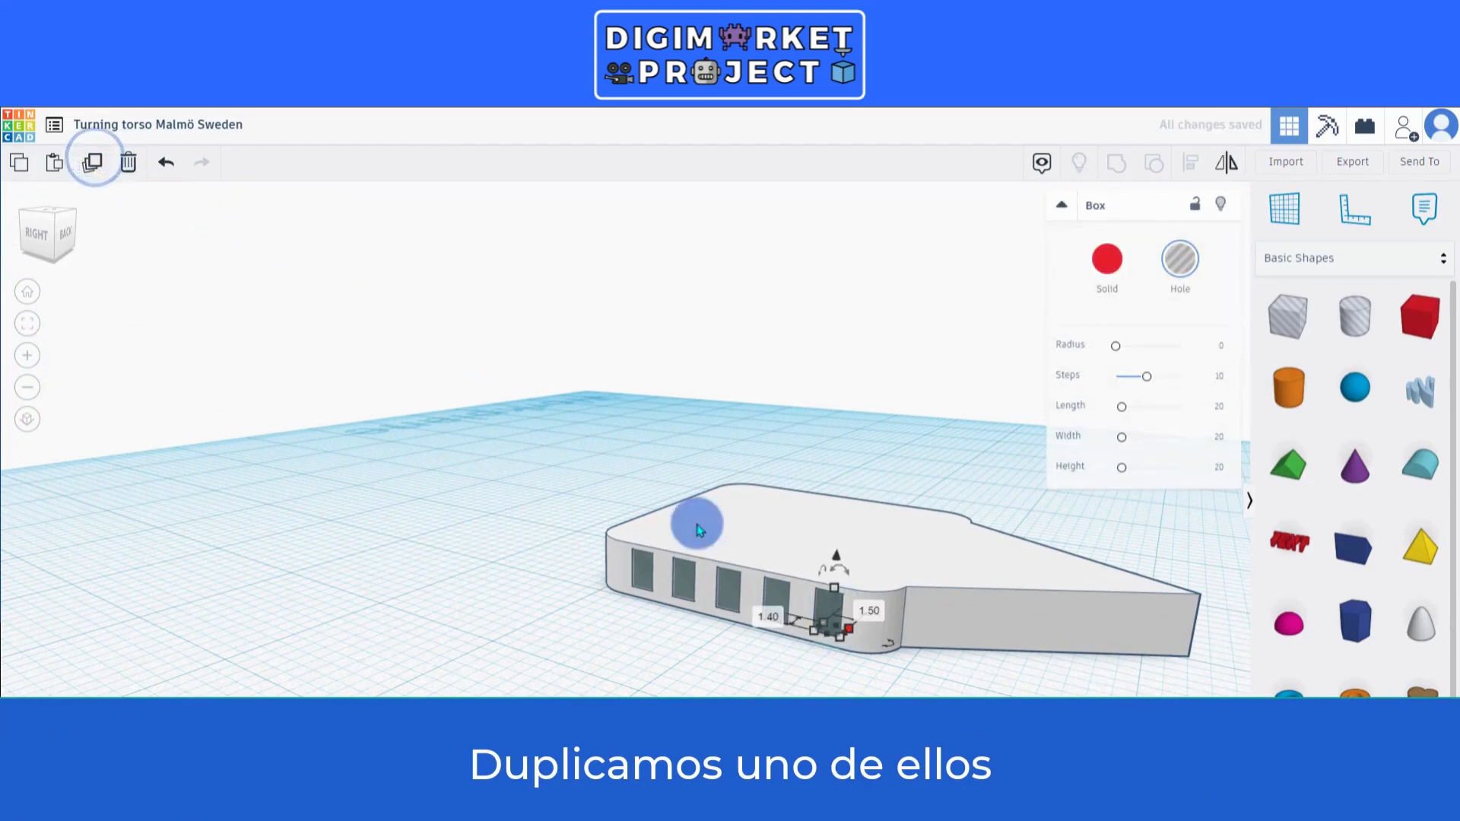
pyautogui.moveTo(824, 602); pyautogui.dragTo(933, 617)
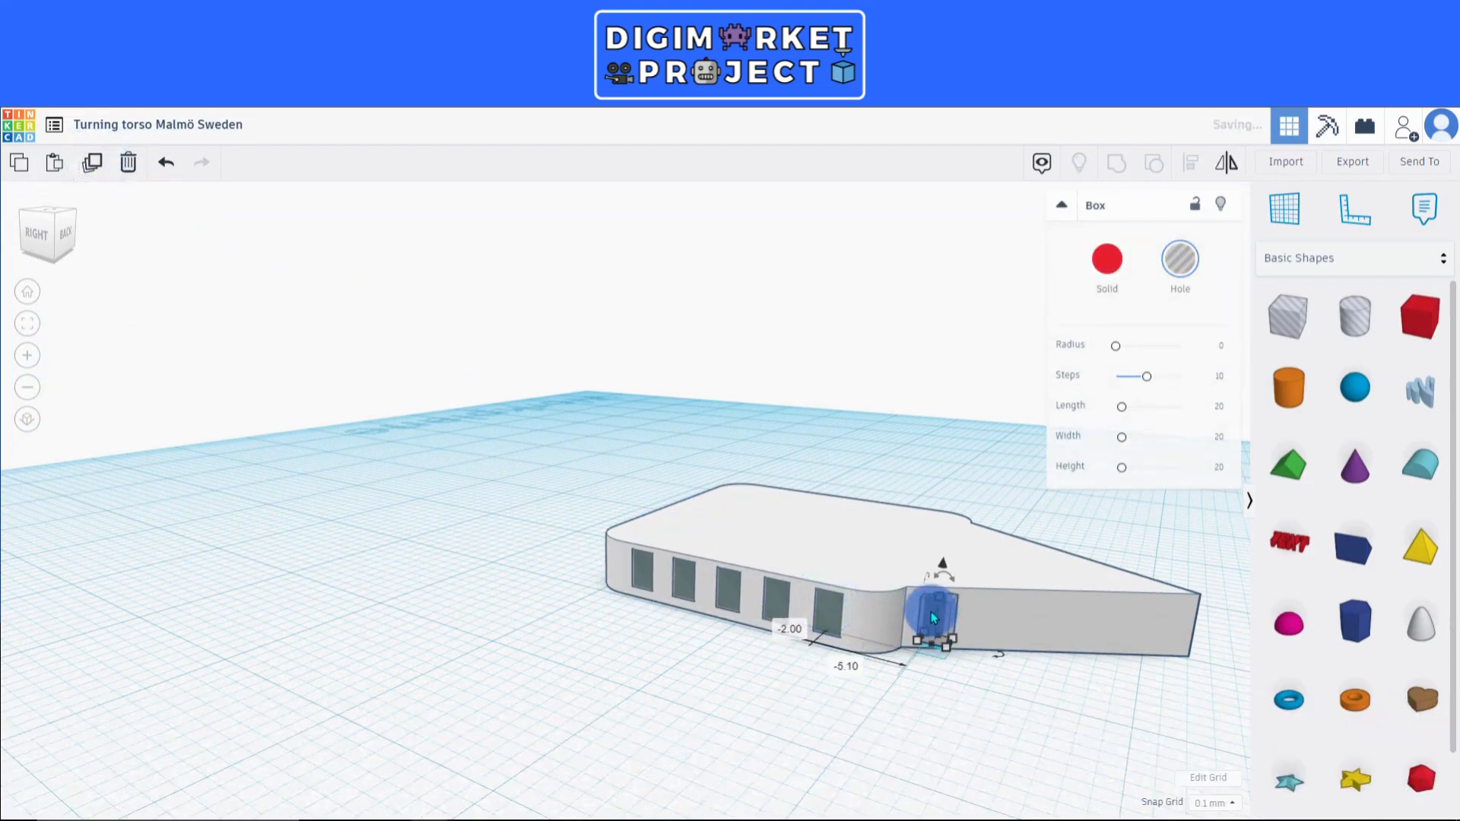
# Rotate the copied hole box so that it lines up with the slanted wall.
pyautogui.press('f')
pyautogui.scroll(-10, 902, 613)
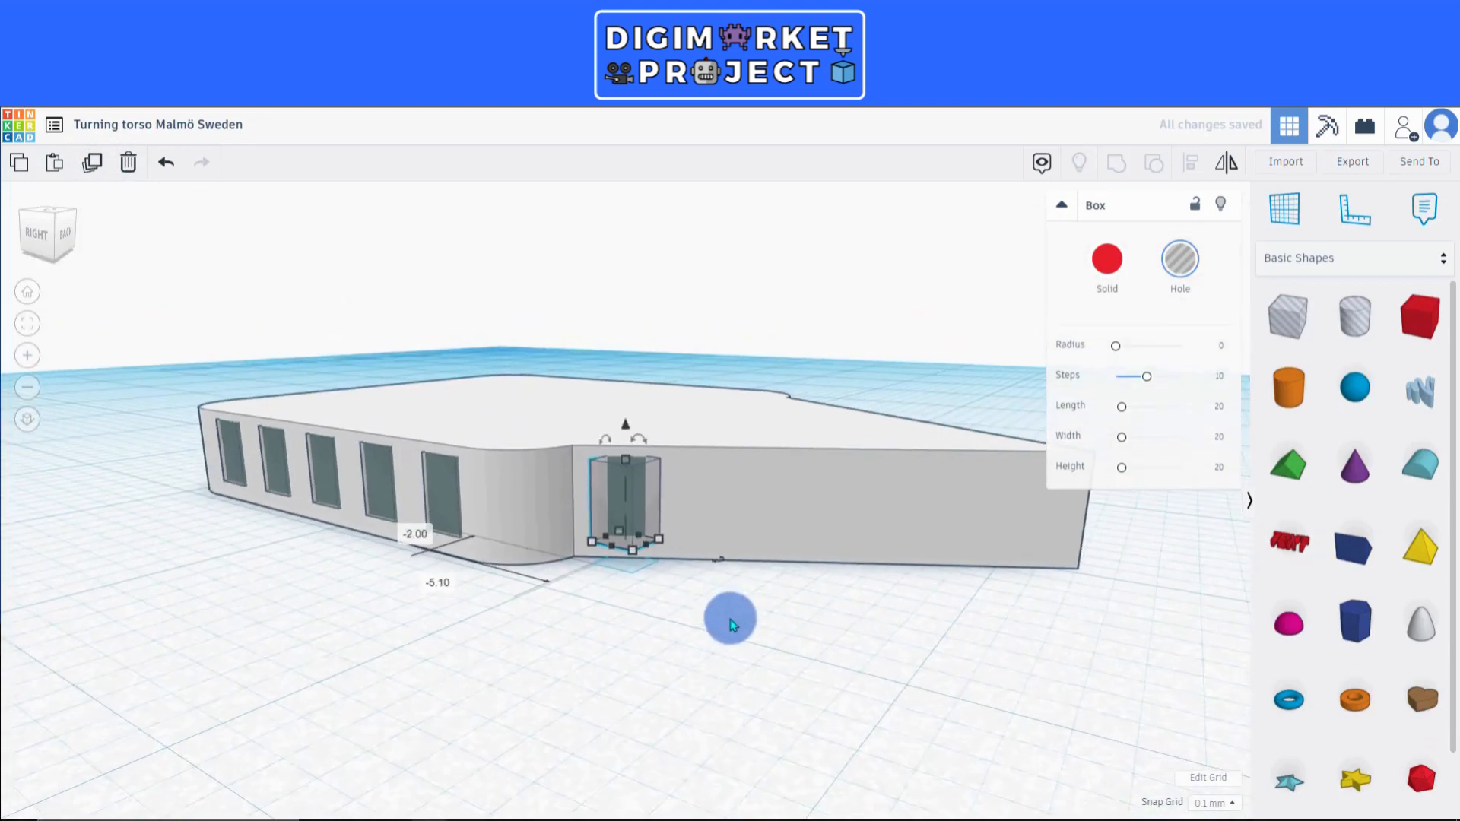
pyautogui.moveTo(733, 616); pyautogui.dragTo(728, 564, button='right')
pyautogui.moveTo(728, 564); pyautogui.dragTo(843, 535)
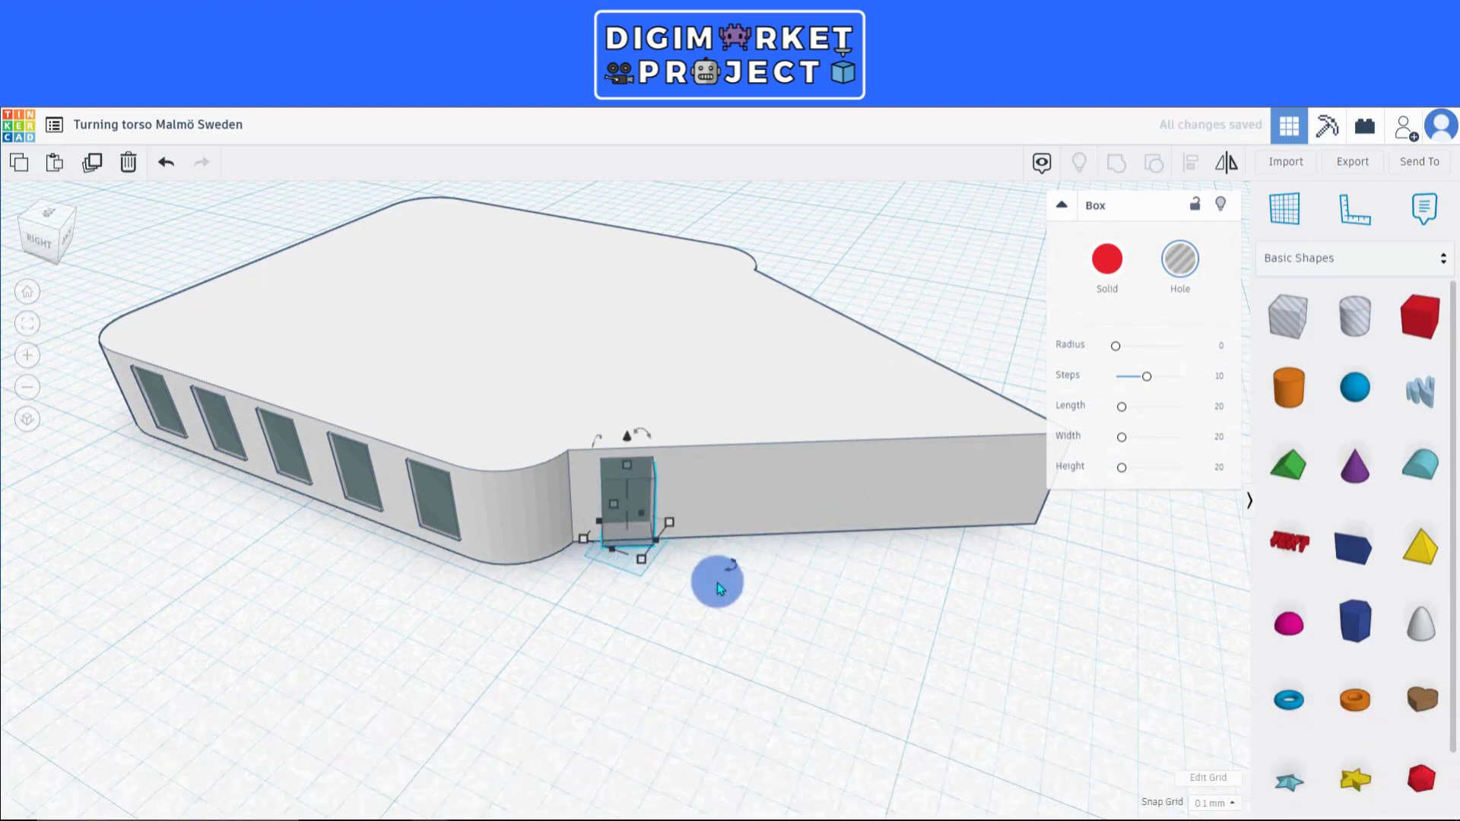
# Nudge the rotated hole box into the slanted wall until it is embedded near the rounded corner.
pyautogui.press('Up')
pyautogui.press('Up')
pyautogui.press('Up')
pyautogui.press('Up')
pyautogui.press('Up')
pyautogui.press('Up')
pyautogui.press('Up')
pyautogui.press('Up')
pyautogui.press('Up')
pyautogui.press('Up')
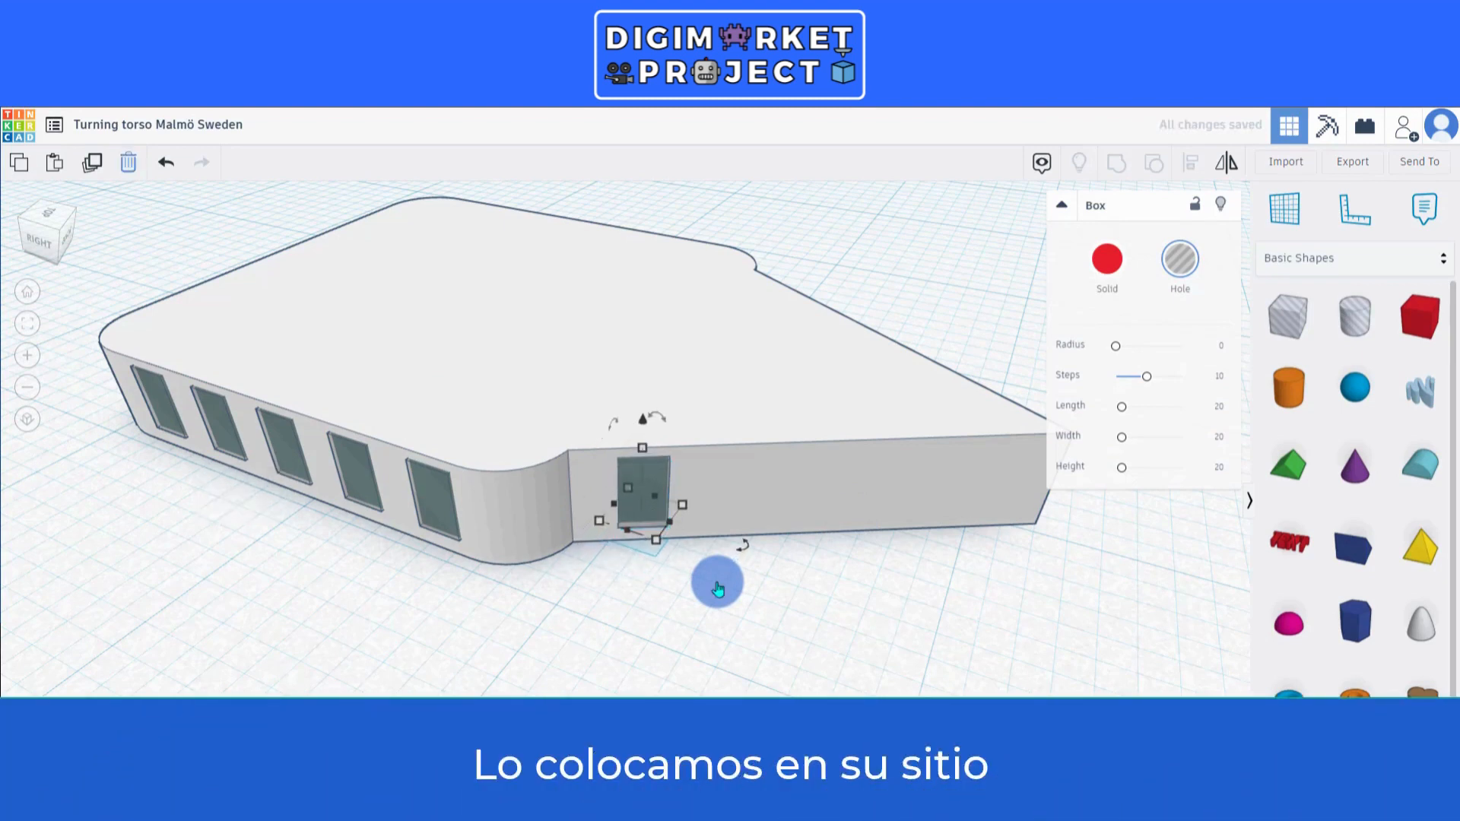
pyautogui.click(771, 629)
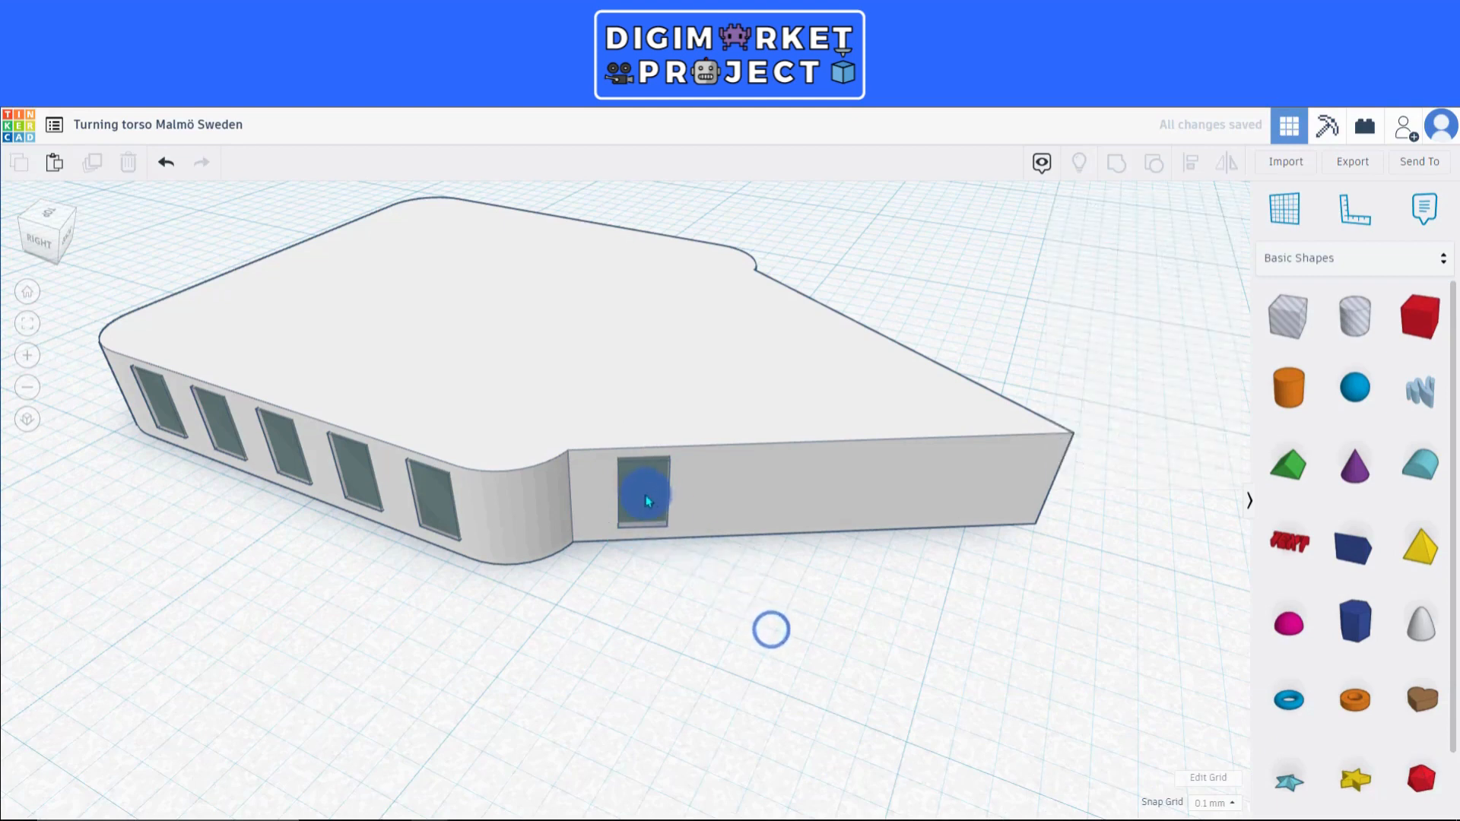
# Duplicate the embedded box, place the copy beside it and repeat the spaced duplication to get four boxes along the slanted wall.
pyautogui.click(648, 501)
pyautogui.click(93, 162)
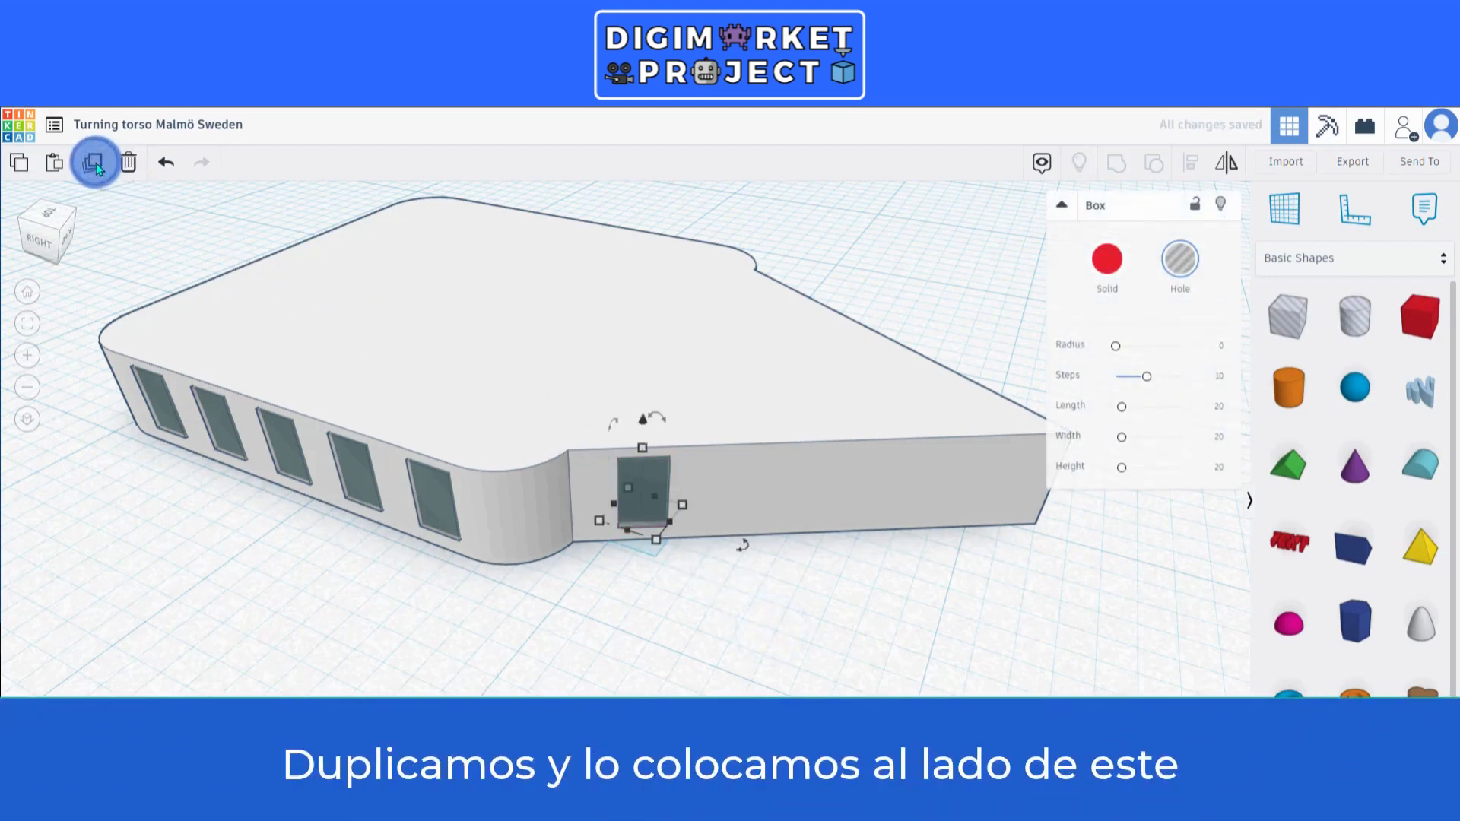
pyautogui.press('Right')
pyautogui.moveTo(649, 488); pyautogui.dragTo(709, 480)
pyautogui.click(93, 162)
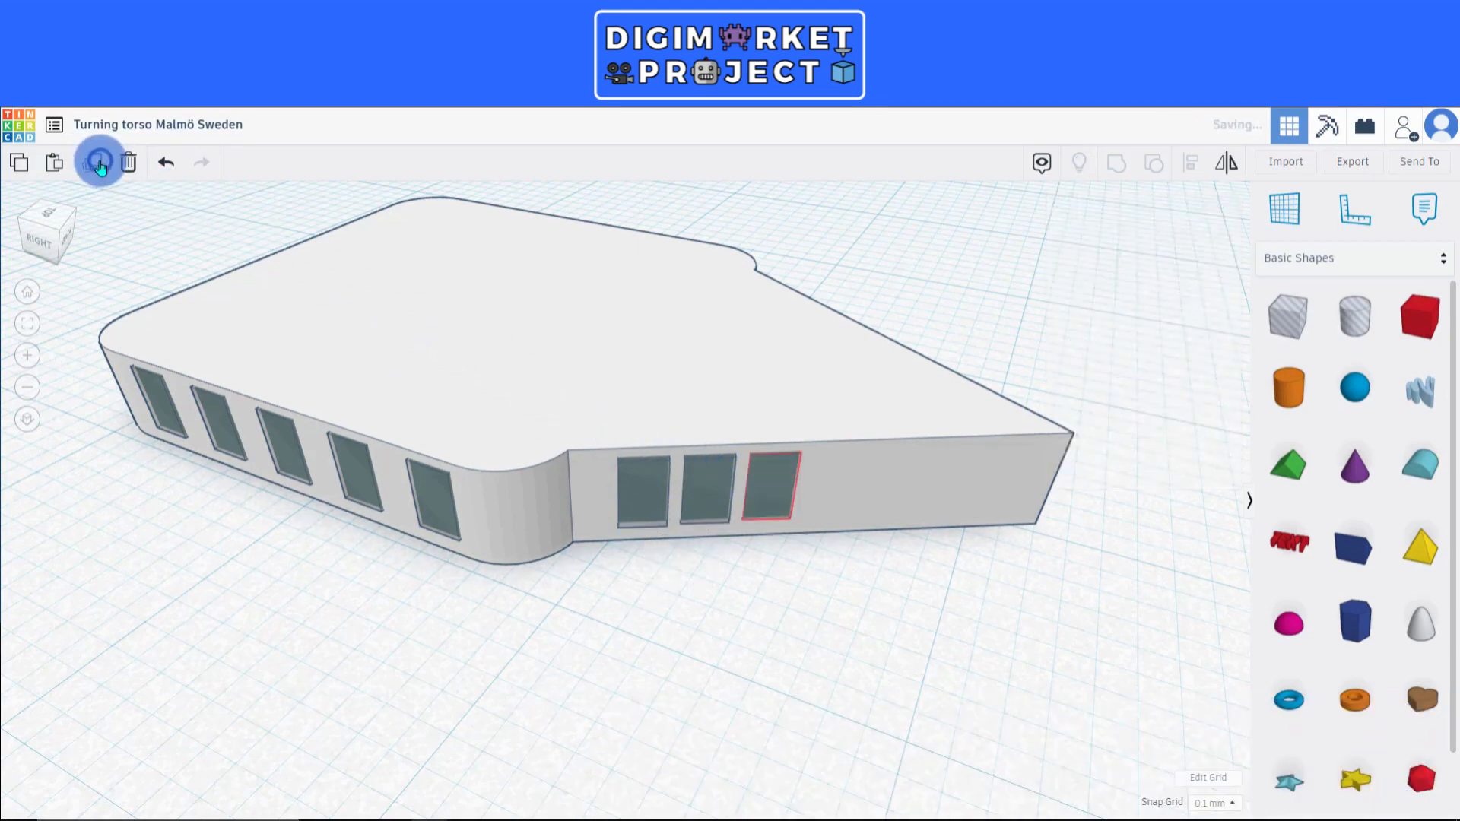
pyautogui.click(93, 163)
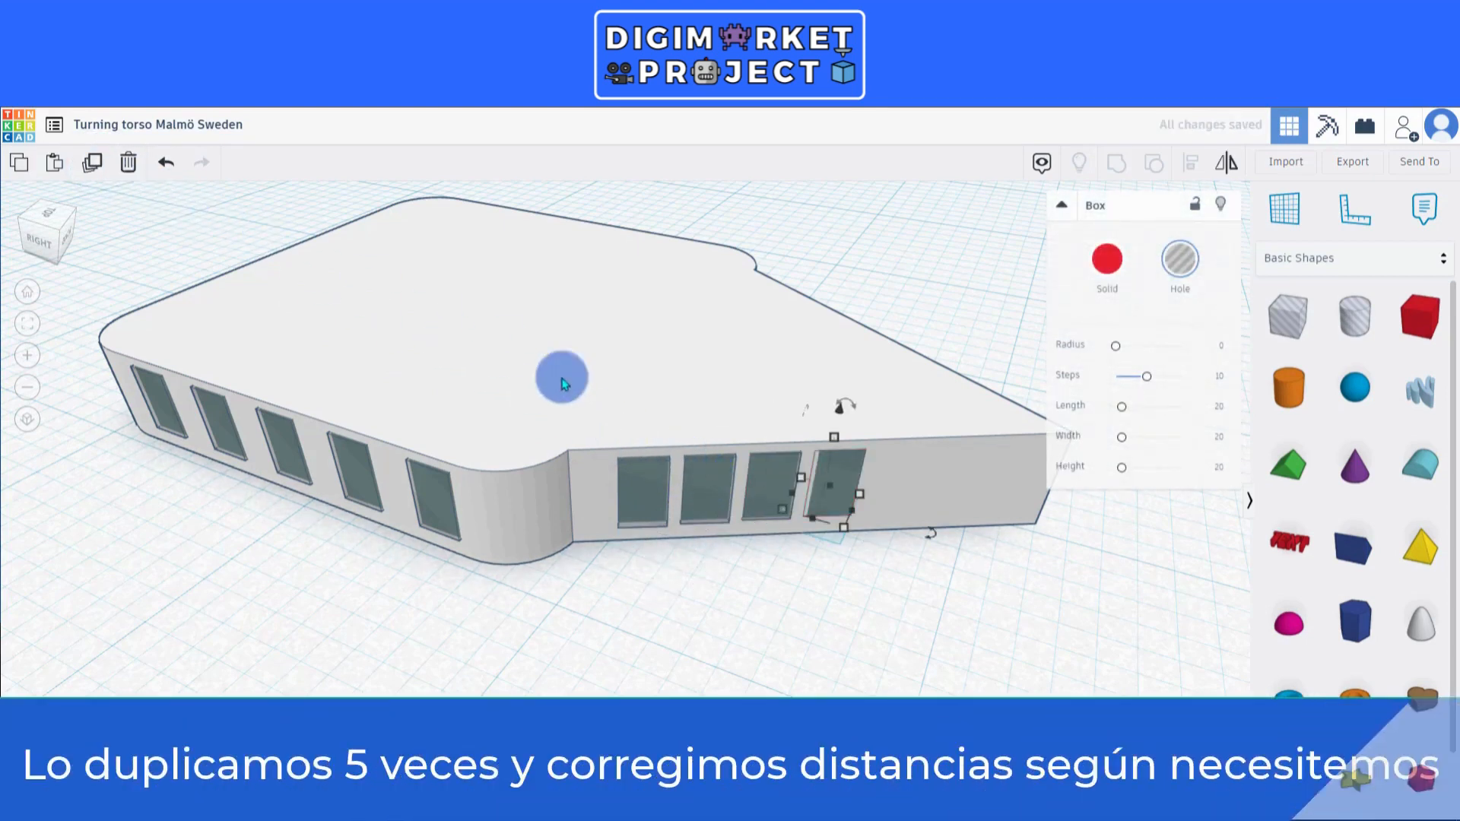
# Correct the fourth box's position slightly and continue the spaced duplication until seven boxes line the slanted wall.
pyautogui.moveTo(828, 503); pyautogui.dragTo(832, 508)
pyautogui.click(511, 363)
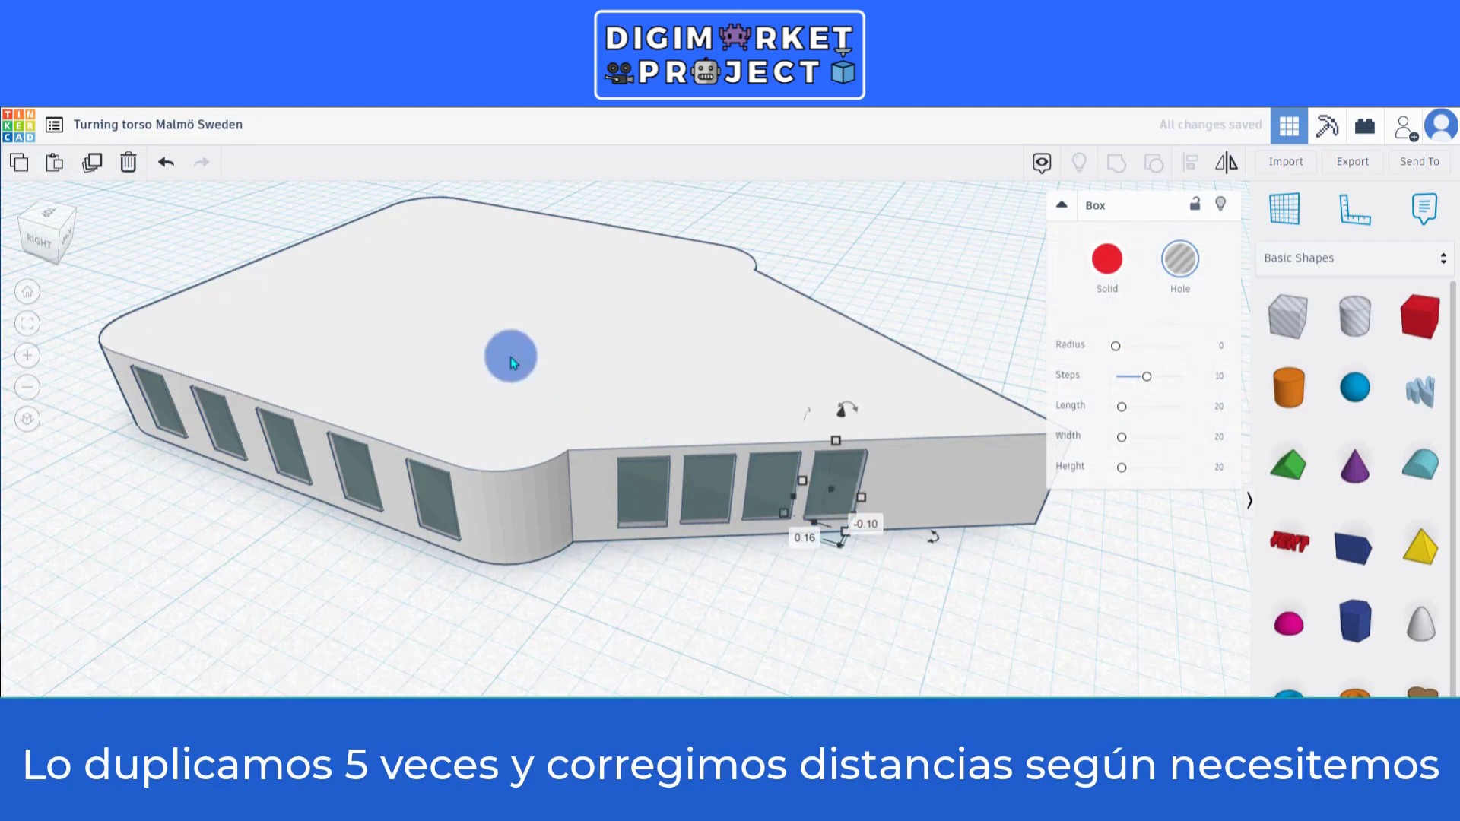
pyautogui.click(94, 164)
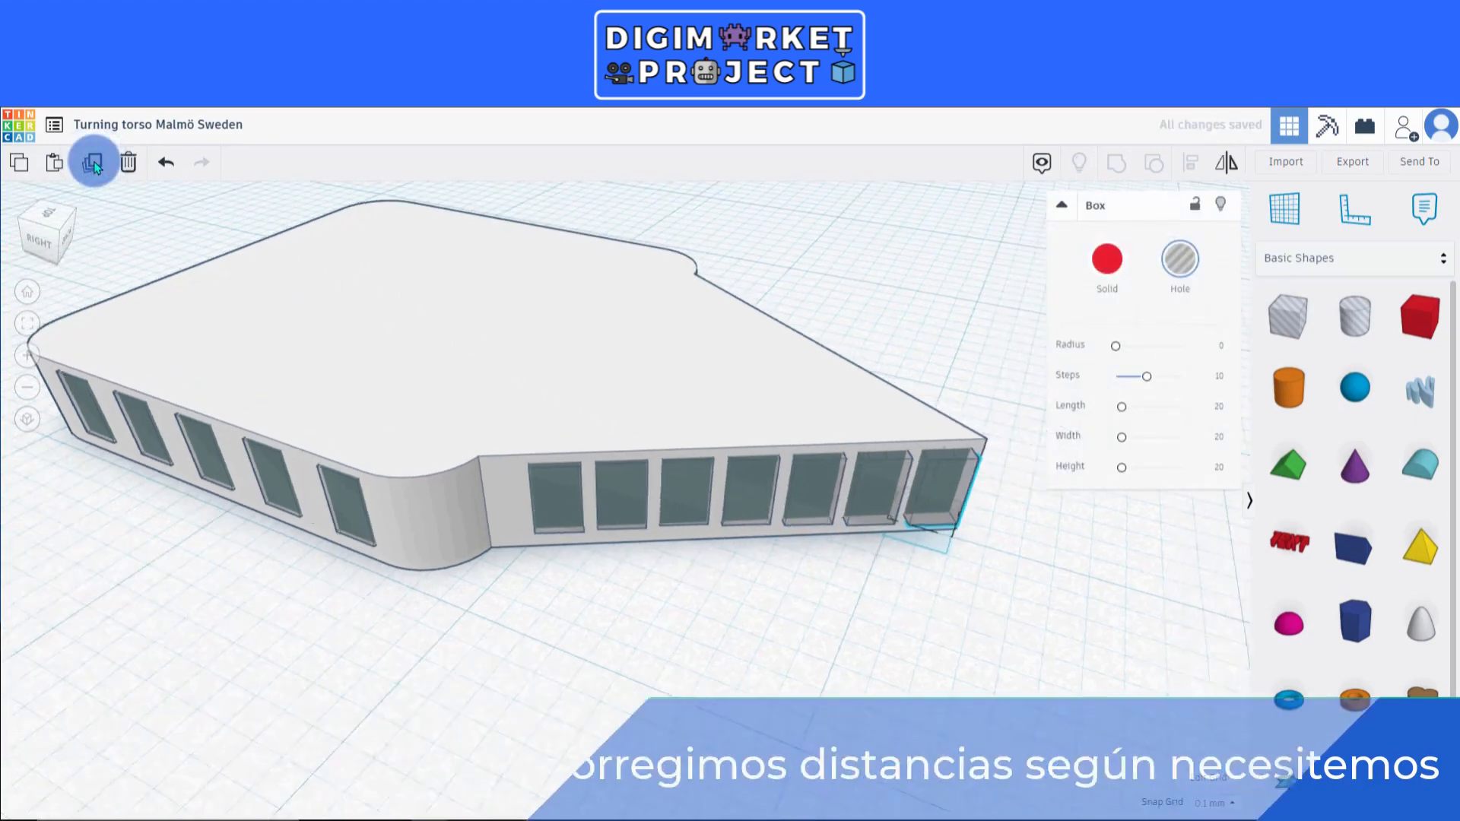
# Nudge the three boxes nearest the tip deeper into the slanted wall so they match the others in the row.
pyautogui.moveTo(863, 639); pyautogui.dragTo(841, 641, button='right')
pyautogui.click(874, 649)
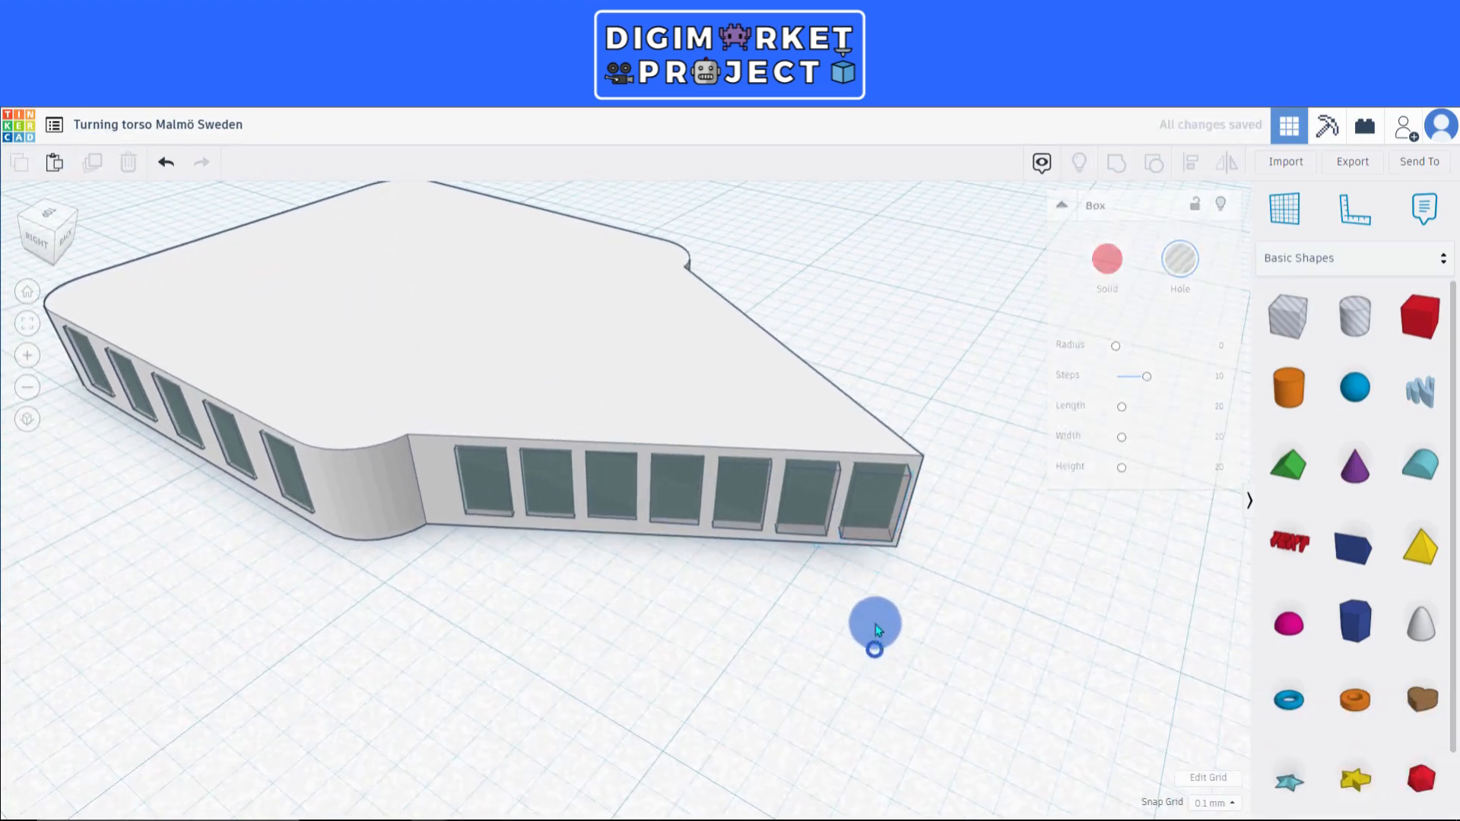
pyautogui.click(877, 504)
pyautogui.hotkey('shift', 'Left')
pyautogui.hotkey('shift', 'Left')
pyautogui.hotkey('shift', 'Left')
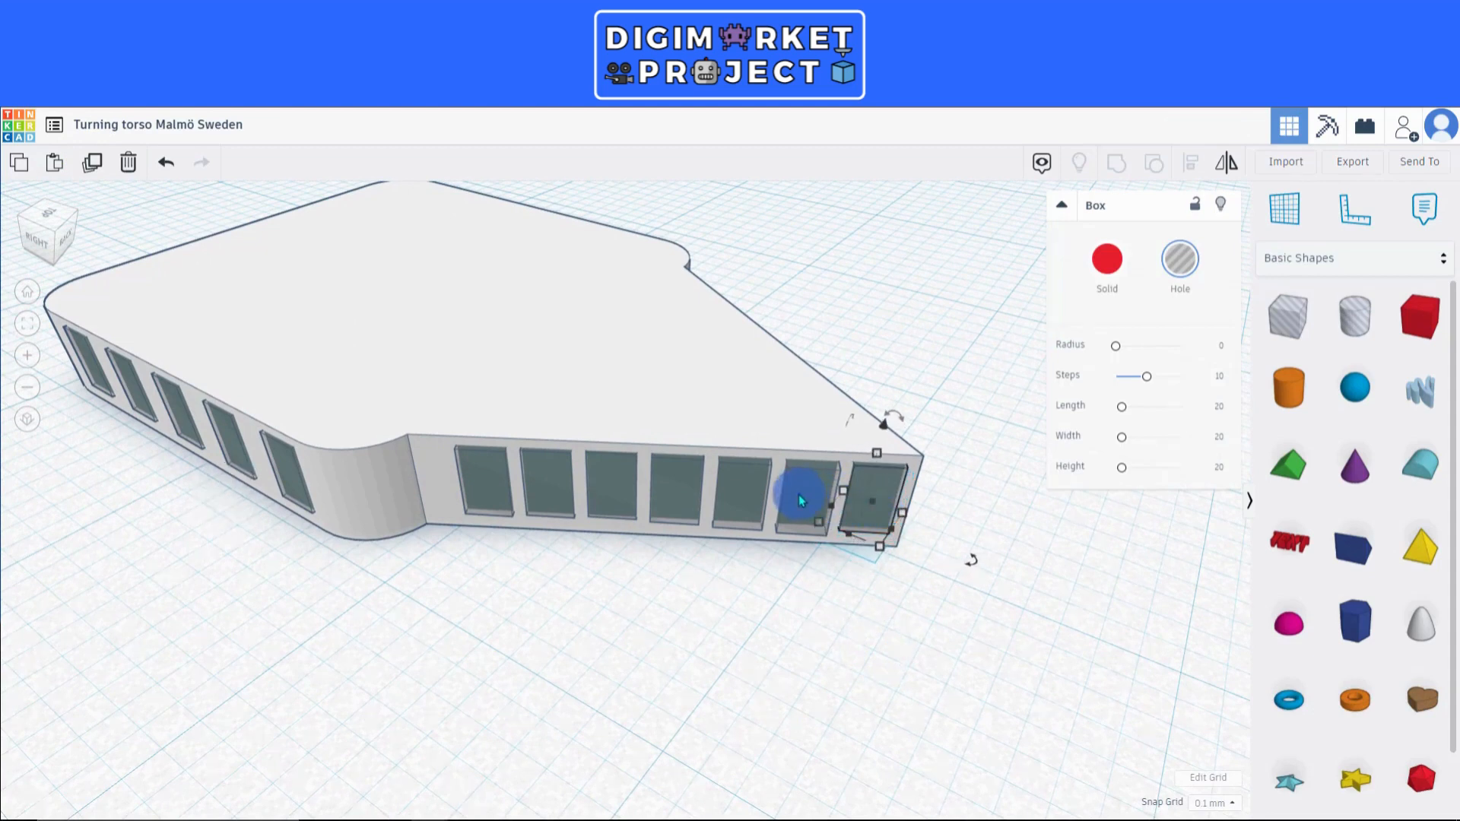
pyautogui.press('Up')
pyautogui.press('Left')
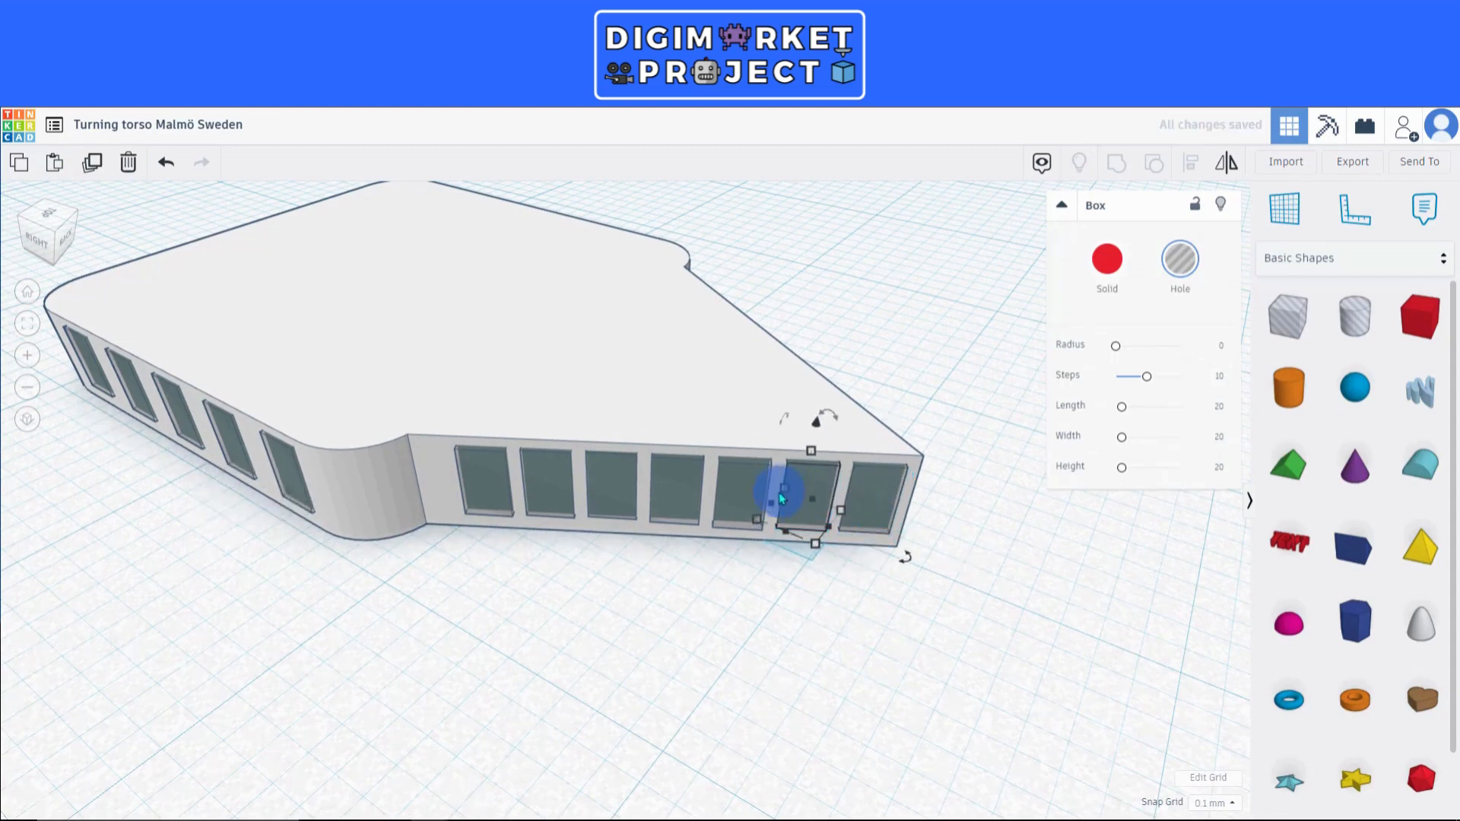
pyautogui.moveTo(782, 498); pyautogui.dragTo(740, 493)
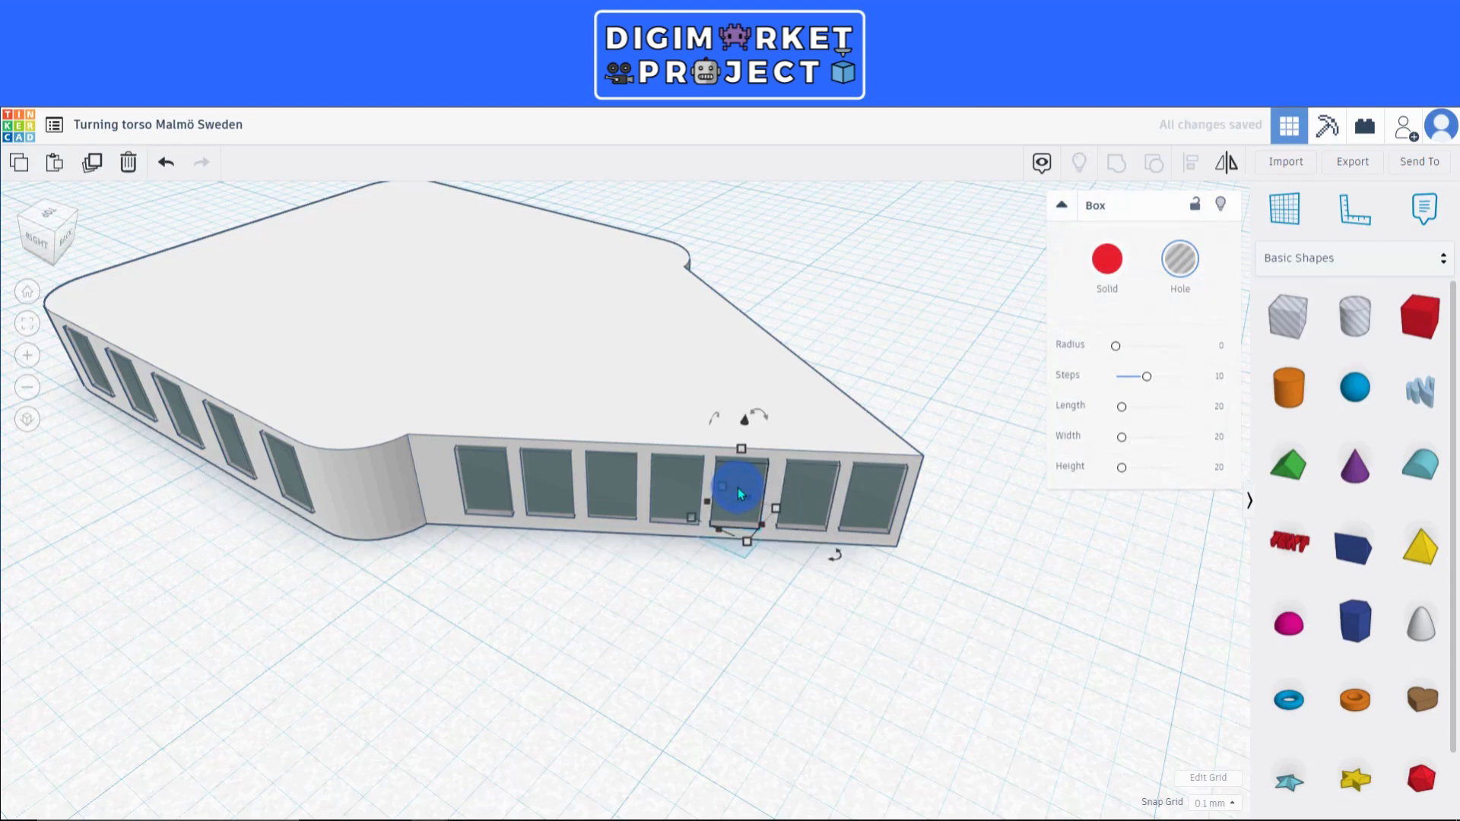
pyautogui.click(750, 613)
# Fine-tune the positions of the second and third boxes in the slanted wall to even out the row.
pyautogui.moveTo(723, 621); pyautogui.dragTo(747, 617, button='right')
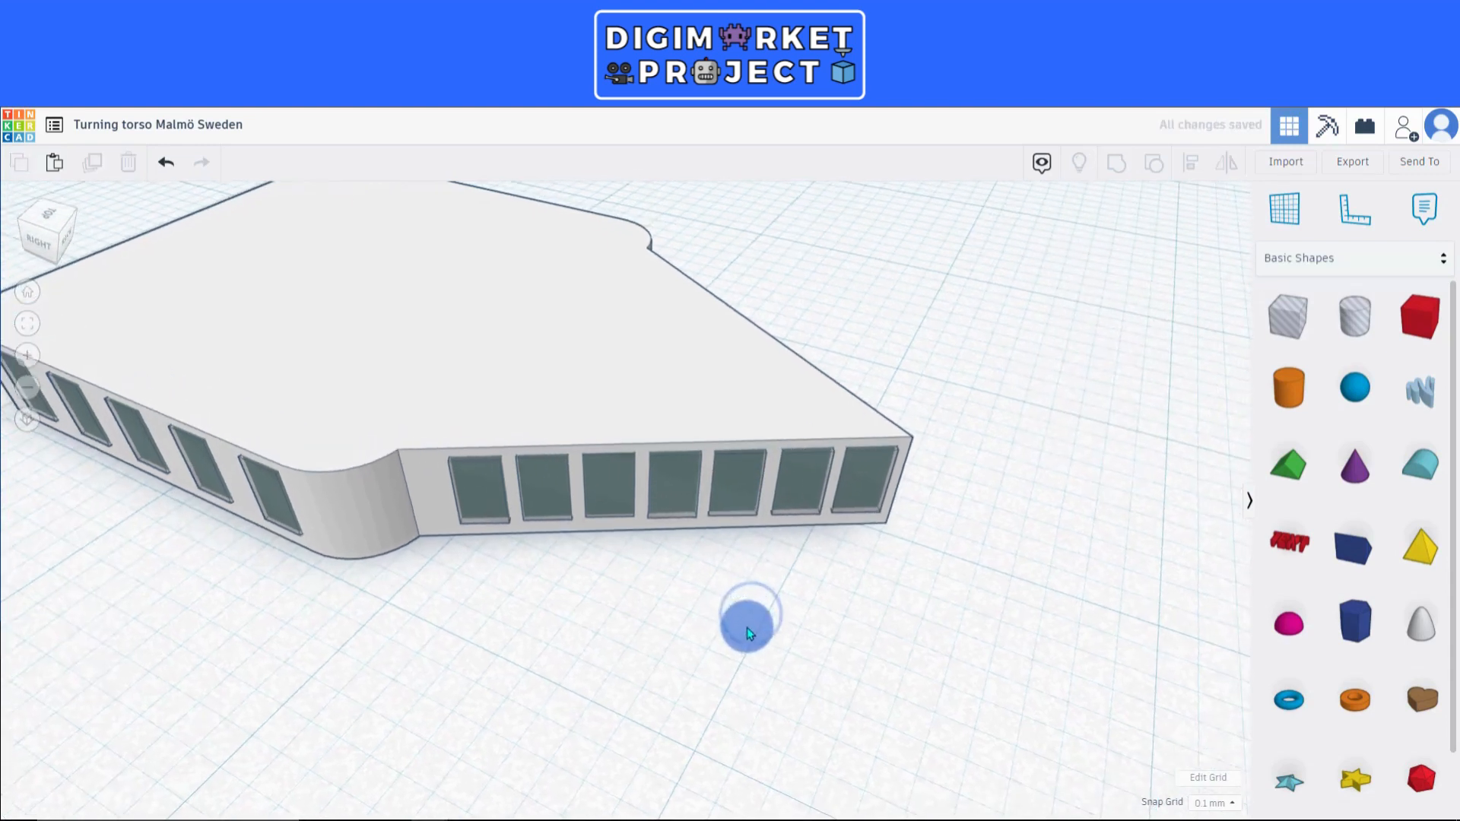
pyautogui.click(613, 495)
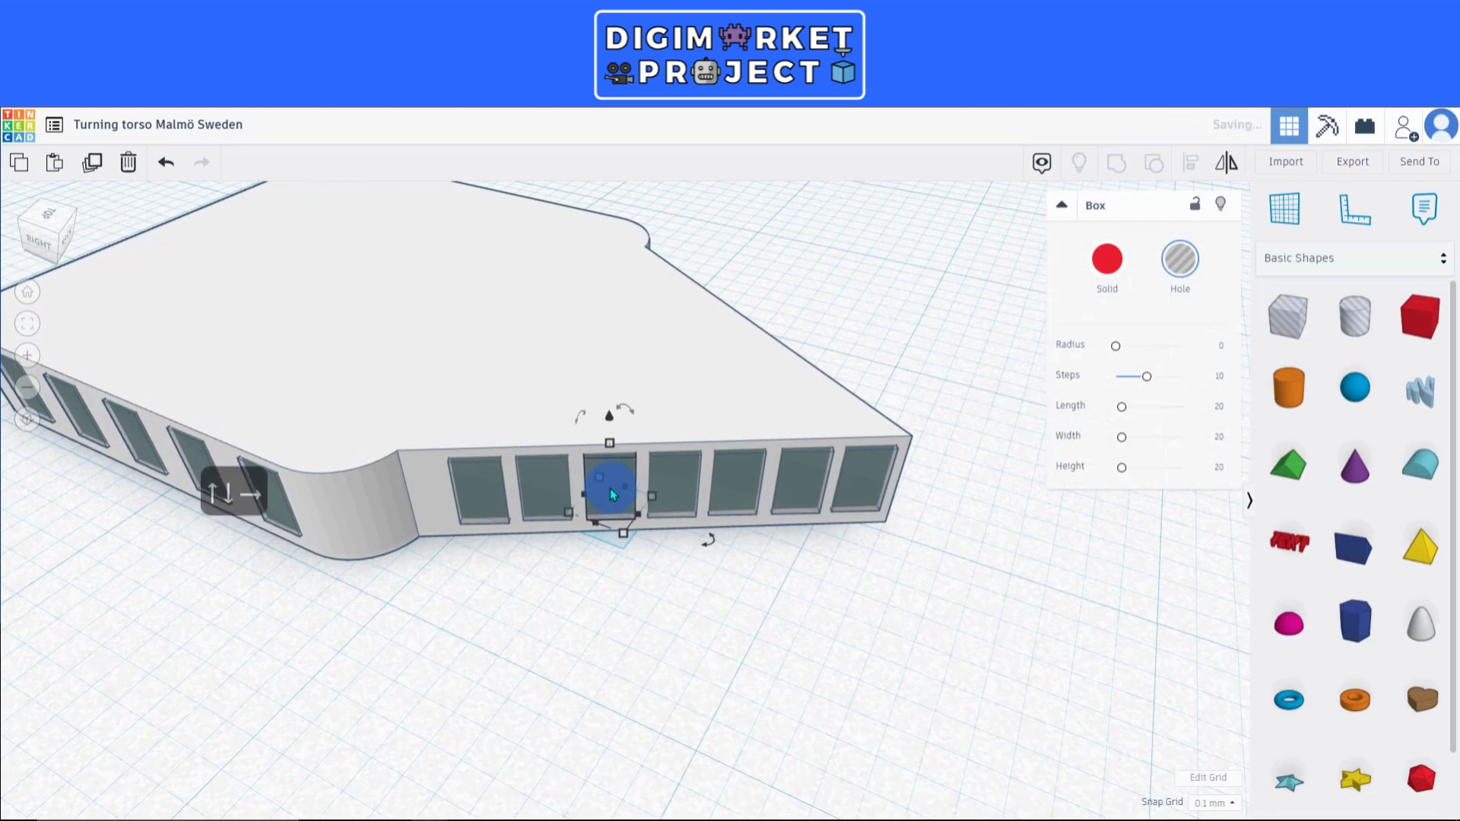
pyautogui.moveTo(616, 487); pyautogui.dragTo(551, 490)
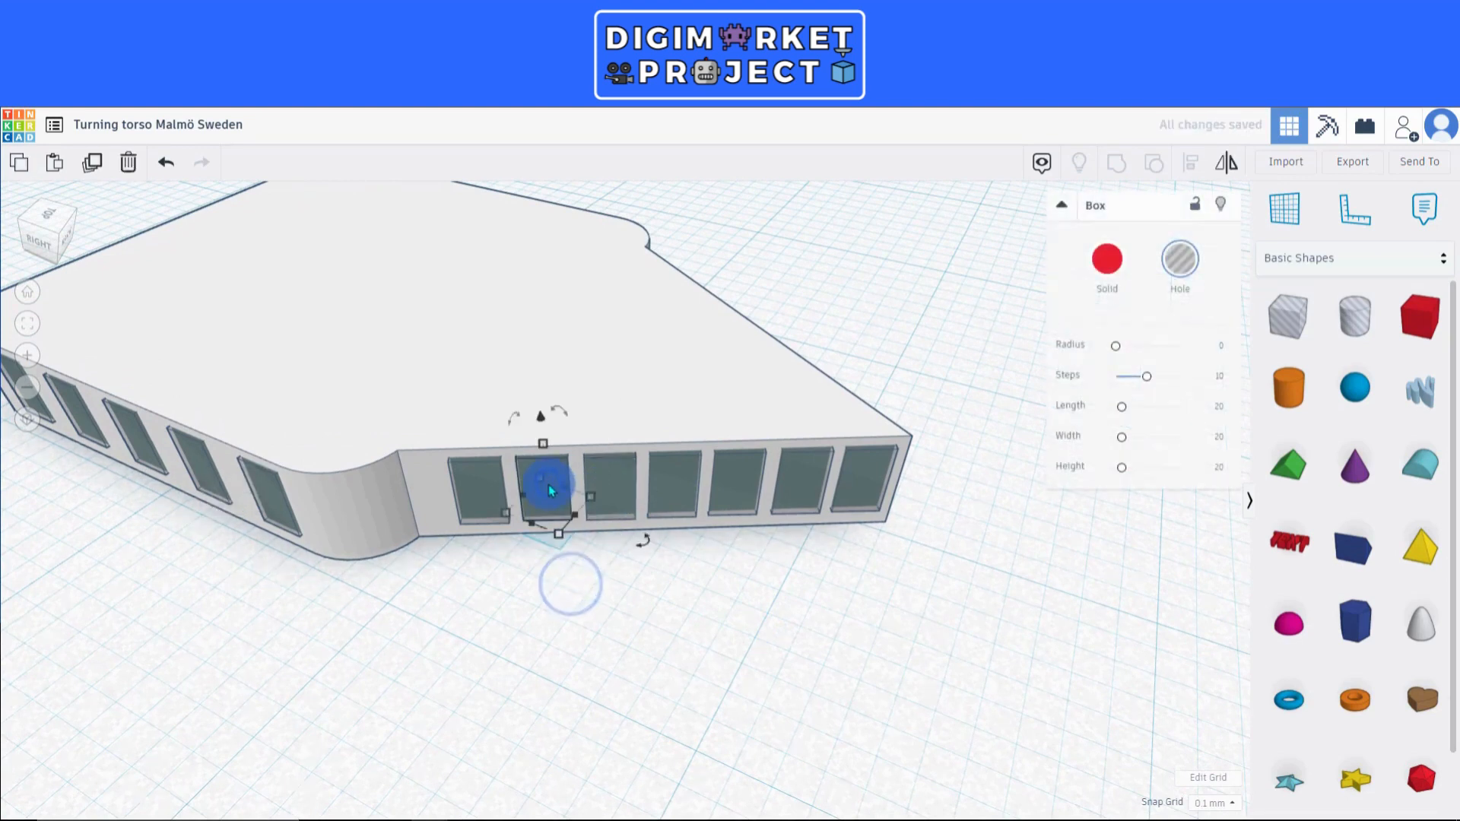
pyautogui.click(583, 608)
# Select all seven hole boxes in the slanted wall and duplicate the row.
pyautogui.click(477, 498)
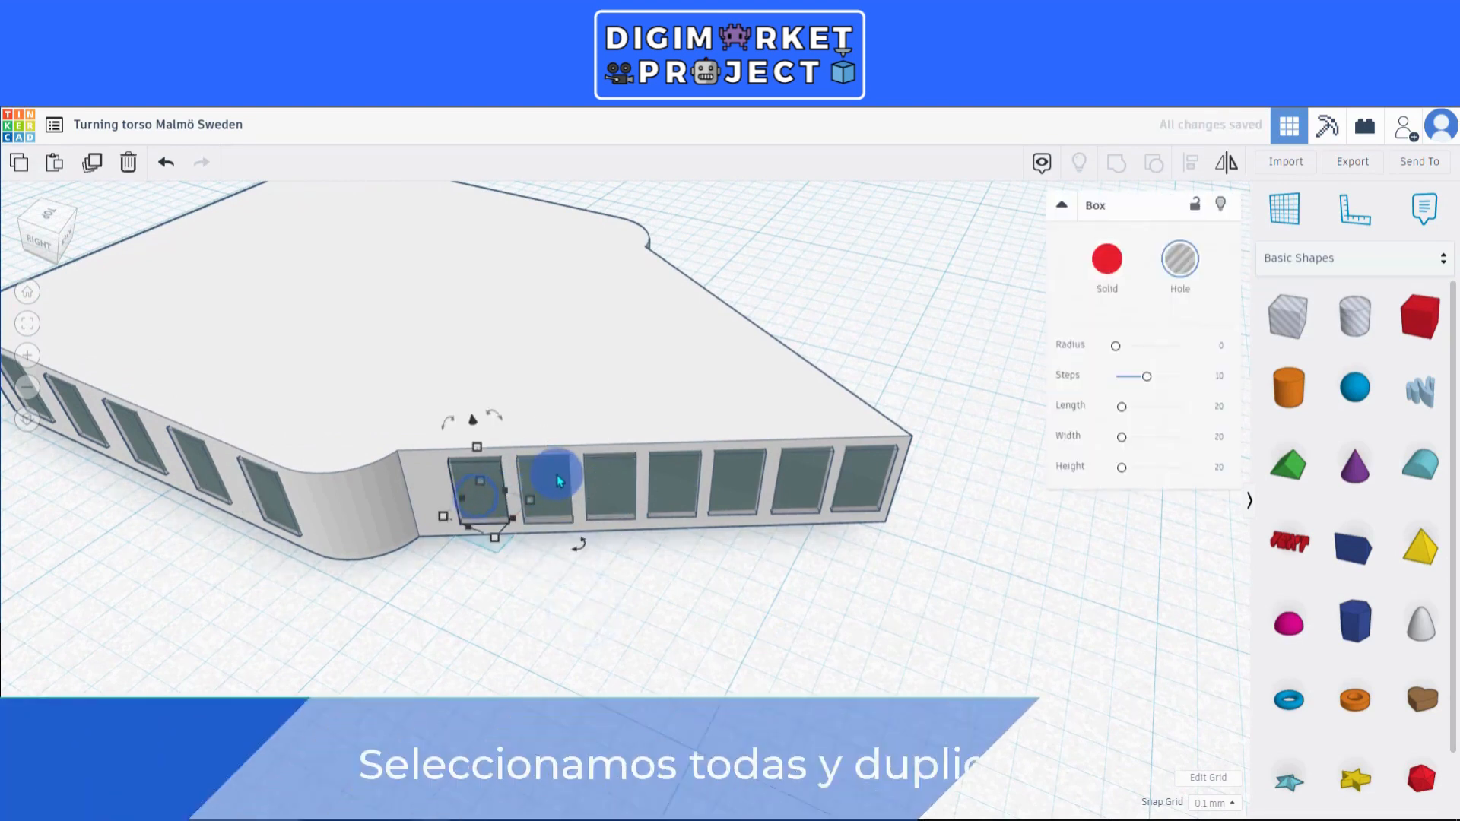
pyautogui.keyDown('shift'); pyautogui.click(556, 473); pyautogui.keyUp('shift')
pyautogui.keyDown('shift'); pyautogui.click(608, 482); pyautogui.keyUp('shift')
pyautogui.keyDown('shift'); pyautogui.click(673, 480); pyautogui.keyUp('shift')
pyautogui.keyDown('shift'); pyautogui.click(733, 479); pyautogui.keyUp('shift')
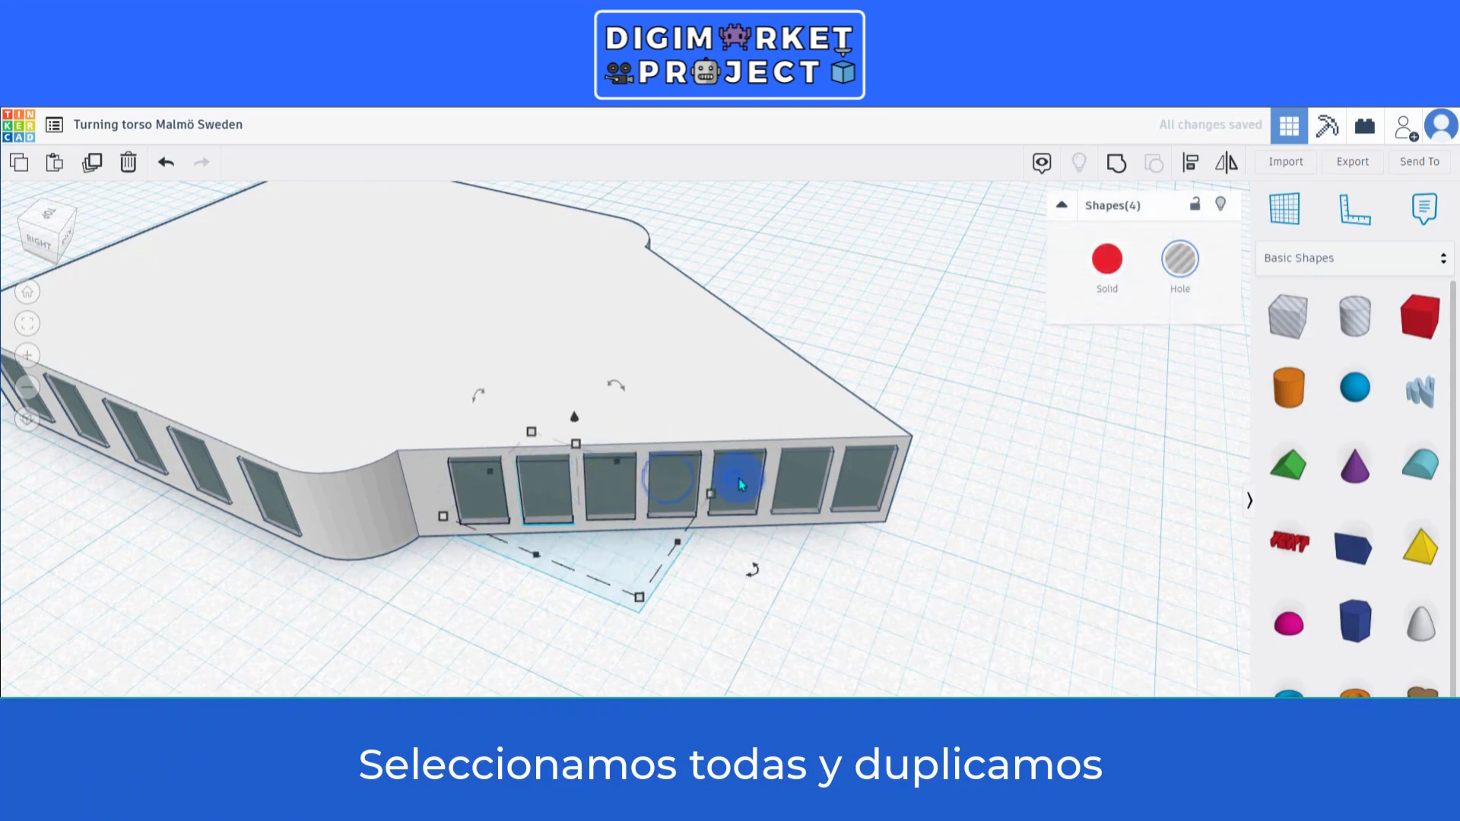
pyautogui.keyDown('shift'); pyautogui.click(804, 483); pyautogui.keyUp('shift')
pyautogui.keyDown('shift'); pyautogui.click(864, 481); pyautogui.keyUp('shift')
pyautogui.scroll(-3, 638, 392)
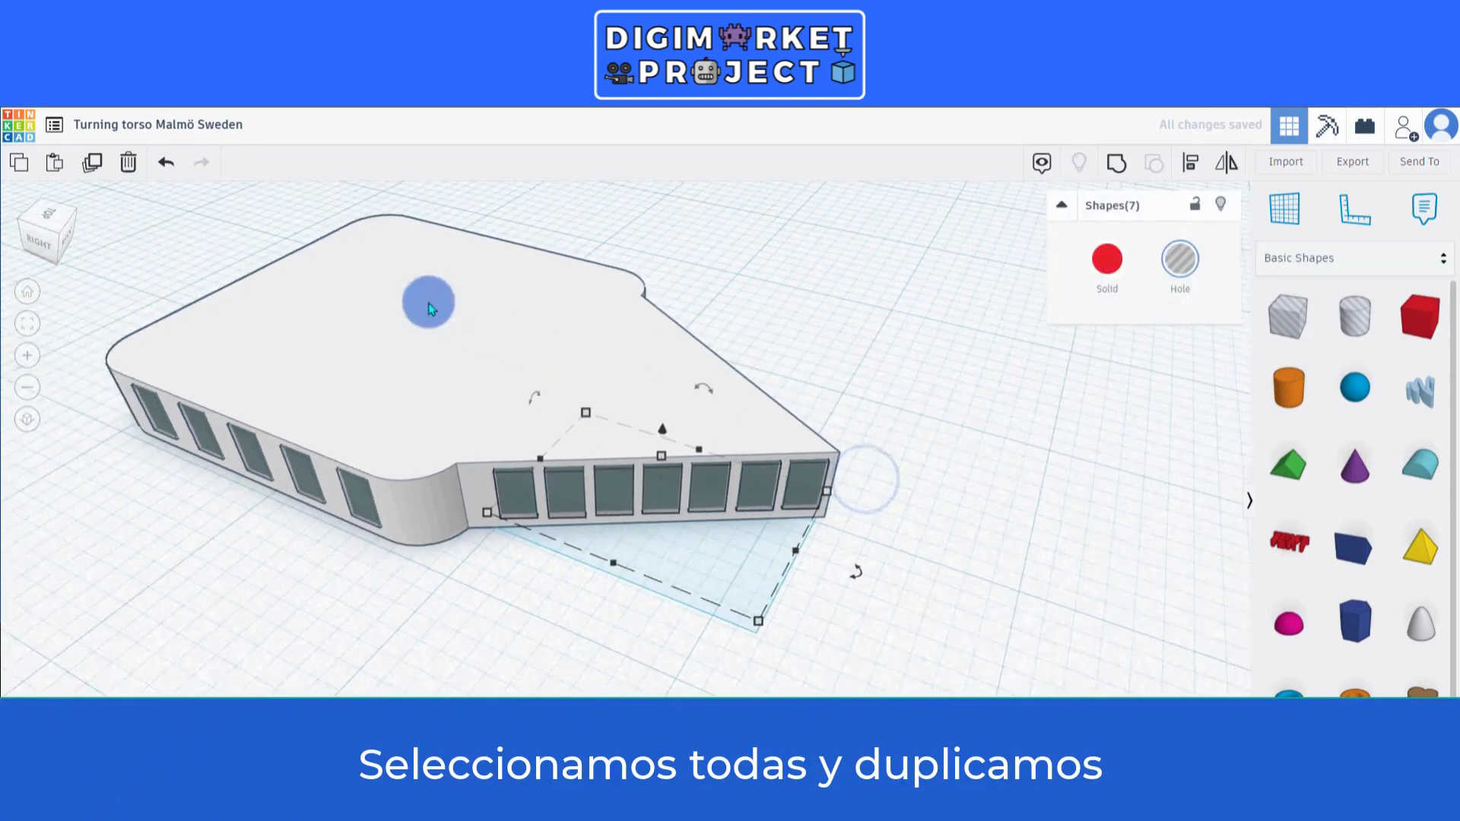
pyautogui.click(91, 167)
# Place the duplicated seven-box row along the opposite slanted wall, oriented to follow that wall.
pyautogui.moveTo(651, 501); pyautogui.dragTo(827, 398)
pyautogui.moveTo(978, 549); pyautogui.dragTo(716, 666, button='right')
pyautogui.moveTo(695, 674); pyautogui.dragTo(639, 651)
pyautogui.moveTo(691, 604); pyautogui.dragTo(701, 561)
pyautogui.scroll(5, 701, 561)
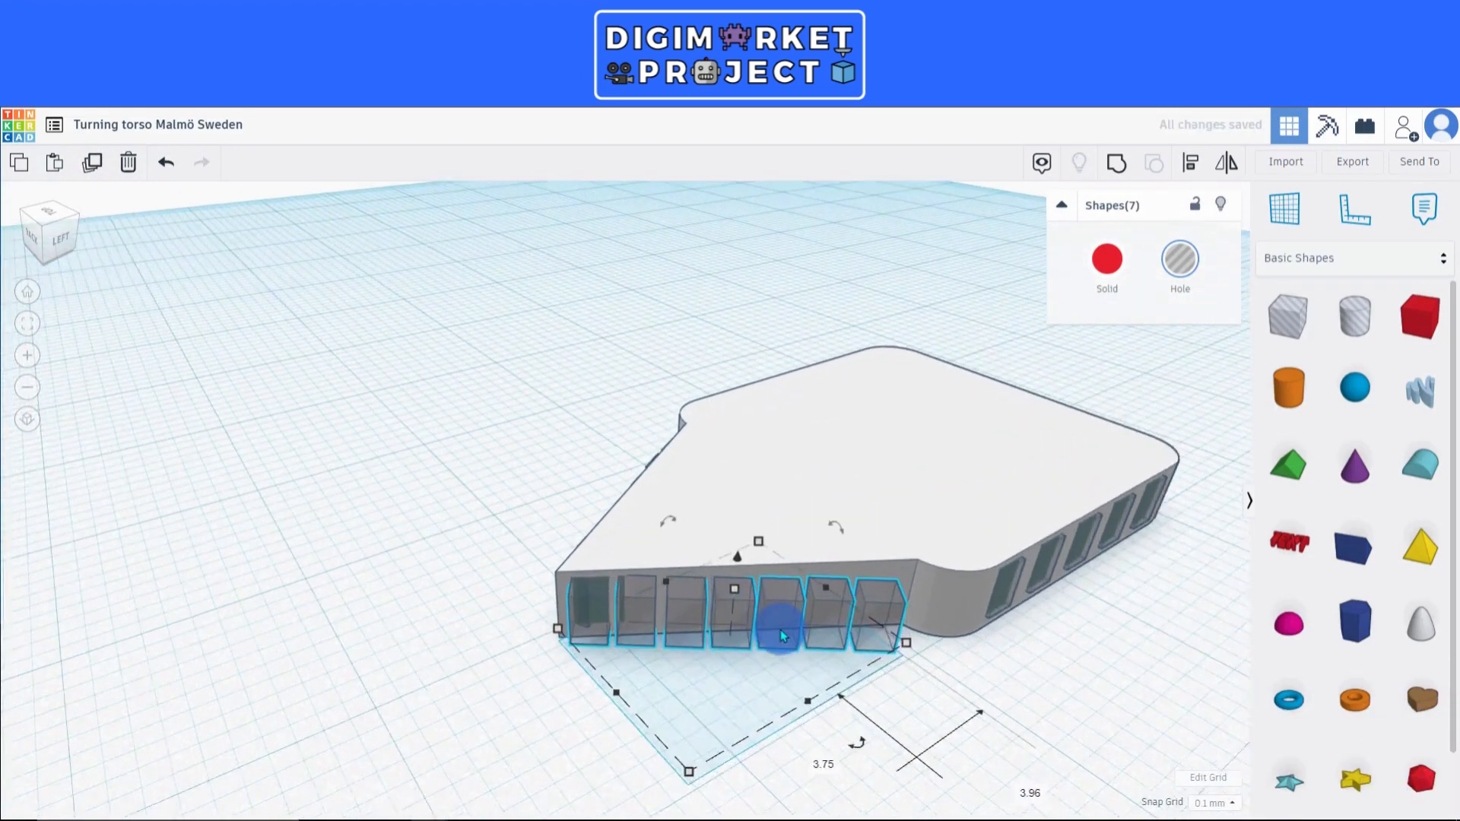
# Rotate the seven-box row slightly to match the second slanted wall's angle and embed it in the wall.
pyautogui.scroll(-3, 884, 722)
pyautogui.moveTo(874, 722); pyautogui.dragTo(837, 723, button='right')
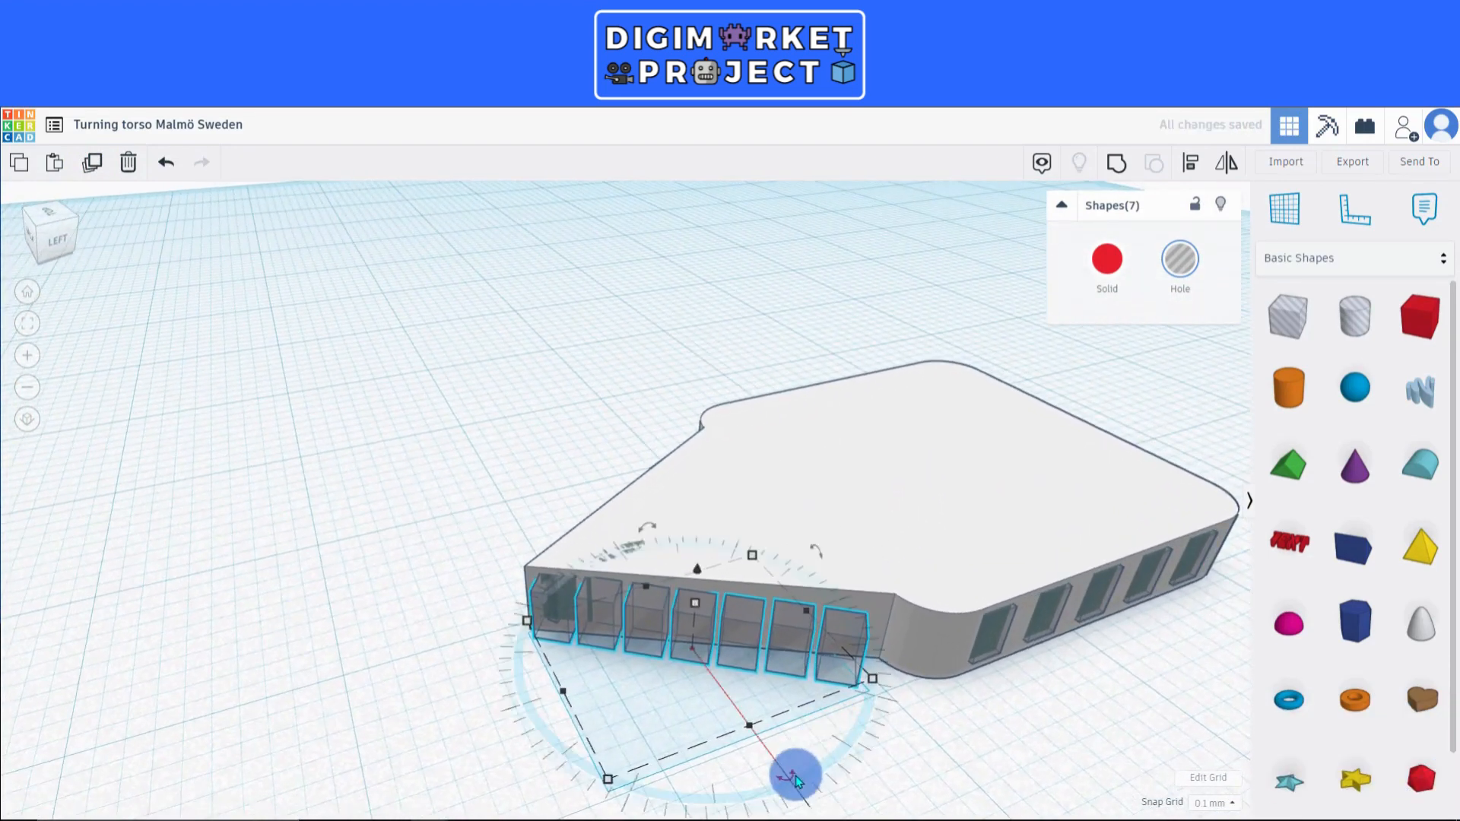
pyautogui.moveTo(793, 774)
pyautogui.mouseDown()
pyautogui.moveTo(844, 776)
pyautogui.moveTo(879, 742)
pyautogui.moveTo(889, 772)
pyautogui.moveTo(848, 810)
pyautogui.moveTo(814, 773)
pyautogui.mouseUp()
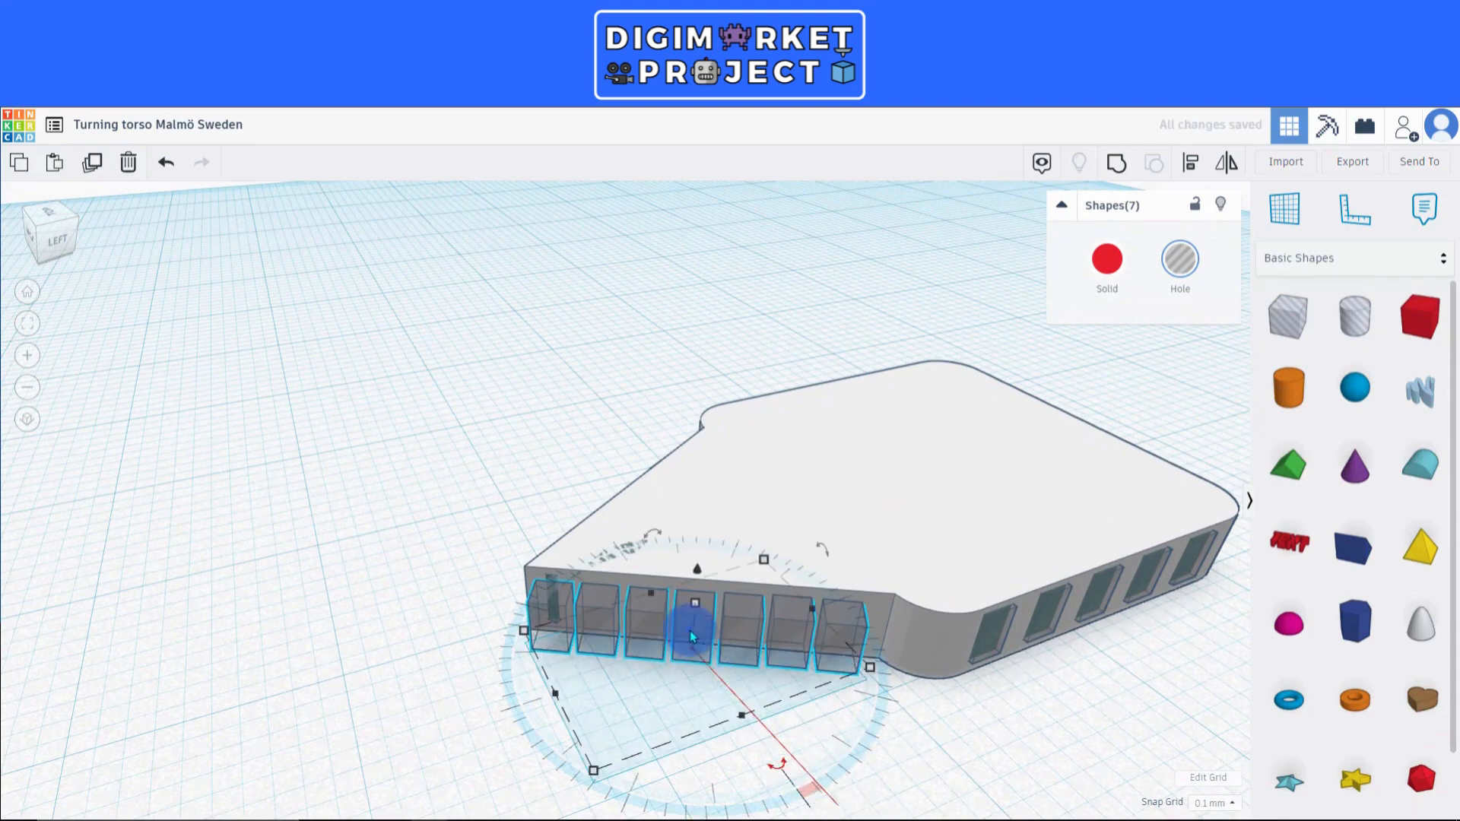
pyautogui.moveTo(692, 636); pyautogui.dragTo(703, 612)
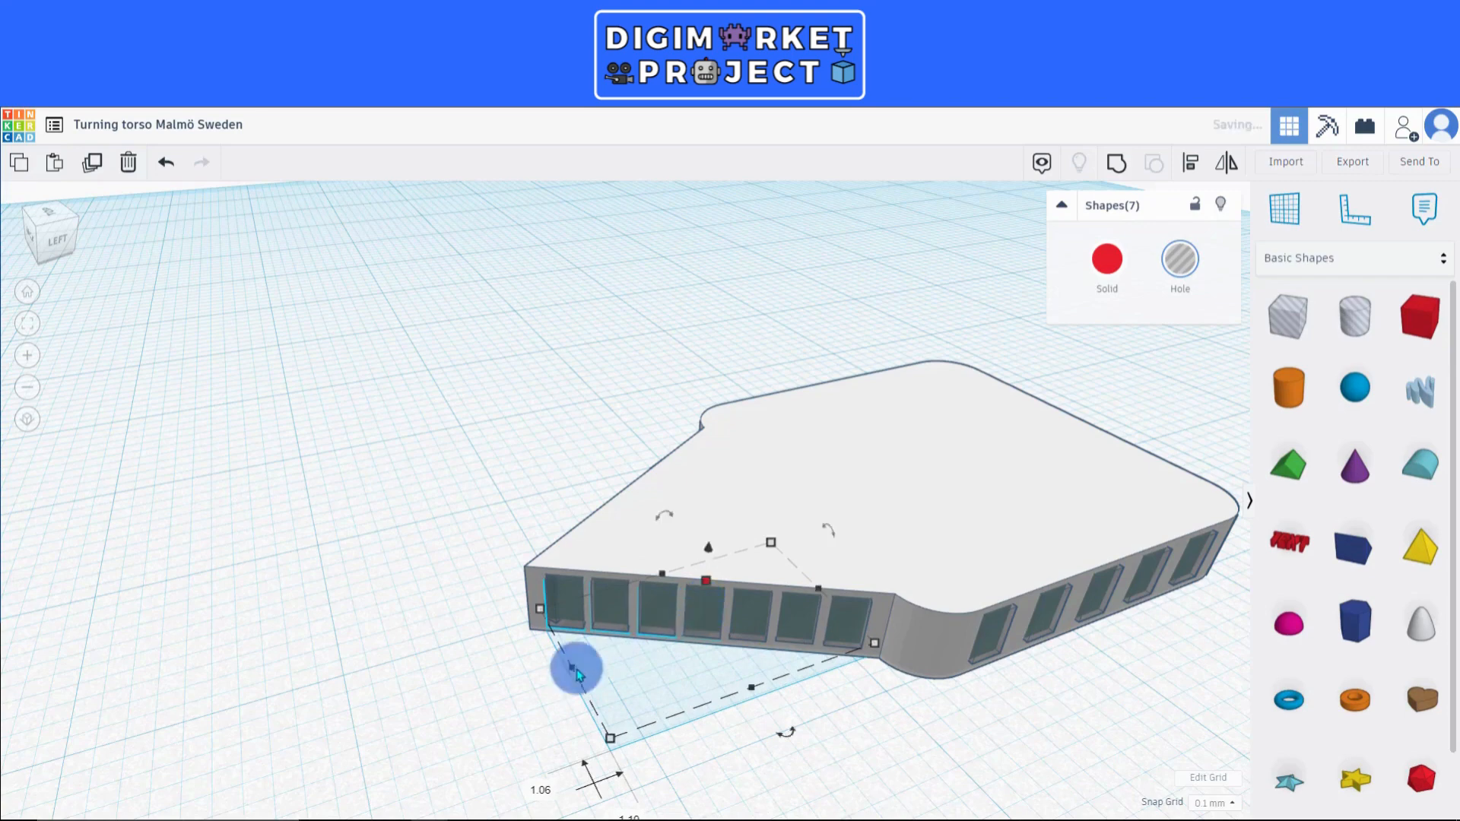
# Readjust the length of the hole boxes at the pointed tip so they do not pierce through the slice.
pyautogui.moveTo(577, 669); pyautogui.dragTo(824, 691, button='right')
pyautogui.click(769, 697)
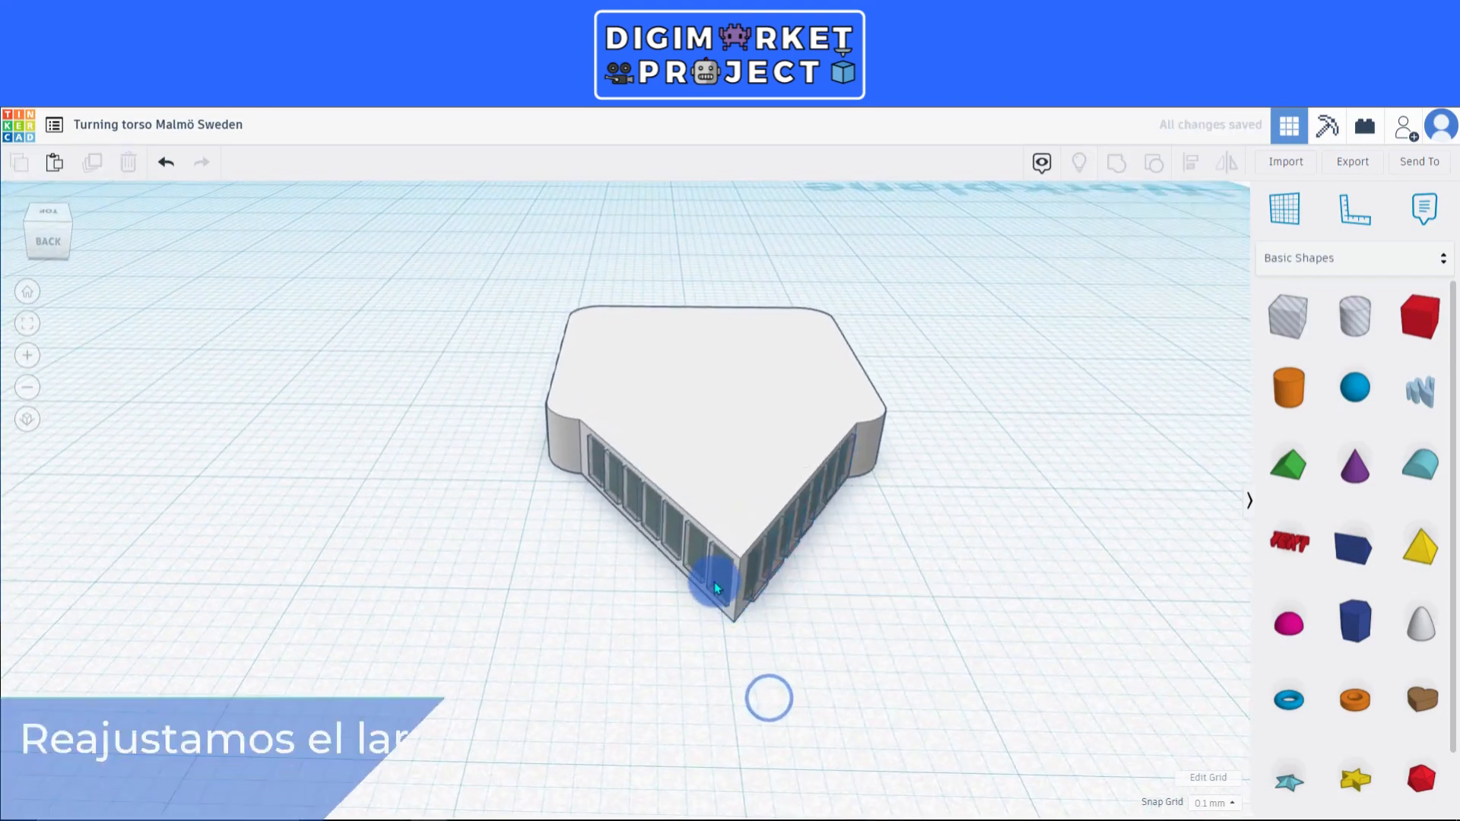
pyautogui.click(715, 582)
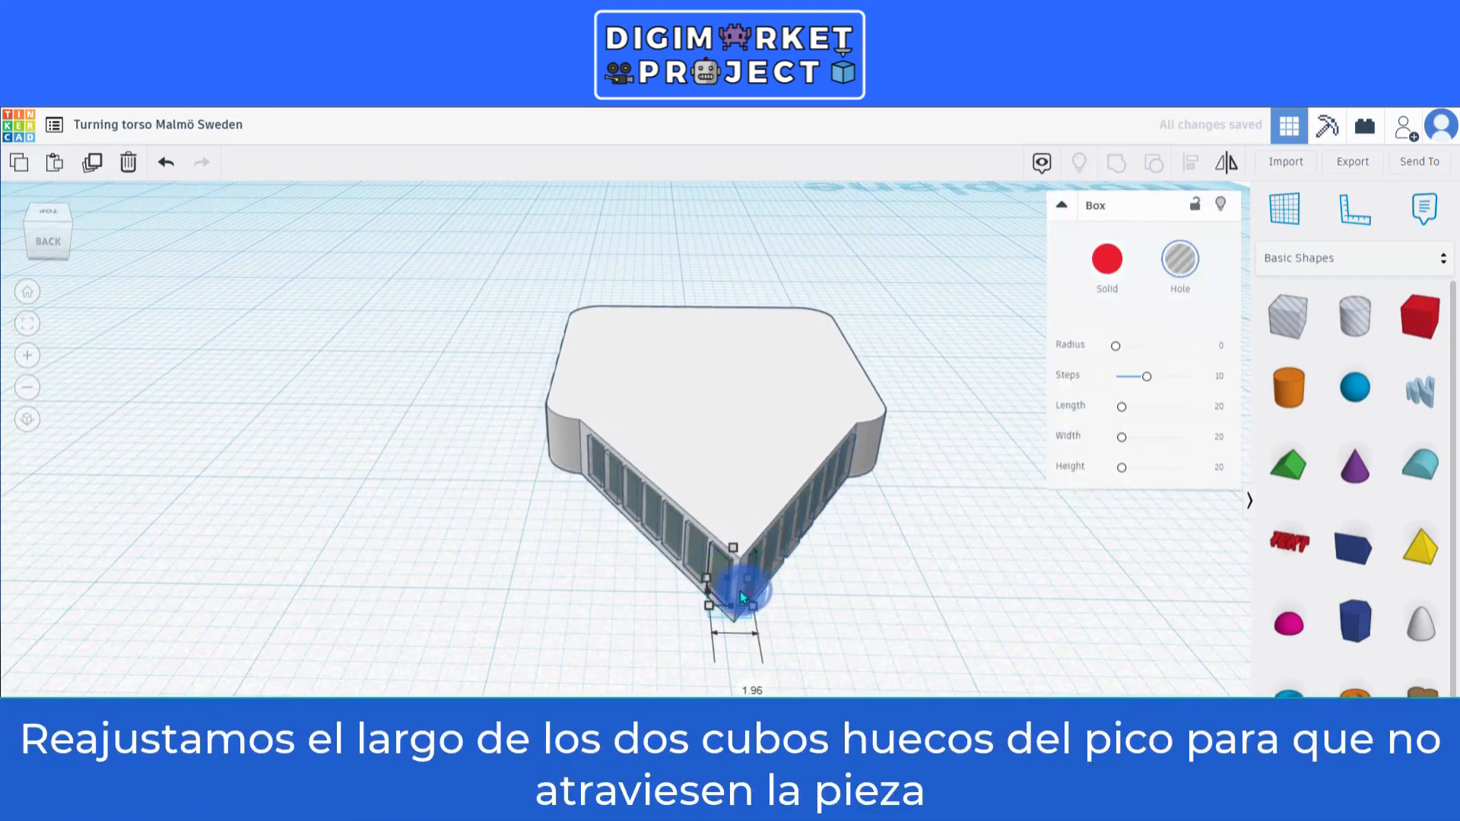
pyautogui.click(779, 660)
# Select the slice with all its hole boxes and group them to cut the window openings.
pyautogui.moveTo(778, 659); pyautogui.dragTo(420, 674, button='right')
pyautogui.scroll(-3, 840, 643)
pyautogui.moveTo(425, 675); pyautogui.dragTo(801, 450)
pyautogui.moveTo(1013, 580); pyautogui.dragTo(977, 623, button='right')
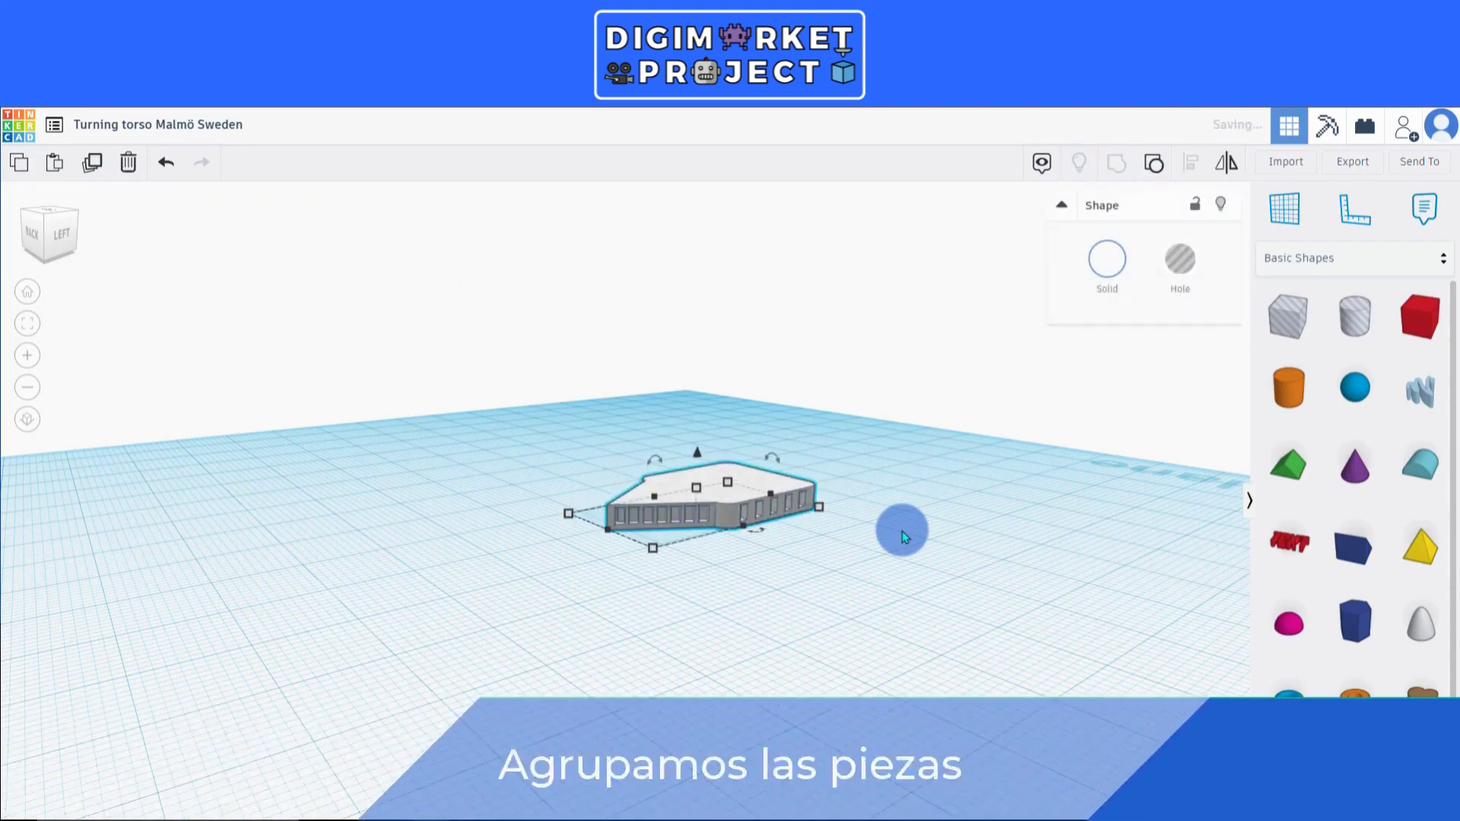
pyautogui.scroll(3, 631, 498)
pyautogui.moveTo(741, 580); pyautogui.dragTo(1013, 554, button='right')
pyautogui.moveTo(692, 620); pyautogui.dragTo(931, 615, button='right')
pyautogui.click(798, 563)
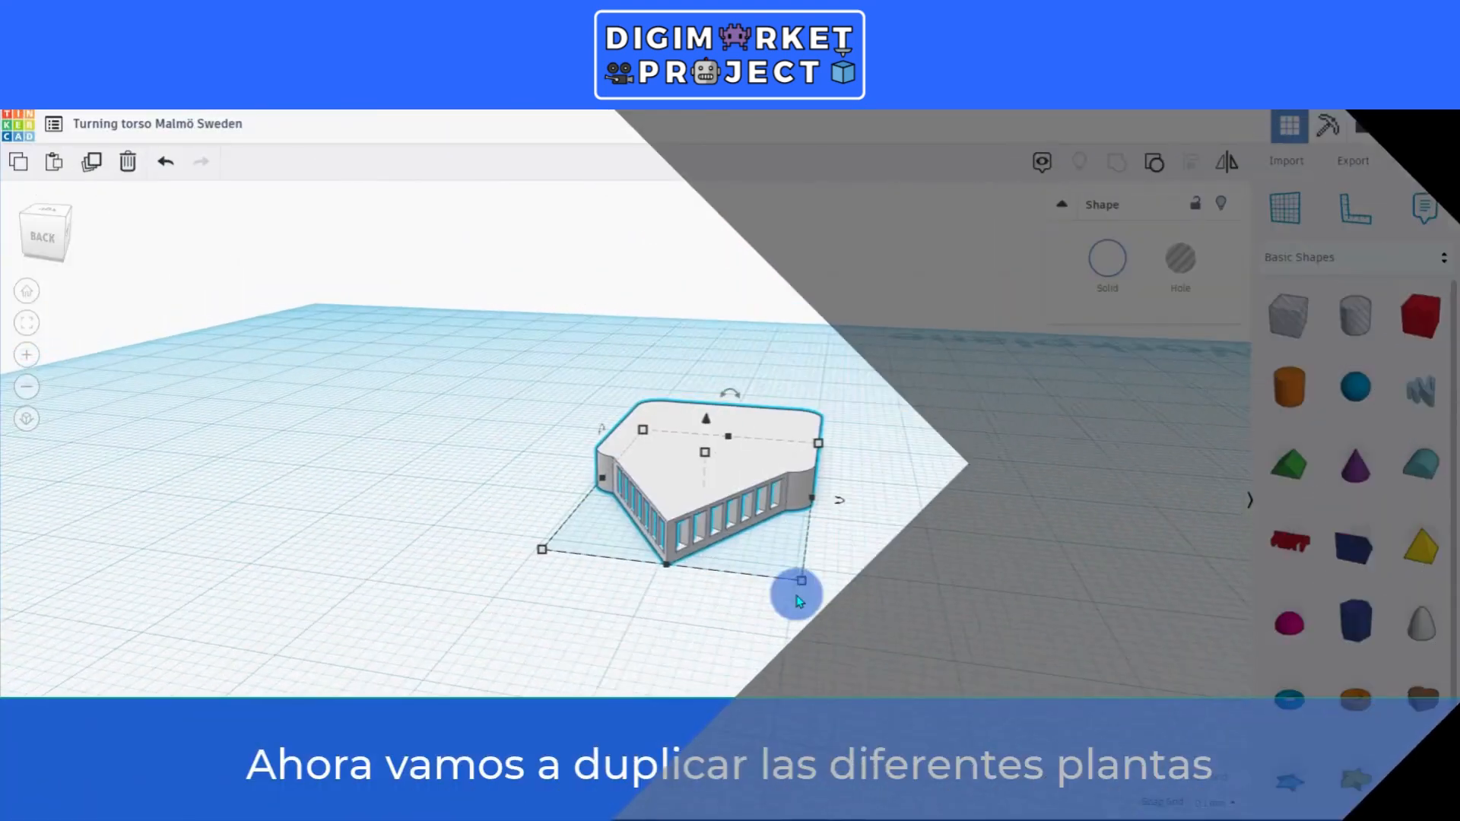
# Set the workplane on the floor slice's top face and duplicate the slice, resting the copy on it.
pyautogui.moveTo(792, 590); pyautogui.dragTo(815, 604, button='right')
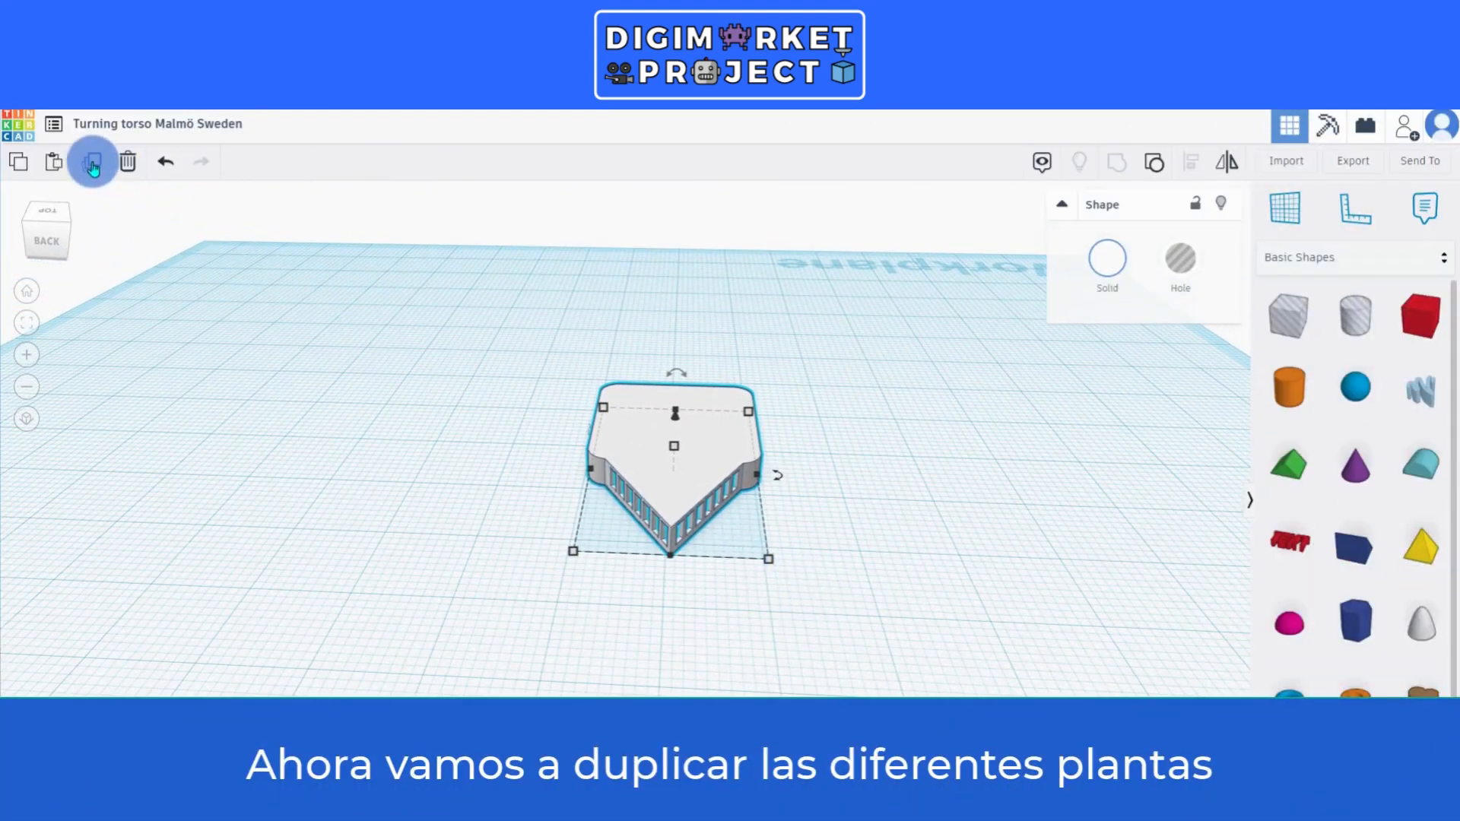
pyautogui.click(1285, 207)
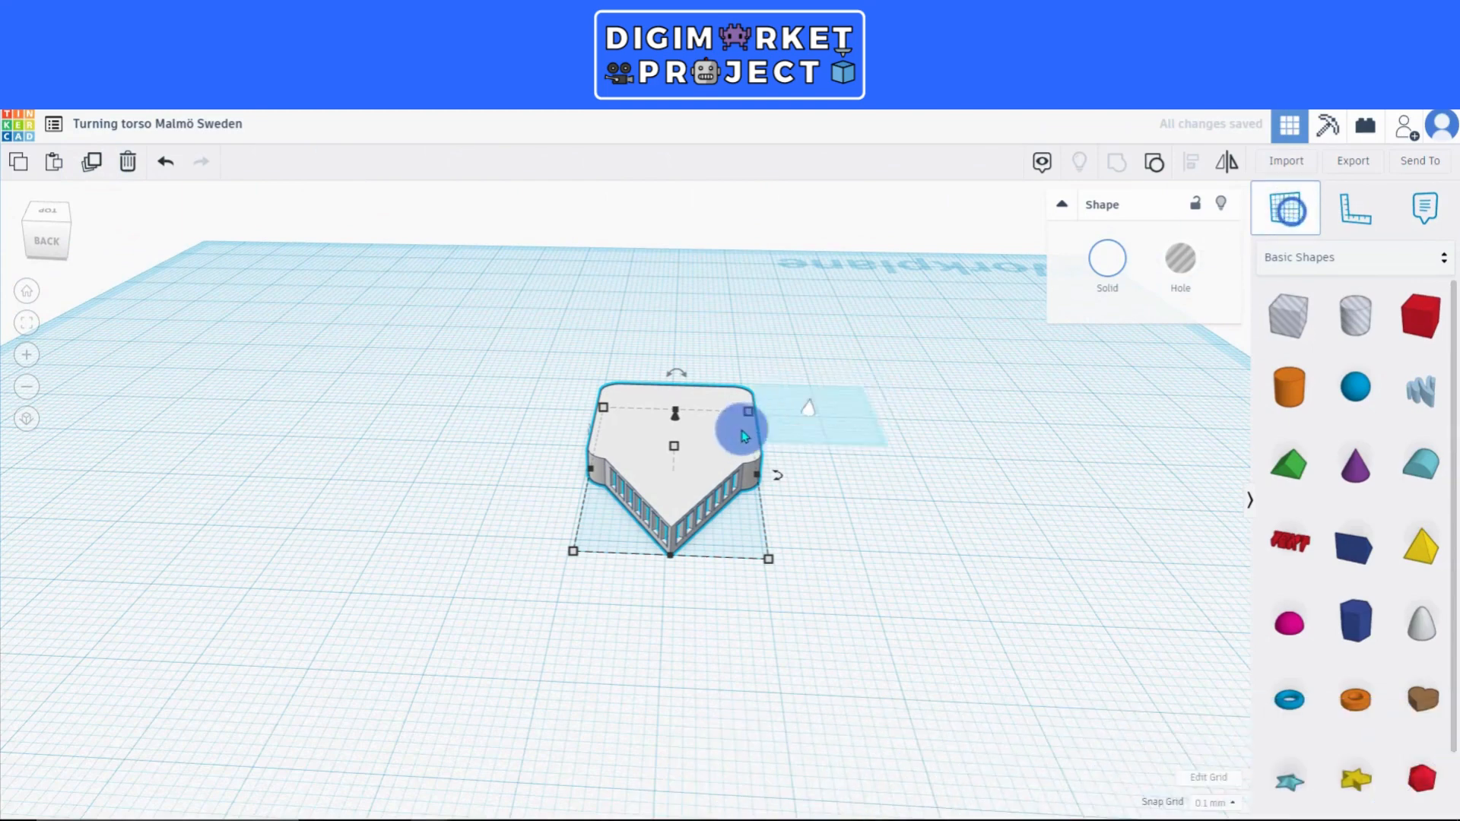
pyautogui.click(673, 444)
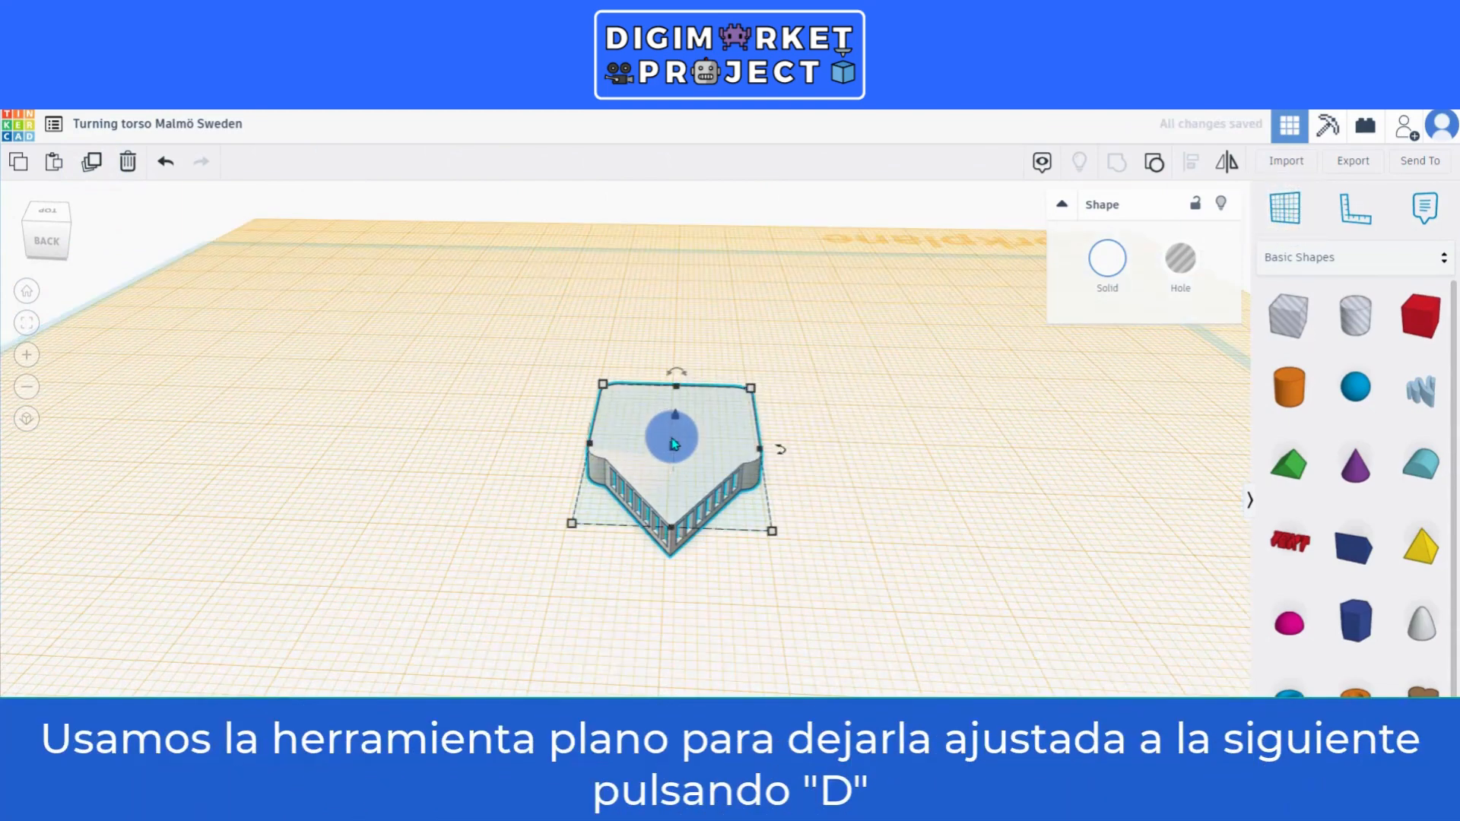
pyautogui.press('d')
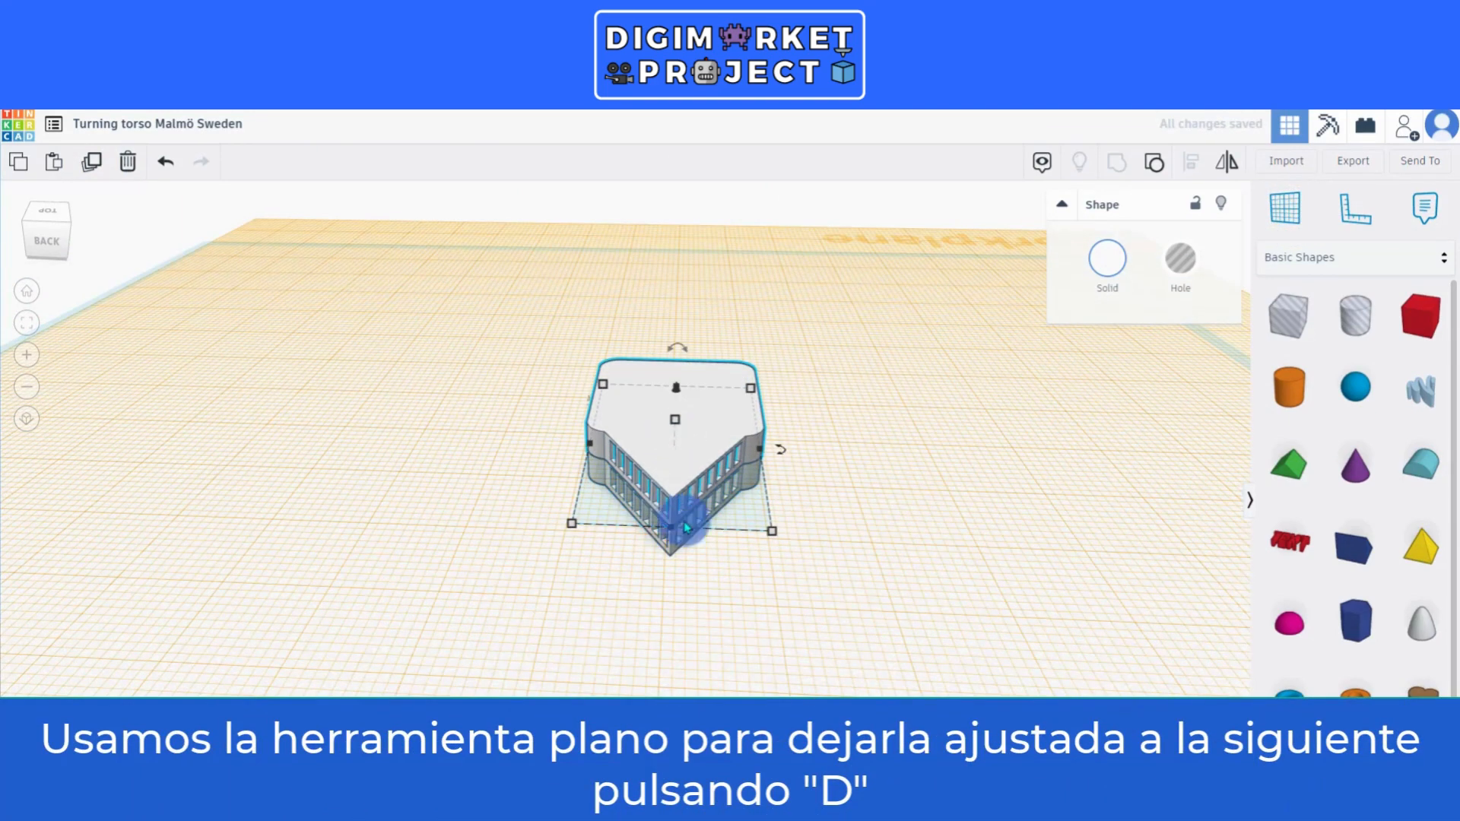
# Rotate the upper floor copy 1.6° about its vertical axis relative to the floor below.
pyautogui.moveTo(699, 626)
pyautogui.mouseDown(button='right')
pyautogui.moveTo(709, 661)
pyautogui.moveTo(703, 643)
pyautogui.mouseUp(button='right')
pyautogui.click(677, 582)
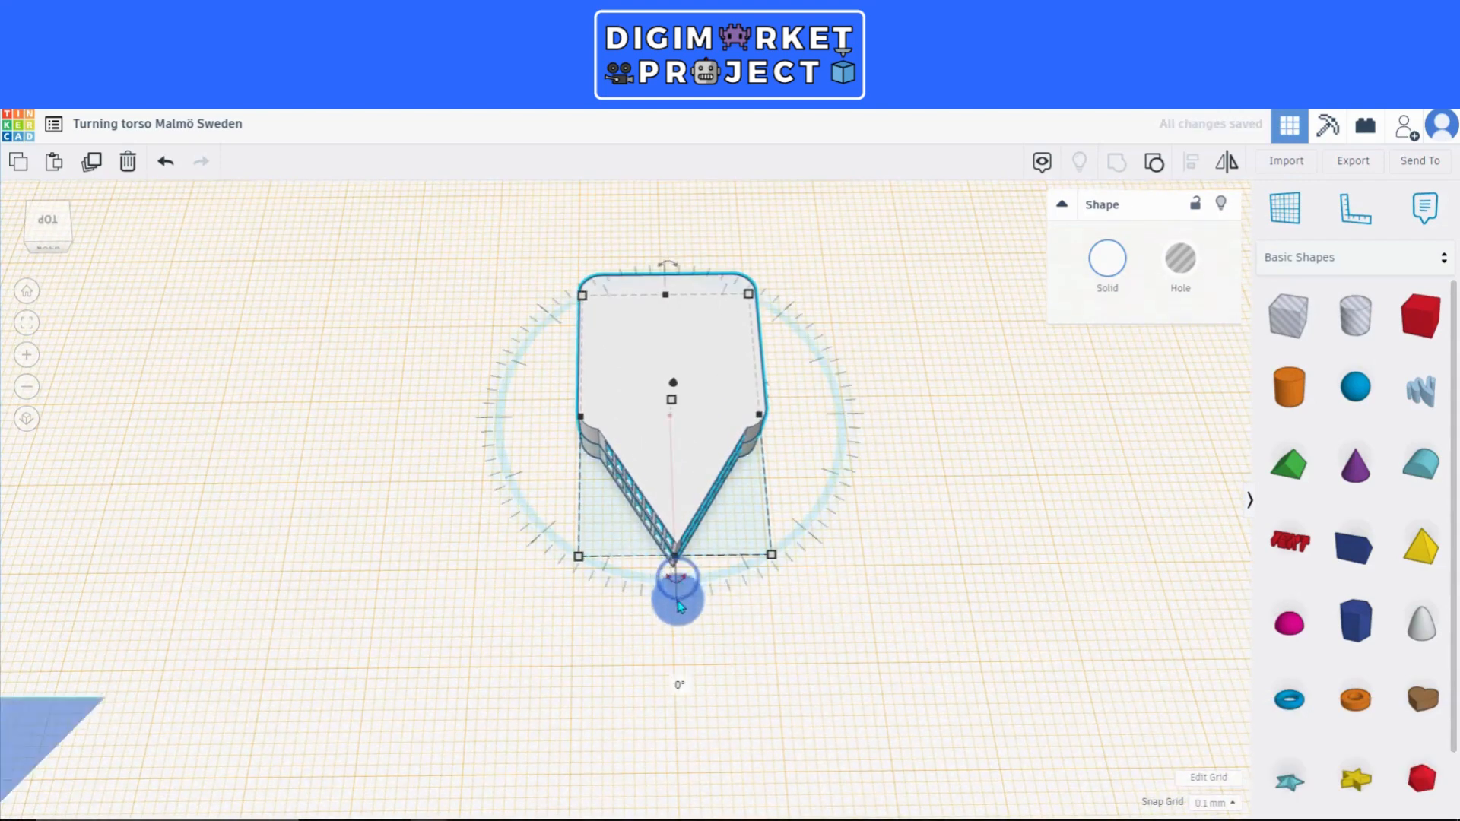
pyautogui.click(678, 684)
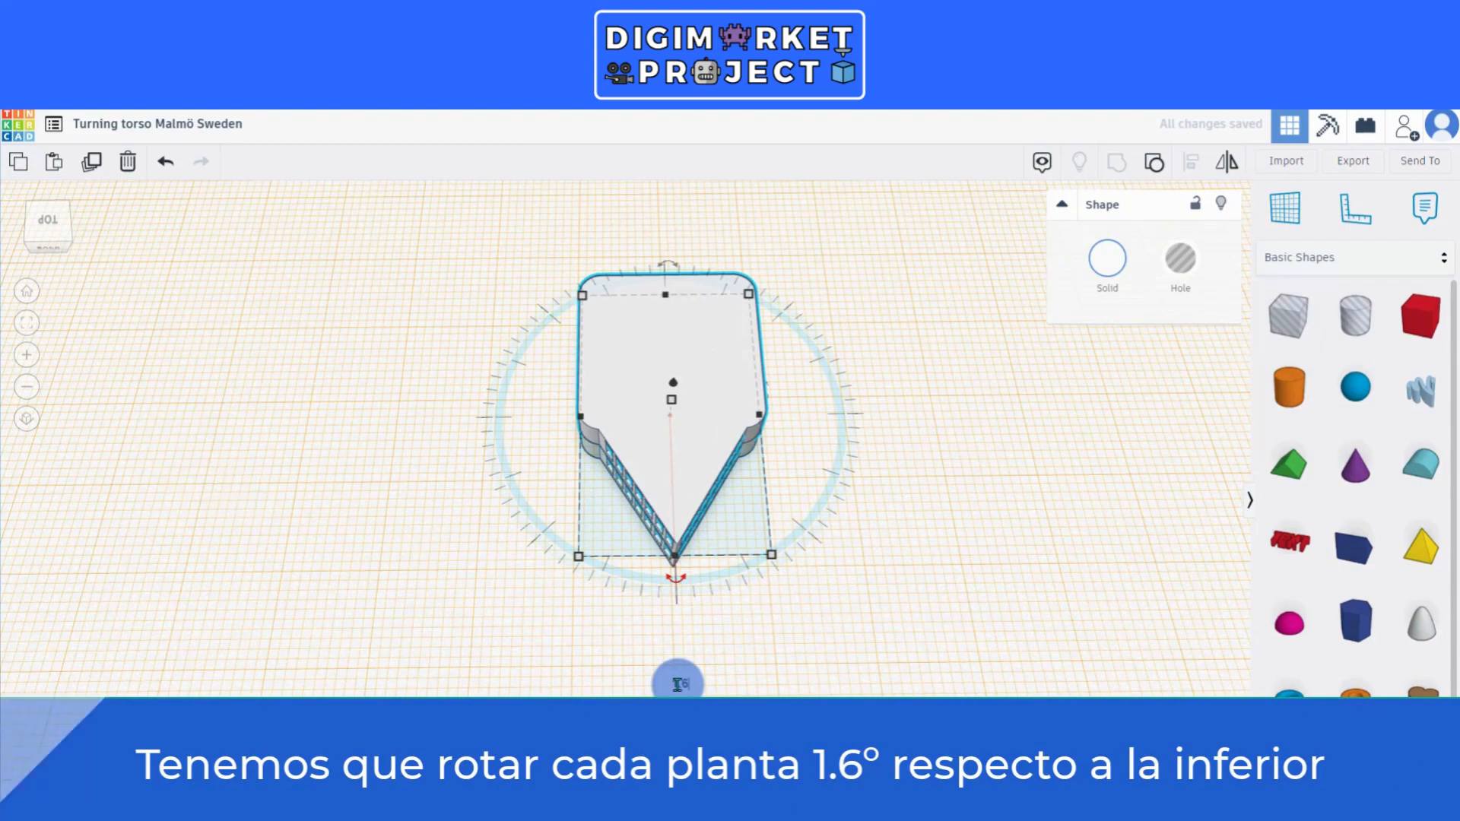
pyautogui.click(818, 636)
# Repeat the smart duplicate of the rotated floor, keeping its offset and twist, to stack the tower's full height of floors.
pyautogui.moveTo(833, 669); pyautogui.dragTo(831, 538, button='right')
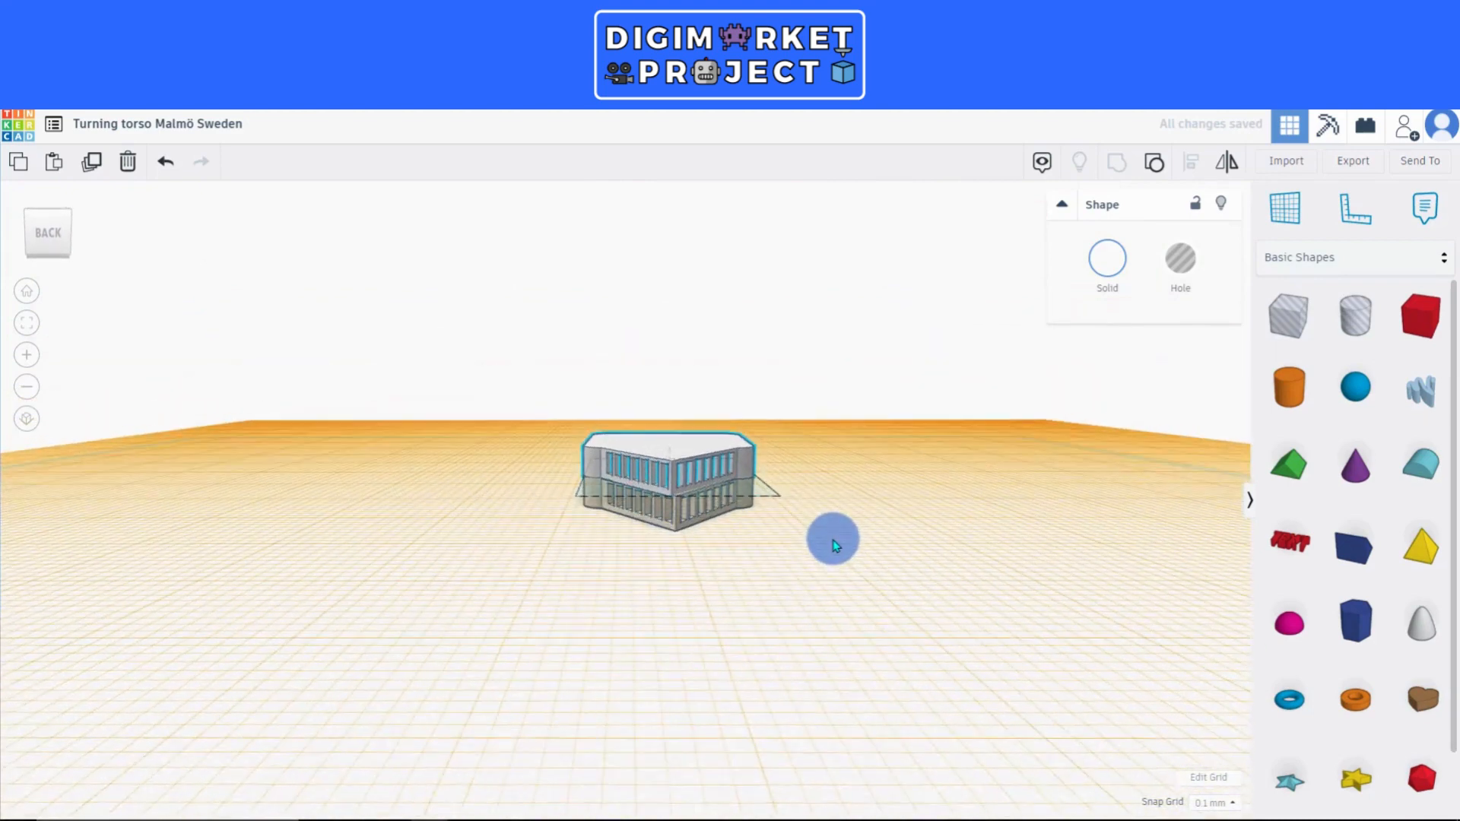
pyautogui.click(93, 167)
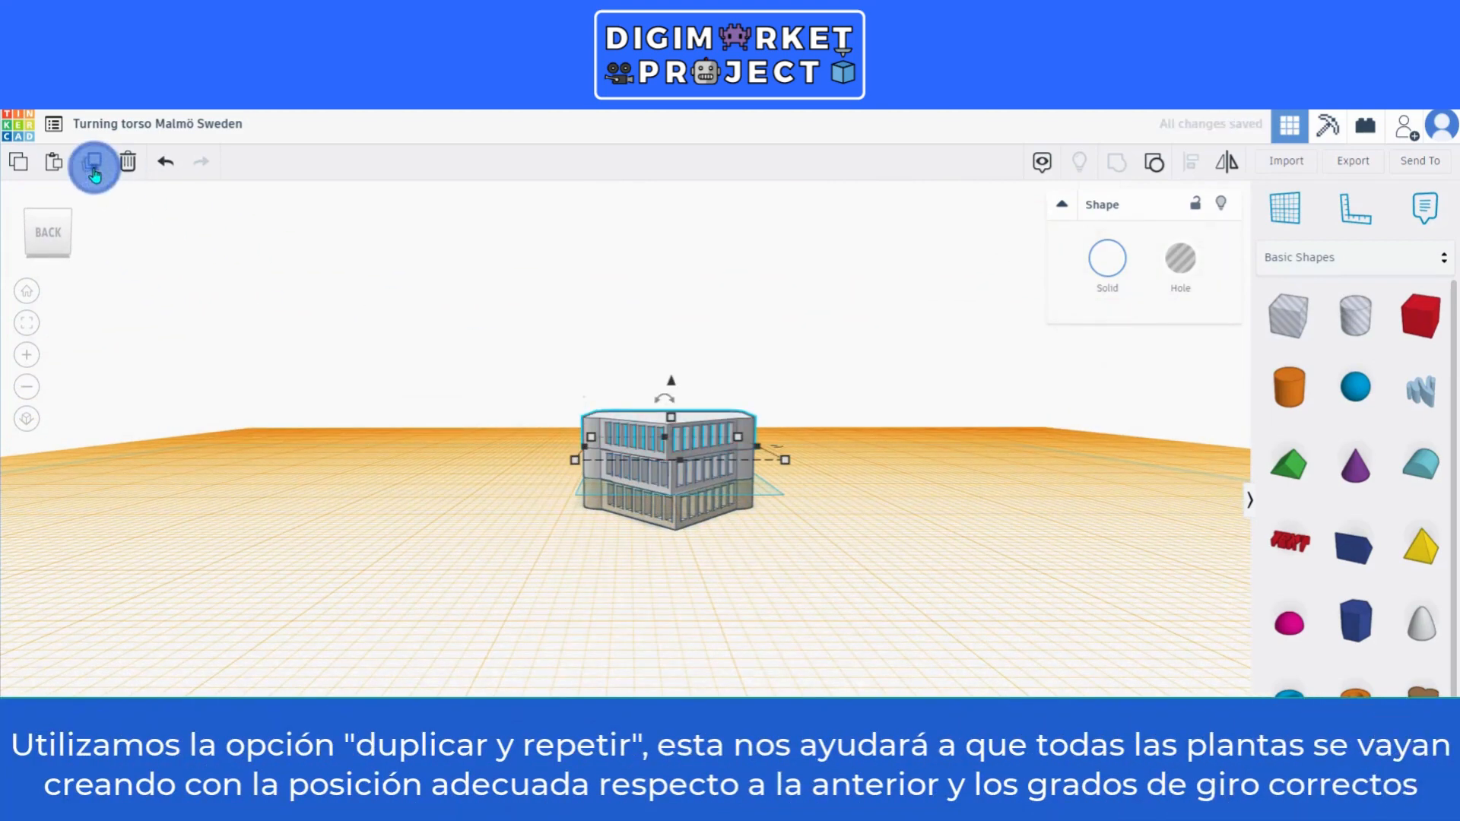
pyautogui.click(93, 166)
pyautogui.click(93, 165)
pyautogui.click(92, 166)
pyautogui.click(93, 167)
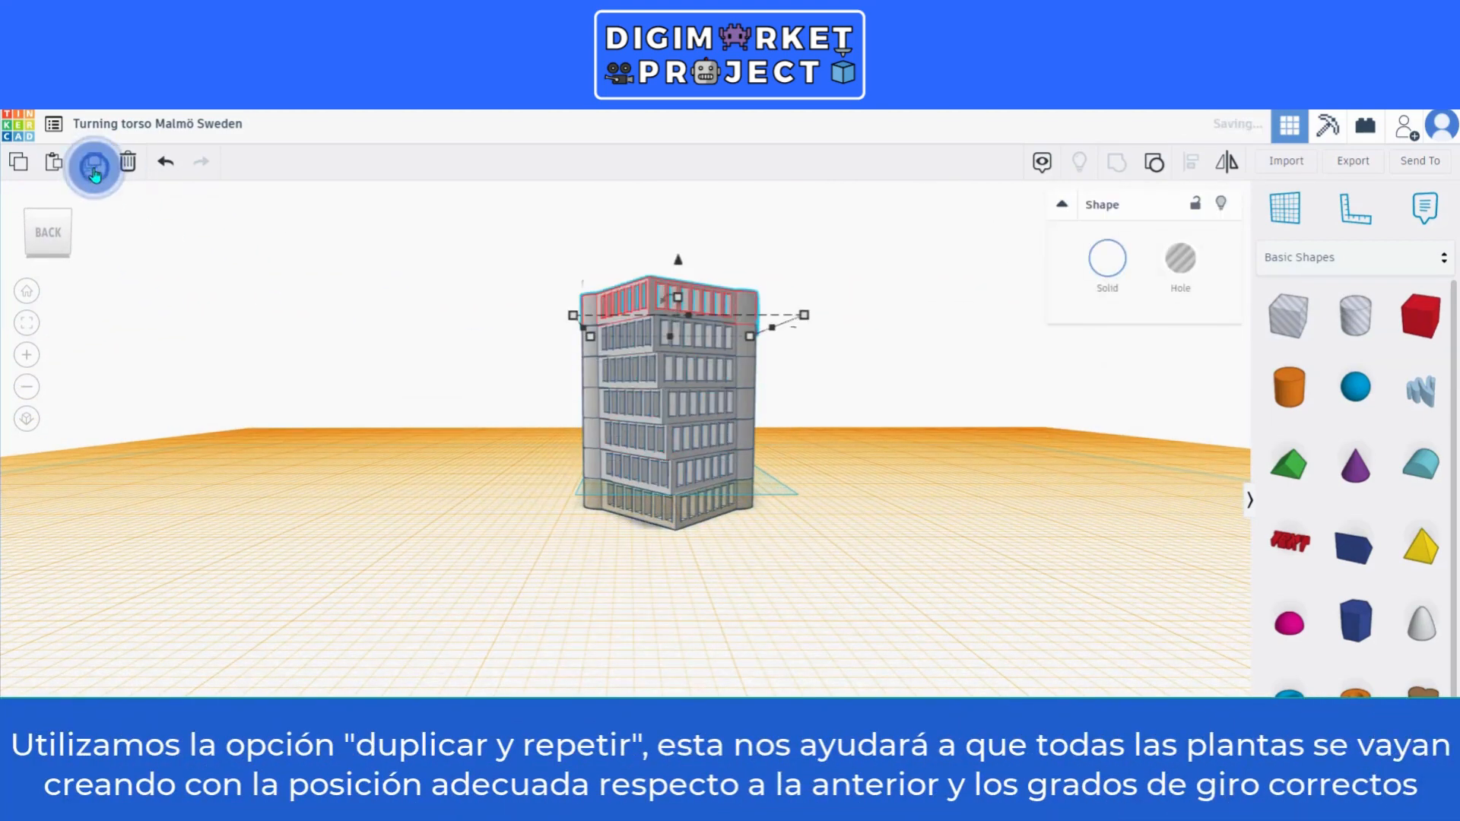
pyautogui.click(94, 167)
pyautogui.click(94, 167)
pyautogui.click(94, 167)
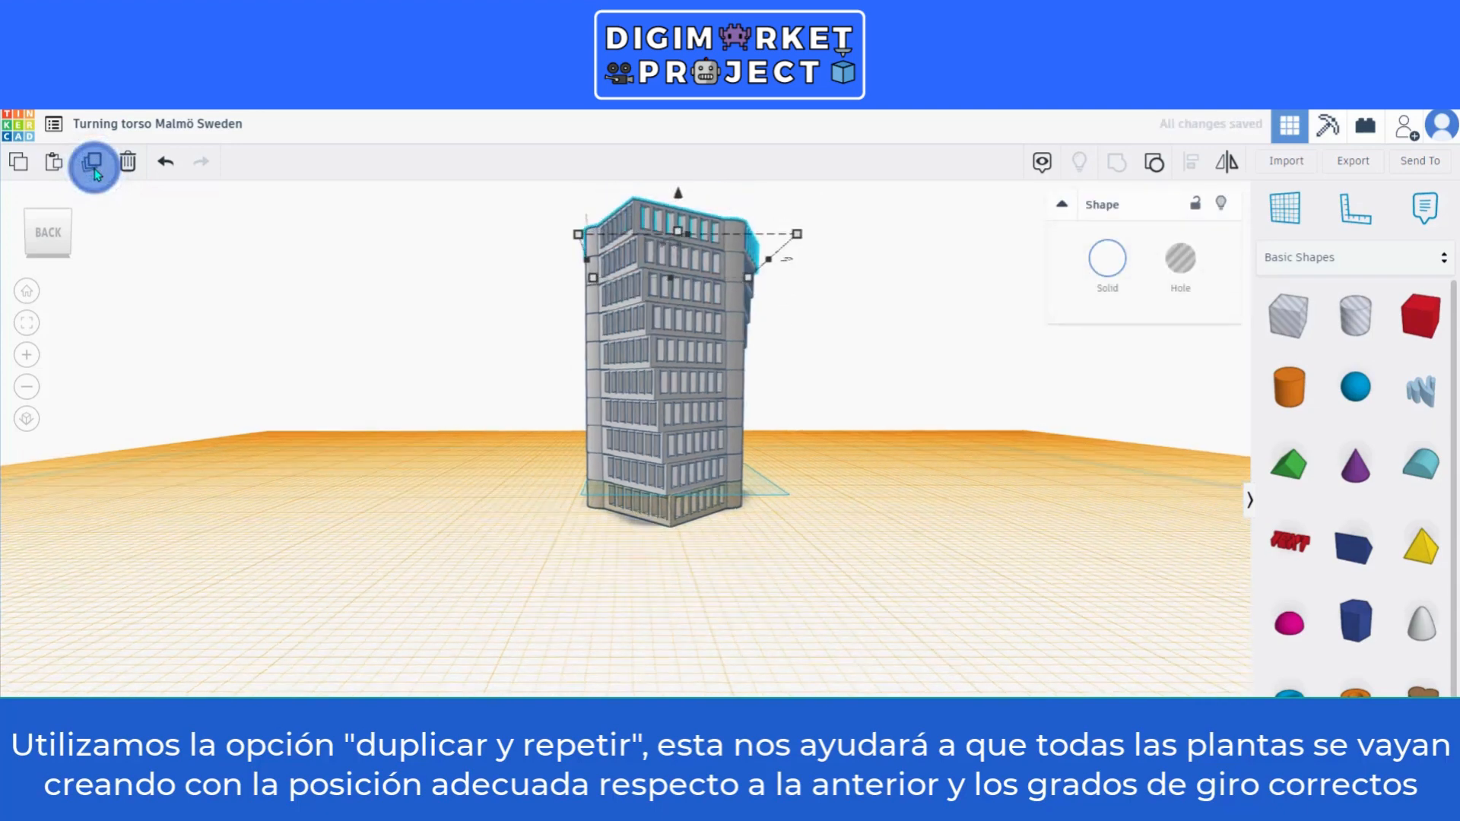
pyautogui.click(93, 167)
pyautogui.click(92, 164)
pyautogui.click(93, 163)
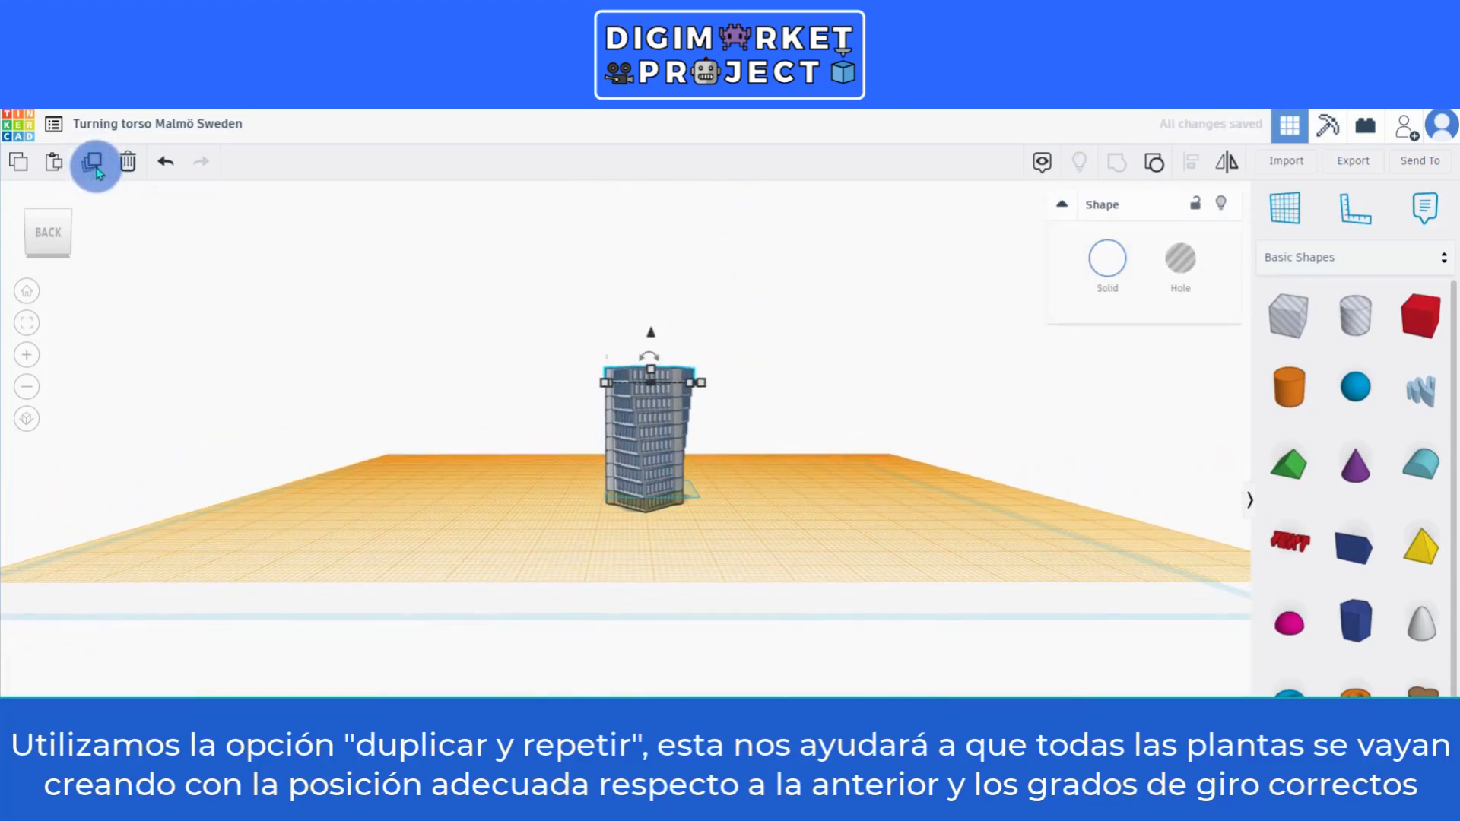
pyautogui.click(94, 166)
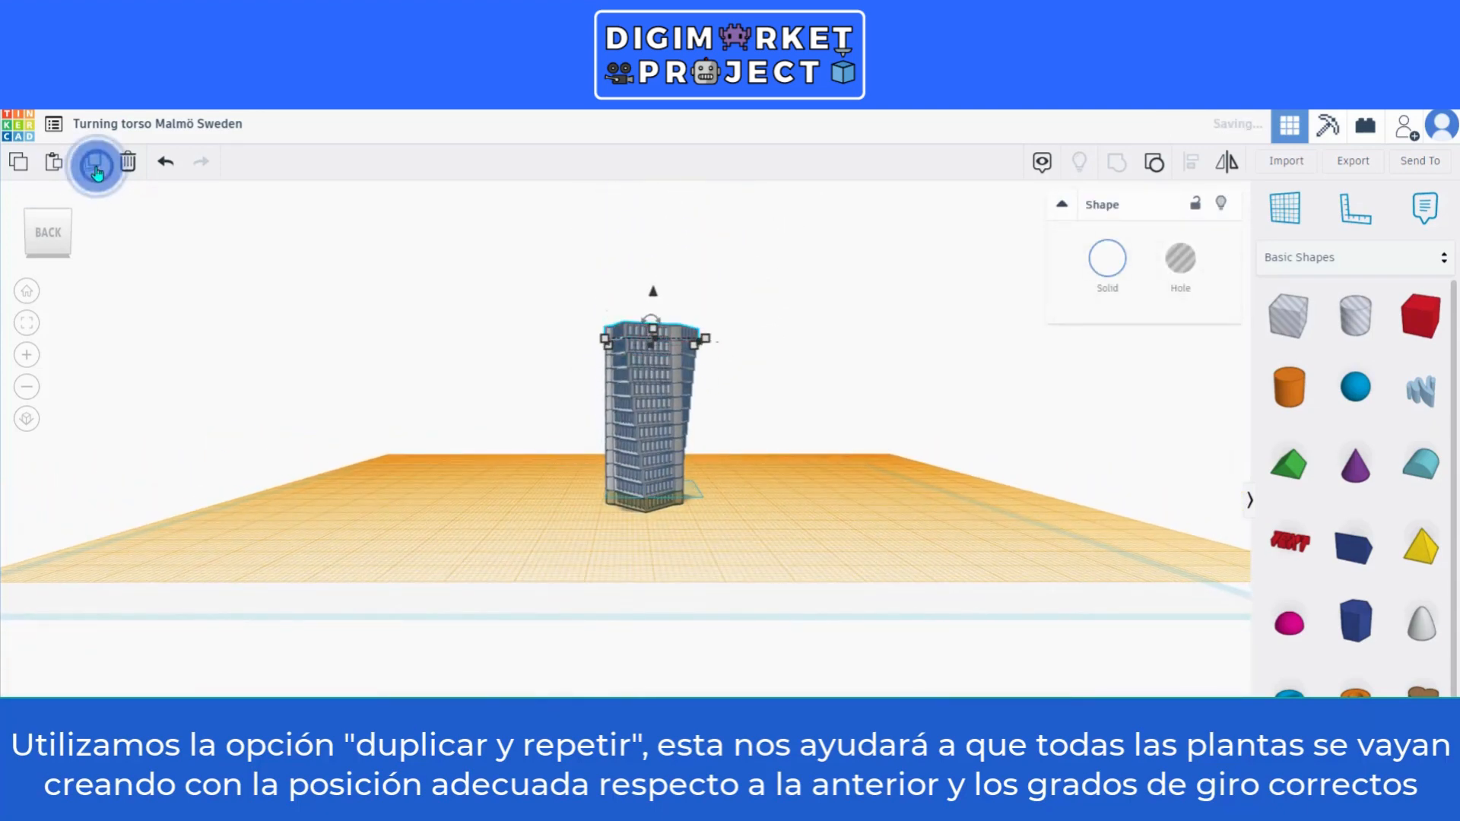
pyautogui.click(94, 166)
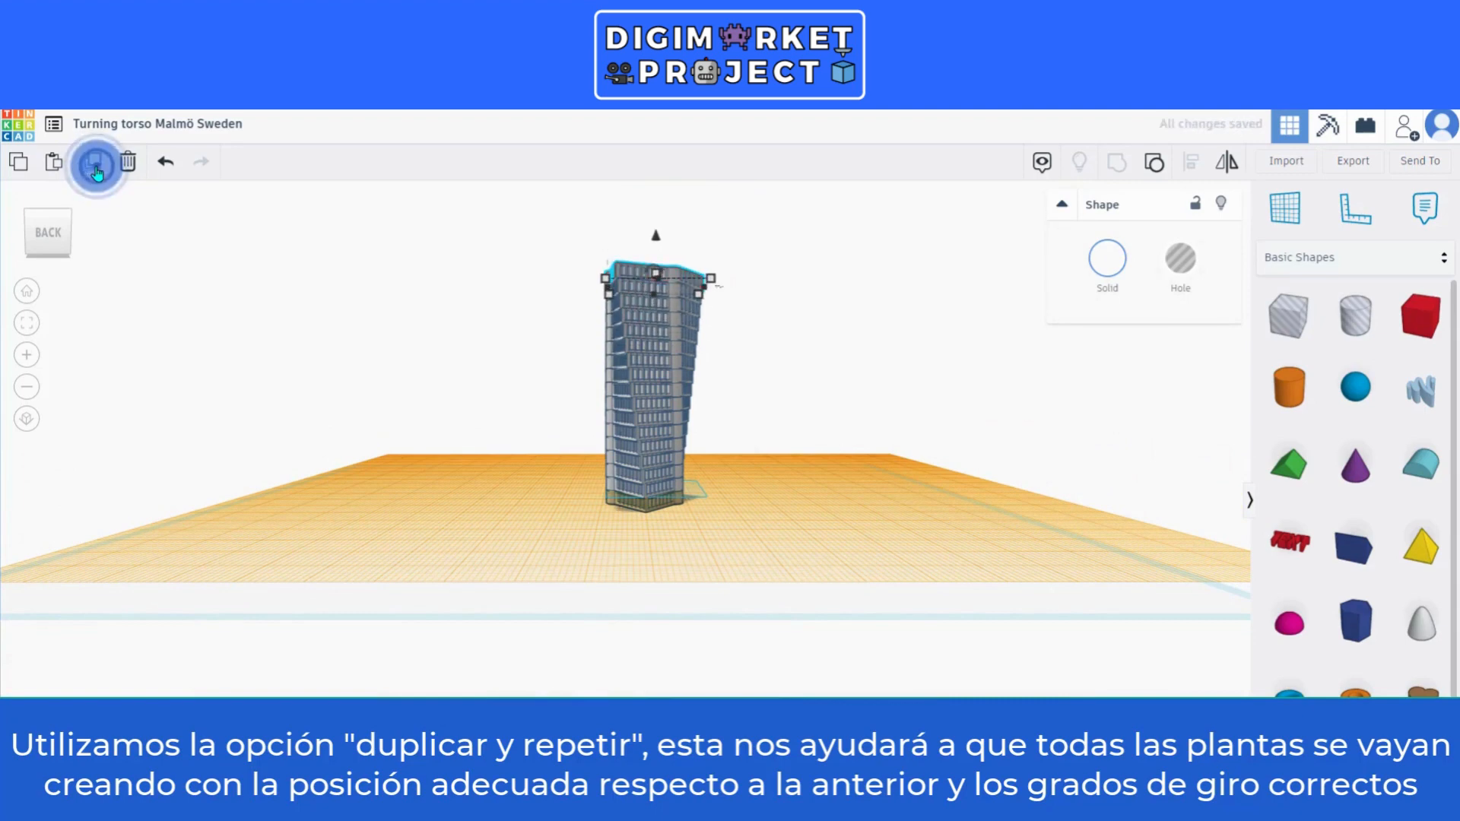
pyautogui.click(95, 166)
pyautogui.click(94, 166)
pyautogui.click(95, 166)
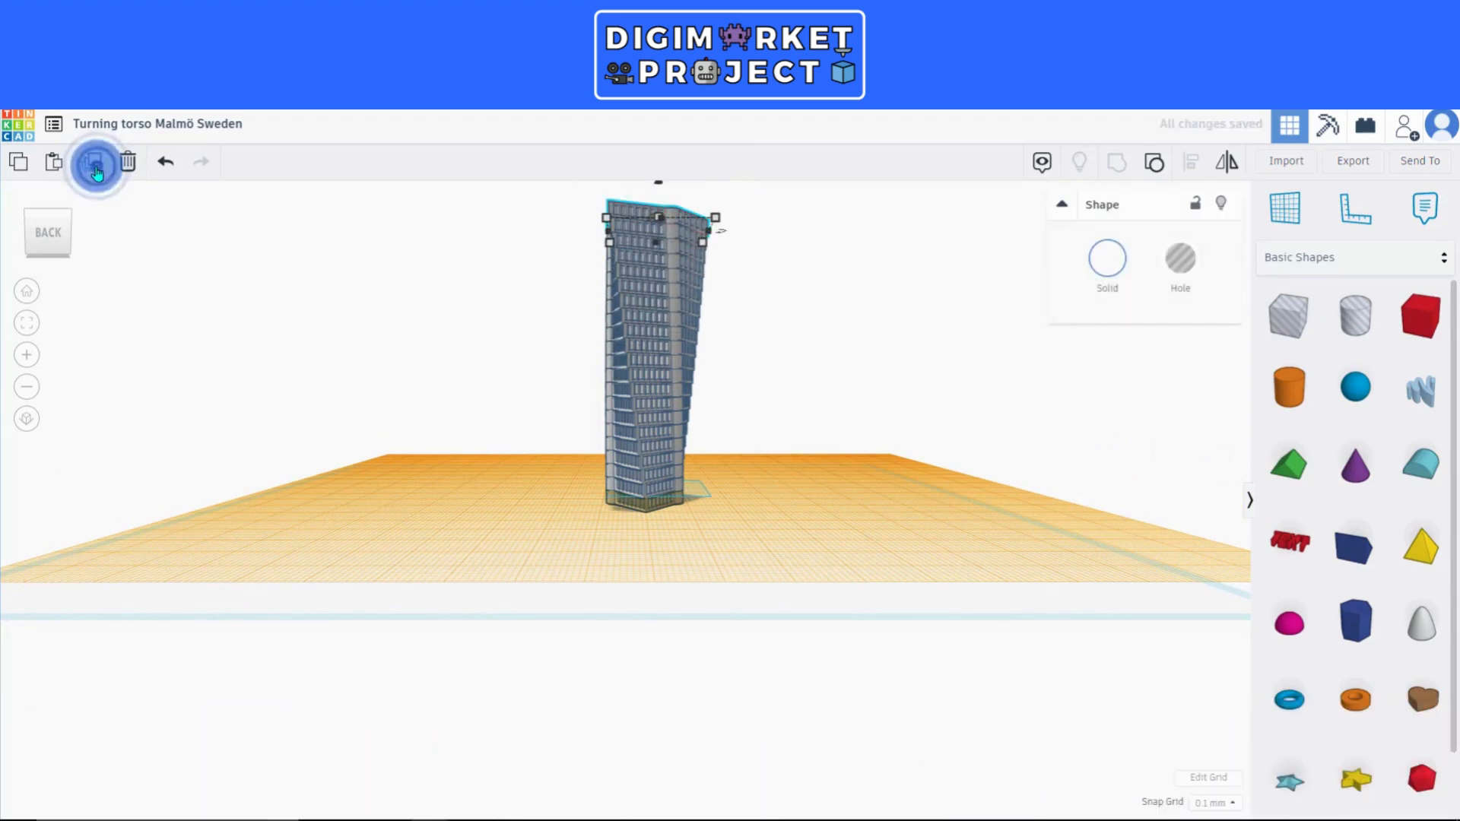
pyautogui.click(94, 166)
pyautogui.moveTo(695, 365); pyautogui.dragTo(685, 801, button='middle')
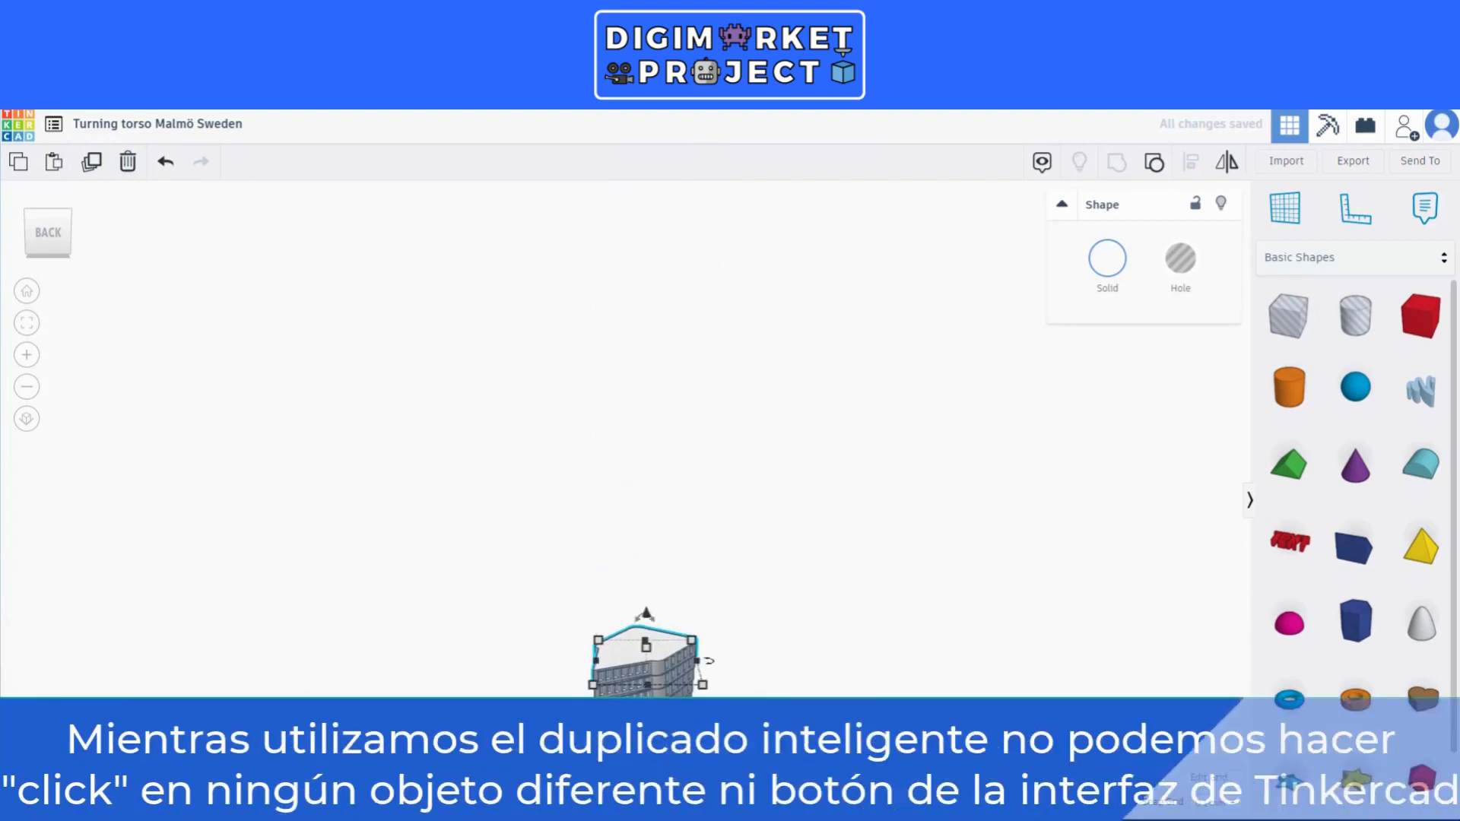
pyautogui.moveTo(722, 707); pyautogui.dragTo(802, 815, button='right')
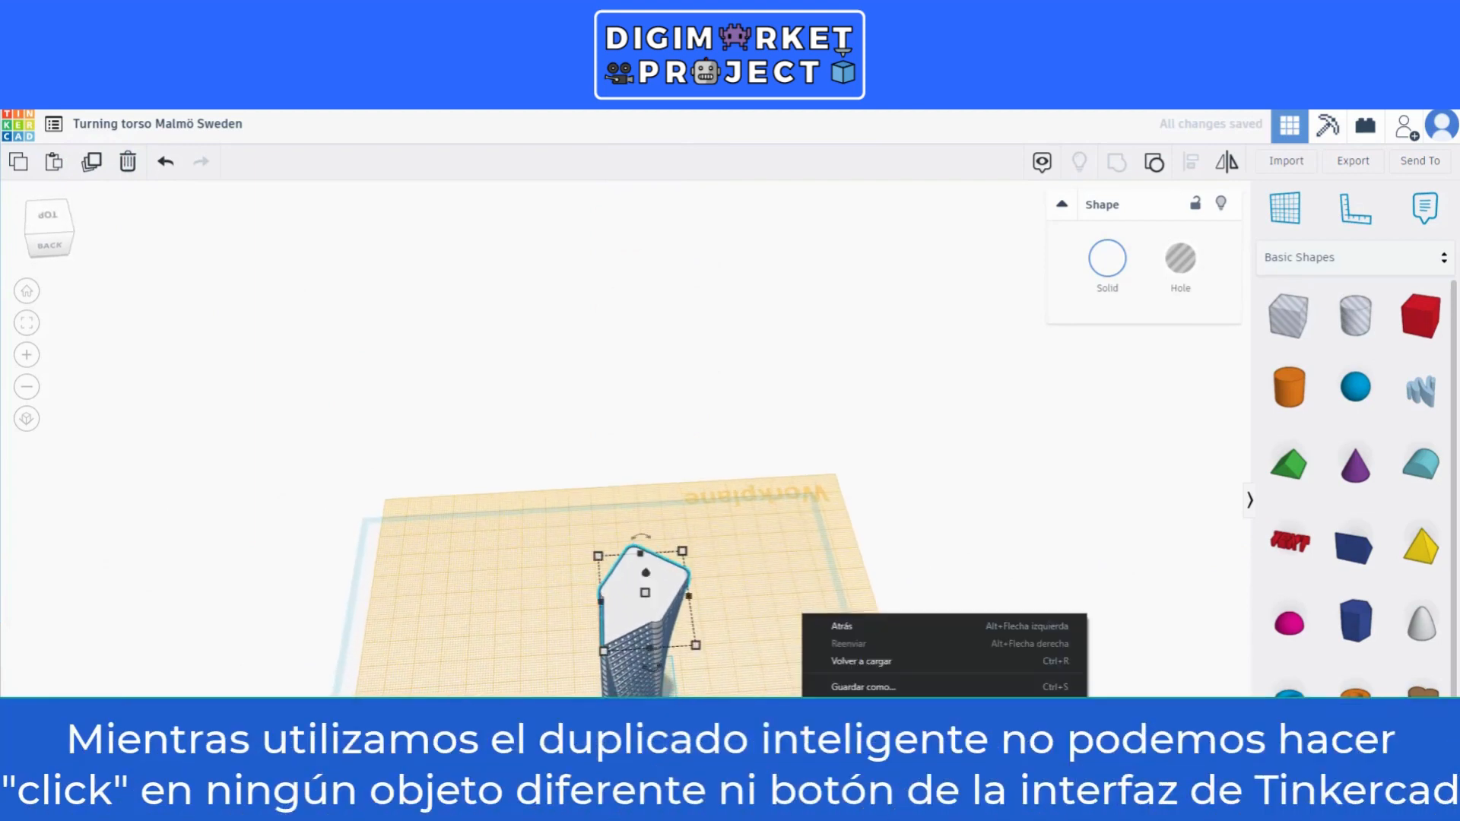
pyautogui.click(91, 166)
pyautogui.click(90, 165)
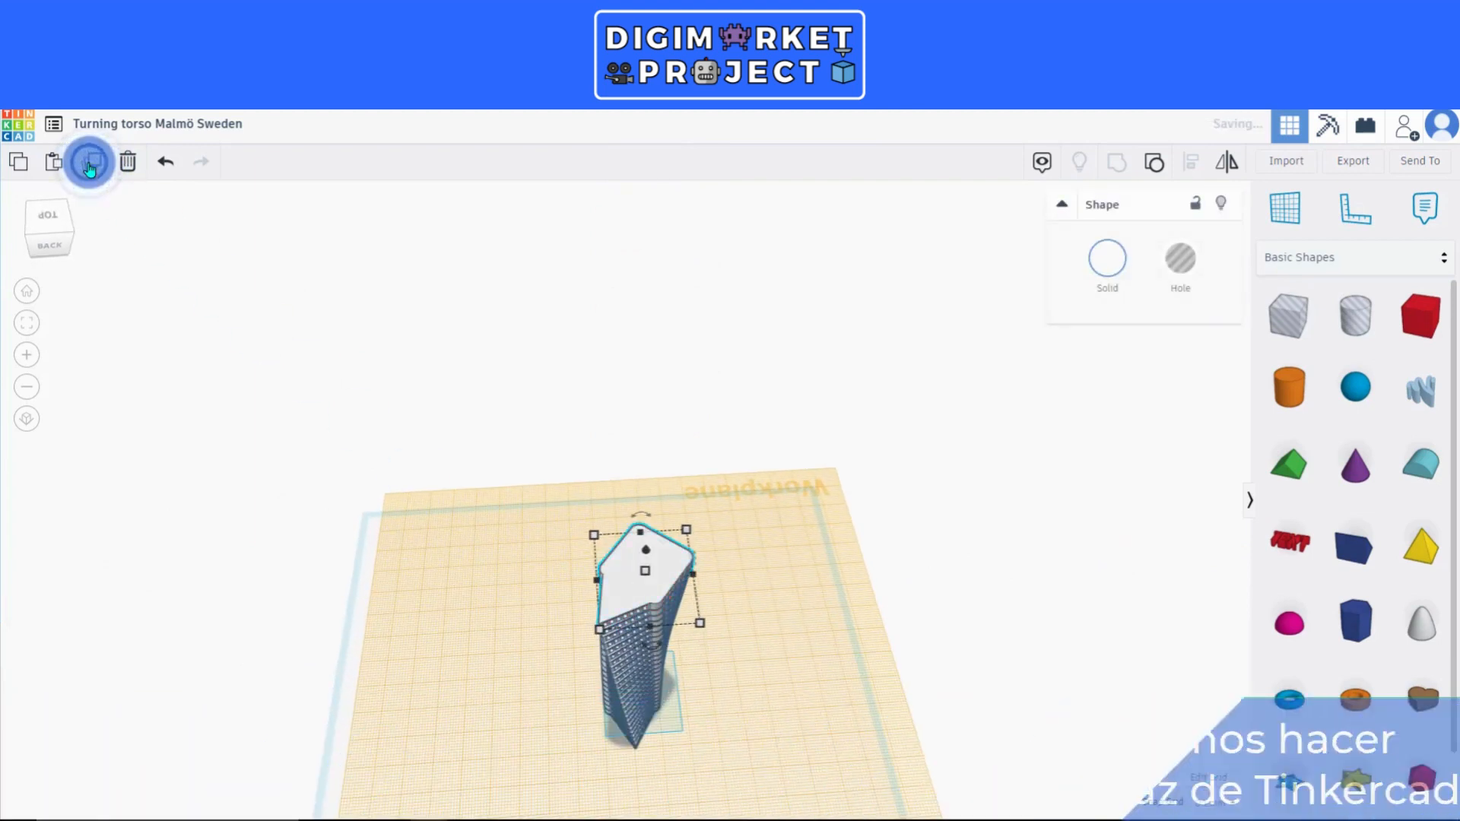
pyautogui.click(90, 166)
pyautogui.click(90, 166)
pyautogui.click(90, 166)
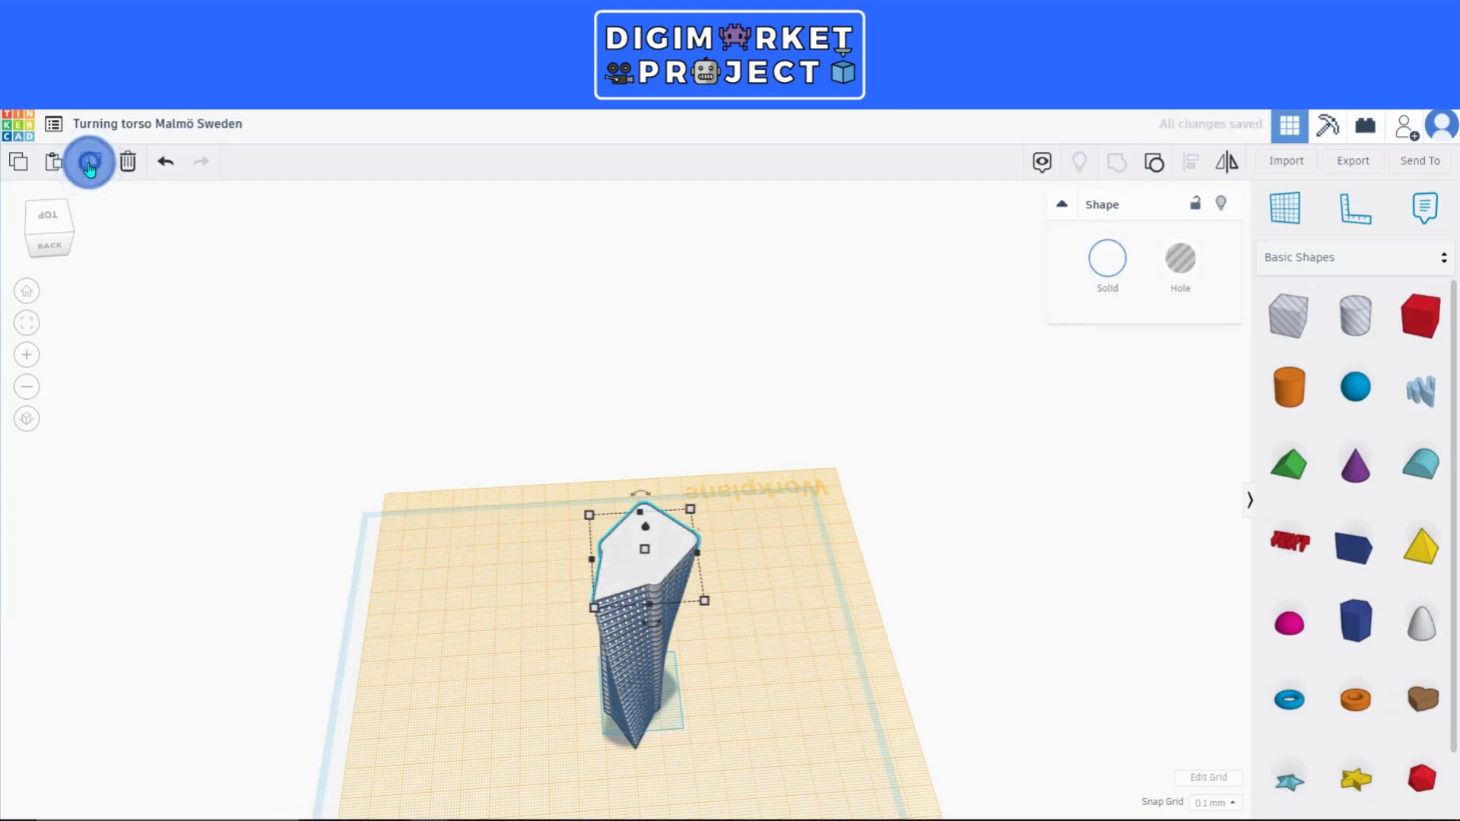
pyautogui.click(89, 166)
pyautogui.click(90, 166)
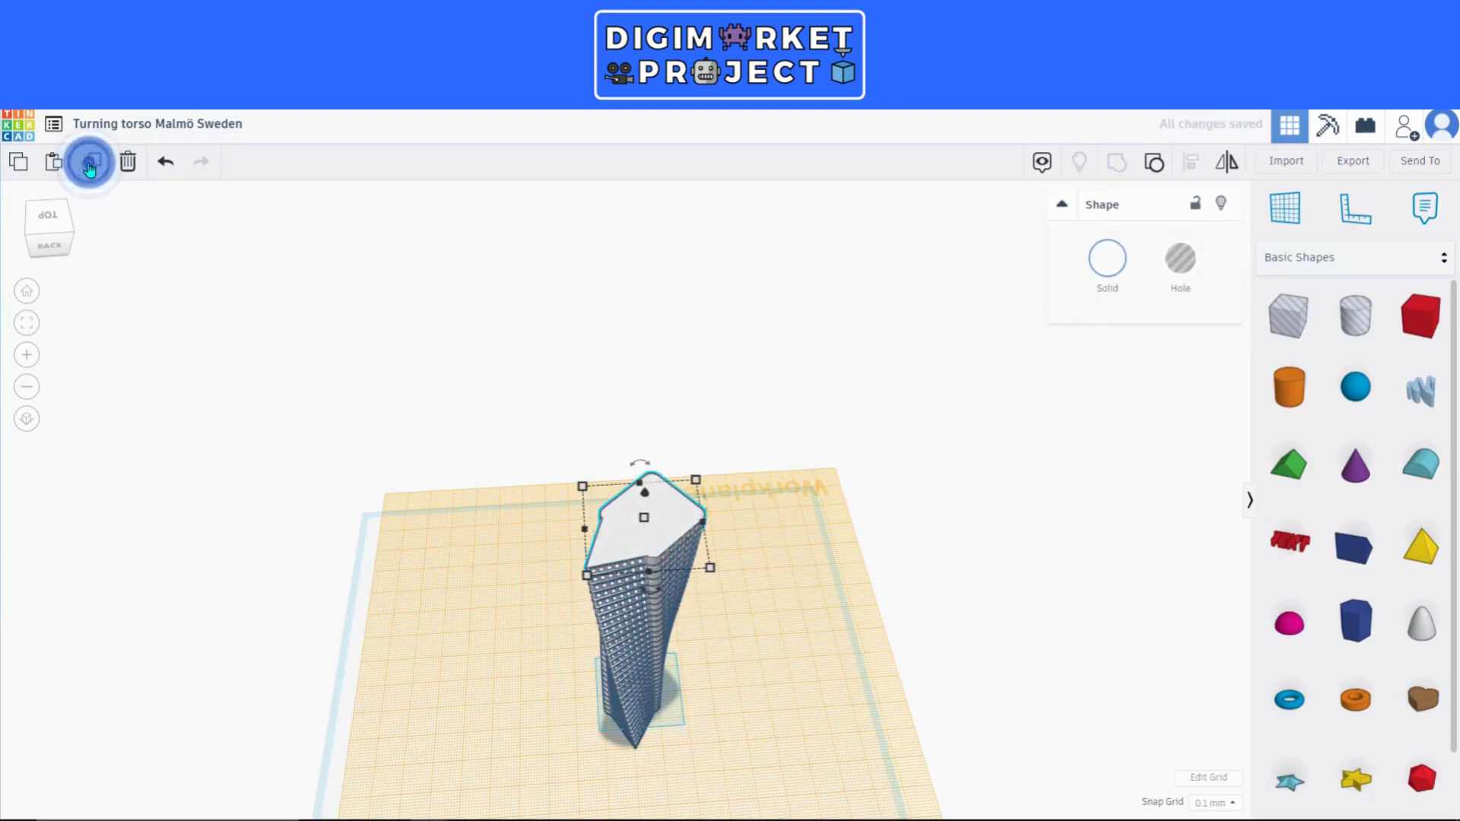
pyautogui.click(89, 166)
pyautogui.click(89, 166)
pyautogui.click(89, 166)
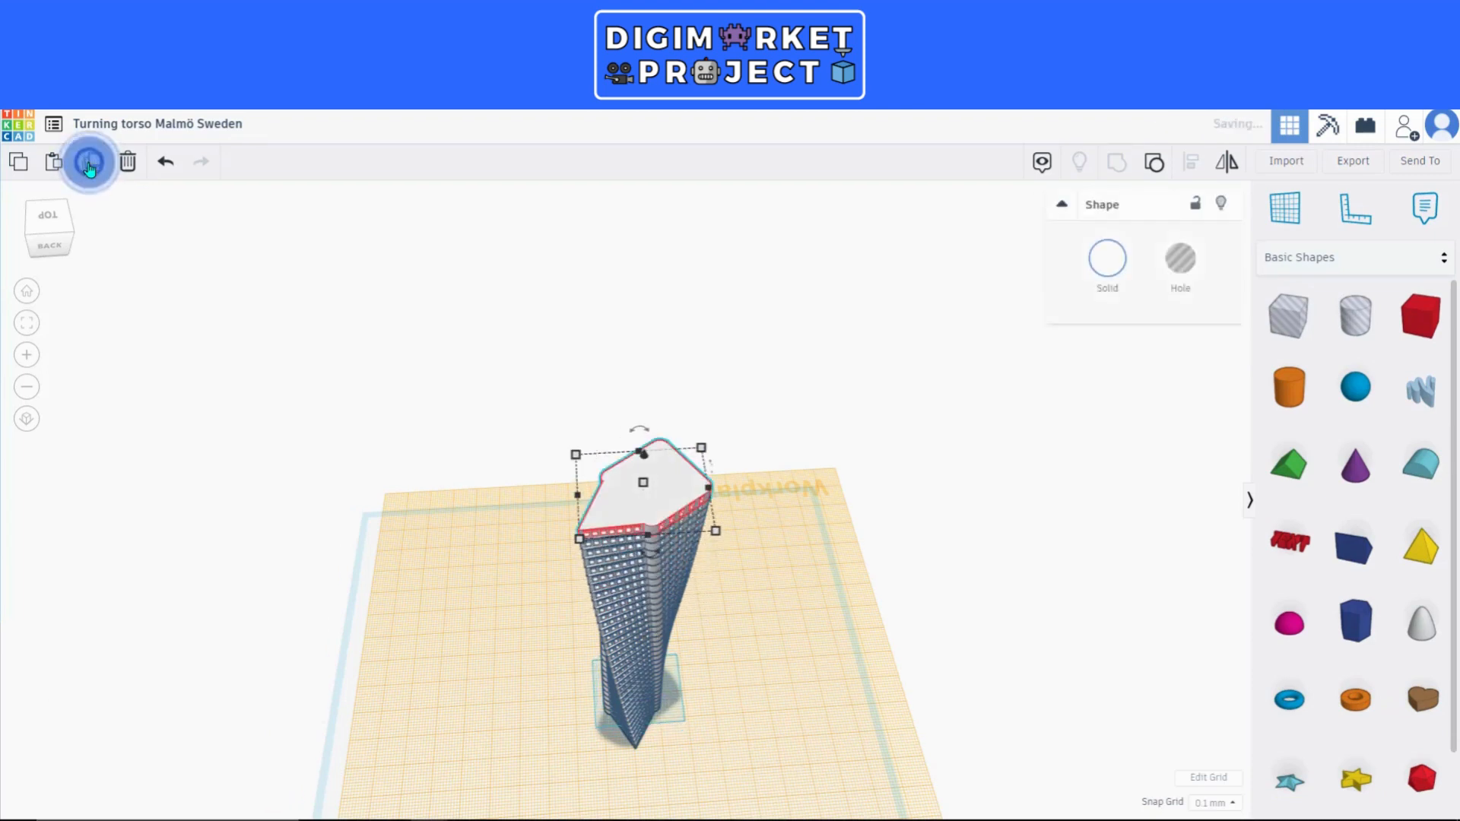
pyautogui.click(89, 166)
pyautogui.click(90, 166)
pyautogui.click(90, 166)
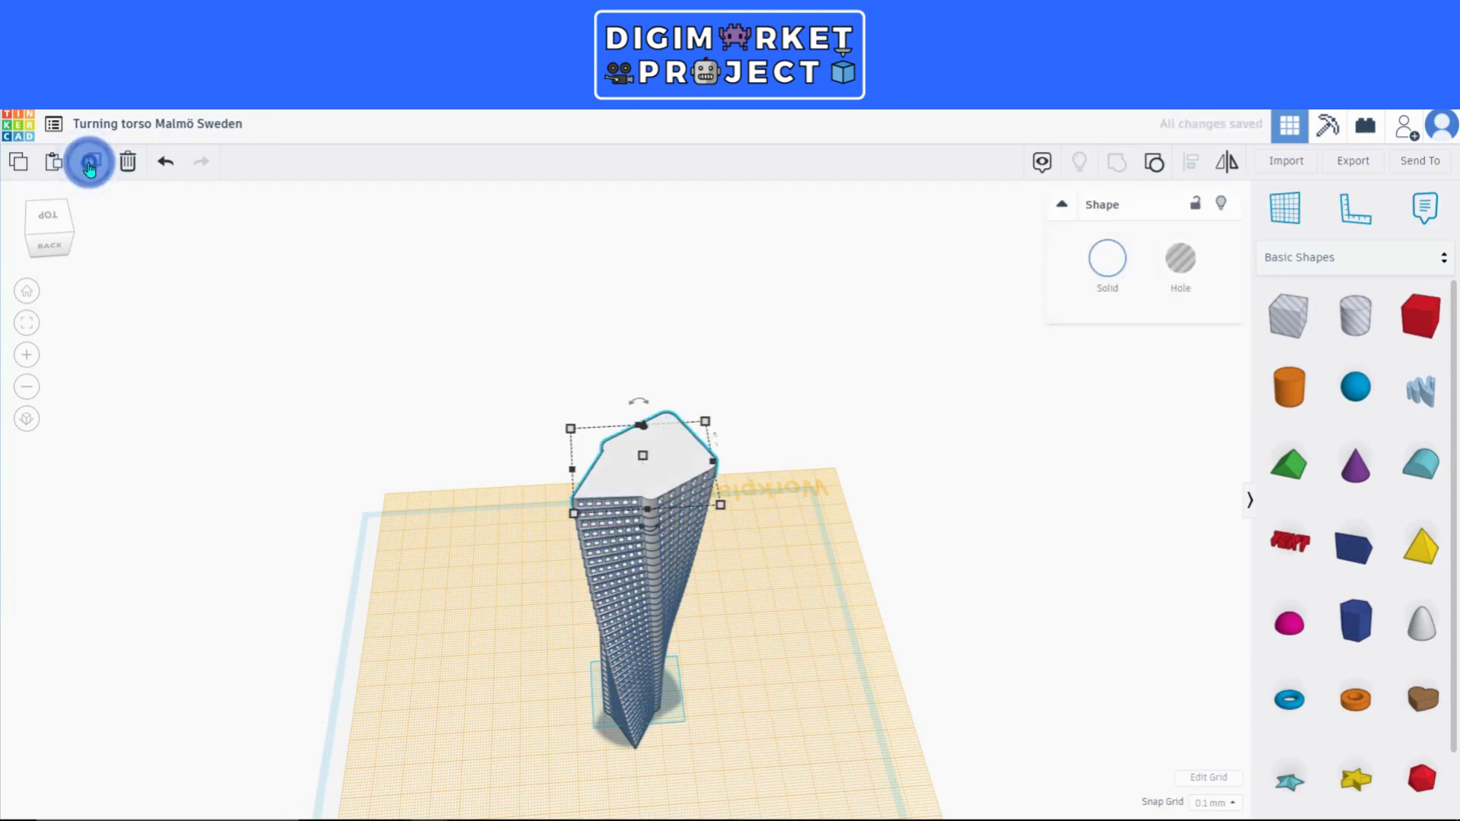
pyautogui.click(90, 165)
pyautogui.click(89, 165)
pyautogui.click(90, 166)
pyautogui.click(90, 166)
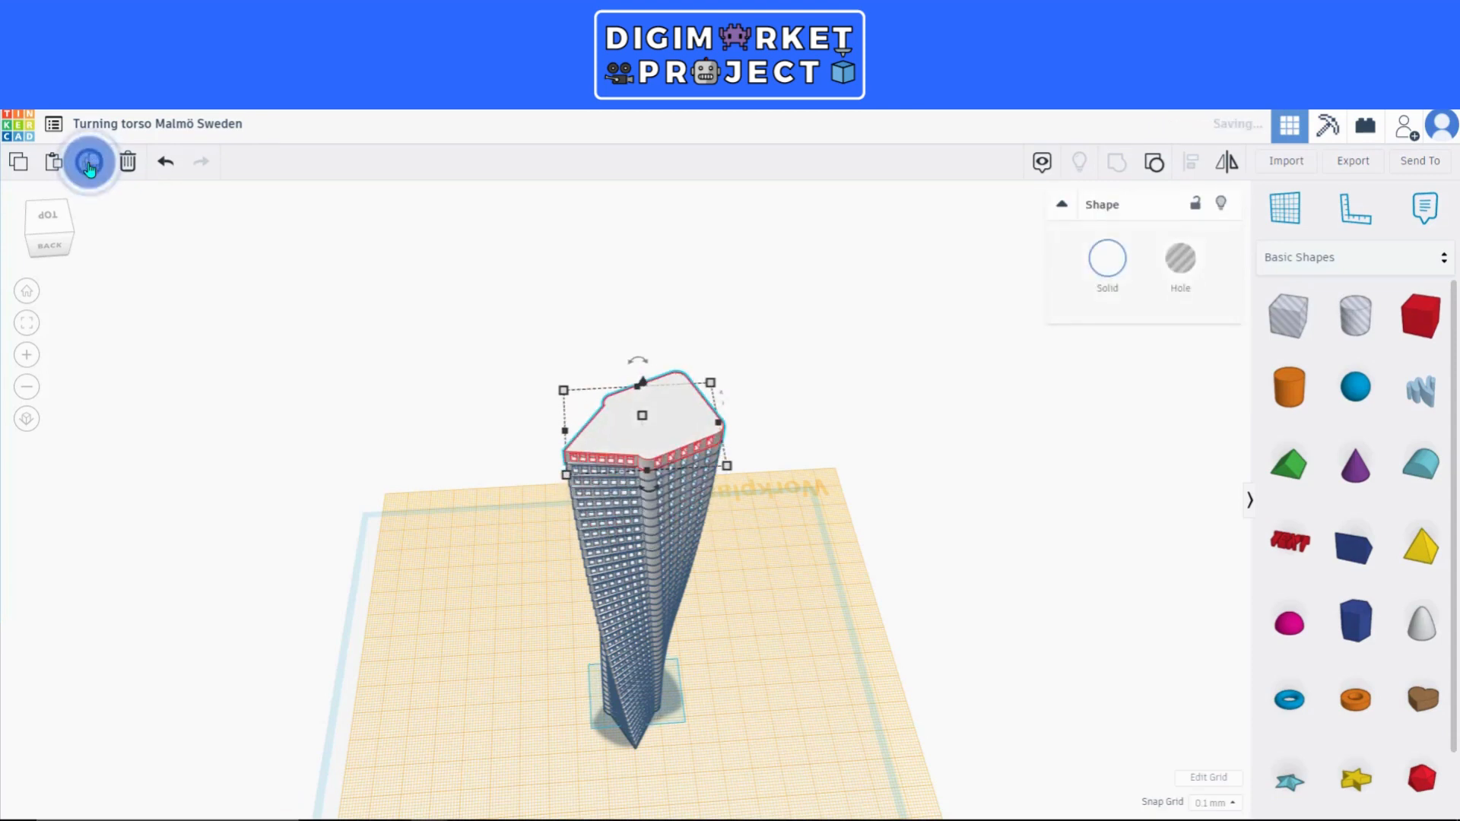
pyautogui.click(90, 166)
pyautogui.click(90, 166)
pyautogui.click(89, 166)
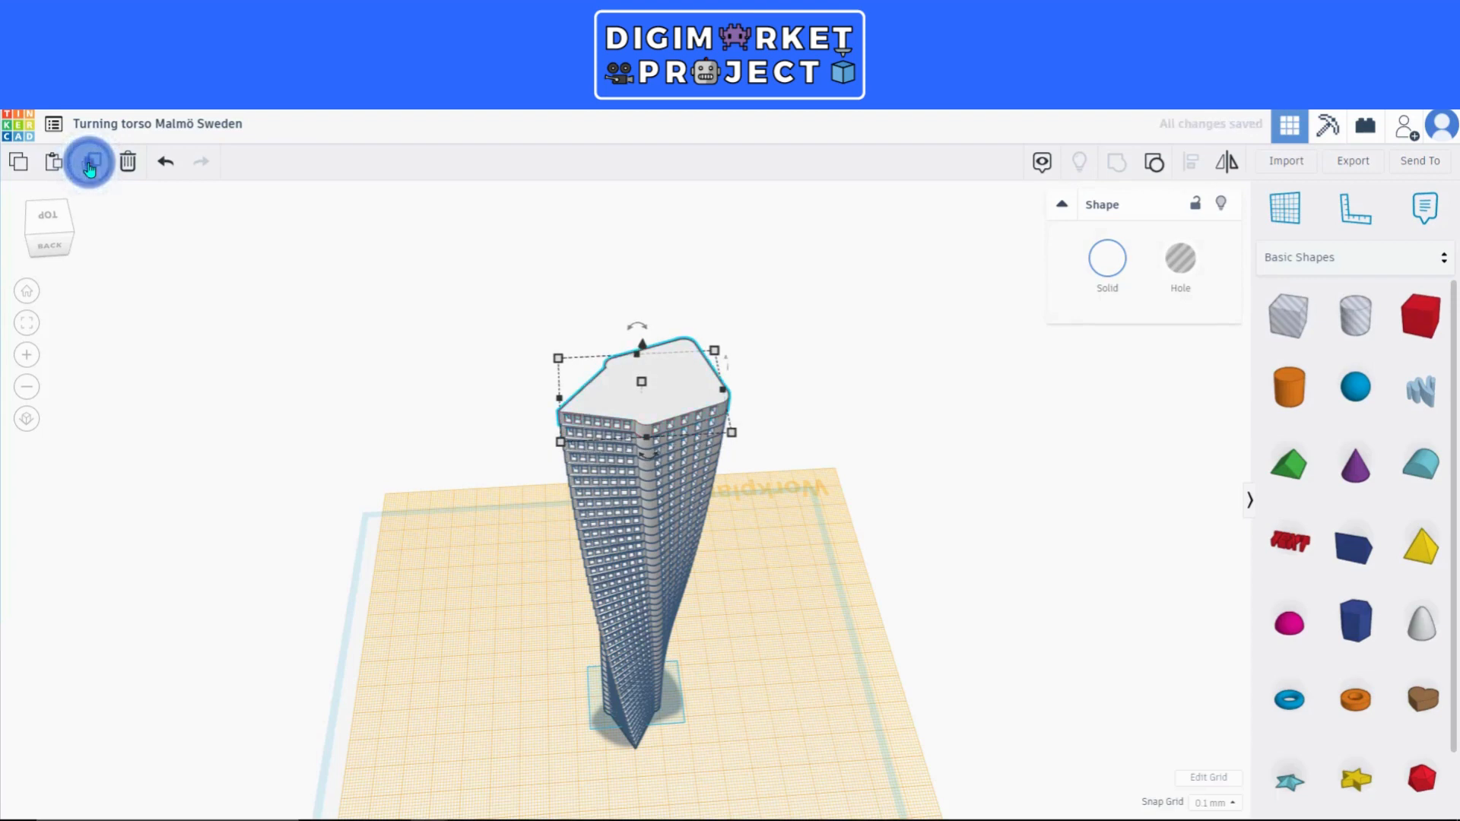
pyautogui.click(90, 166)
pyautogui.click(90, 165)
pyautogui.click(90, 166)
pyautogui.click(89, 166)
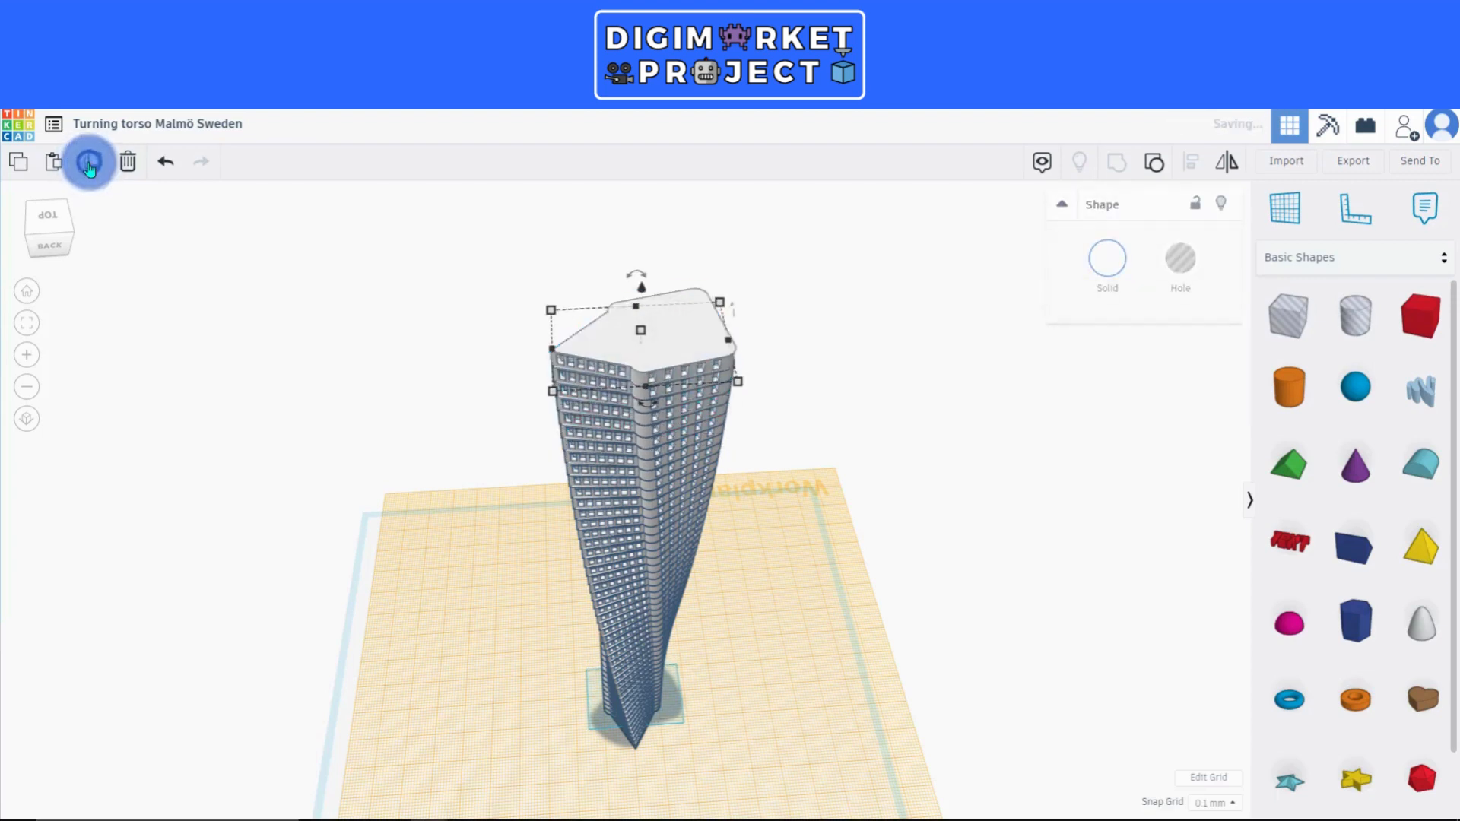
pyautogui.click(90, 166)
pyautogui.click(90, 166)
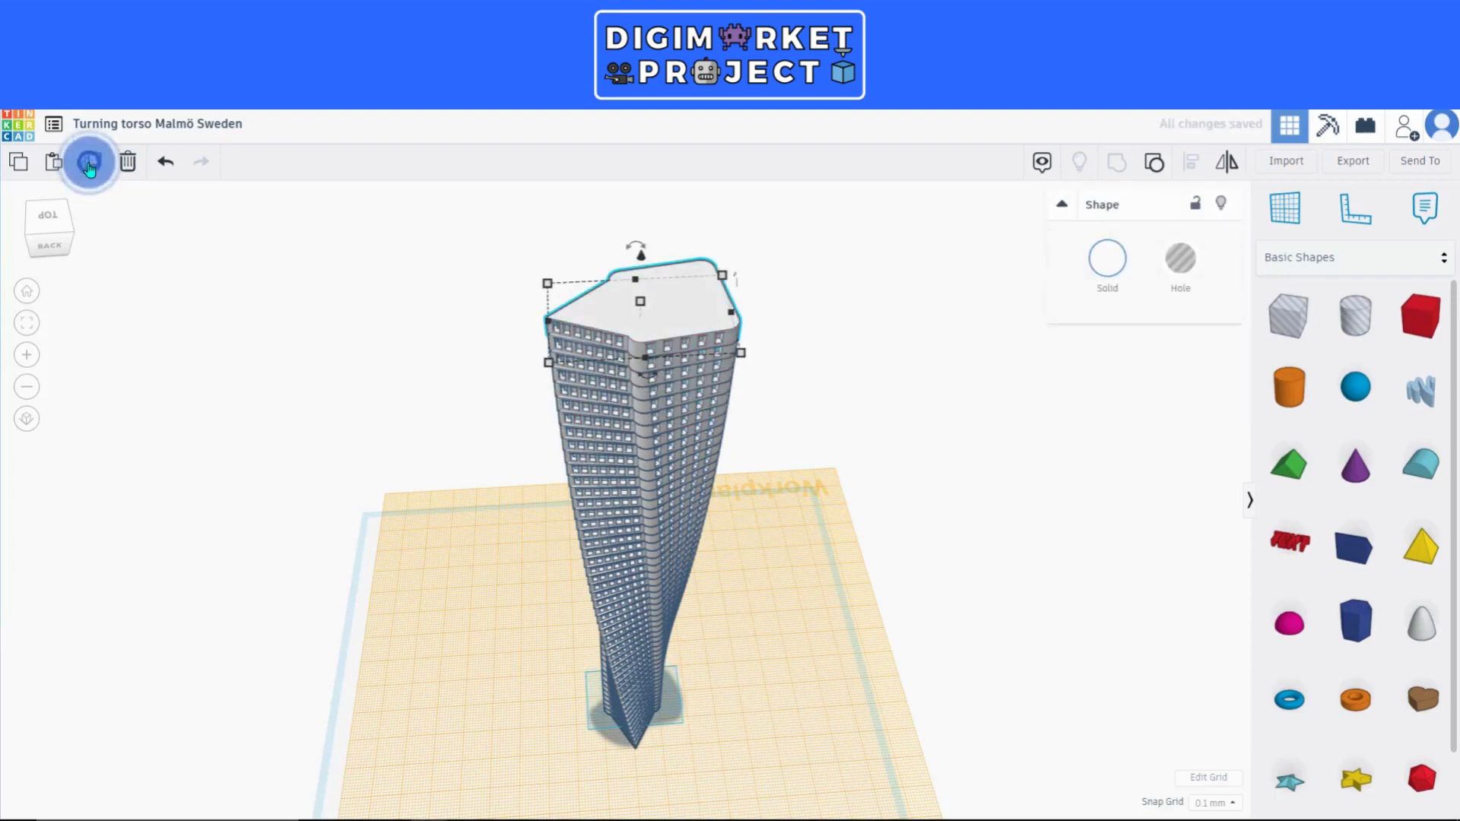
pyautogui.click(90, 166)
pyautogui.click(89, 165)
pyautogui.click(90, 165)
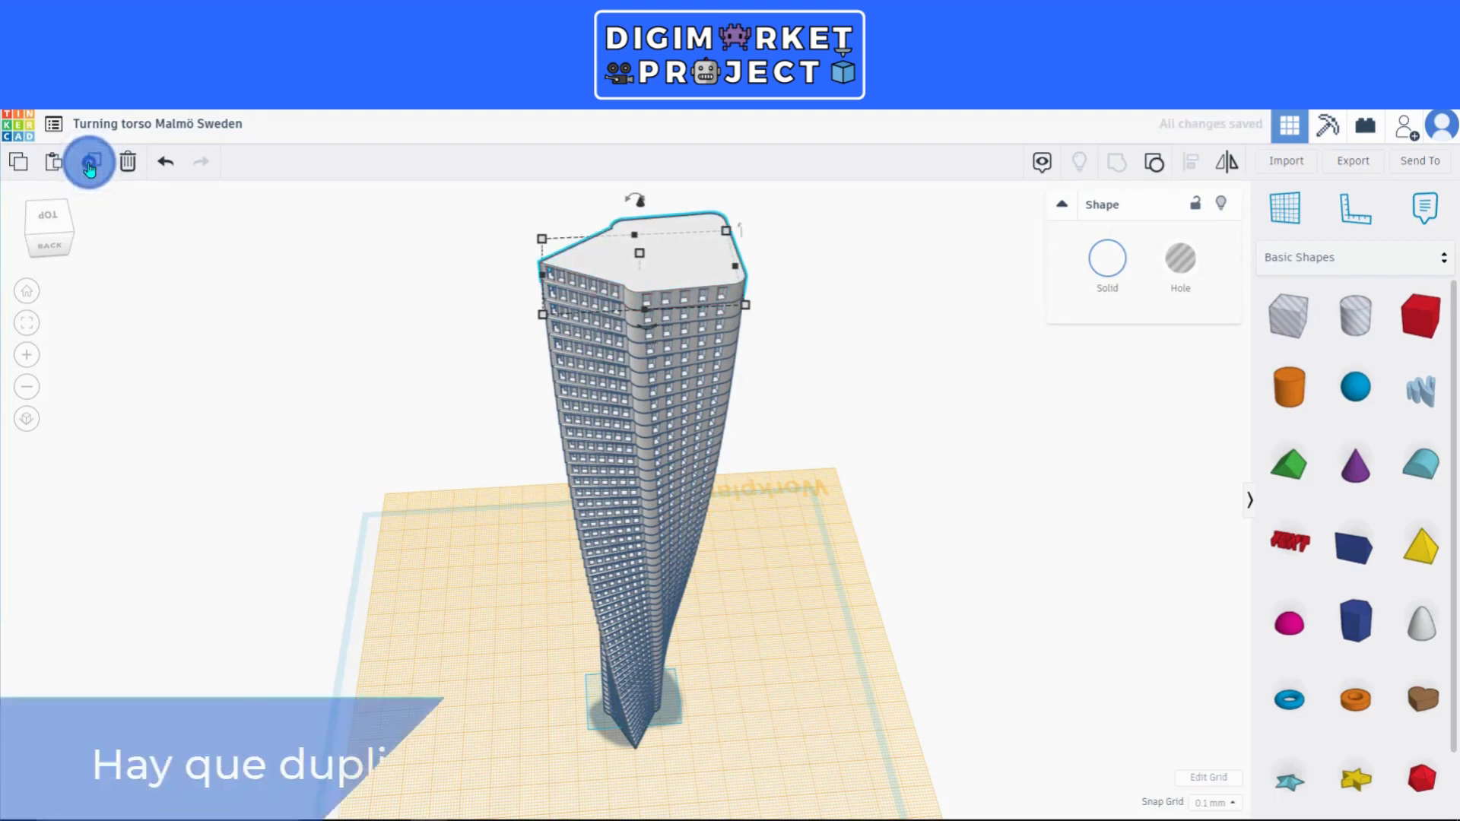
# Select the five lowest floors of the tower and group them into one block.
pyautogui.moveTo(860, 580); pyautogui.dragTo(615, 722, button='right')
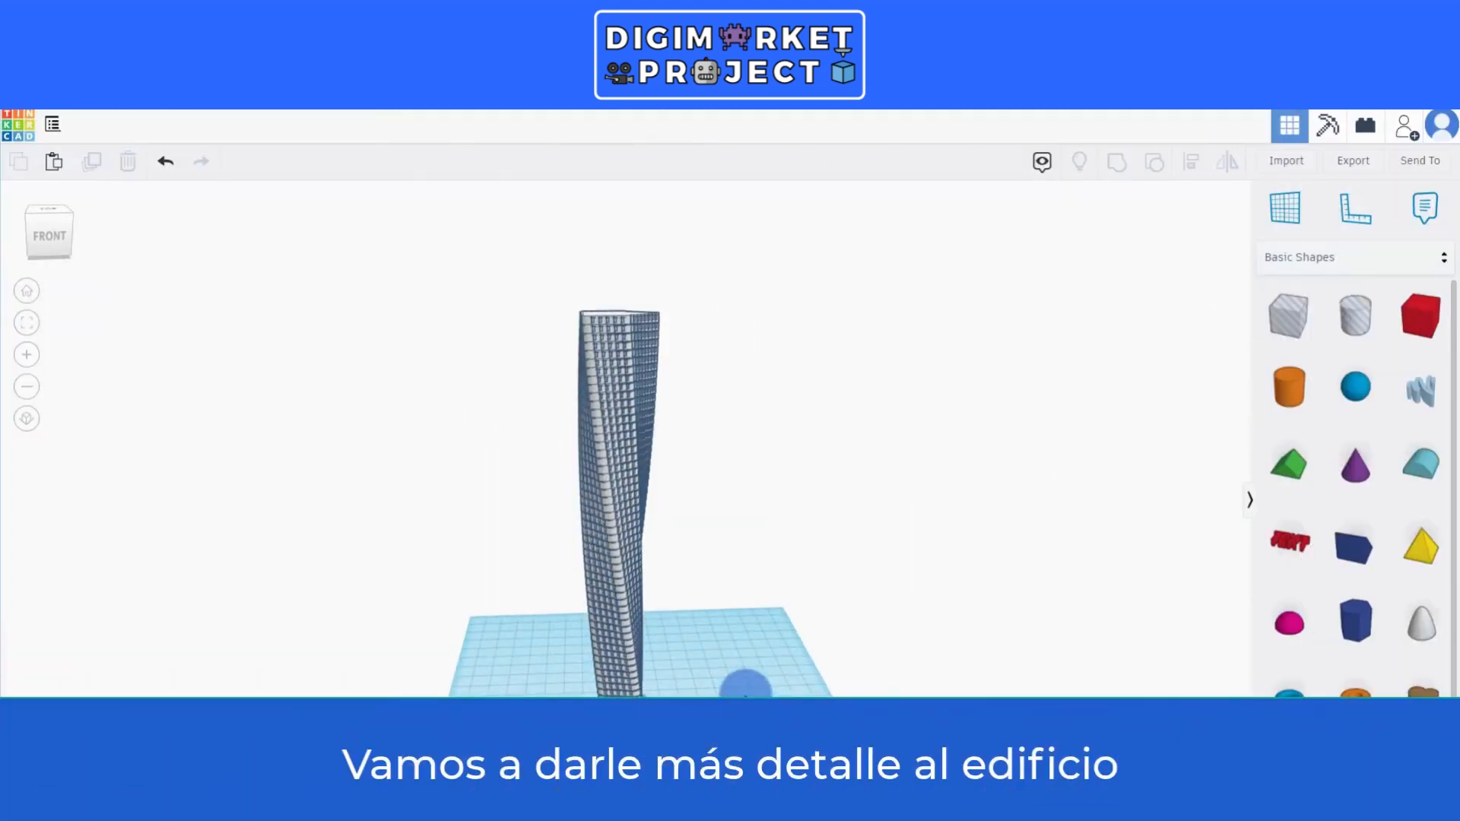
pyautogui.scroll(4, 685, 694)
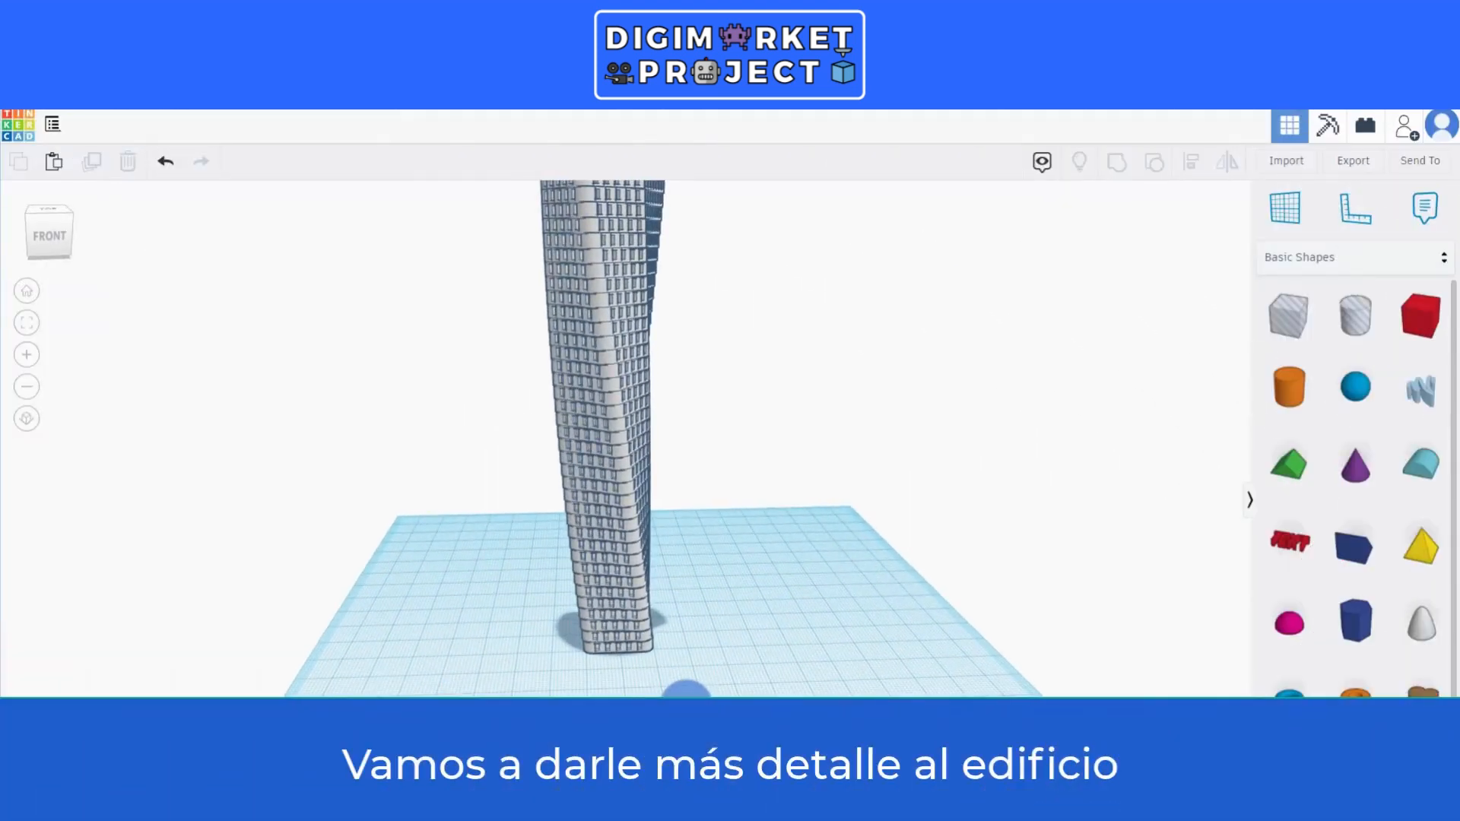
pyautogui.click(612, 680)
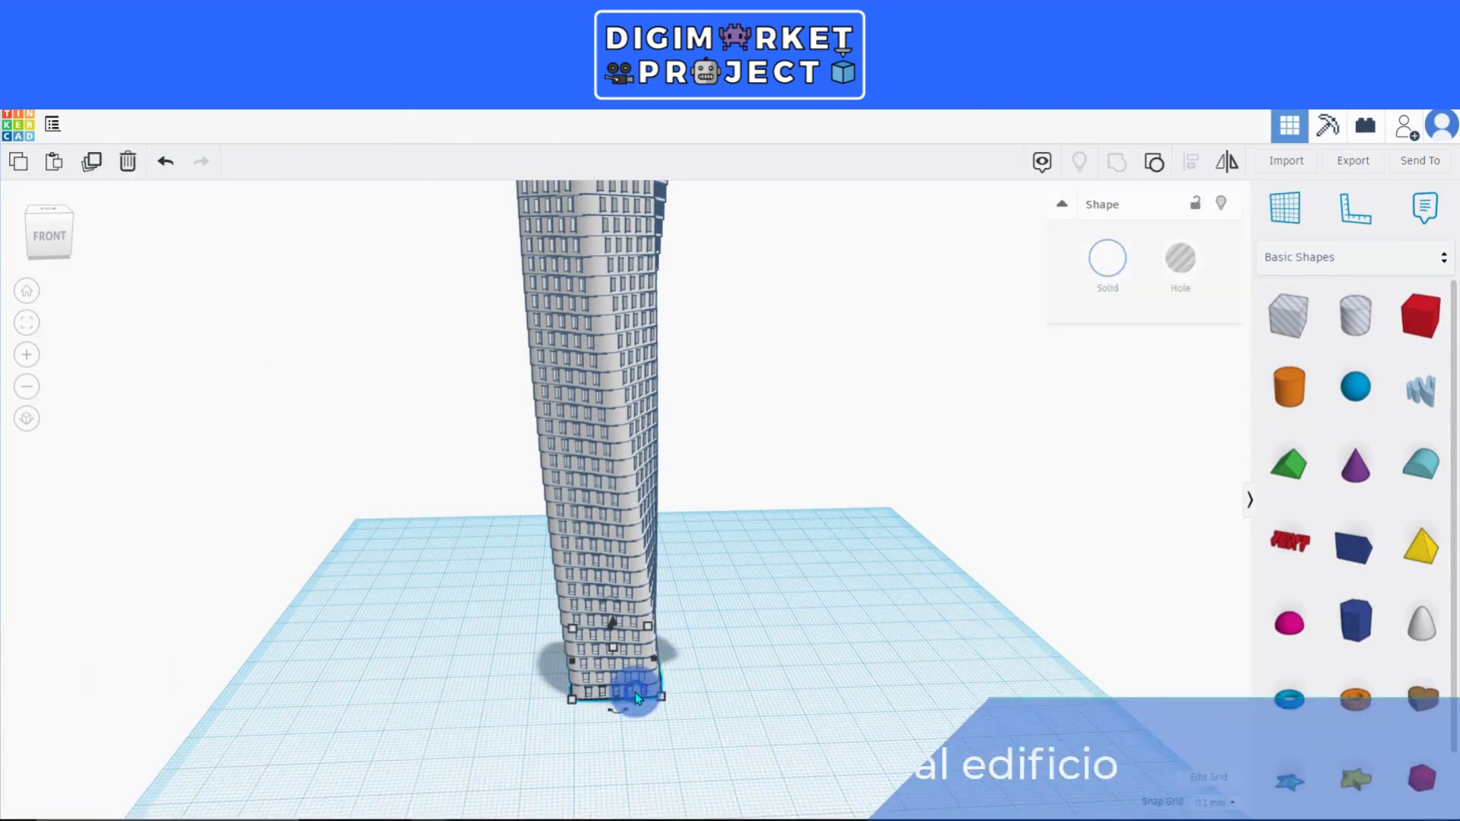
pyautogui.keyDown('shift'); pyautogui.click(595, 678); pyautogui.keyUp('shift')
pyautogui.keyDown('shift'); pyautogui.click(594, 663); pyautogui.keyUp('shift')
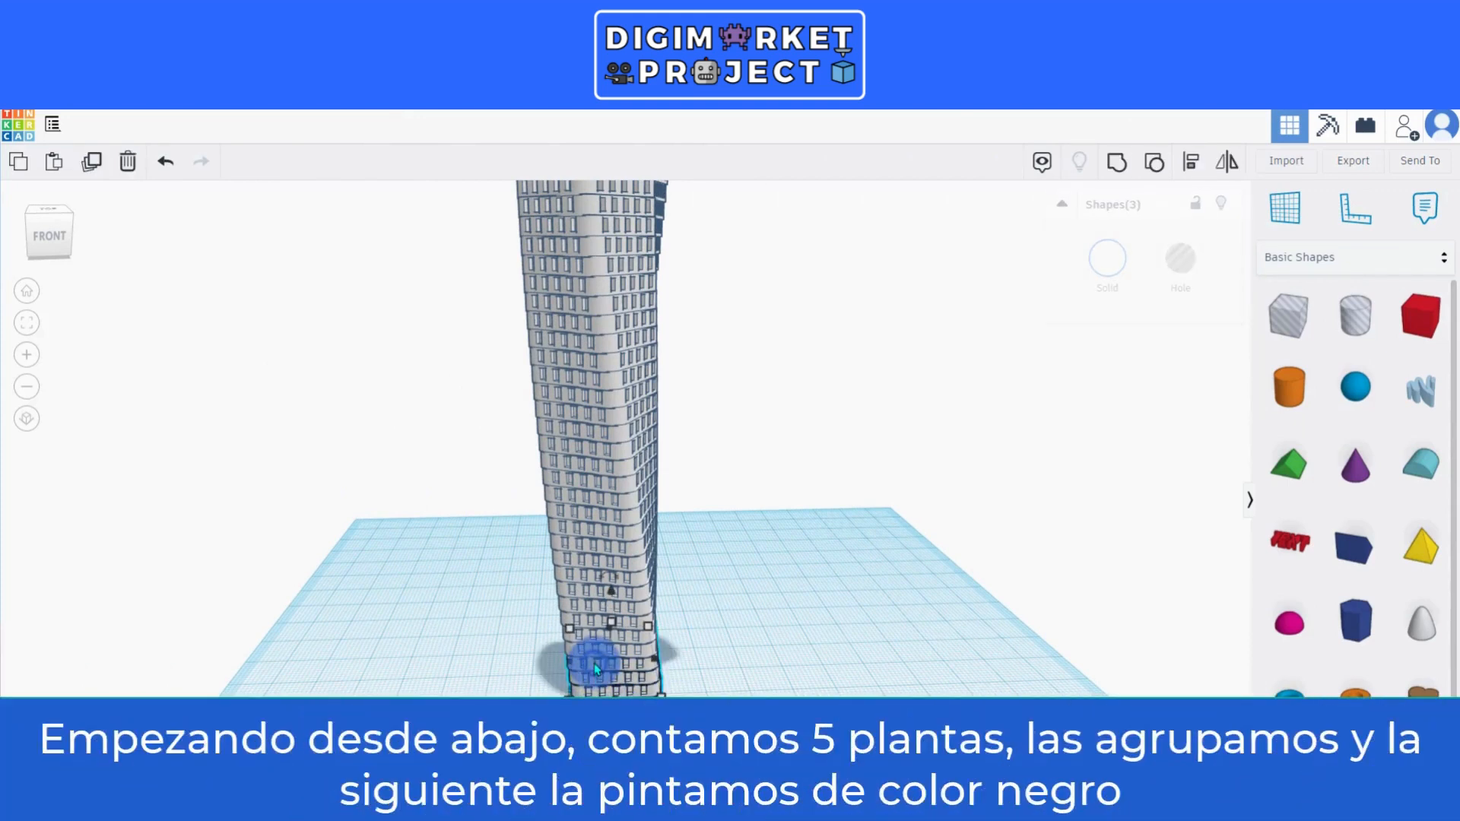
pyautogui.keyDown('shift'); pyautogui.click(591, 649); pyautogui.keyUp('shift')
pyautogui.keyDown('shift'); pyautogui.click(600, 620); pyautogui.keyUp('shift')
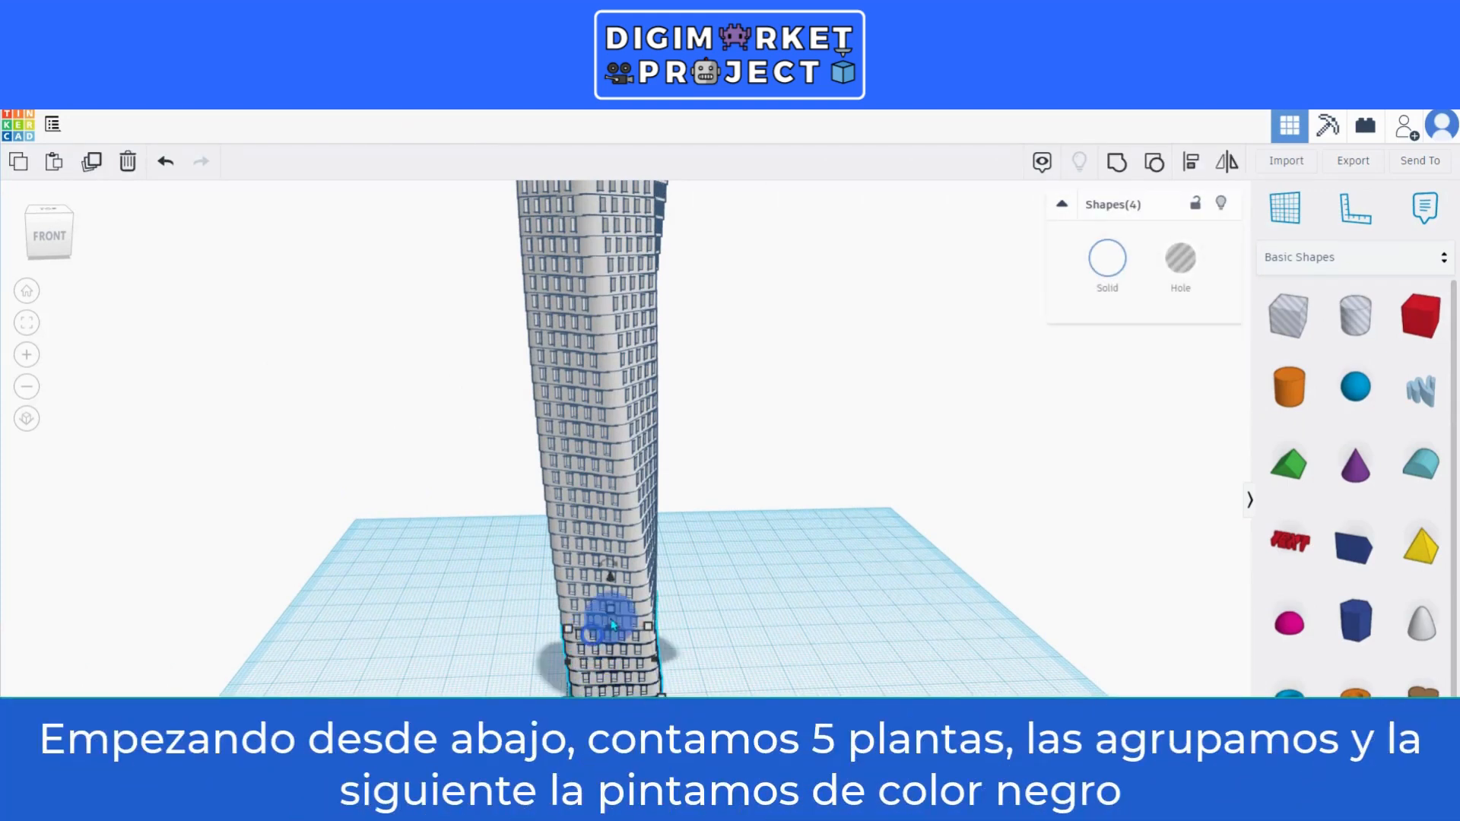
pyautogui.click(1118, 162)
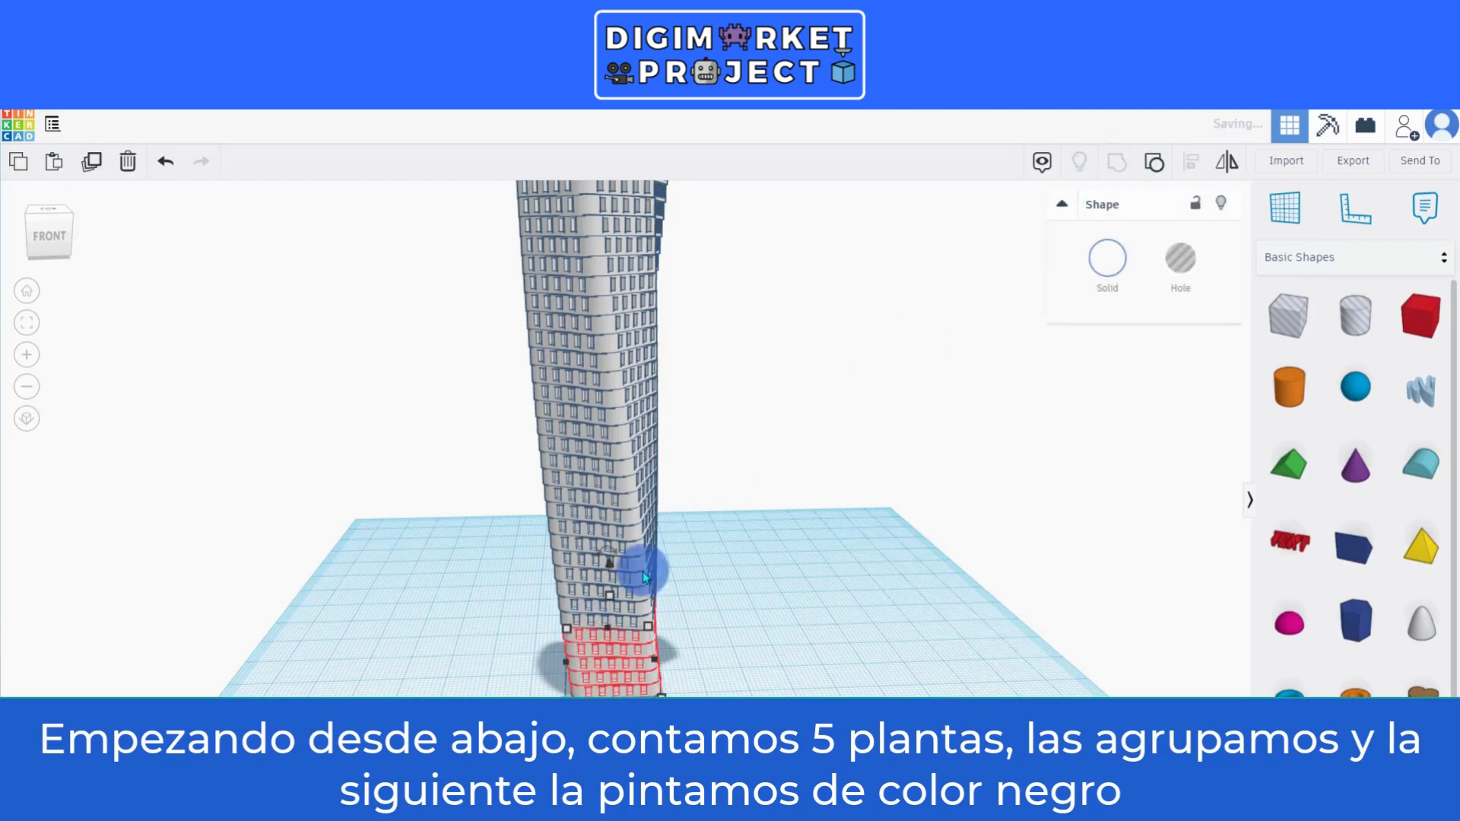
# Color the floor directly above the grouped five-floor block black.
pyautogui.click(584, 621)
pyautogui.click(1119, 240)
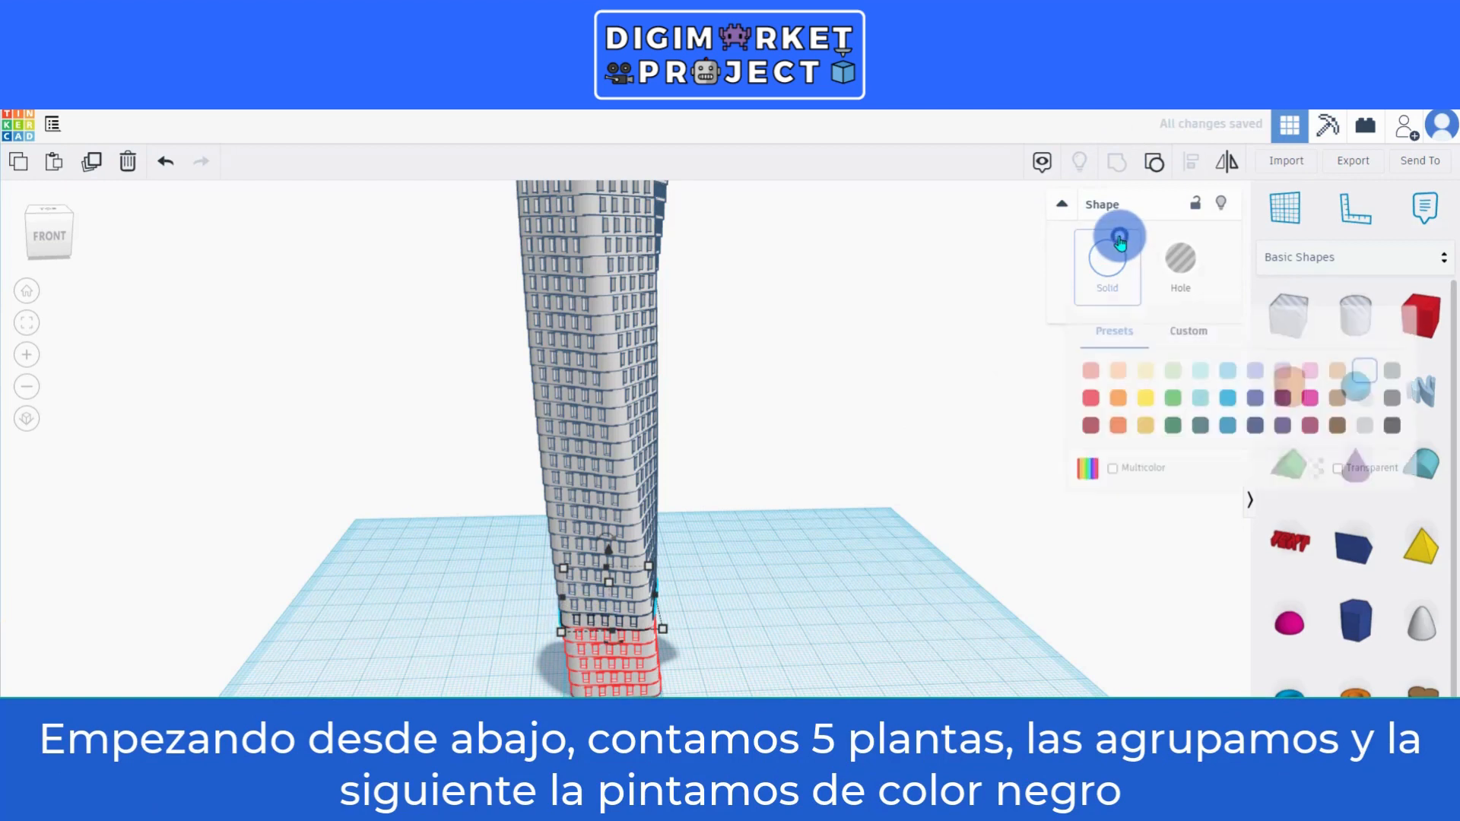
pyautogui.click(1391, 425)
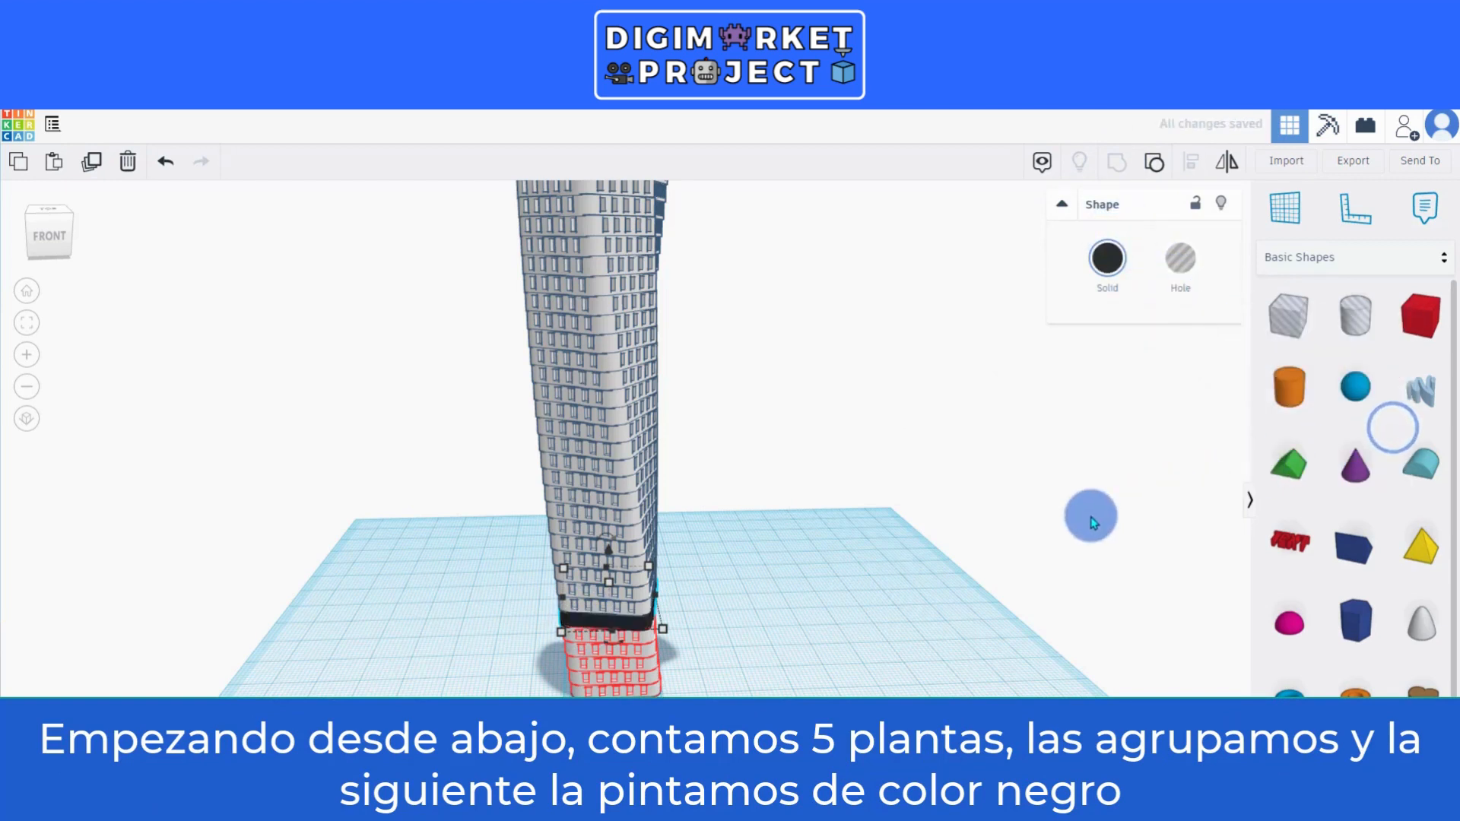
# Group the five floors above the lowest black floor into a second block and color the floor directly above it black.
pyautogui.click(788, 604)
pyautogui.click(622, 597)
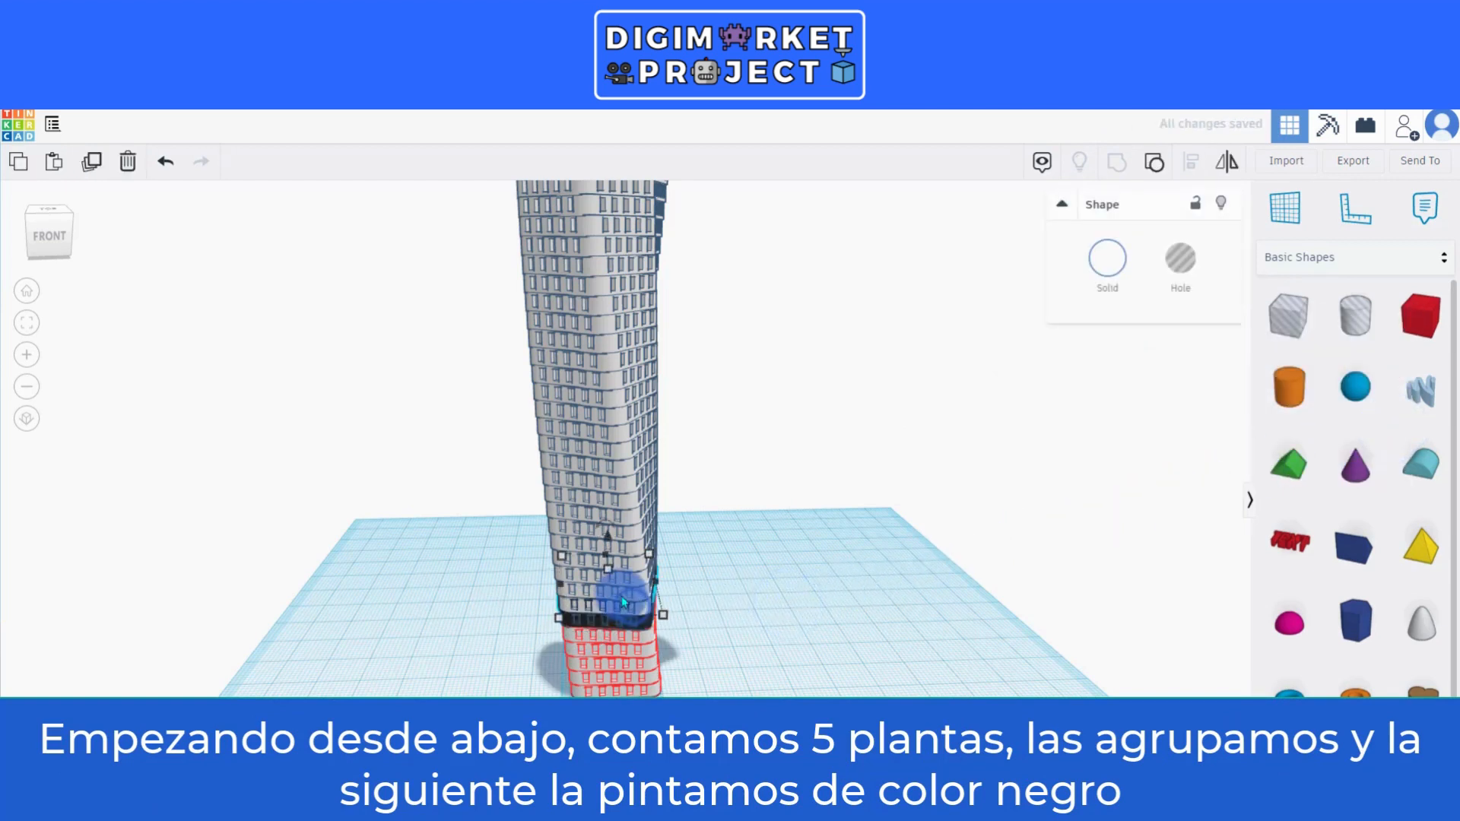
pyautogui.keyDown('shift'); pyautogui.click(623, 550); pyautogui.keyUp('shift')
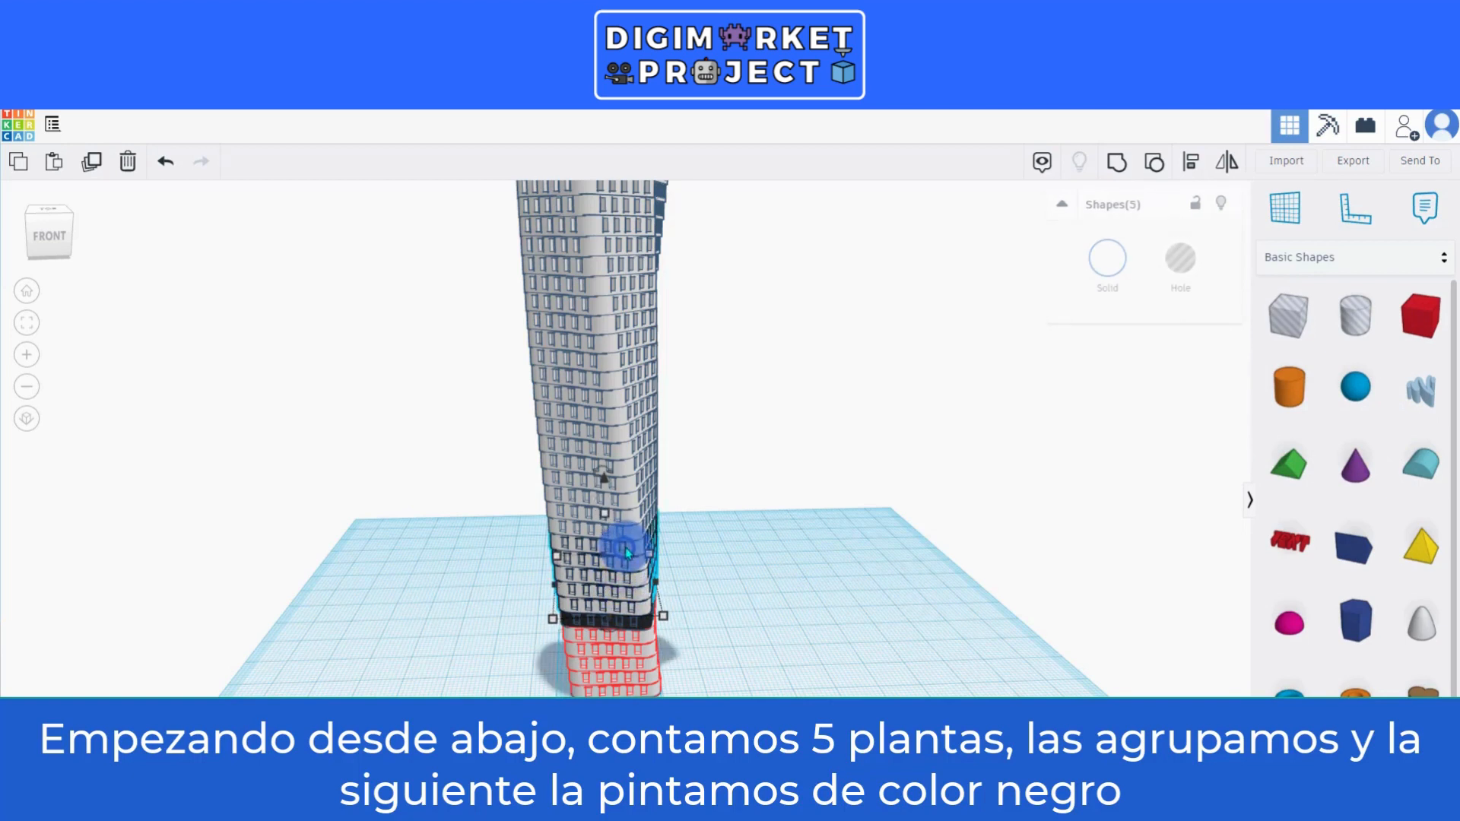
pyautogui.click(1123, 163)
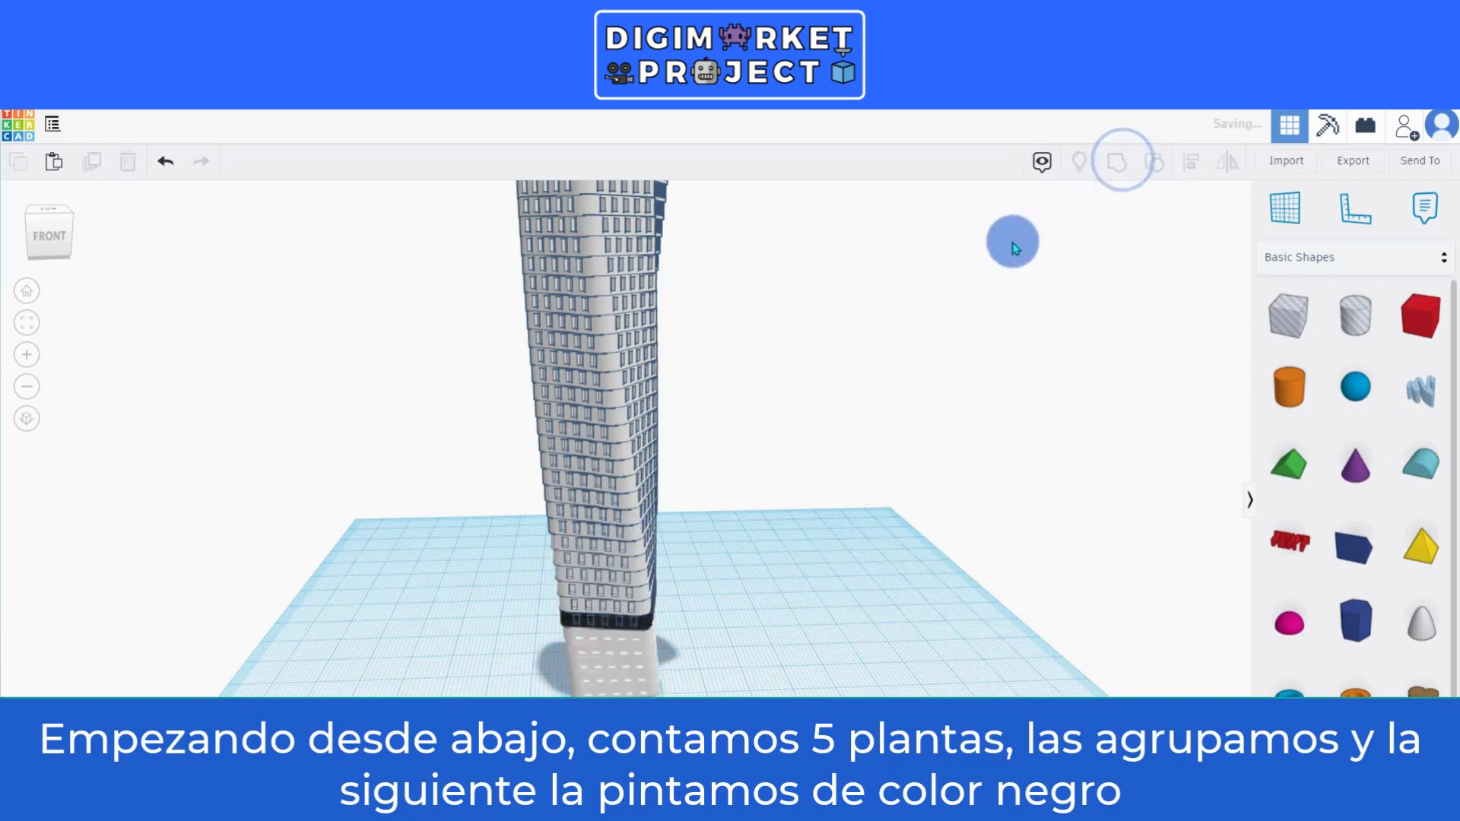
pyautogui.click(621, 531)
pyautogui.click(1108, 257)
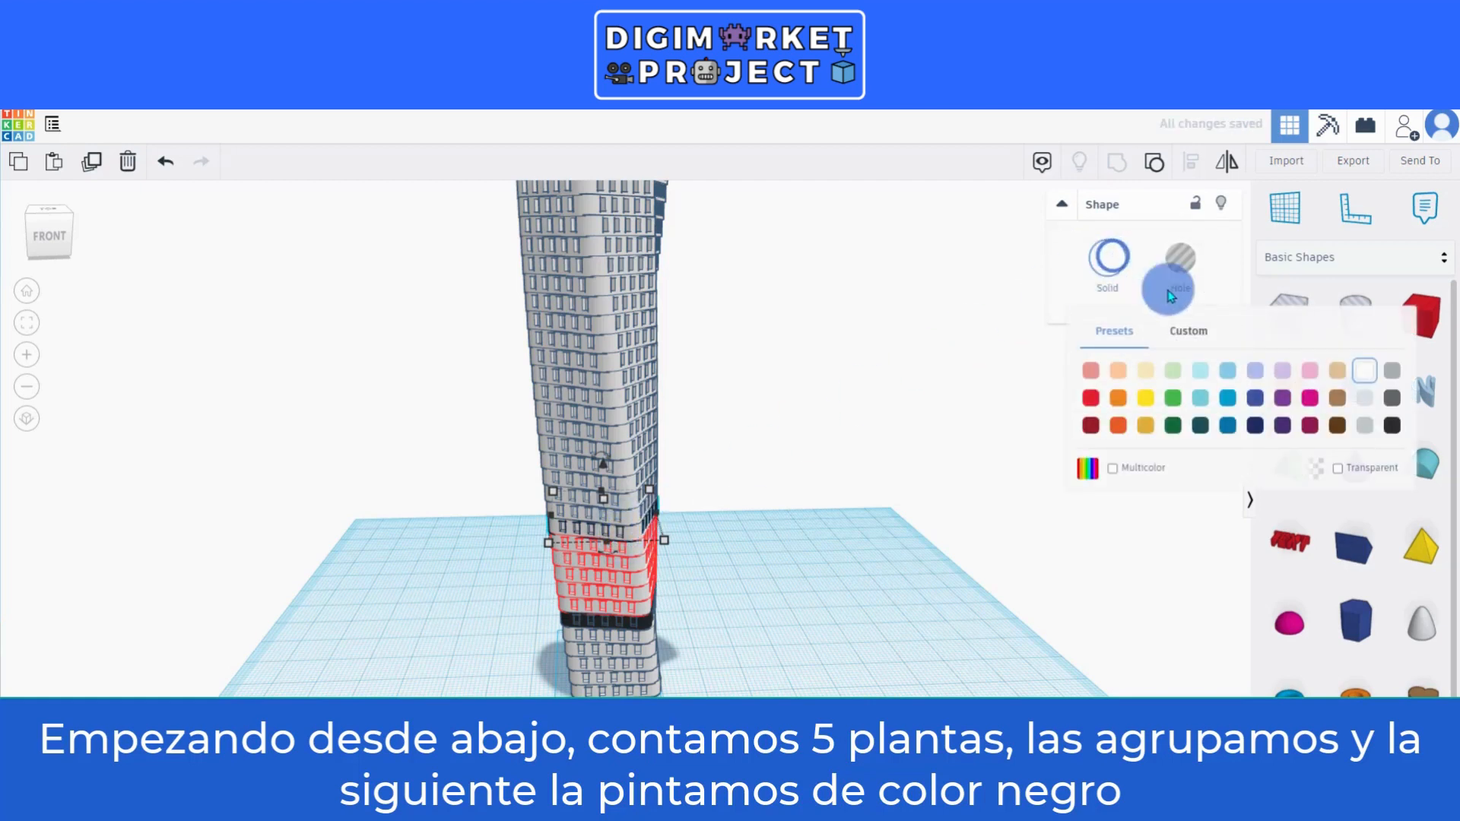
pyautogui.click(1390, 426)
pyautogui.click(805, 532)
# Group the five floors above the second black floor into a third block and color the floor directly above it black.
pyautogui.click(621, 508)
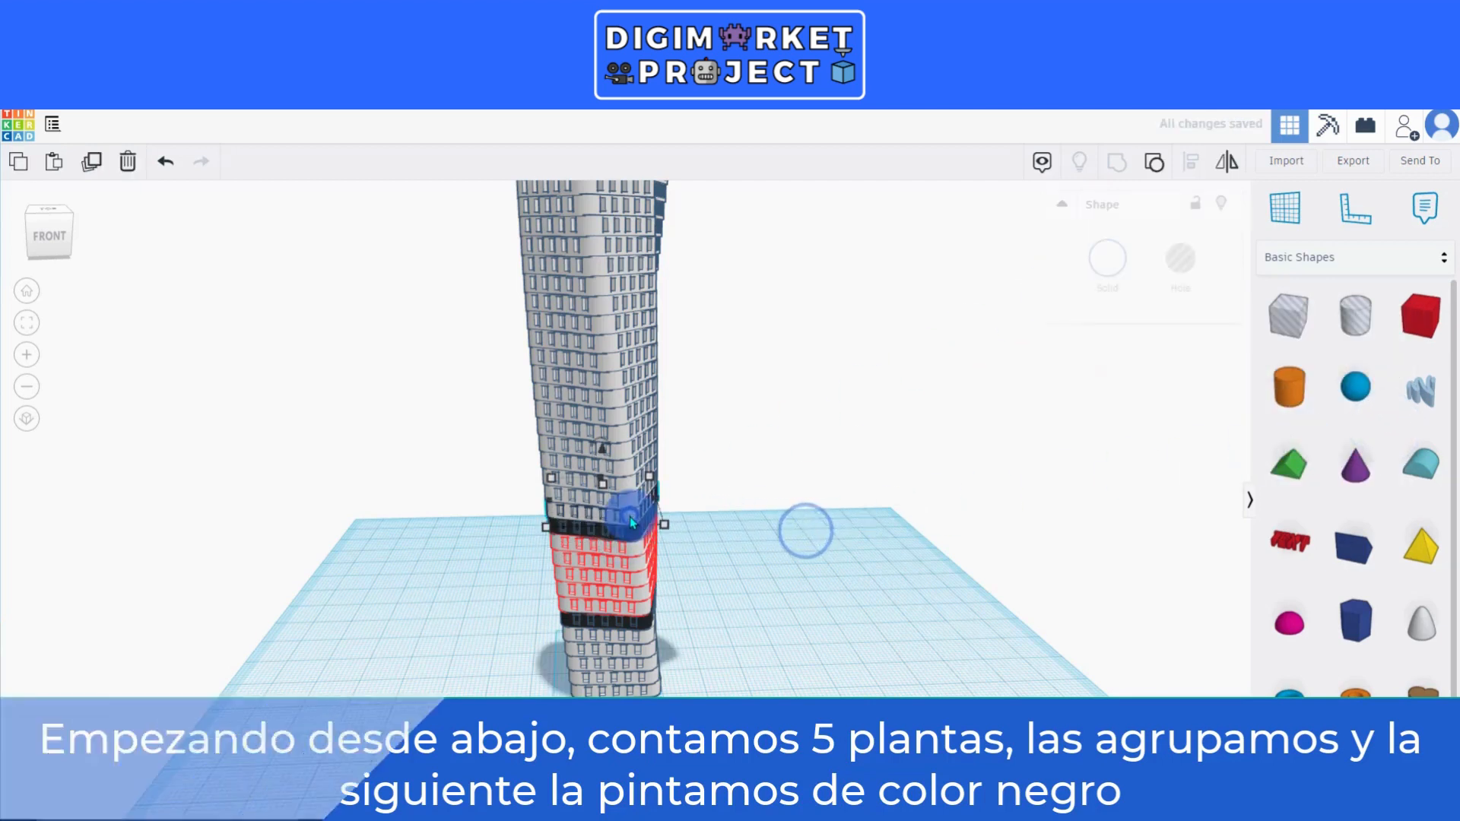
pyautogui.keyDown('shift'); pyautogui.click(625, 499); pyautogui.keyUp('shift')
pyautogui.keyDown('shift'); pyautogui.click(621, 479); pyautogui.keyUp('shift')
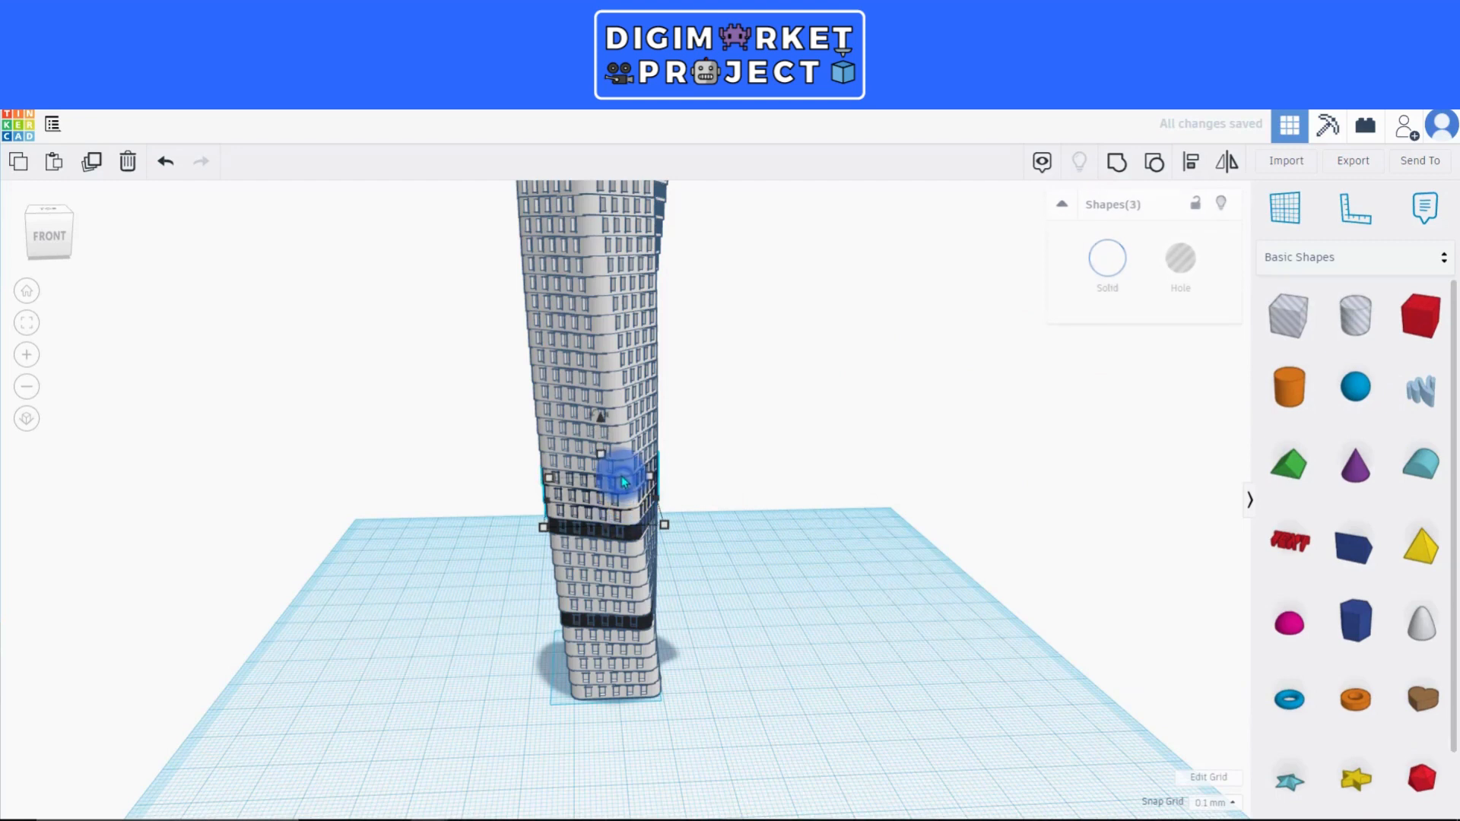
pyautogui.keyDown('shift'); pyautogui.click(619, 459); pyautogui.keyUp('shift')
pyautogui.keyDown('shift'); pyautogui.click(617, 439); pyautogui.keyUp('shift')
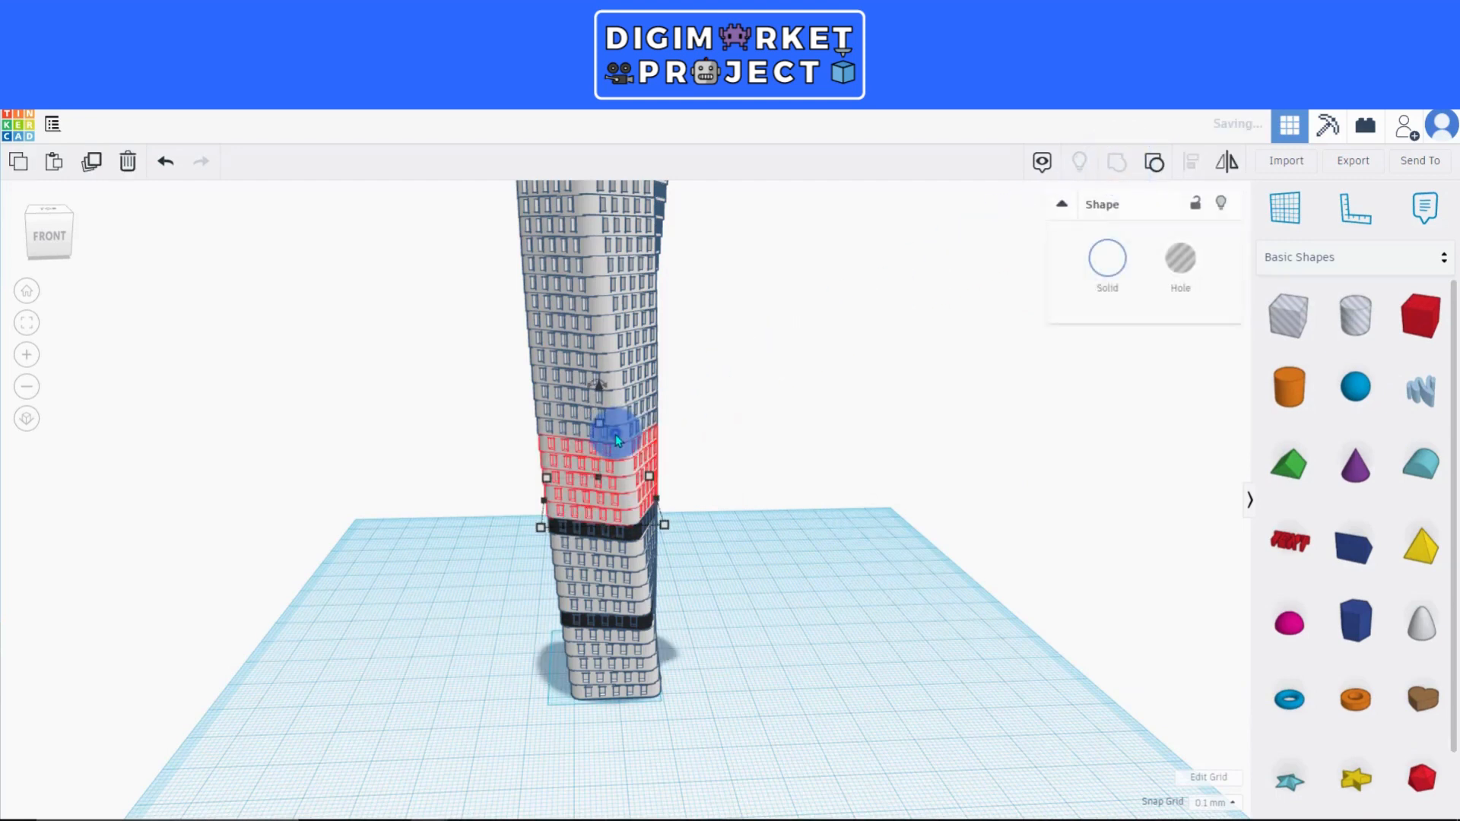
pyautogui.click(1120, 278)
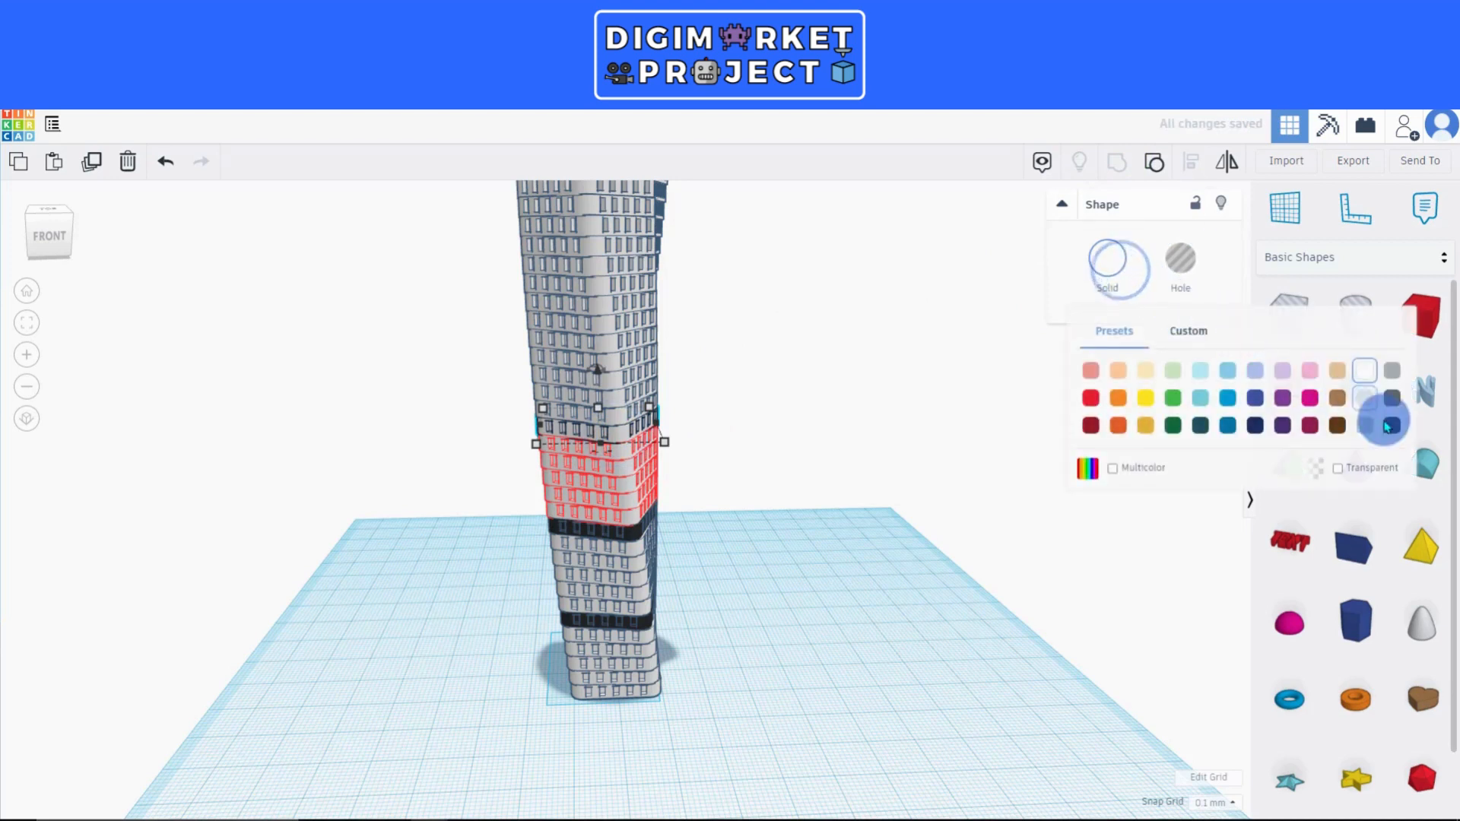
pyautogui.click(817, 394)
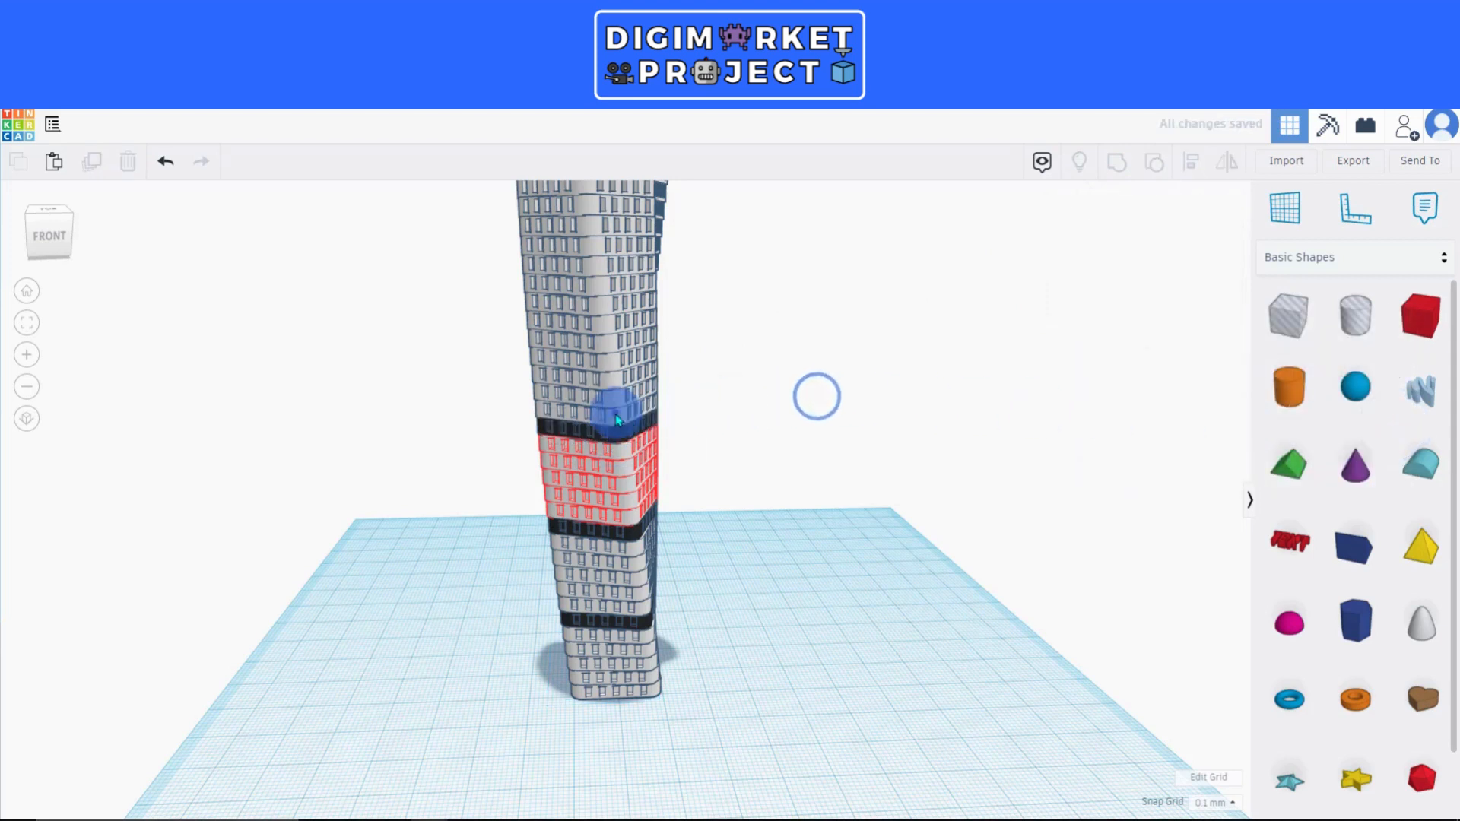
# Group the five floors above the third black floor into a fourth block and color the floor directly above it black.
pyautogui.click(590, 410)
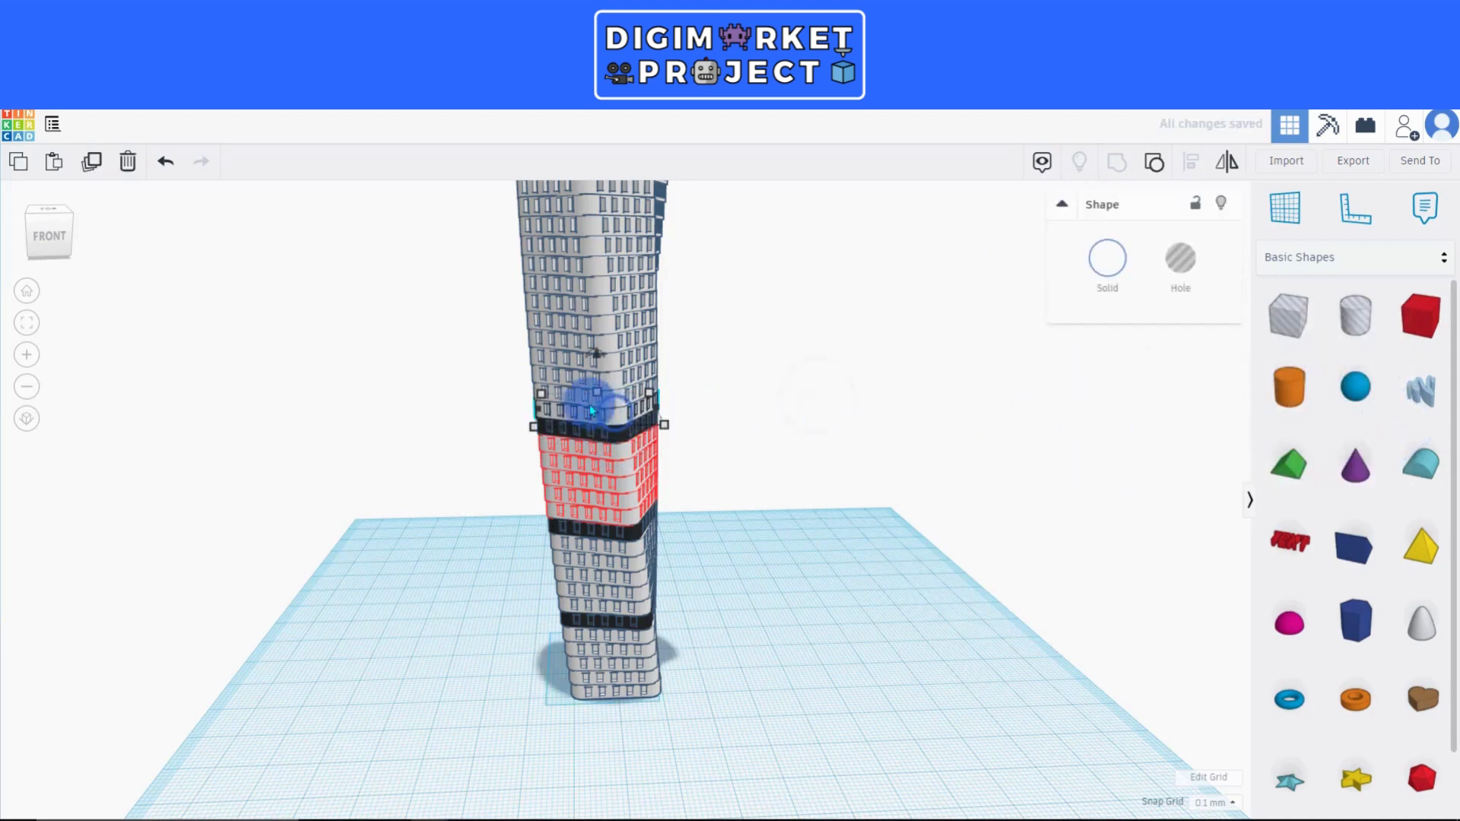
pyautogui.keyDown('shift'); pyautogui.click(564, 358); pyautogui.keyUp('shift')
pyautogui.keyDown('shift'); pyautogui.click(564, 339); pyautogui.keyUp('shift')
pyautogui.keyDown('shift'); pyautogui.click(613, 328); pyautogui.keyUp('shift')
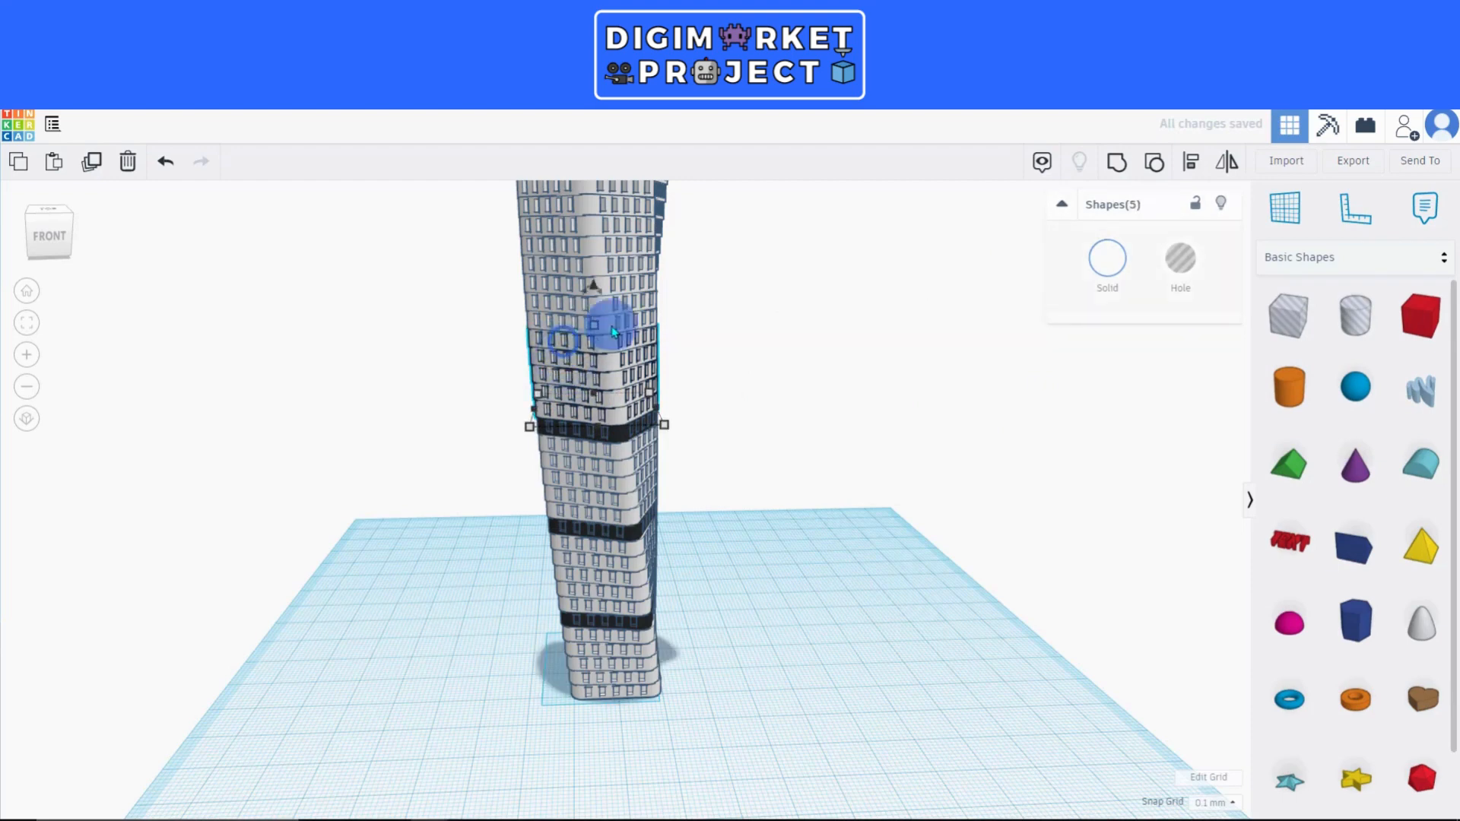
pyautogui.click(1110, 161)
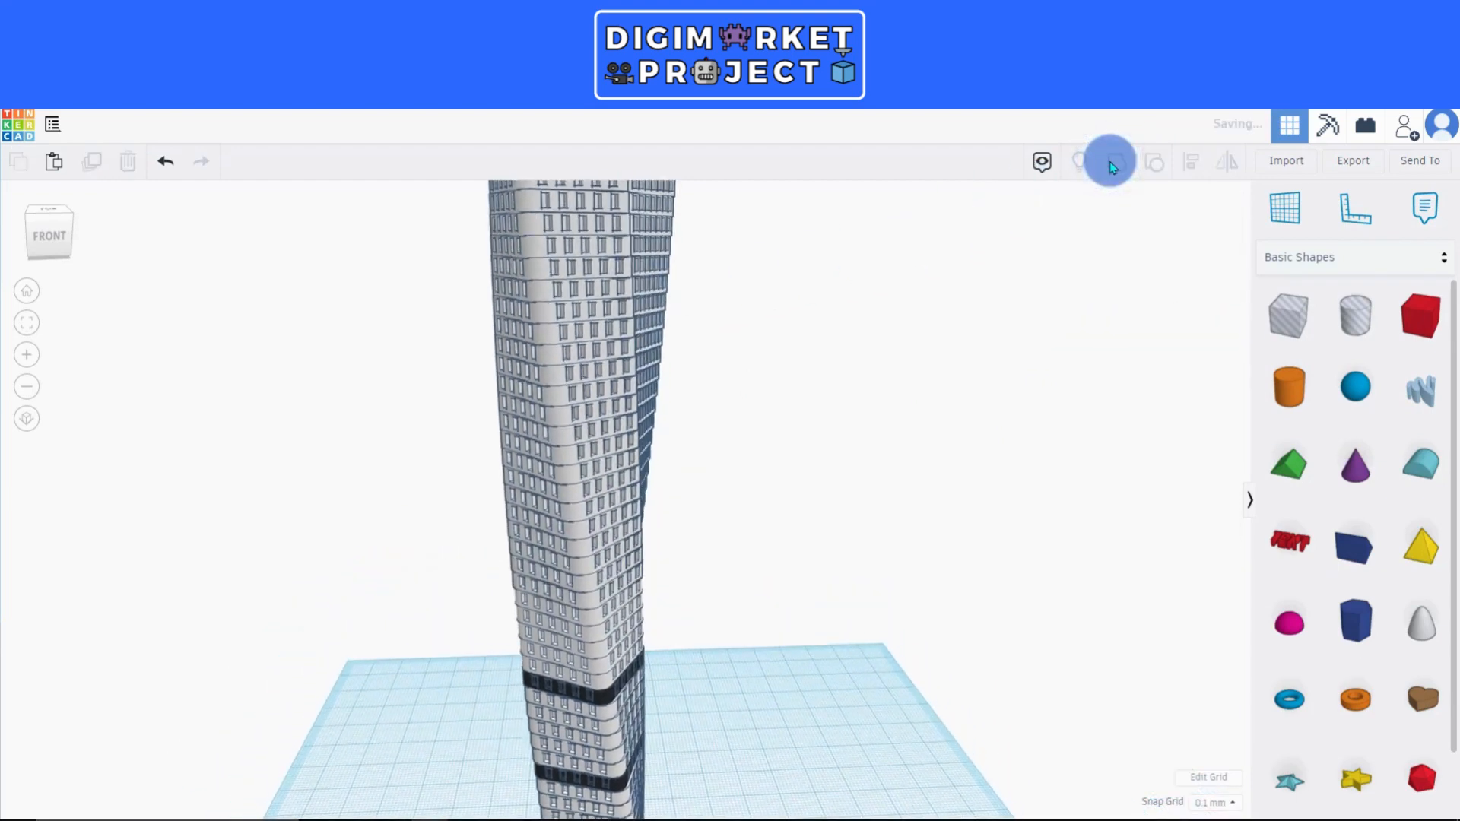
pyautogui.click(577, 578)
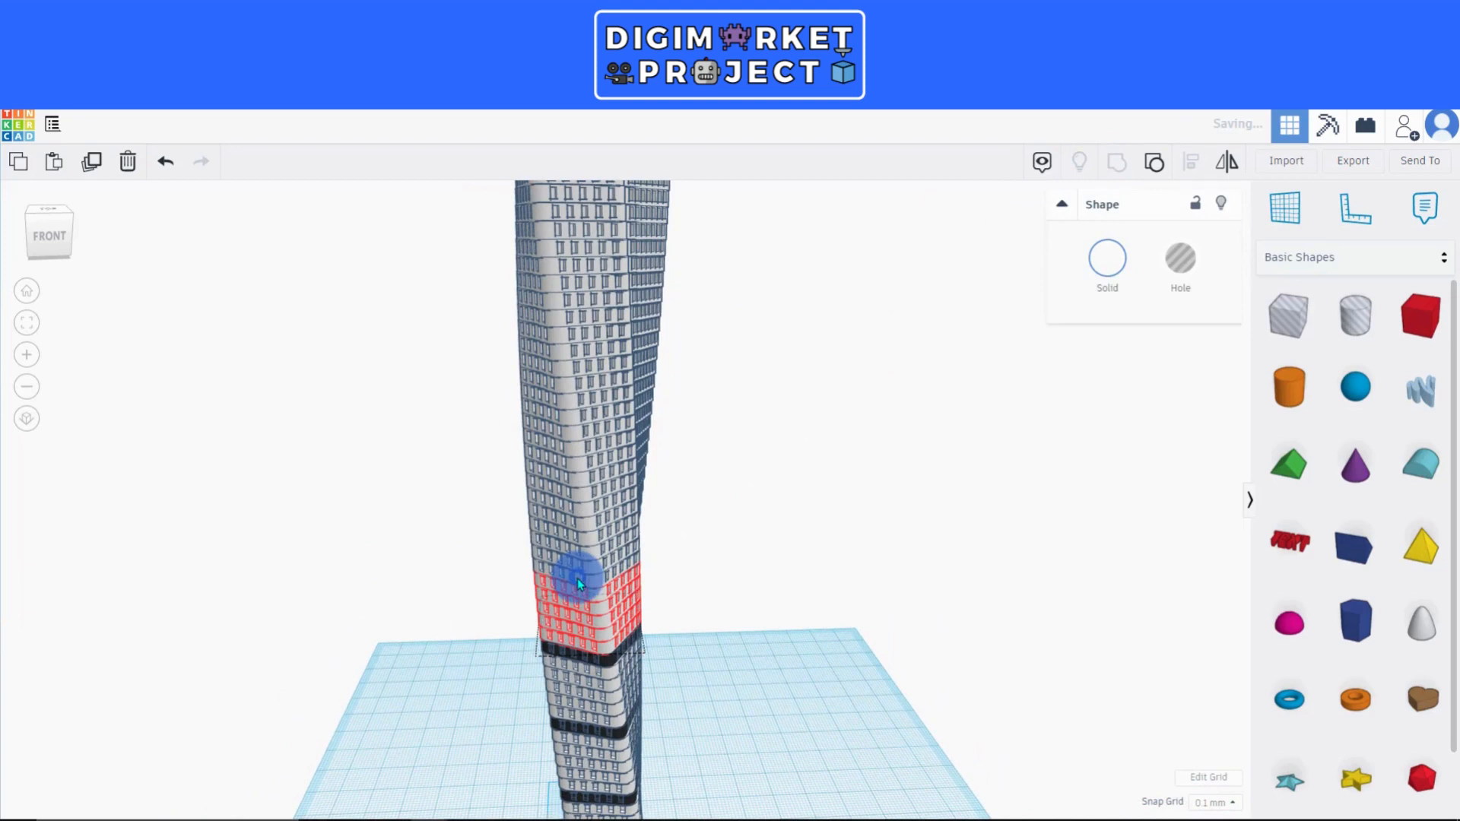
pyautogui.click(1110, 264)
pyautogui.click(1391, 425)
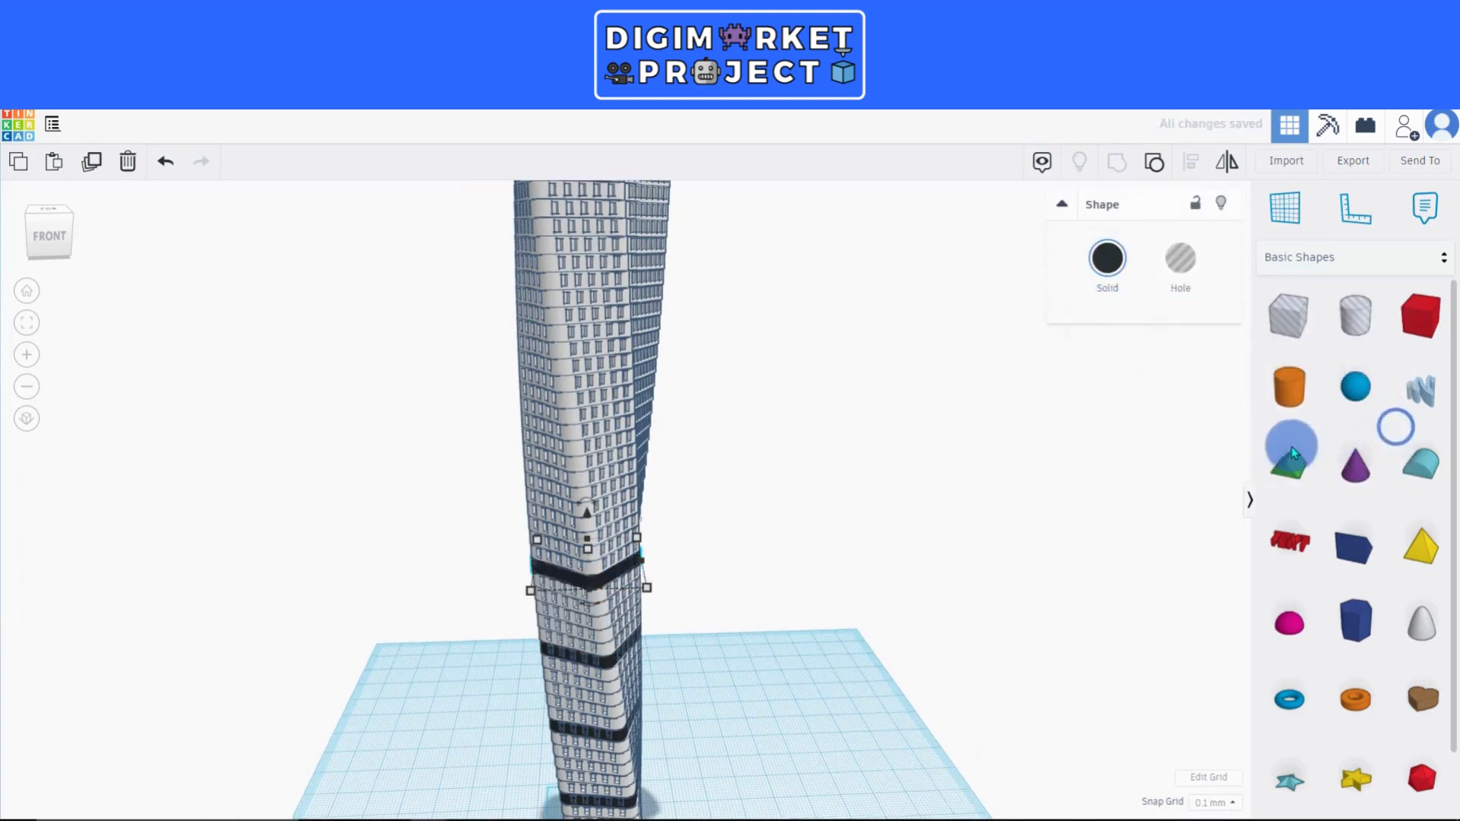
# Group the five floors above the fourth black floor into a fifth block and color the floor directly above it black.
pyautogui.click(578, 595)
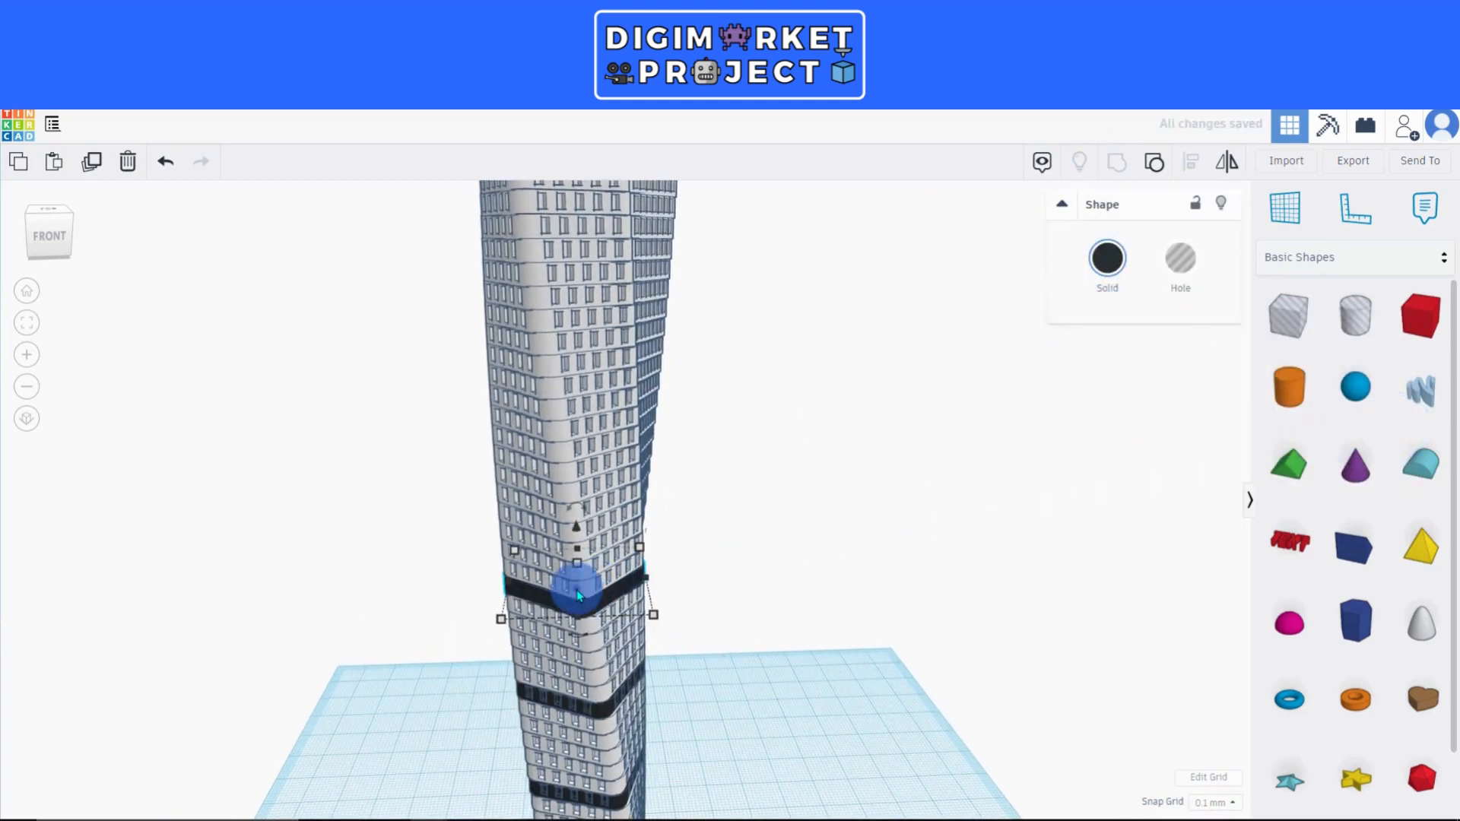
pyautogui.keyDown('shift'); pyautogui.click(555, 554); pyautogui.keyUp('shift')
pyautogui.keyDown('shift'); pyautogui.click(551, 526); pyautogui.keyUp('shift')
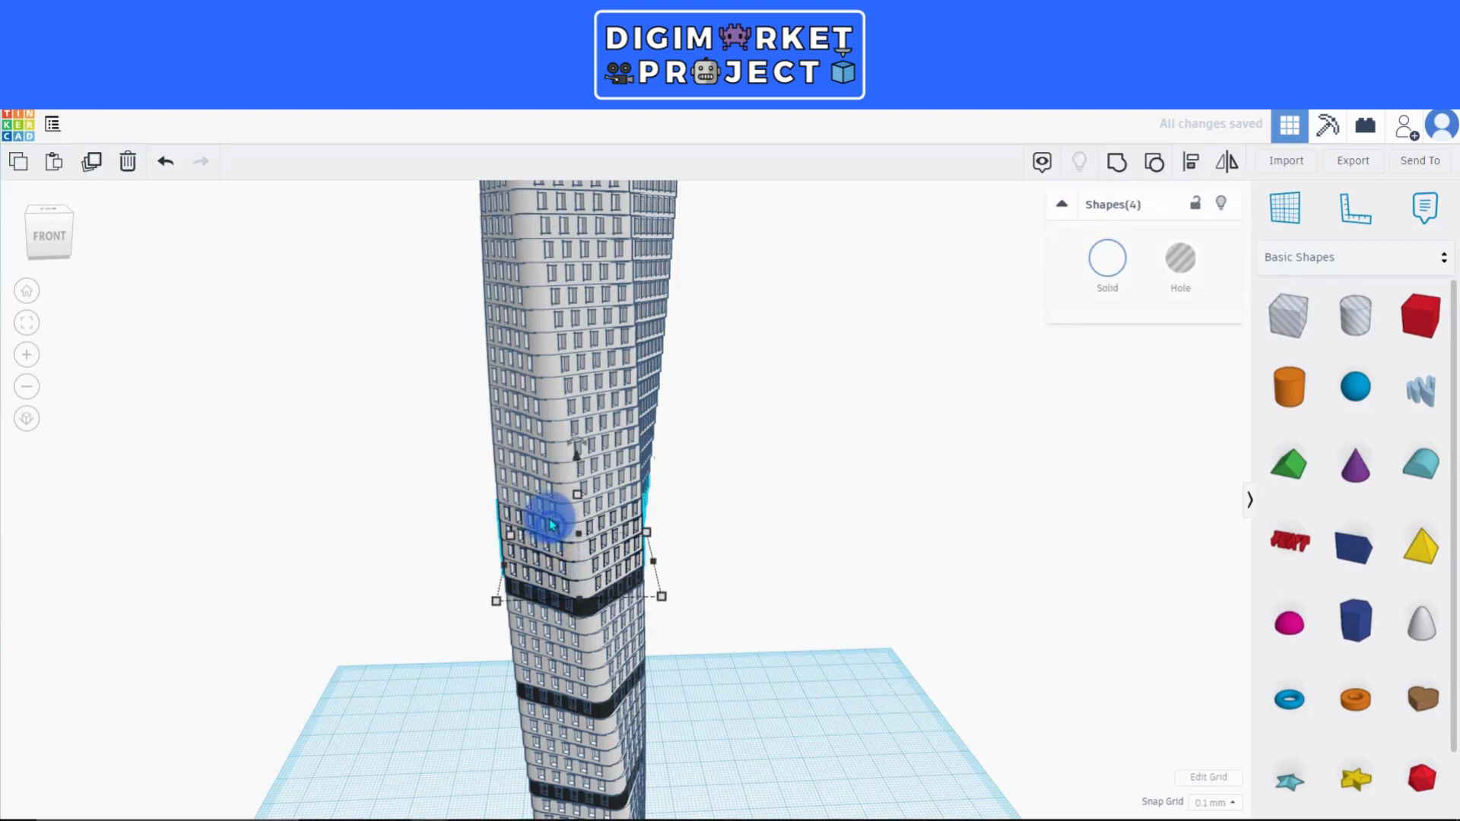
pyautogui.keyDown('shift'); pyautogui.click(548, 517); pyautogui.keyUp('shift')
pyautogui.keyDown('shift'); pyautogui.click(548, 508); pyautogui.keyUp('shift')
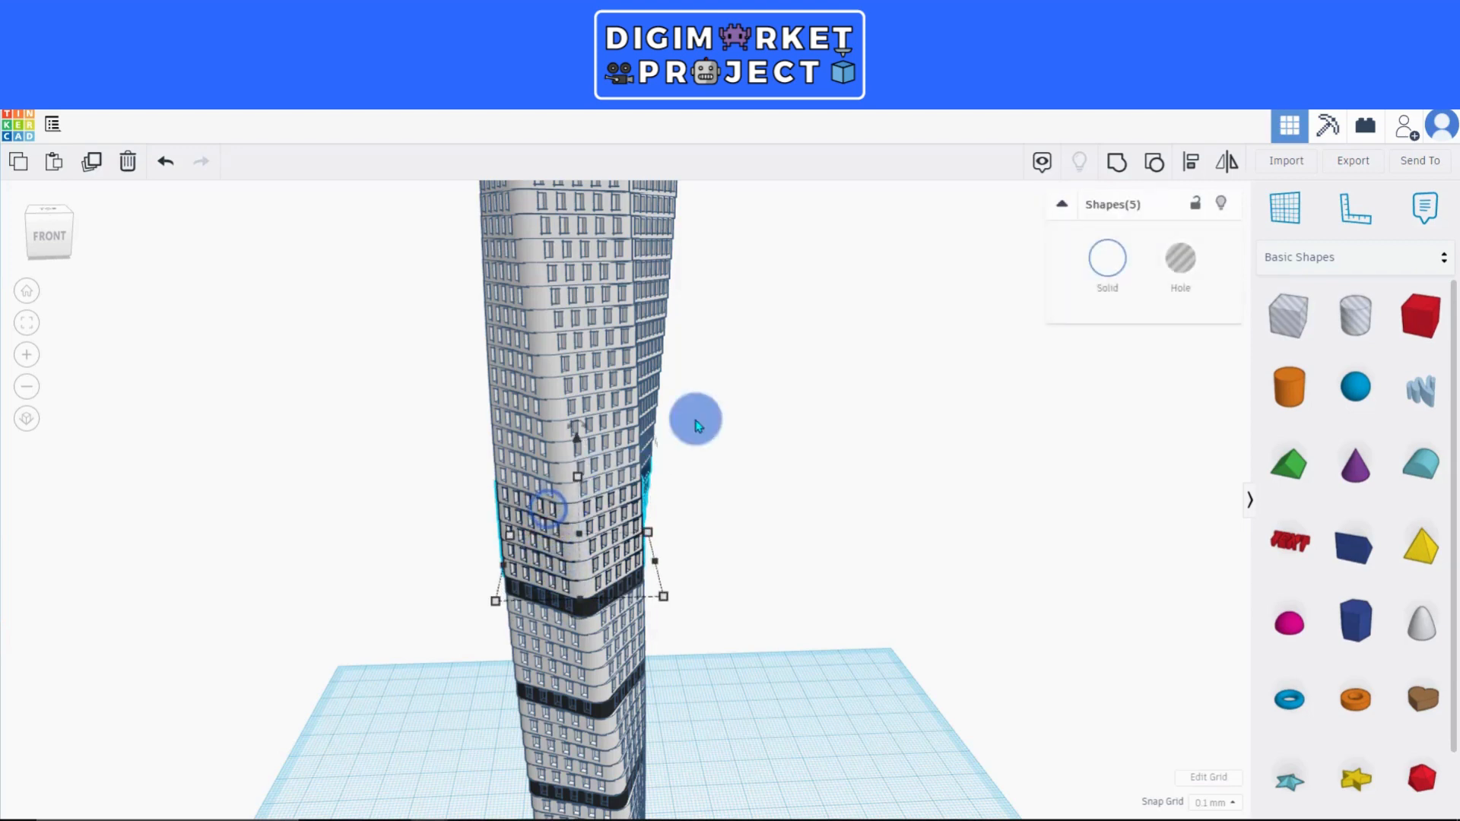
pyautogui.click(1117, 167)
pyautogui.click(564, 490)
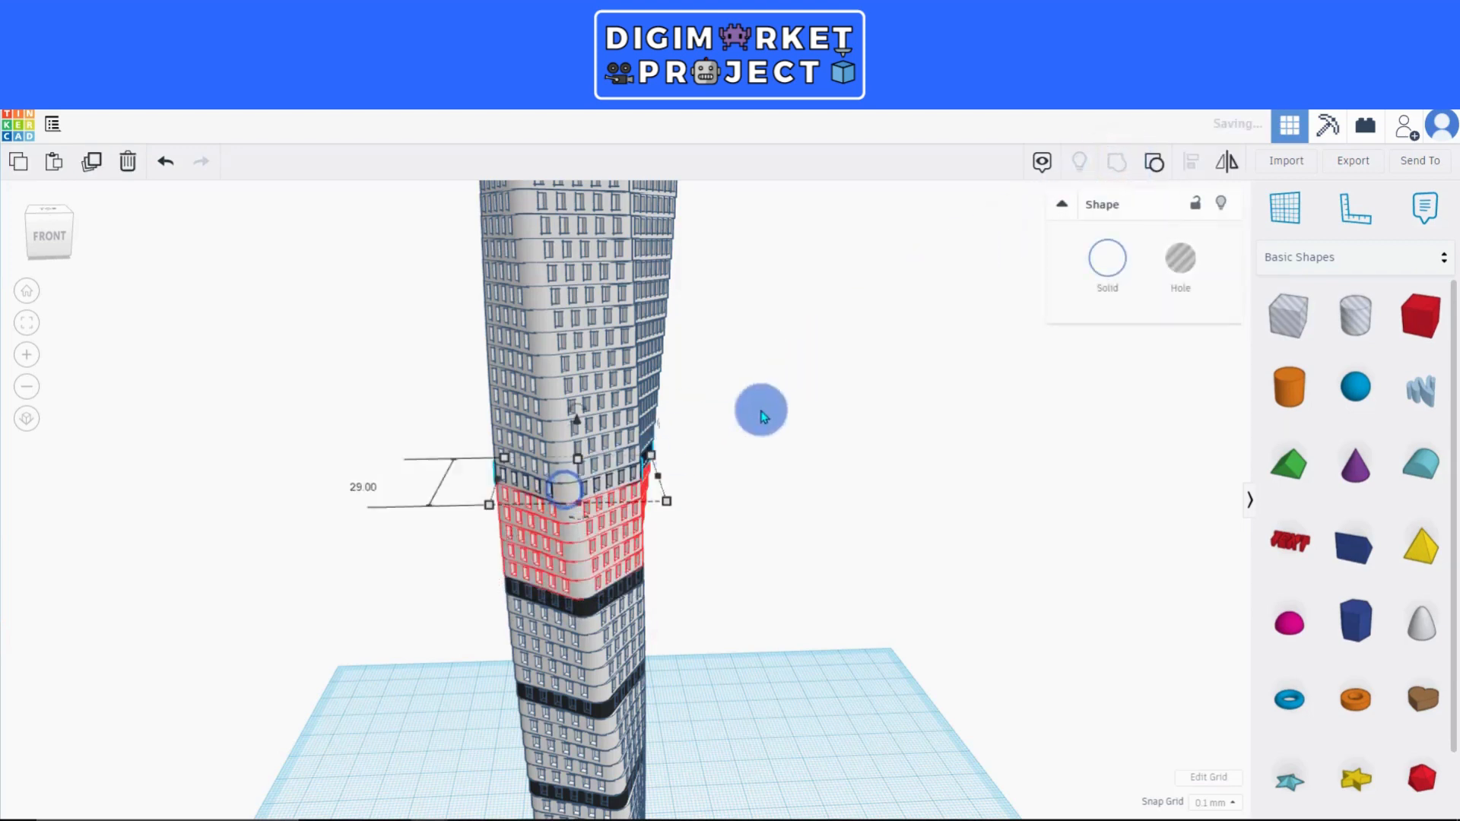
pyautogui.click(1115, 261)
pyautogui.click(1393, 428)
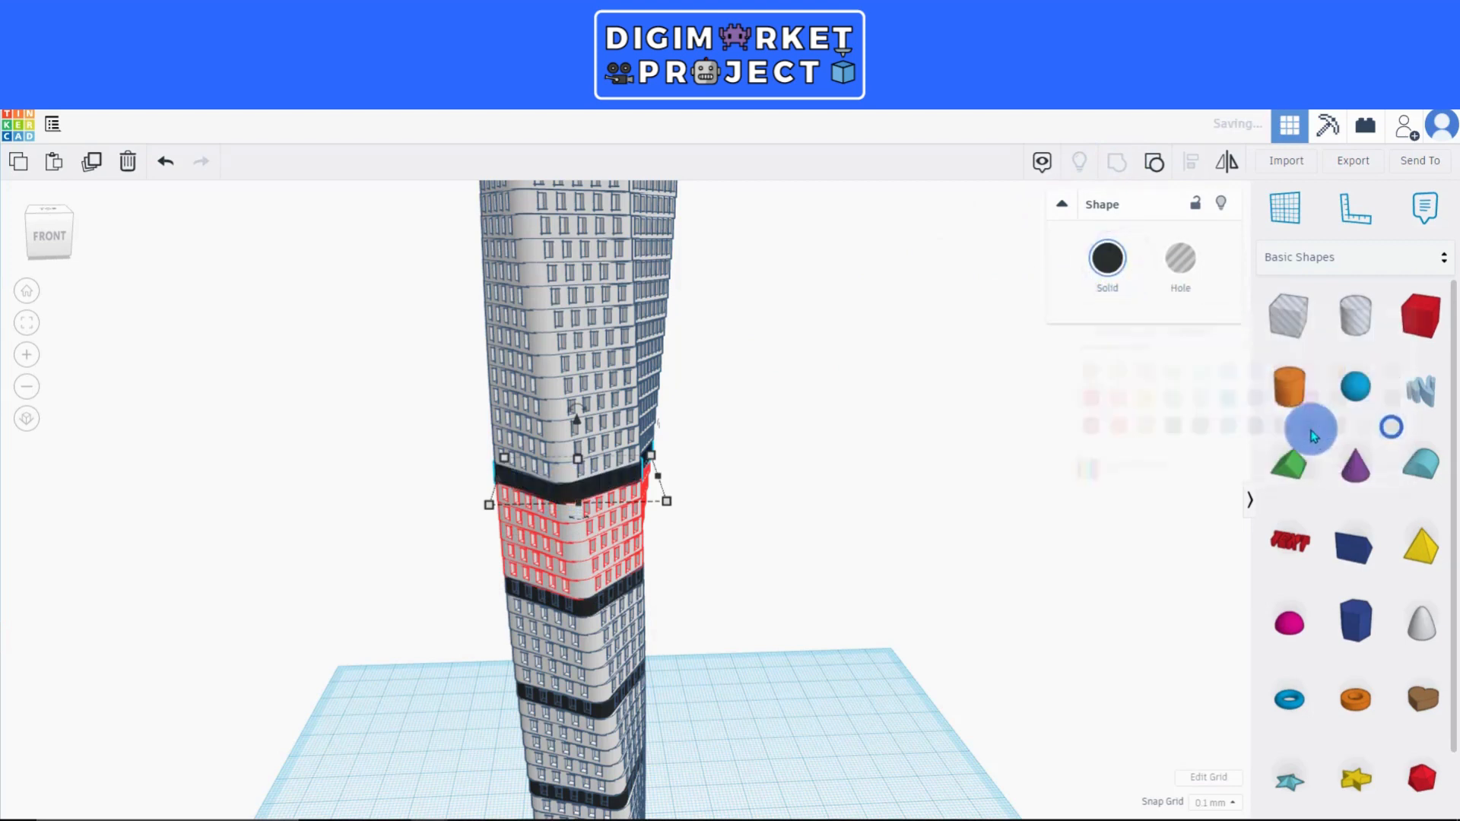
pyautogui.click(827, 441)
# Group the five floors above the fifth black floor into a sixth block and color the floor directly above it black.
pyautogui.click(562, 451)
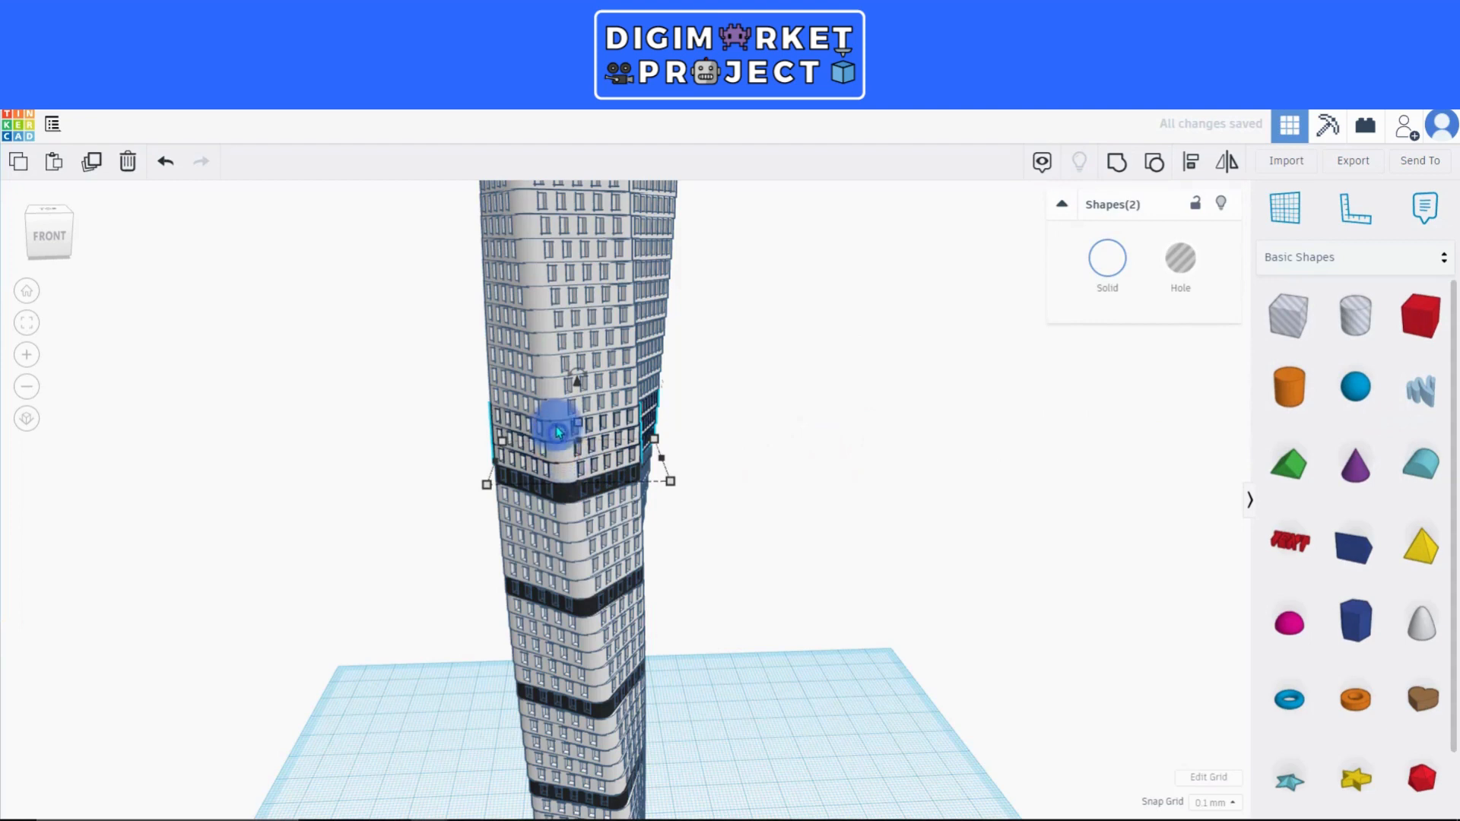
pyautogui.keyDown('shift'); pyautogui.click(554, 415); pyautogui.keyUp('shift')
pyautogui.keyDown('shift'); pyautogui.click(549, 386); pyautogui.keyUp('shift')
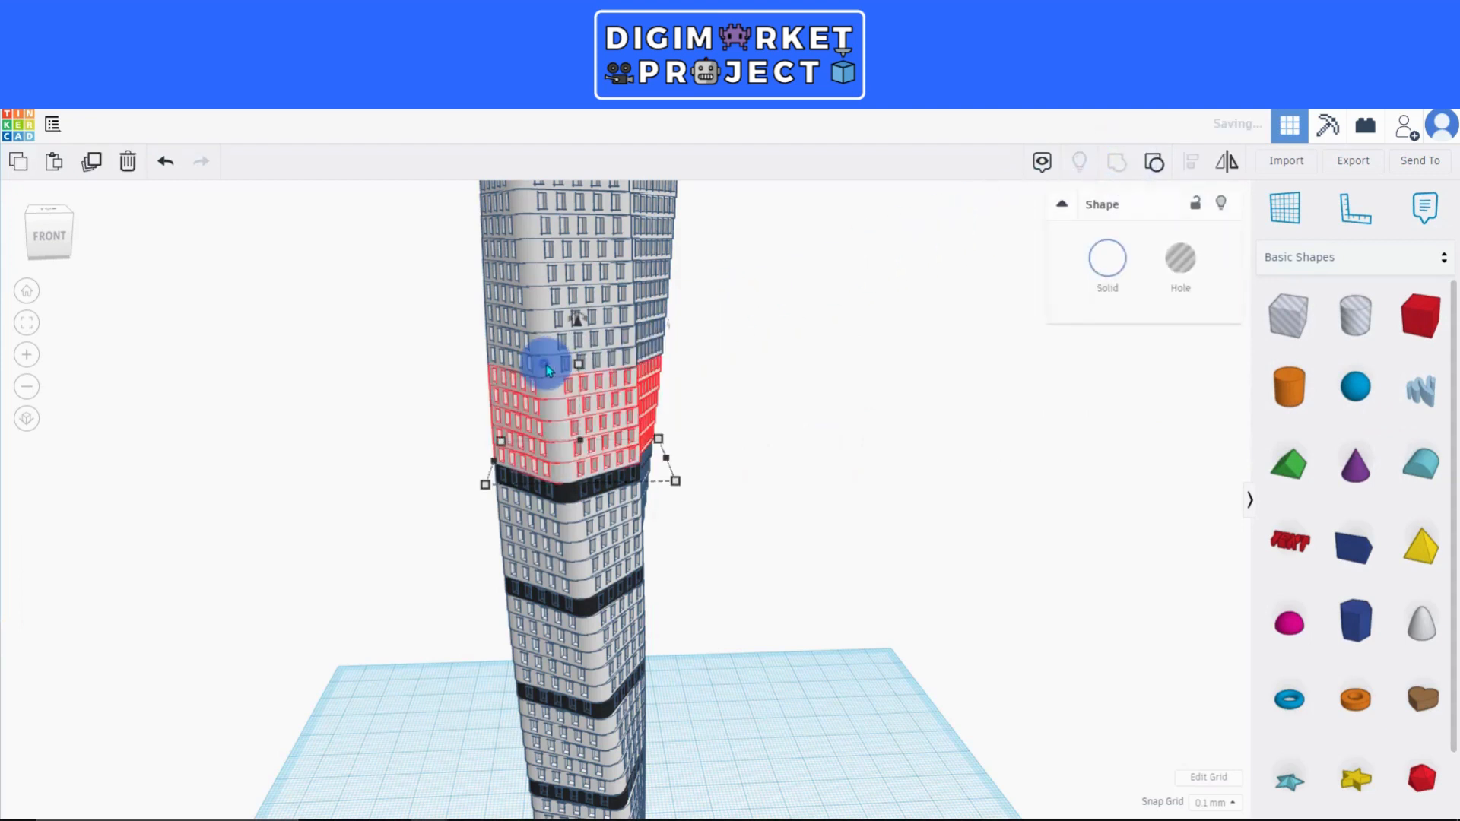
pyautogui.click(1122, 257)
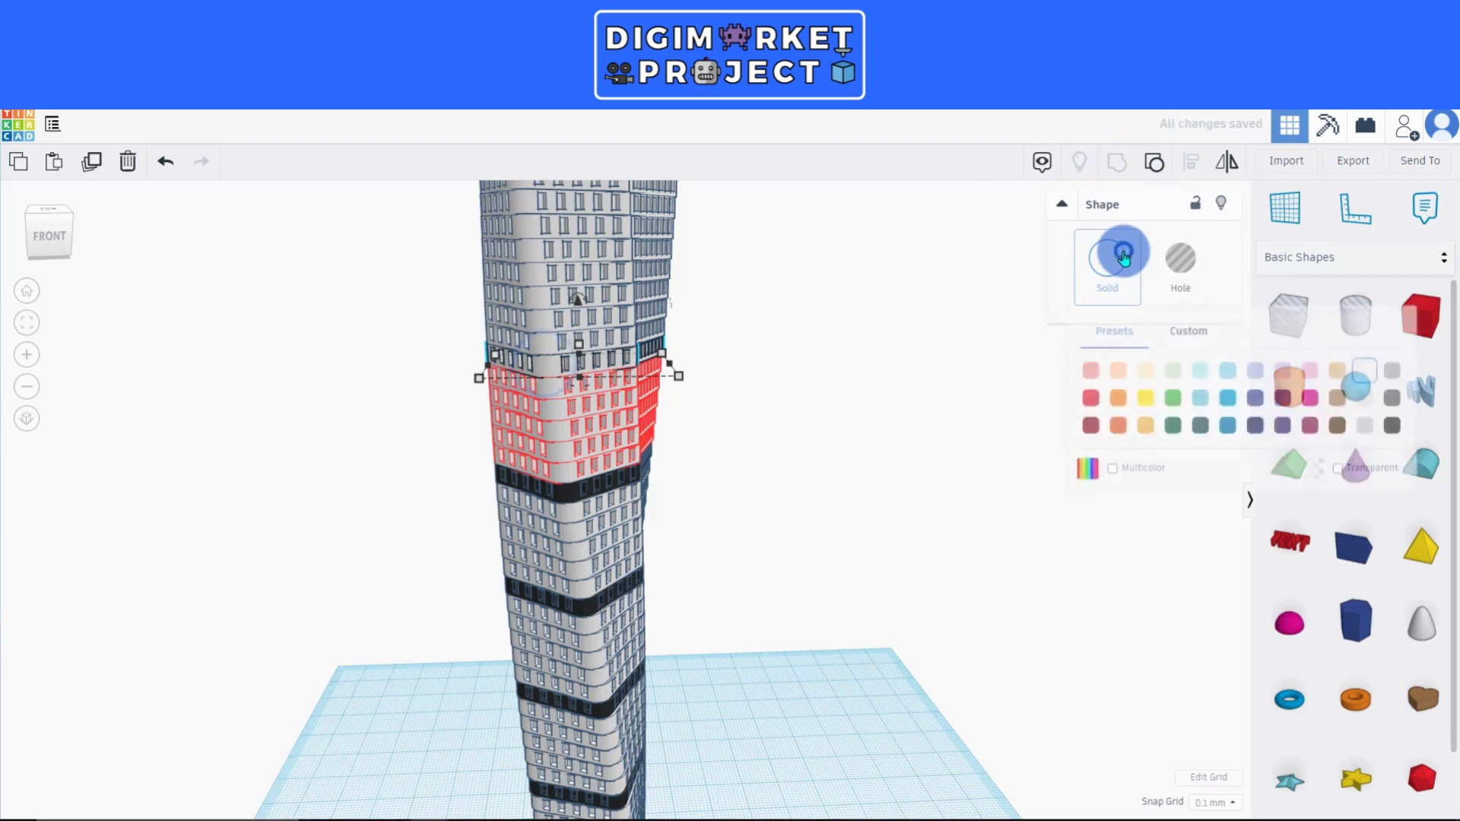
pyautogui.click(1392, 425)
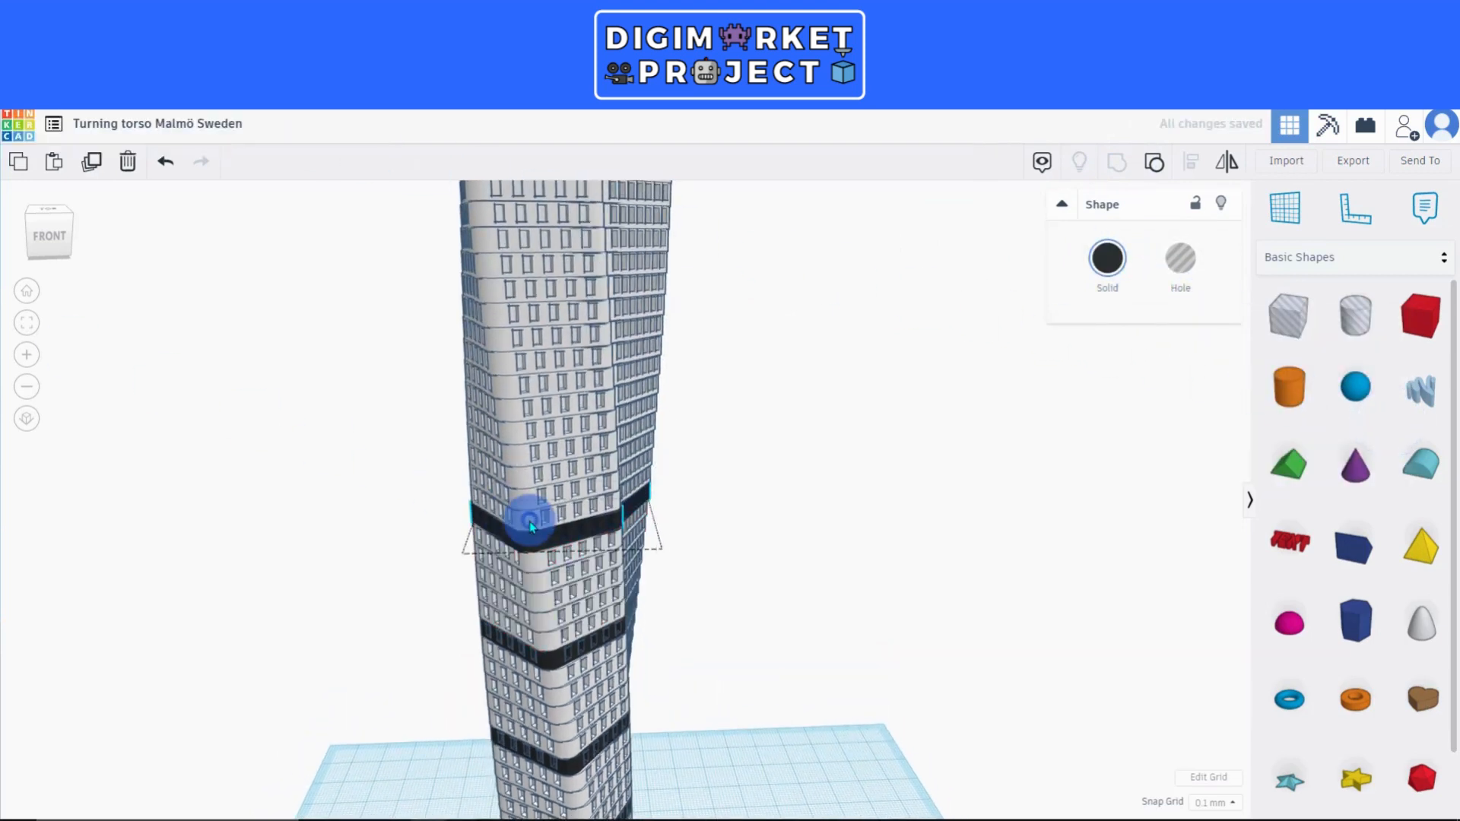
# Group the five floors above the sixth black floor into a seventh block and color the floor directly above it black.
pyautogui.keyDown('shift'); pyautogui.click(525, 493); pyautogui.keyUp('shift')
pyautogui.keyDown('shift'); pyautogui.click(523, 474); pyautogui.keyUp('shift')
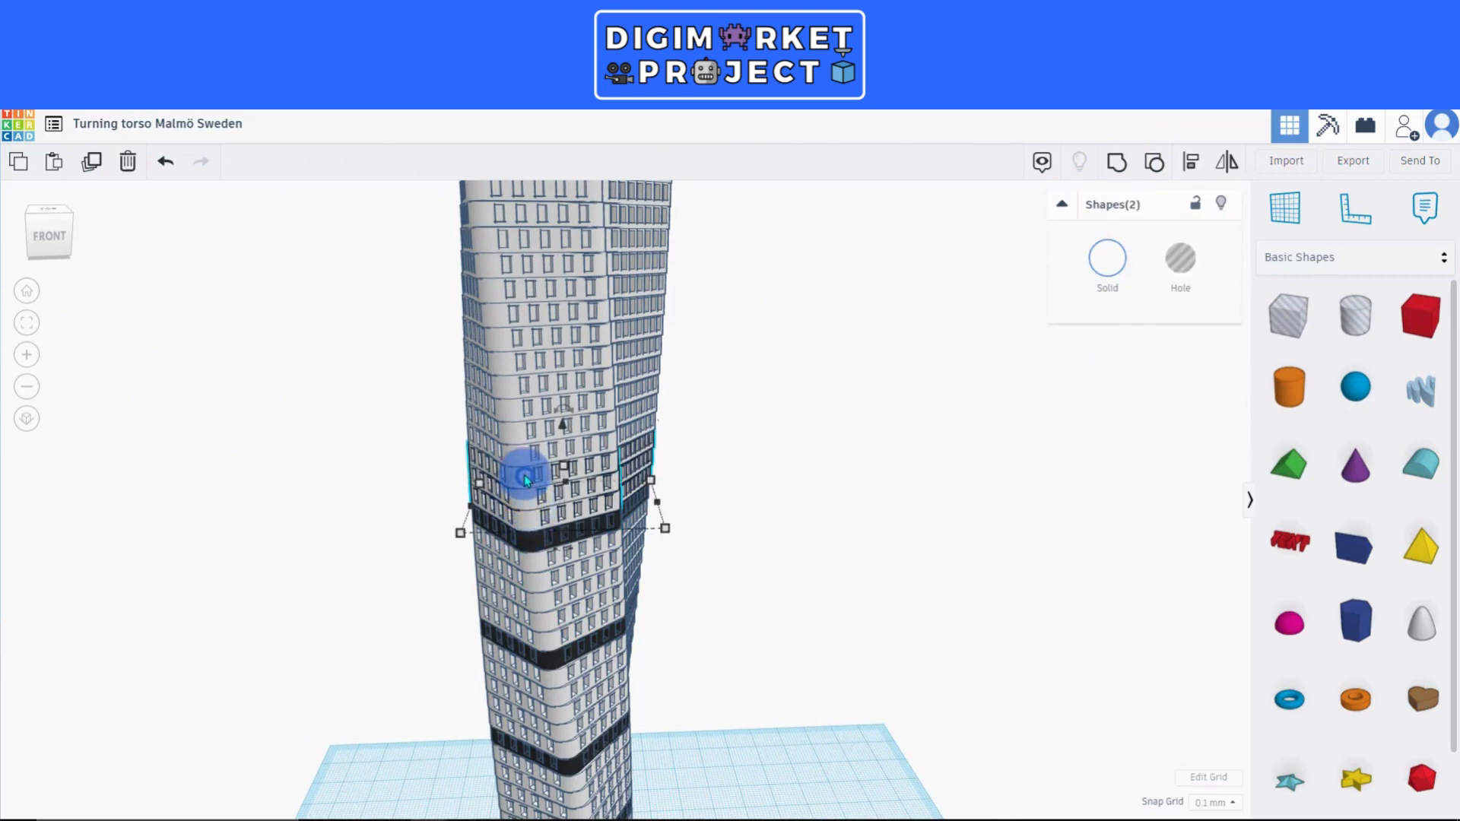
pyautogui.keyDown('shift'); pyautogui.click(511, 431); pyautogui.keyUp('shift')
pyautogui.keyDown('shift'); pyautogui.click(628, 381); pyautogui.keyUp('shift')
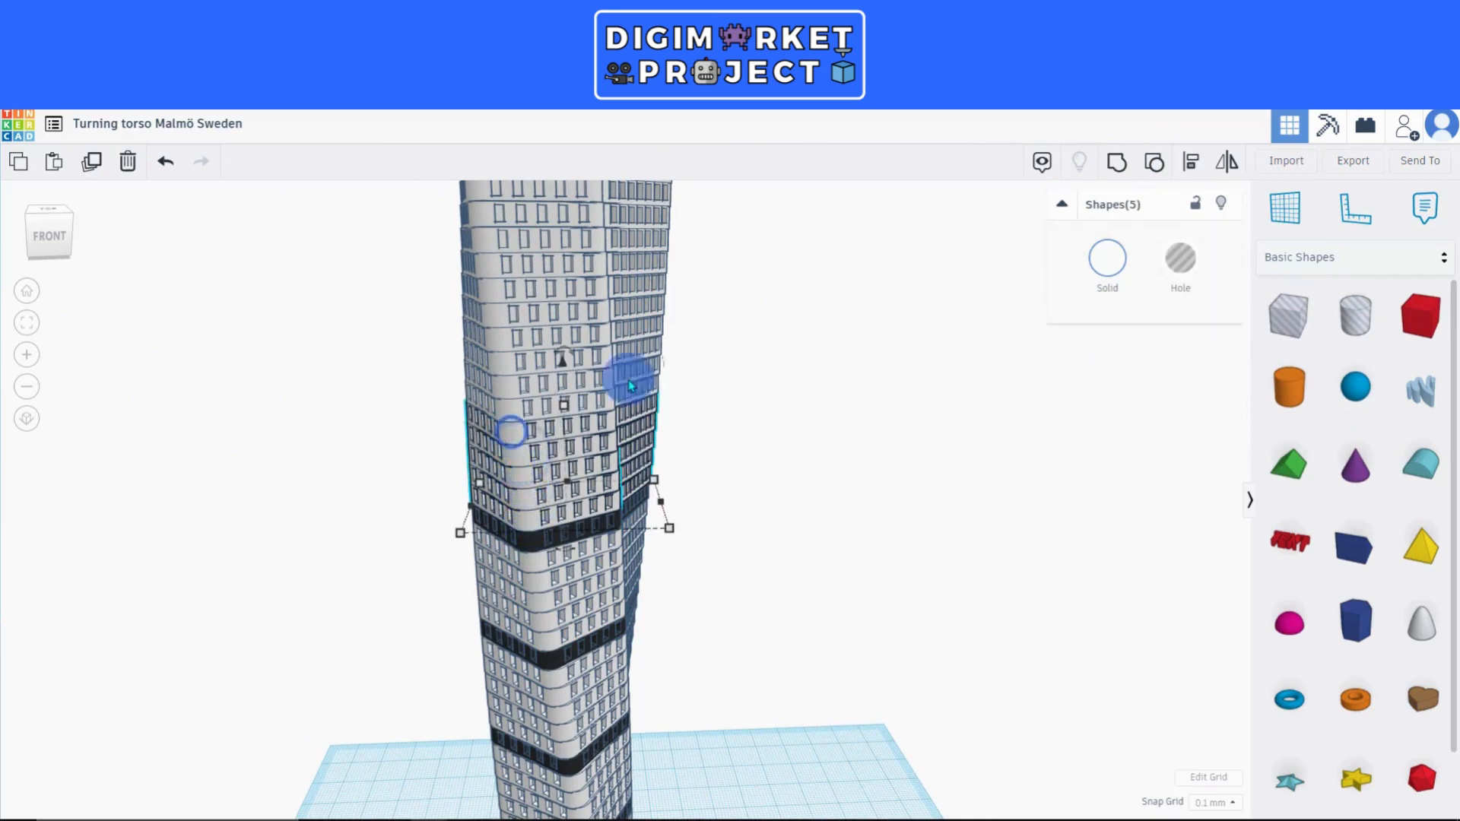
pyautogui.click(1111, 167)
pyautogui.click(509, 409)
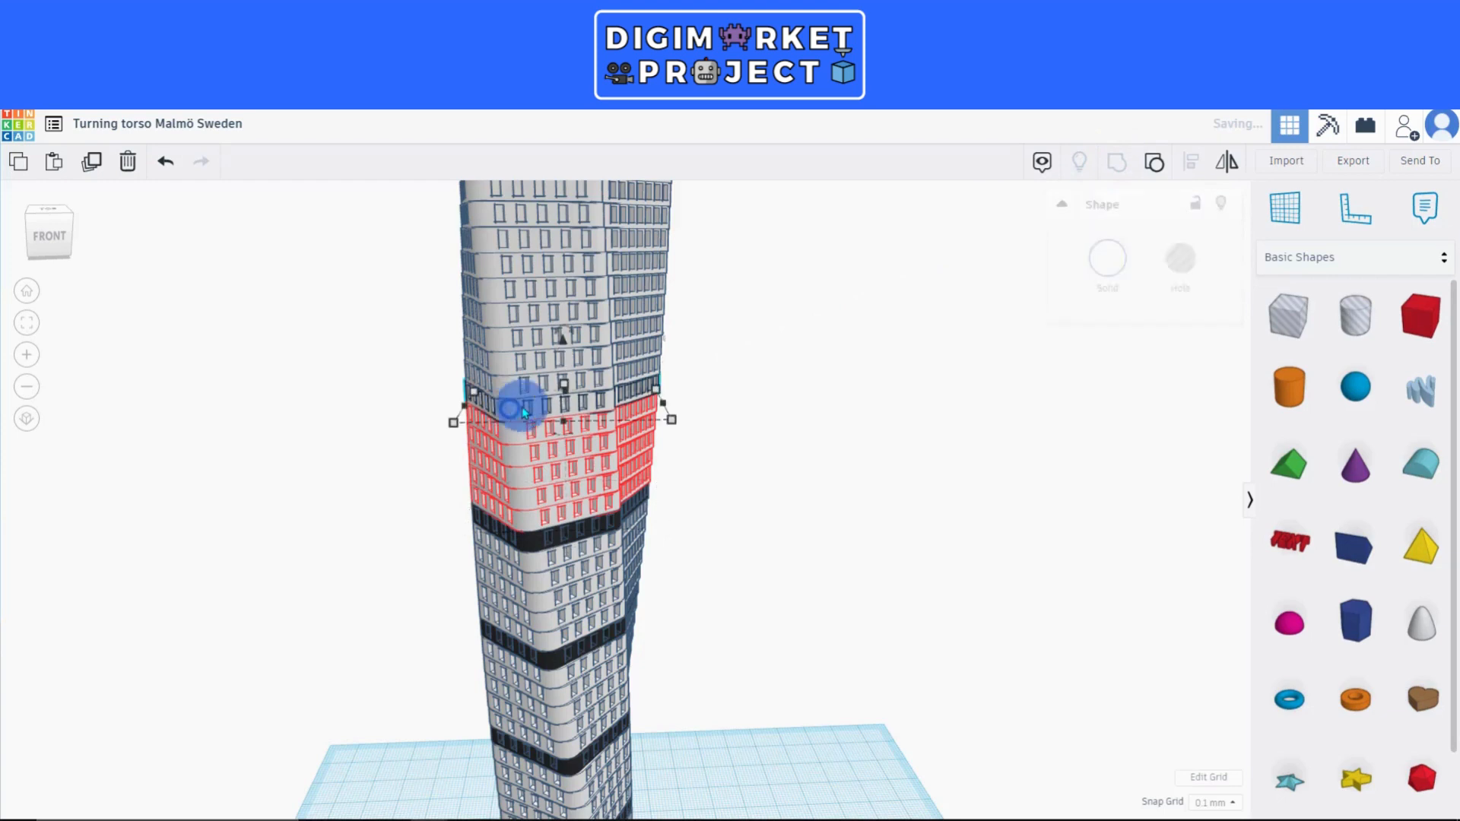
pyautogui.click(1112, 268)
pyautogui.click(1389, 428)
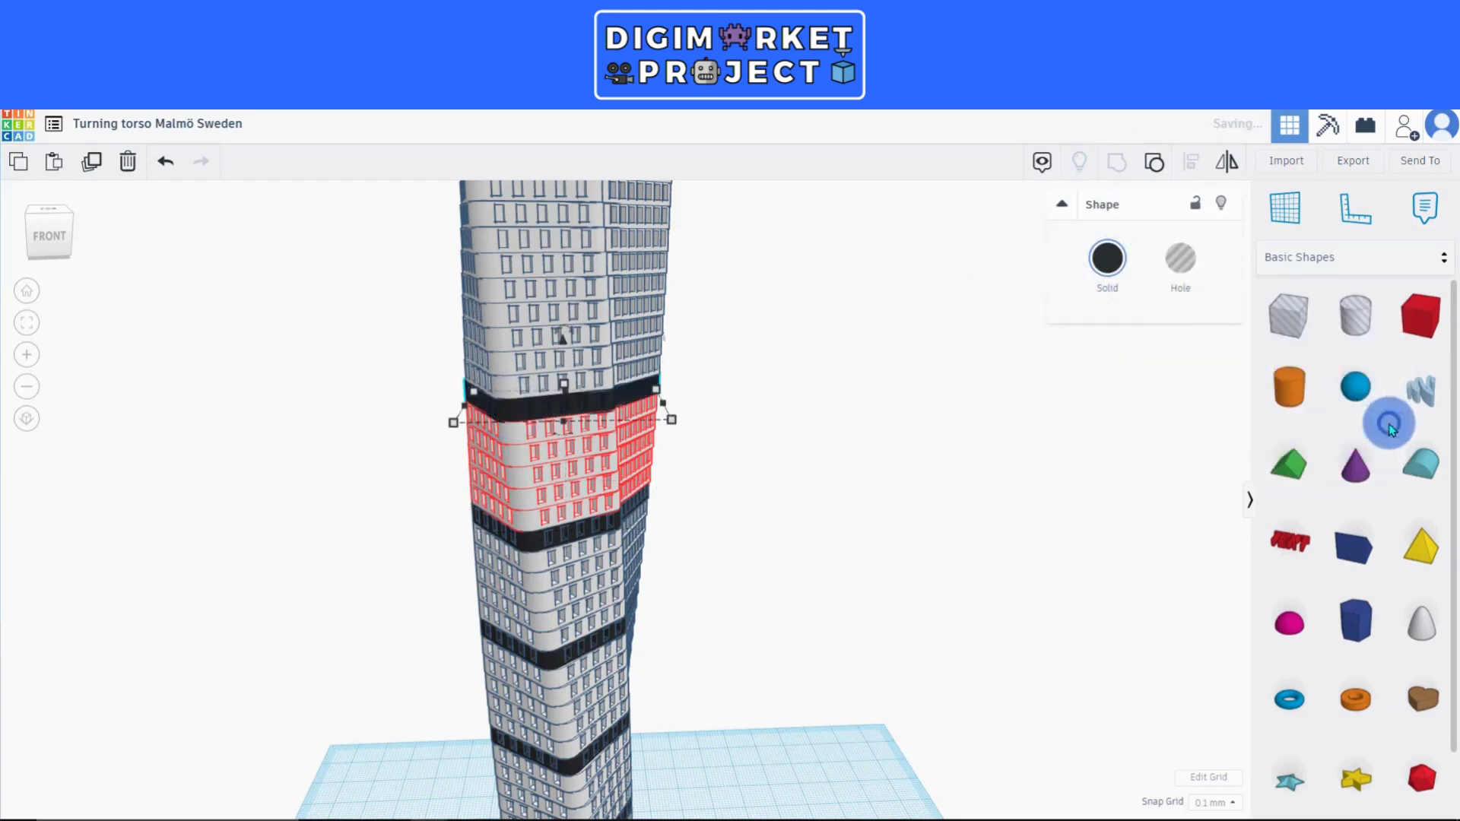
# Group the five floors above the seventh black floor into an eighth block and color the floor directly above it black.
pyautogui.moveTo(1008, 286); pyautogui.dragTo(999, 520, button='middle')
pyautogui.click(492, 643)
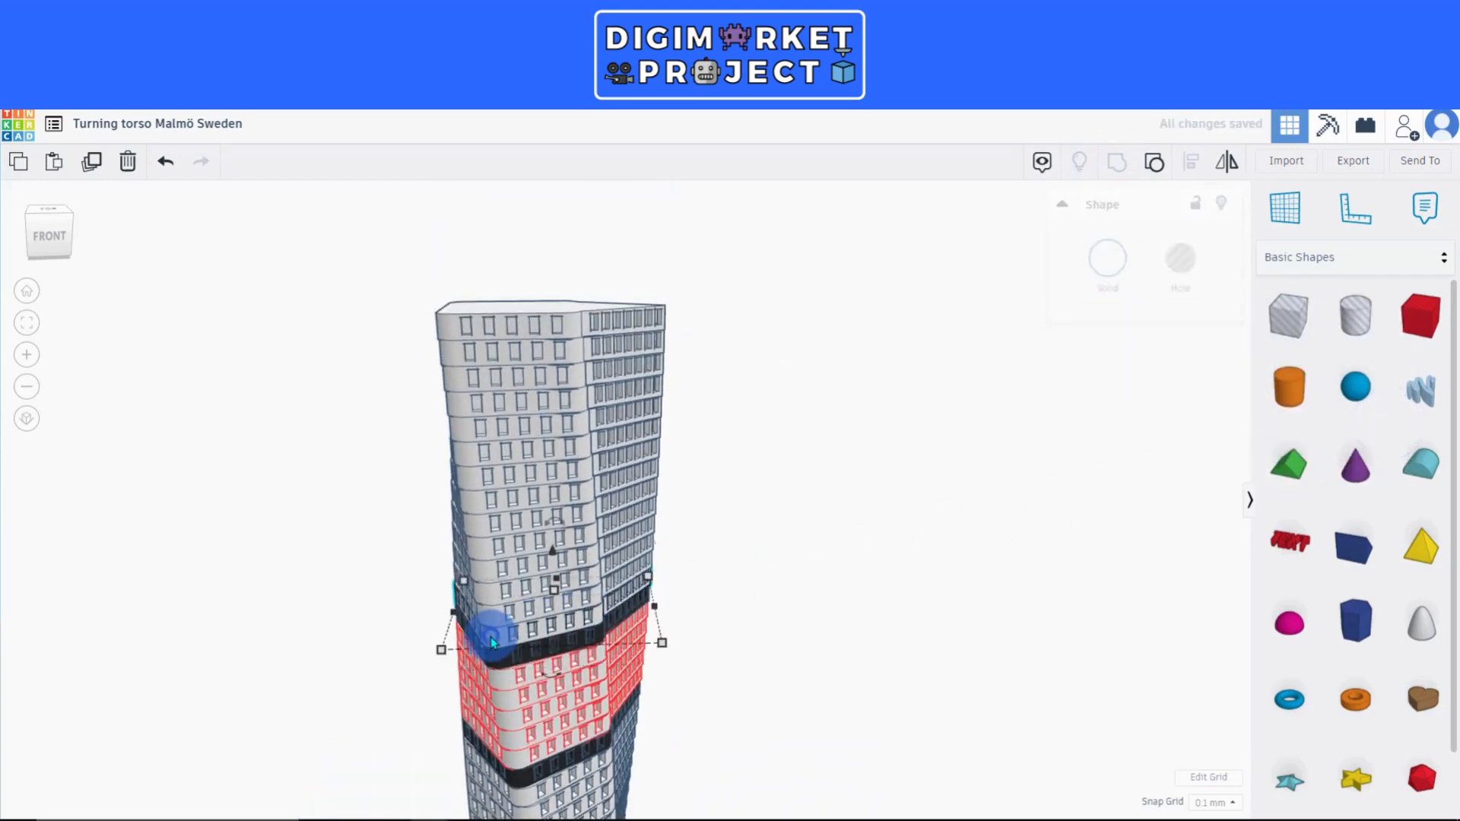
pyautogui.keyDown('shift'); pyautogui.click(494, 619); pyautogui.keyUp('shift')
pyautogui.keyDown('shift'); pyautogui.click(491, 598); pyautogui.keyUp('shift')
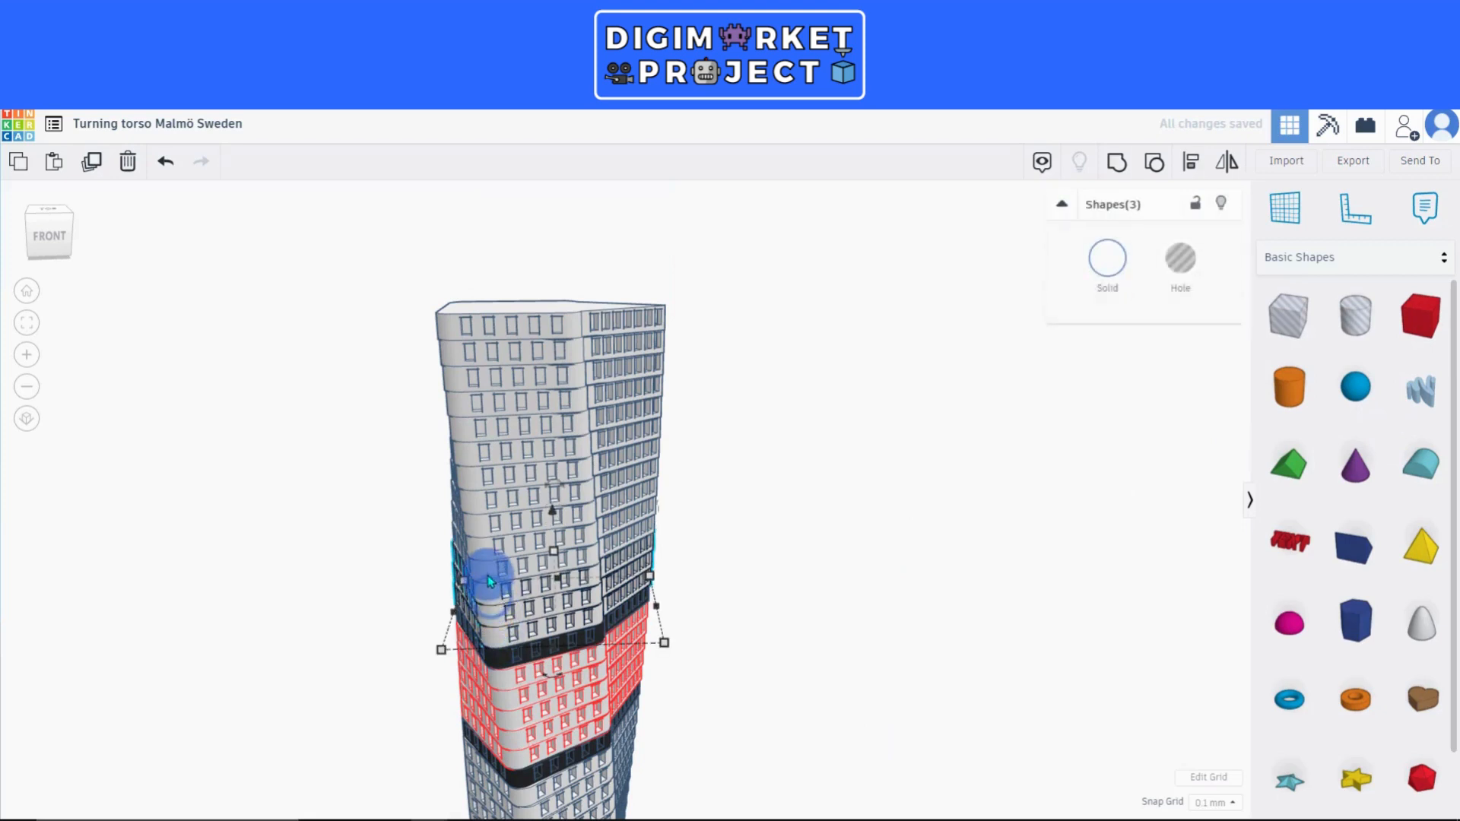
pyautogui.keyDown('shift'); pyautogui.click(488, 570); pyautogui.keyUp('shift')
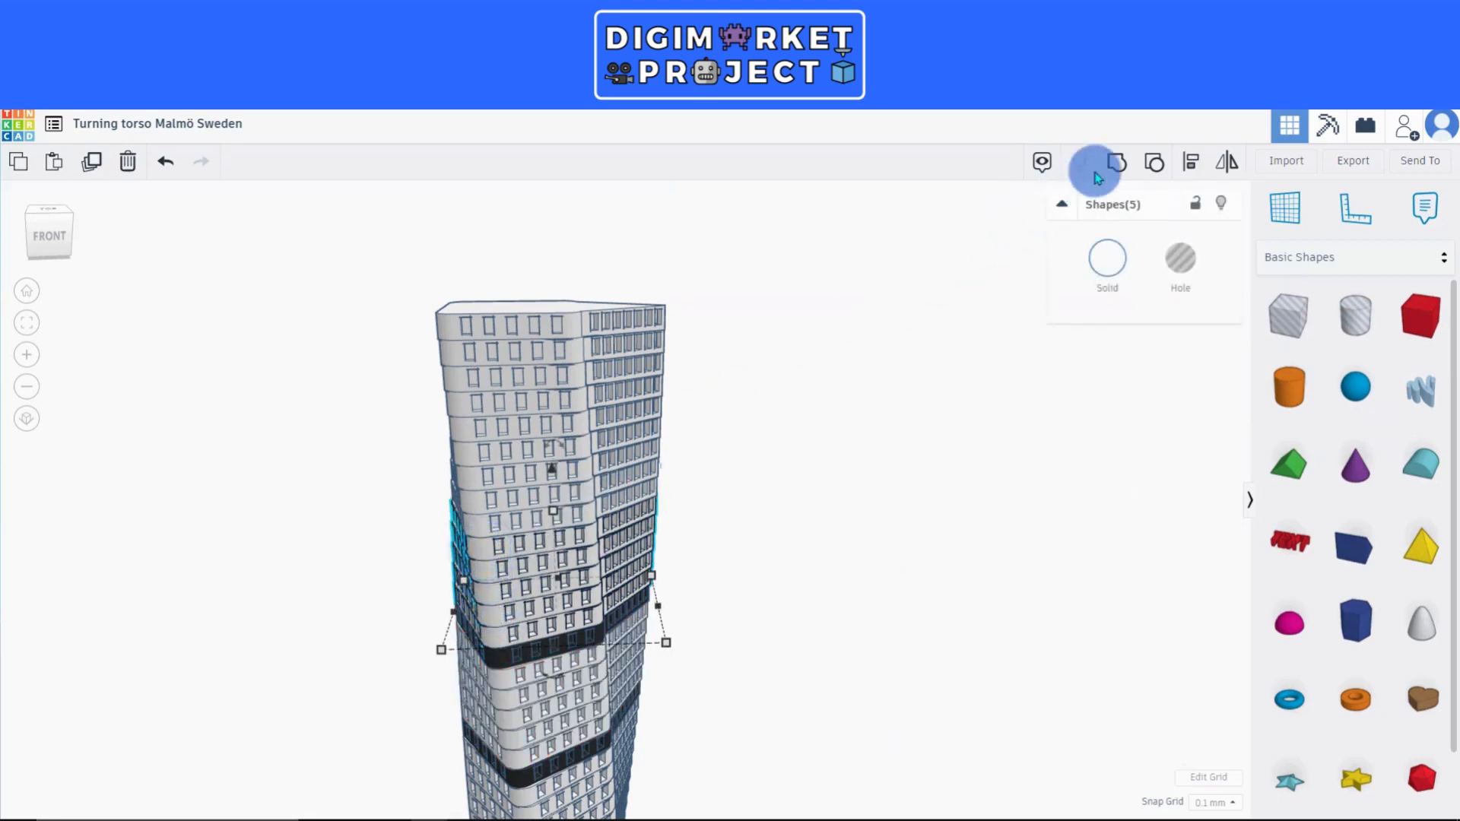
pyautogui.click(477, 526)
pyautogui.click(1086, 261)
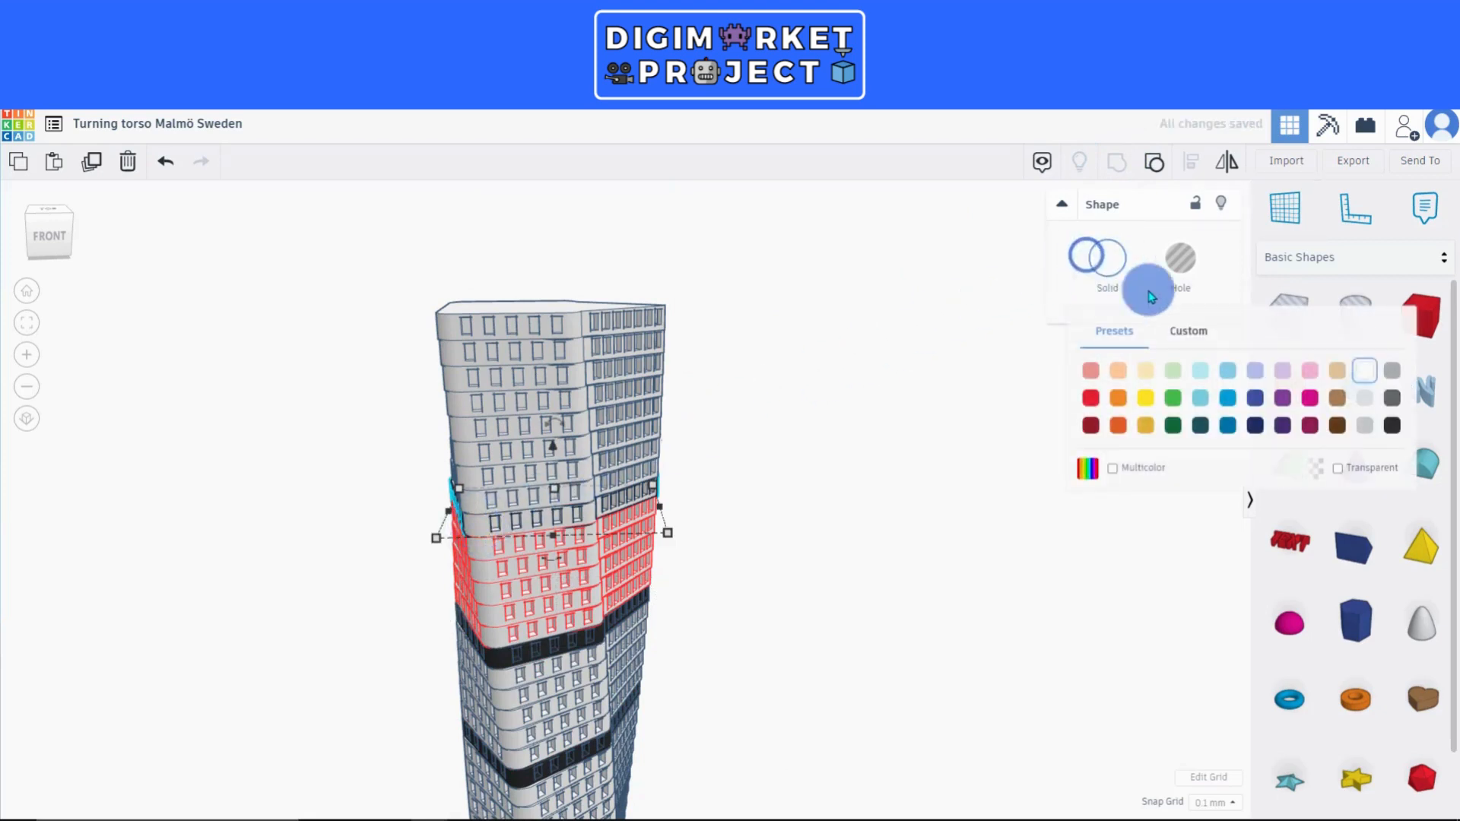
pyautogui.click(1392, 426)
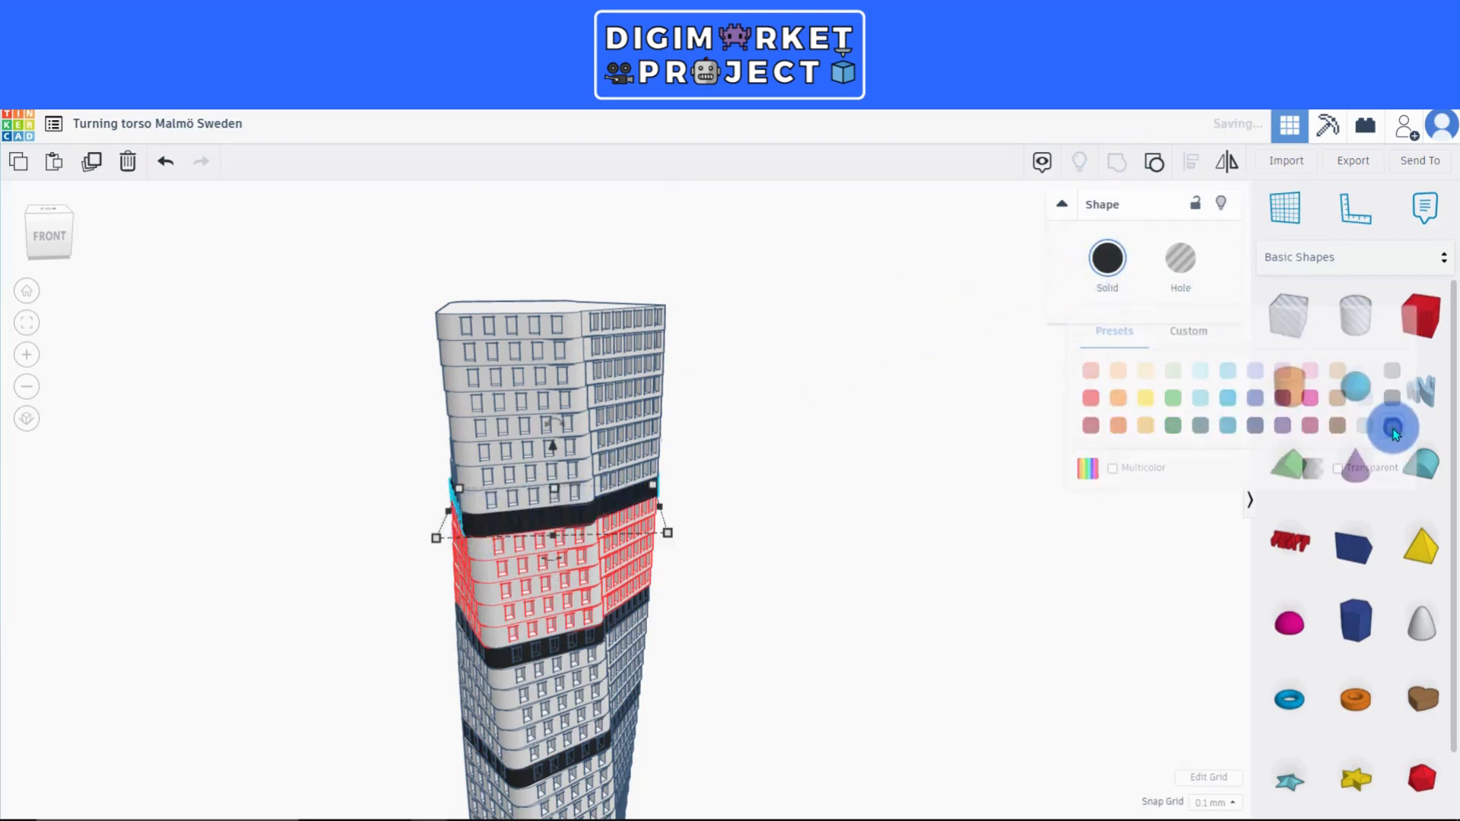
# Group the five floors directly above the eighth, uppermost black floor into a ninth block.
pyautogui.click(476, 502)
pyautogui.keyDown('shift'); pyautogui.click(476, 483); pyautogui.keyUp('shift')
pyautogui.keyDown('shift'); pyautogui.click(469, 457); pyautogui.keyUp('shift')
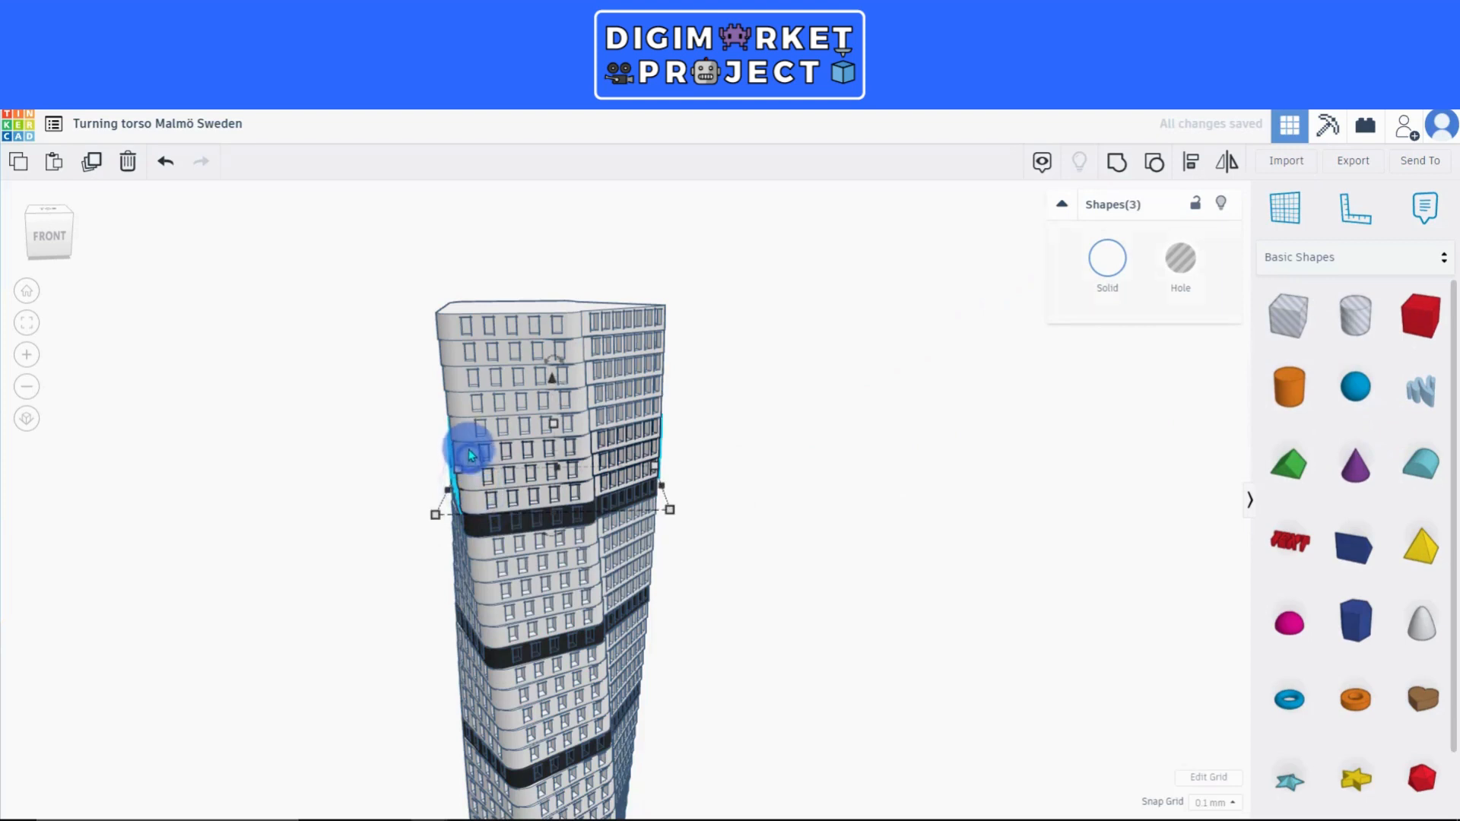
pyautogui.keyDown('shift'); pyautogui.click(466, 432); pyautogui.keyUp('shift')
pyautogui.keyDown('shift'); pyautogui.click(459, 406); pyautogui.keyUp('shift')
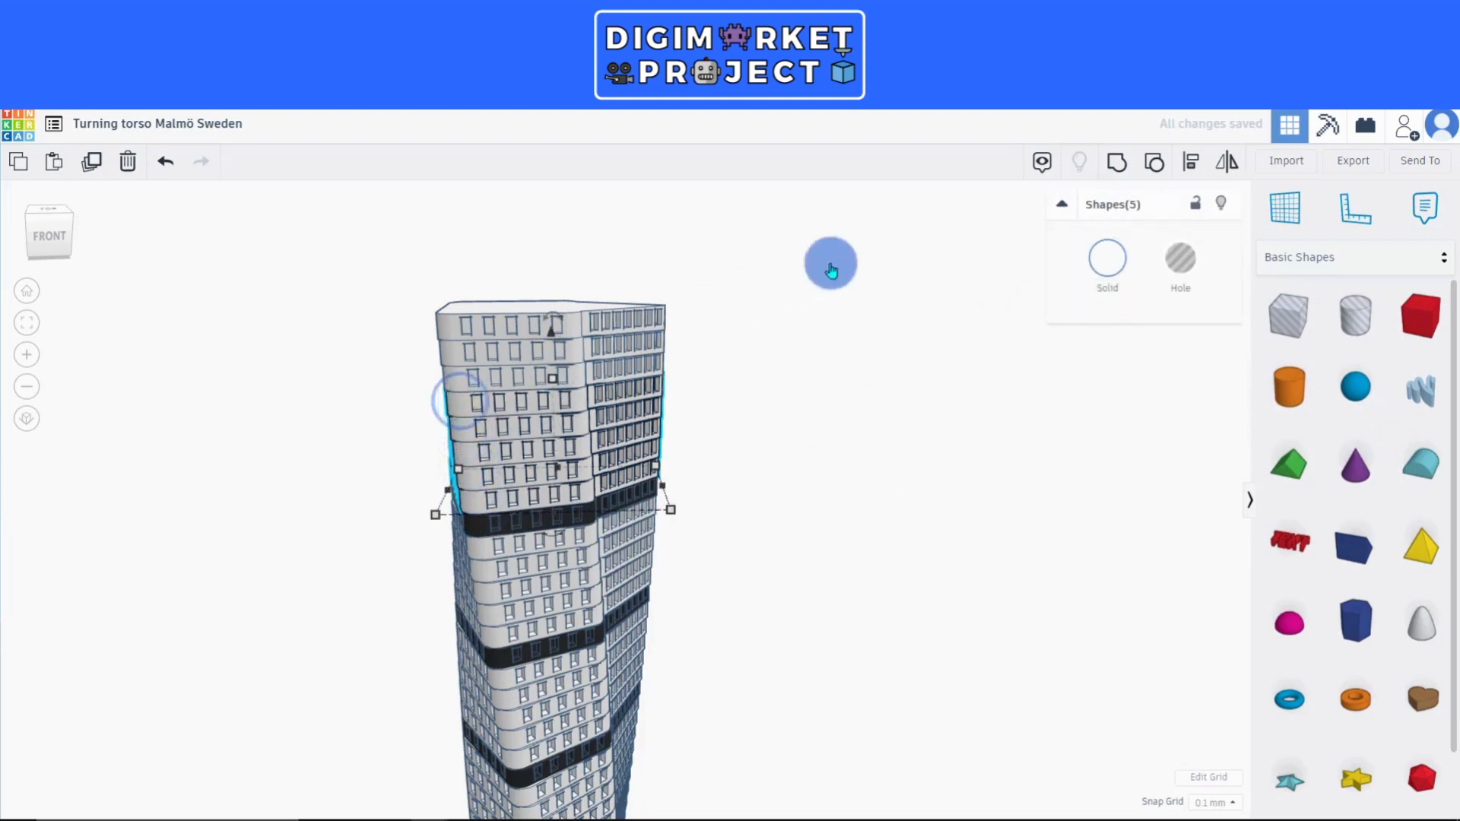
pyautogui.click(1116, 161)
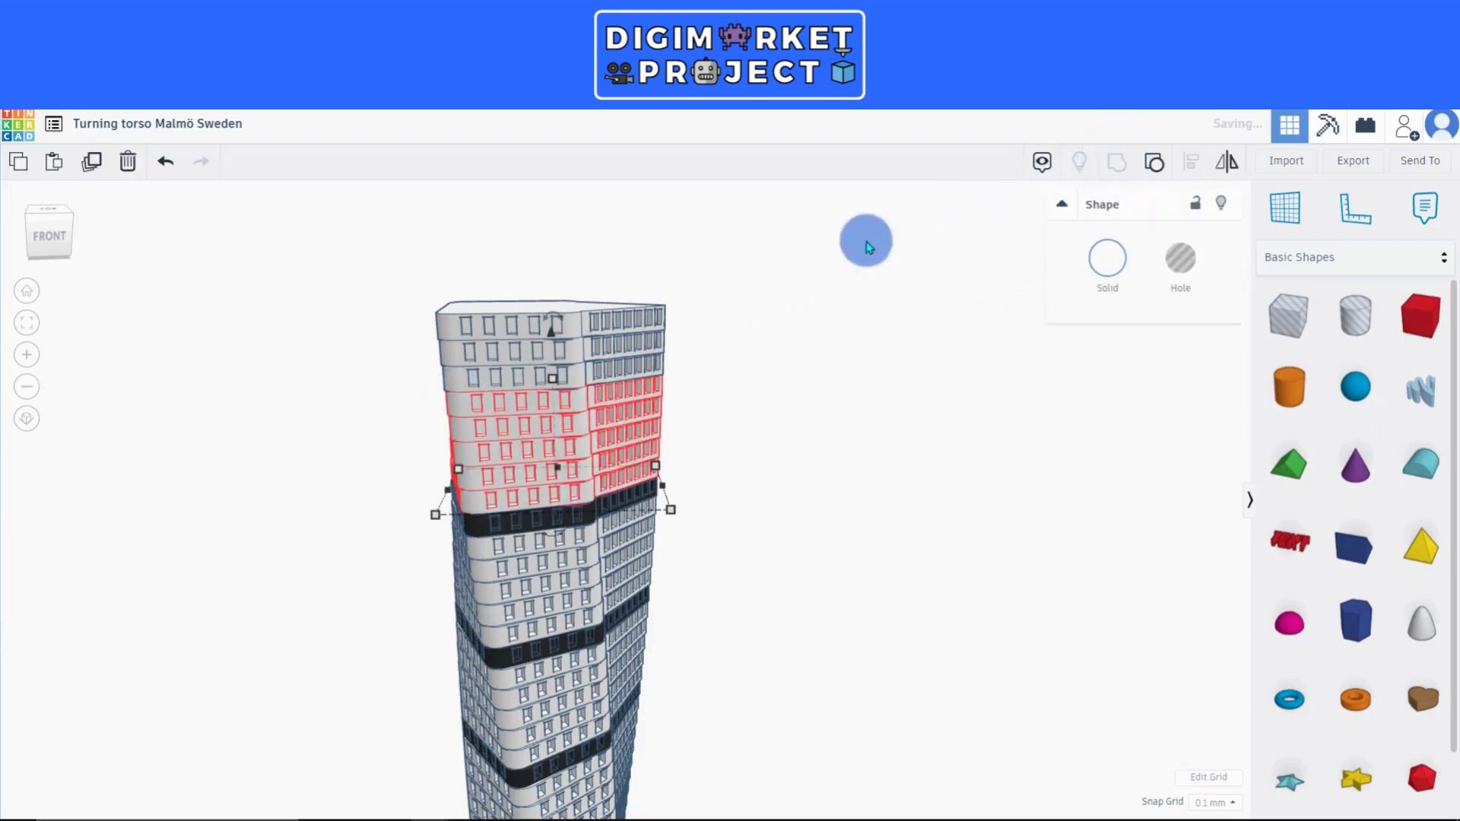
# Color the floor directly above the ninth block black.
pyautogui.click(454, 378)
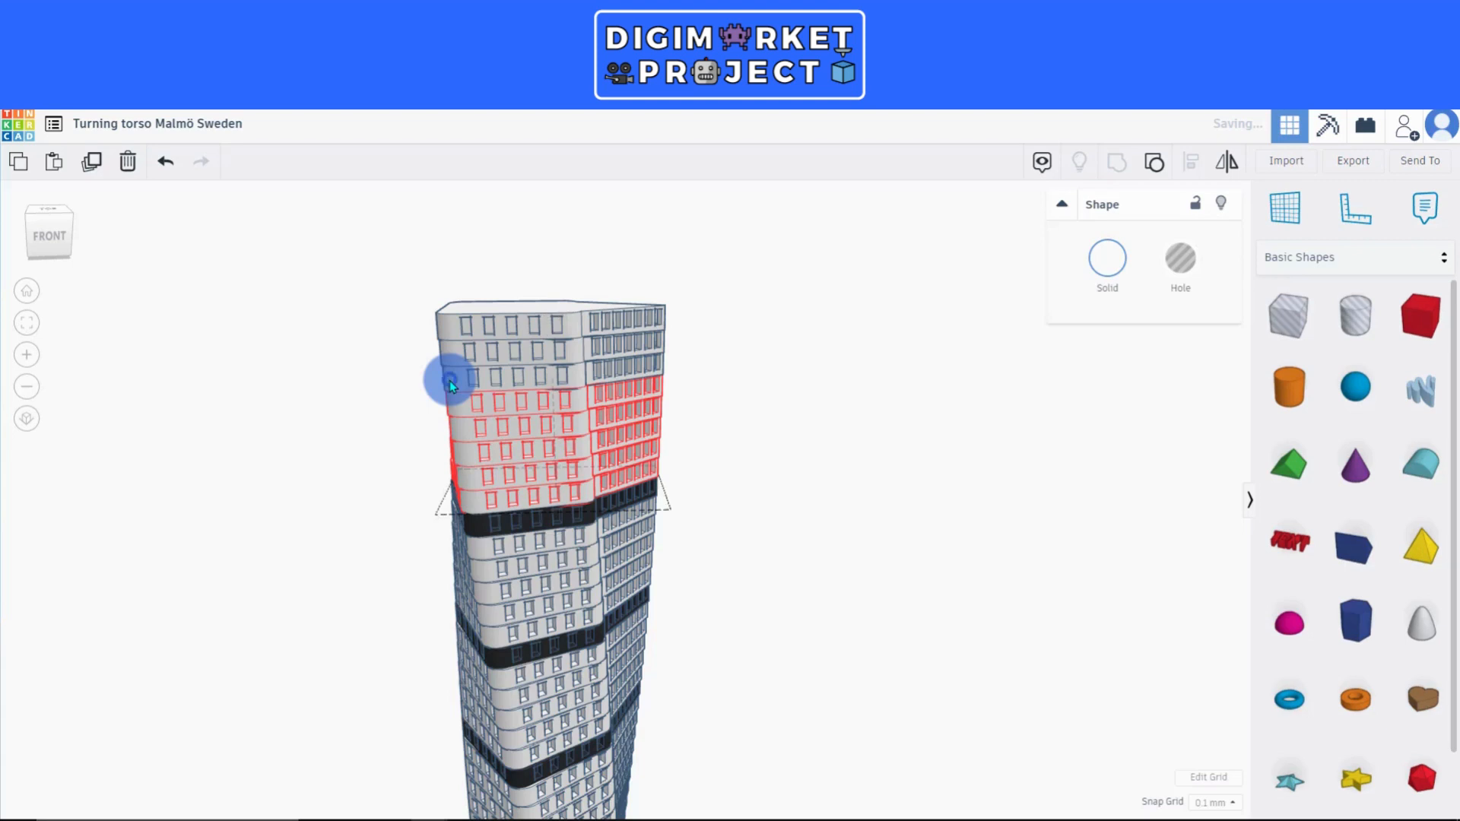
pyautogui.click(1107, 262)
pyautogui.click(1387, 428)
# Delete the two surplus floors above the uppermost black floor.
pyautogui.press('-')
pyautogui.press('-')
pyautogui.press('-')
pyautogui.press('-')
pyautogui.press('-')
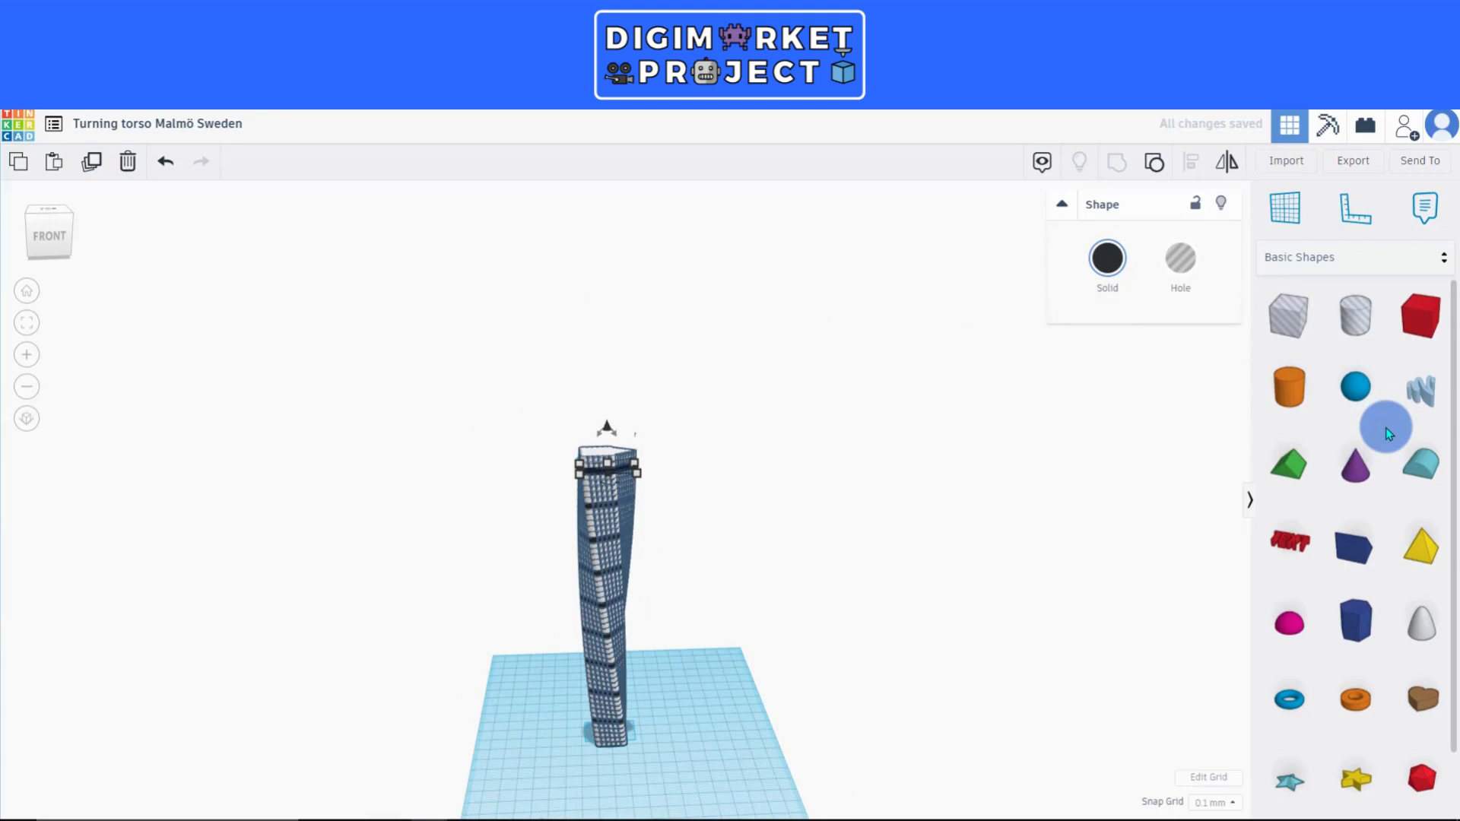
pyautogui.press('+')
pyautogui.press('+')
pyautogui.press('+')
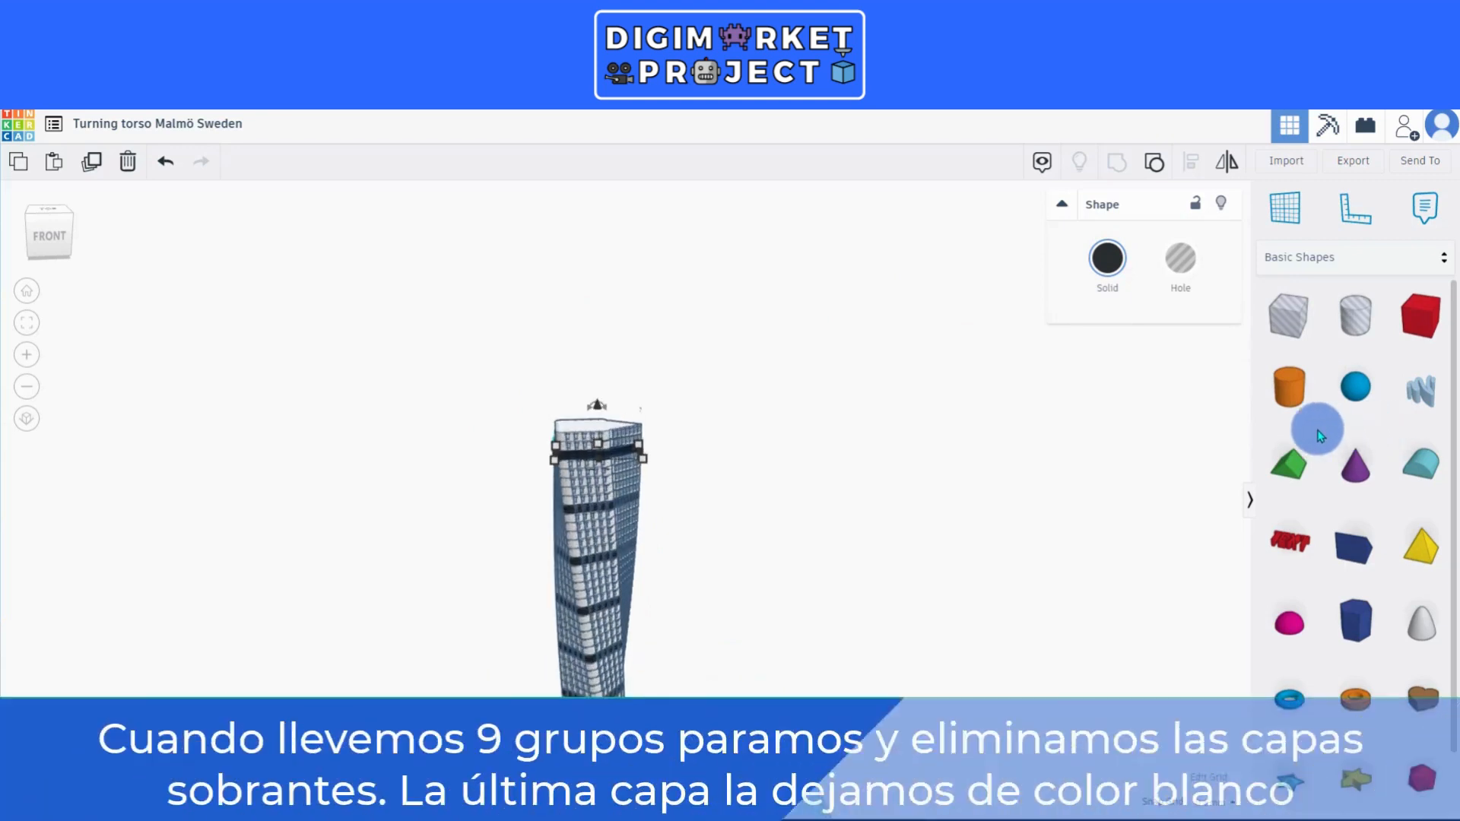
pyautogui.click(757, 451)
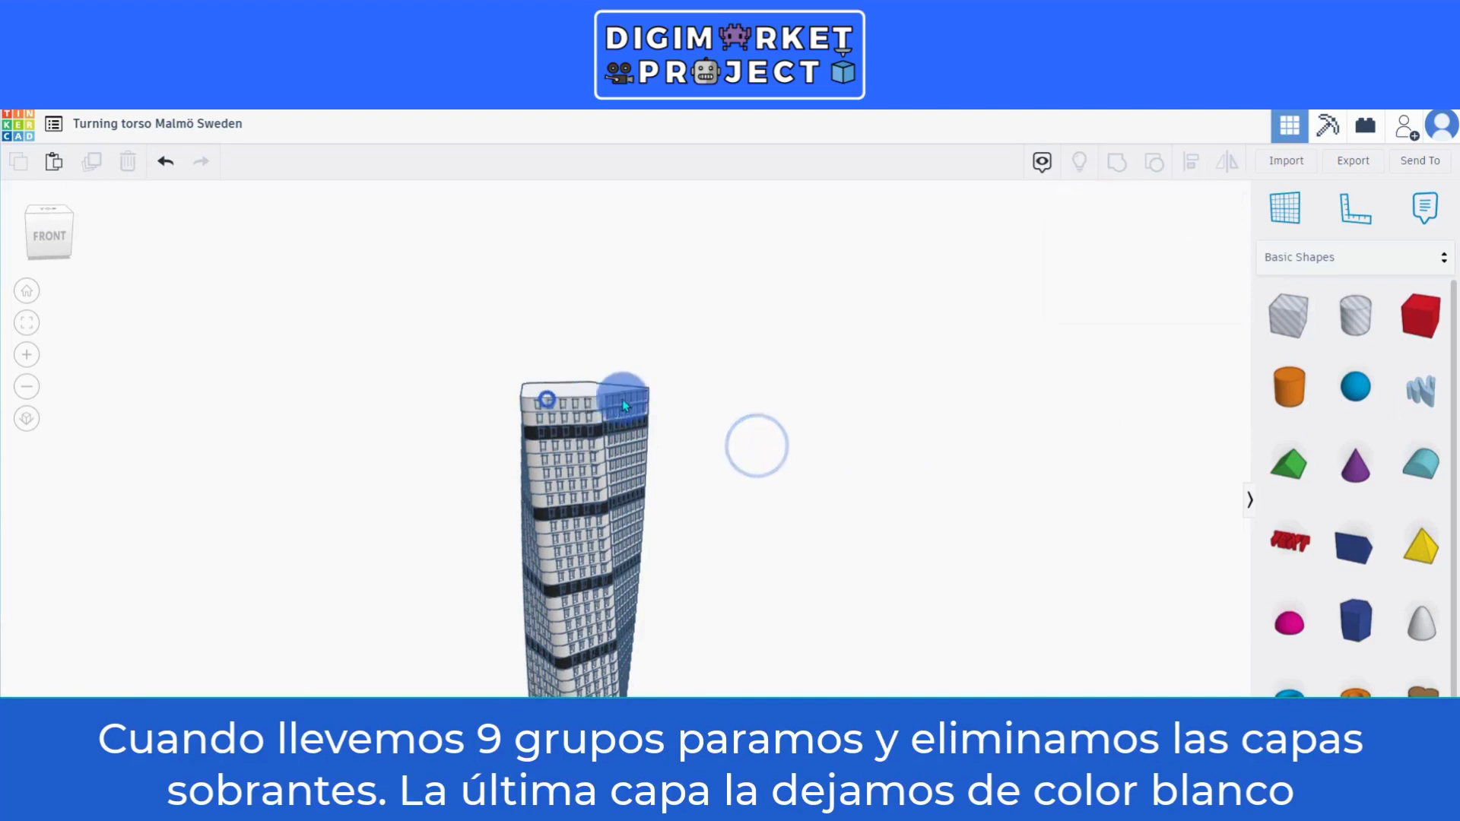
pyautogui.press('BackSpace')
pyautogui.click(589, 404)
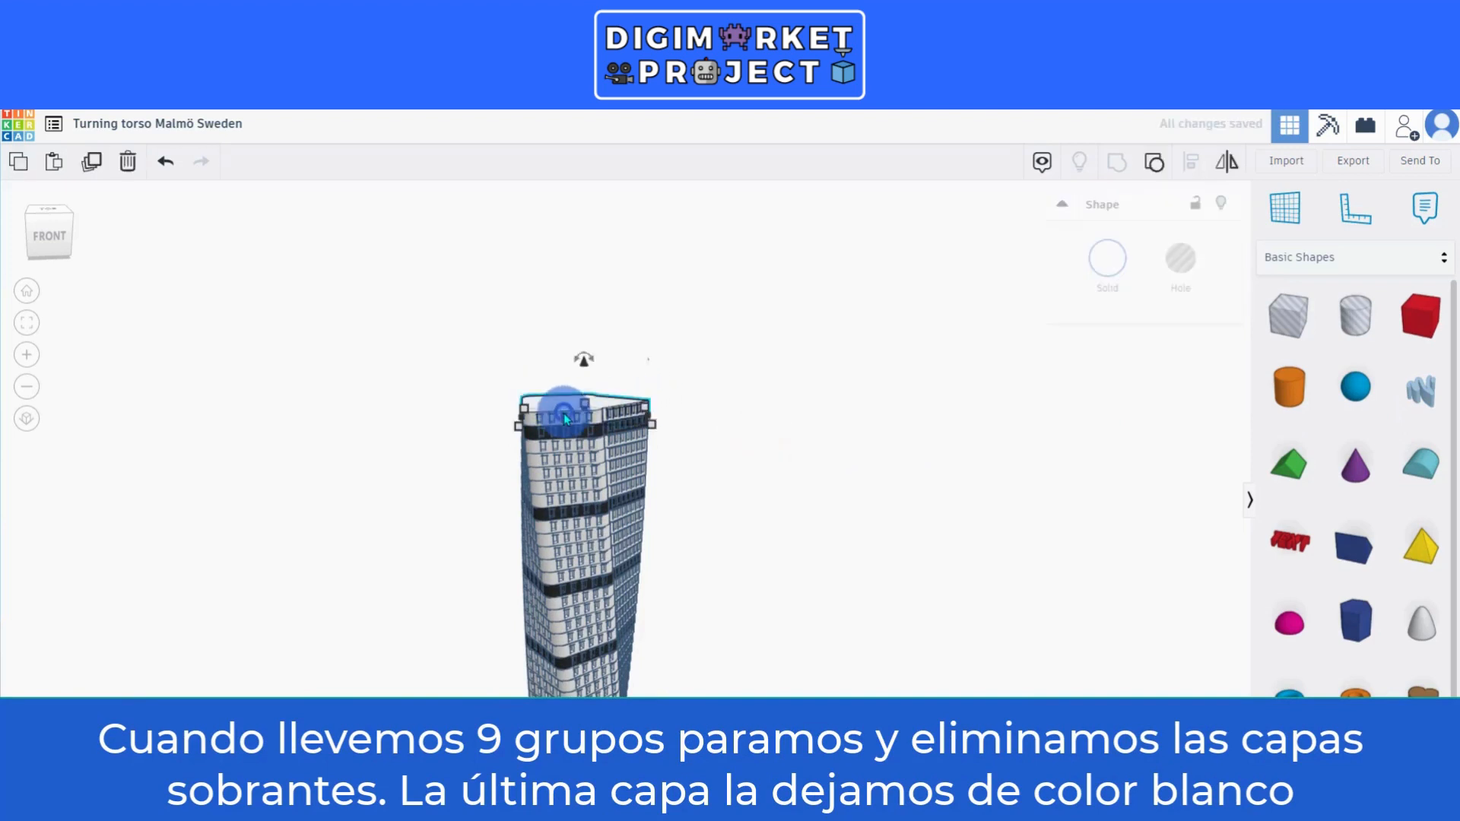
pyautogui.press('BackSpace')
pyautogui.scroll(3, 743, 507)
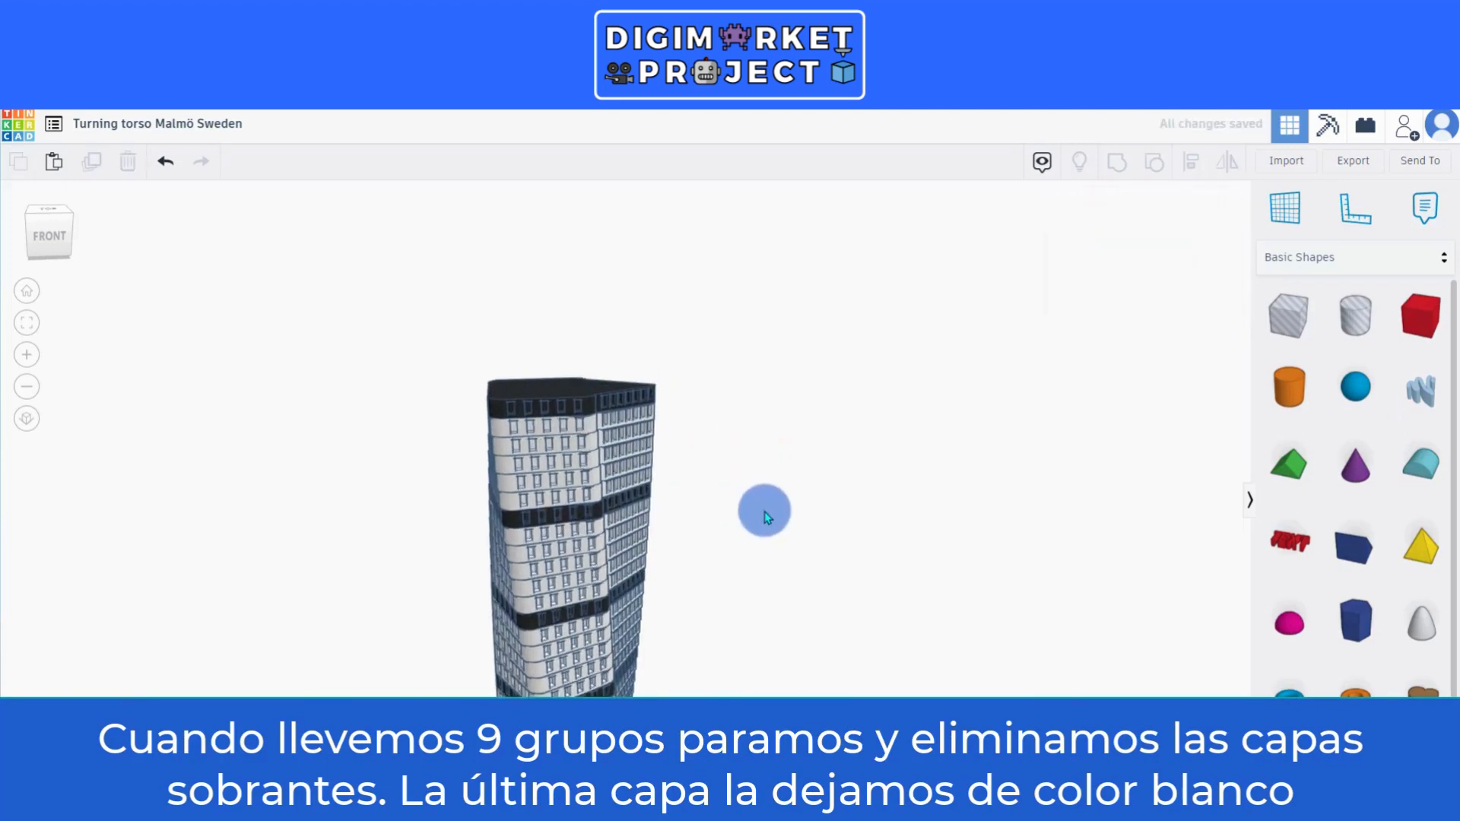
# Color the tower's topmost floor white.
pyautogui.click(555, 395)
pyautogui.click(1106, 260)
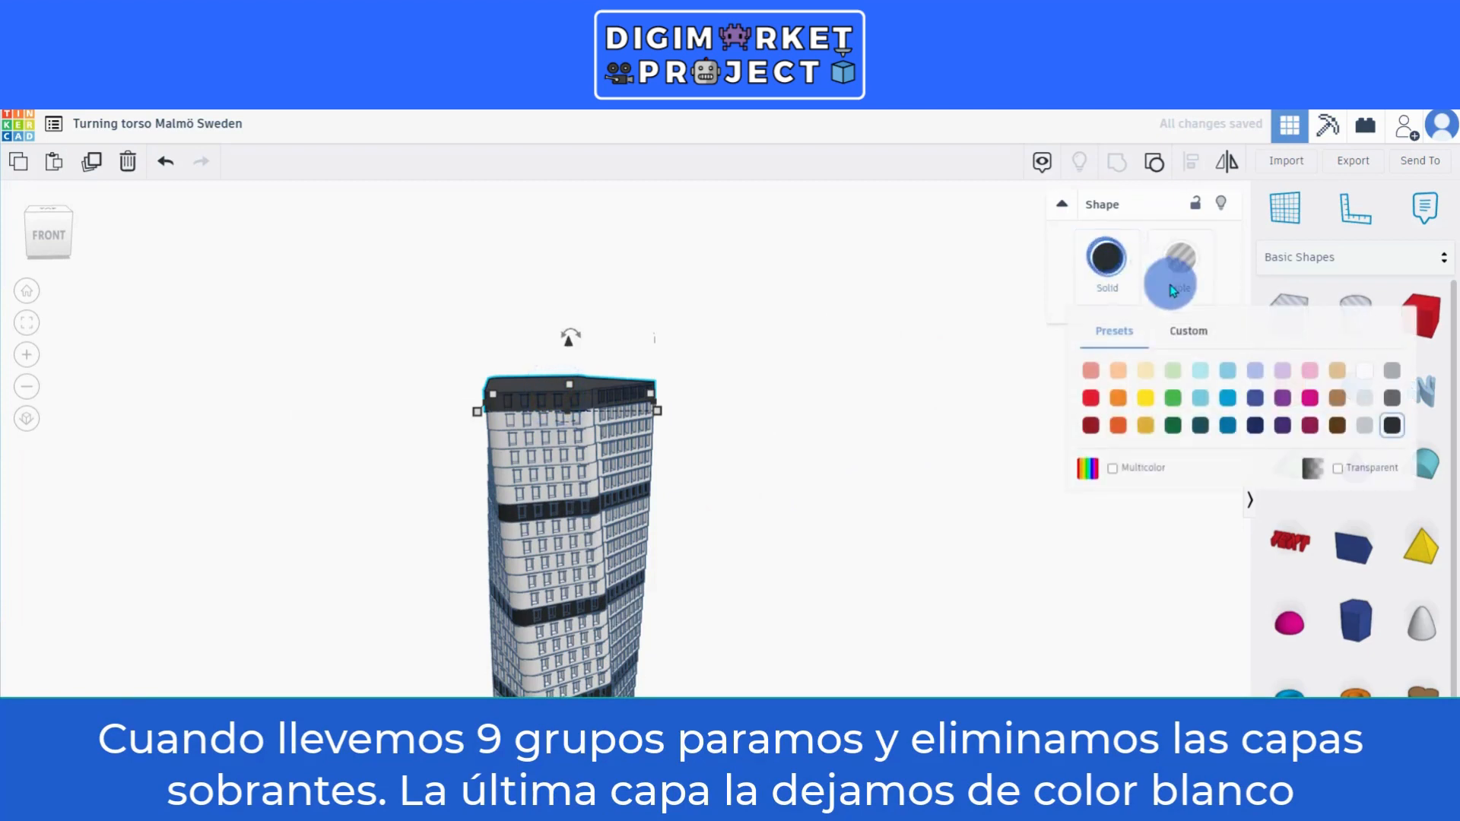
pyautogui.click(1363, 371)
pyautogui.scroll(-3, 836, 531)
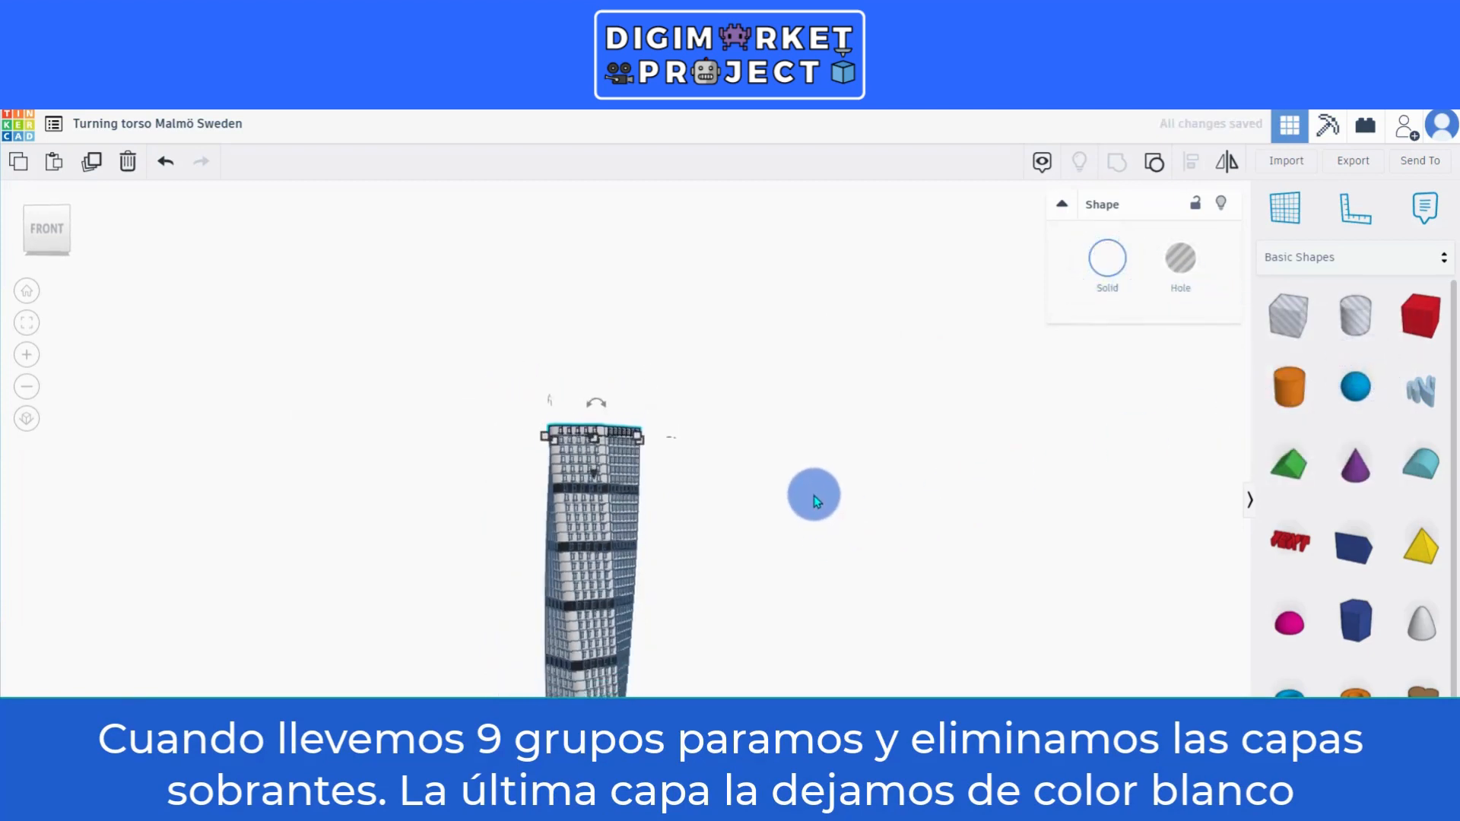
pyautogui.scroll(-3, 814, 495)
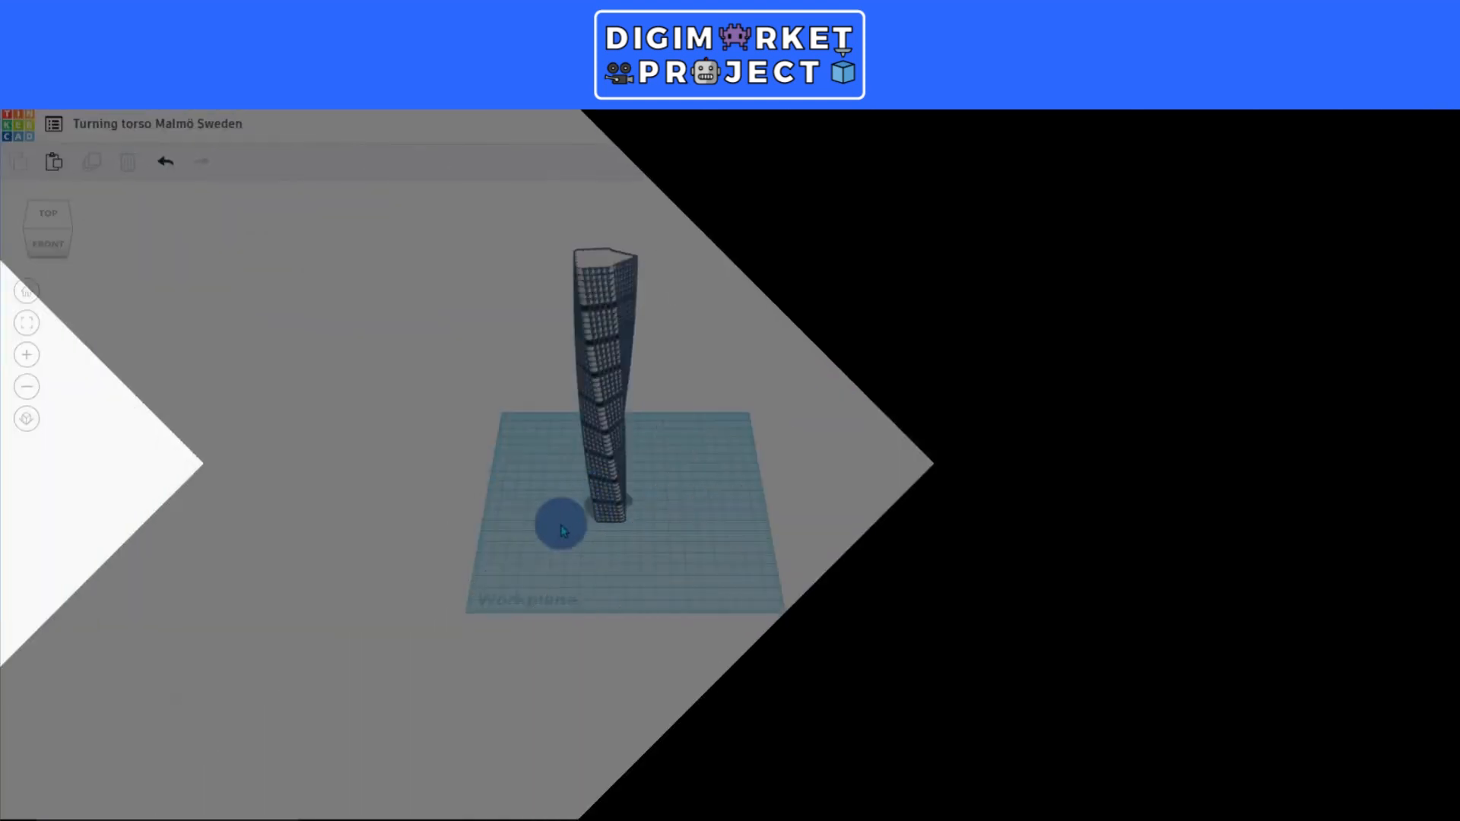
# Make the lowest black floor of the tower transparent.
pyautogui.moveTo(563, 530); pyautogui.dragTo(723, 213)
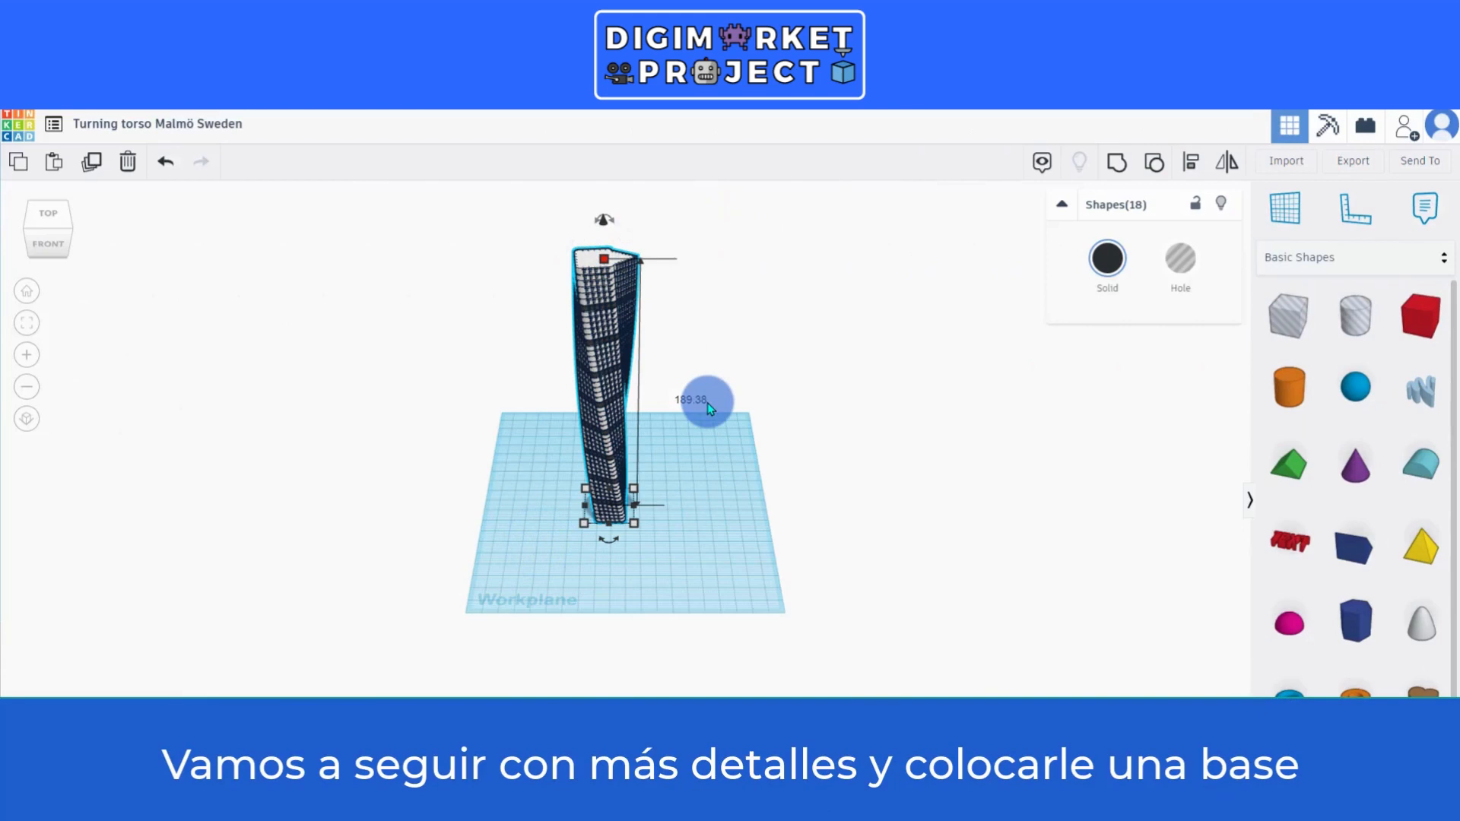
pyautogui.click(738, 477)
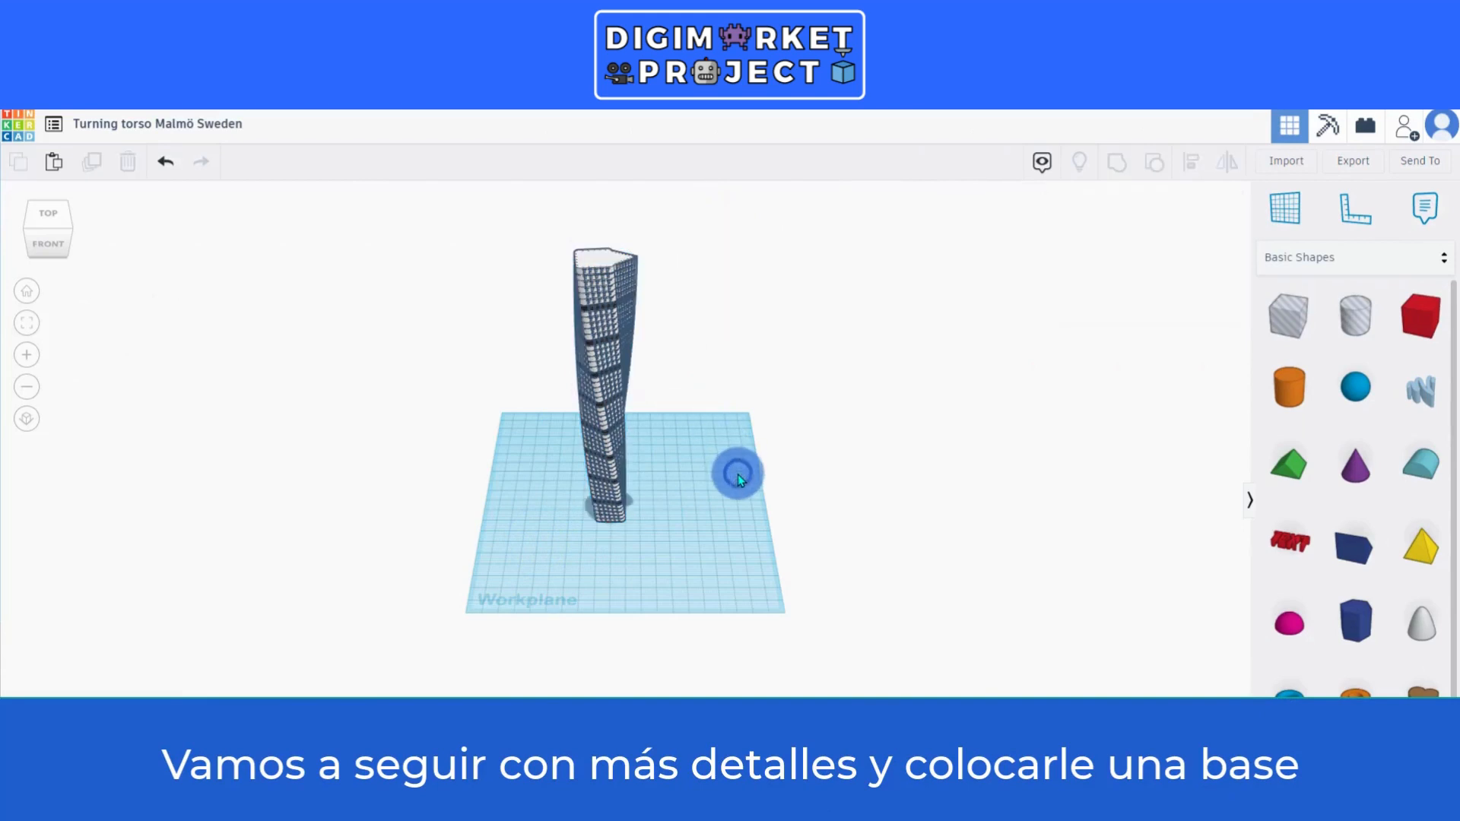
pyautogui.scroll(3, 737, 472)
pyautogui.moveTo(737, 468); pyautogui.dragTo(736, 431, button='right')
pyautogui.click(620, 481)
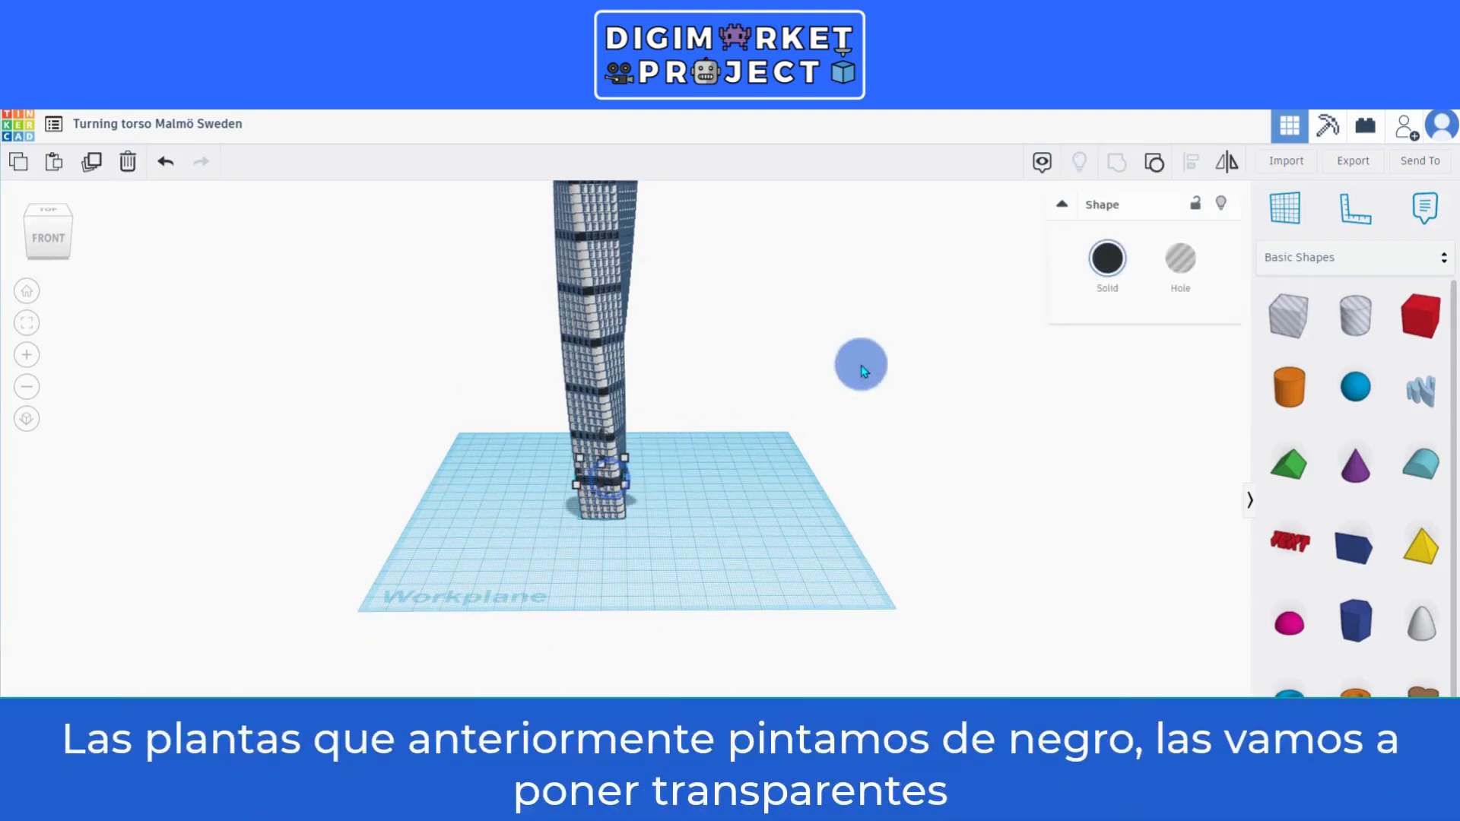
pyautogui.click(1110, 257)
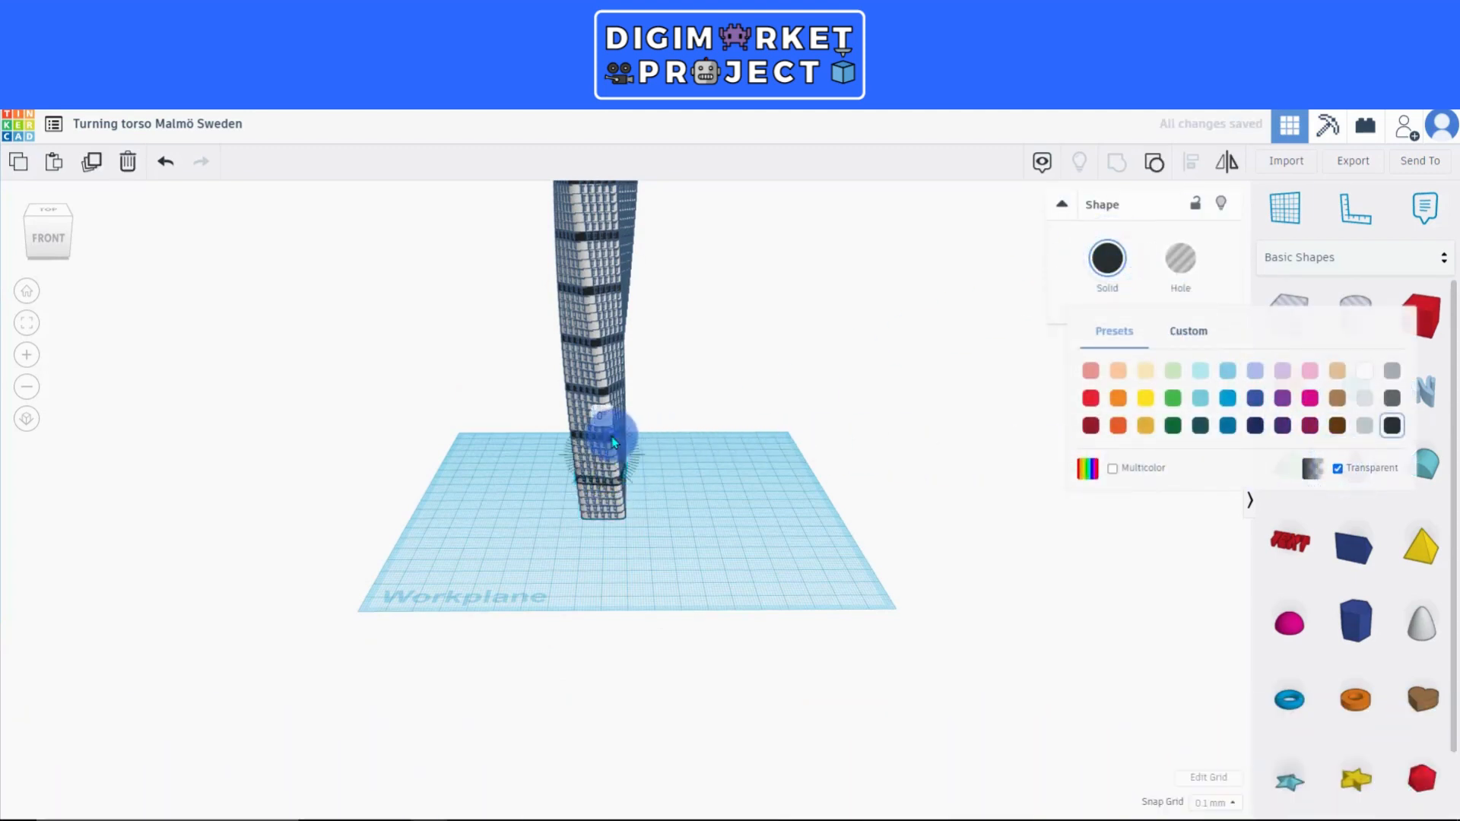
pyautogui.click(612, 433)
pyautogui.scroll(1, 696, 484)
pyautogui.scroll(3, 700, 485)
pyautogui.click(704, 485)
pyautogui.scroll(1, 708, 486)
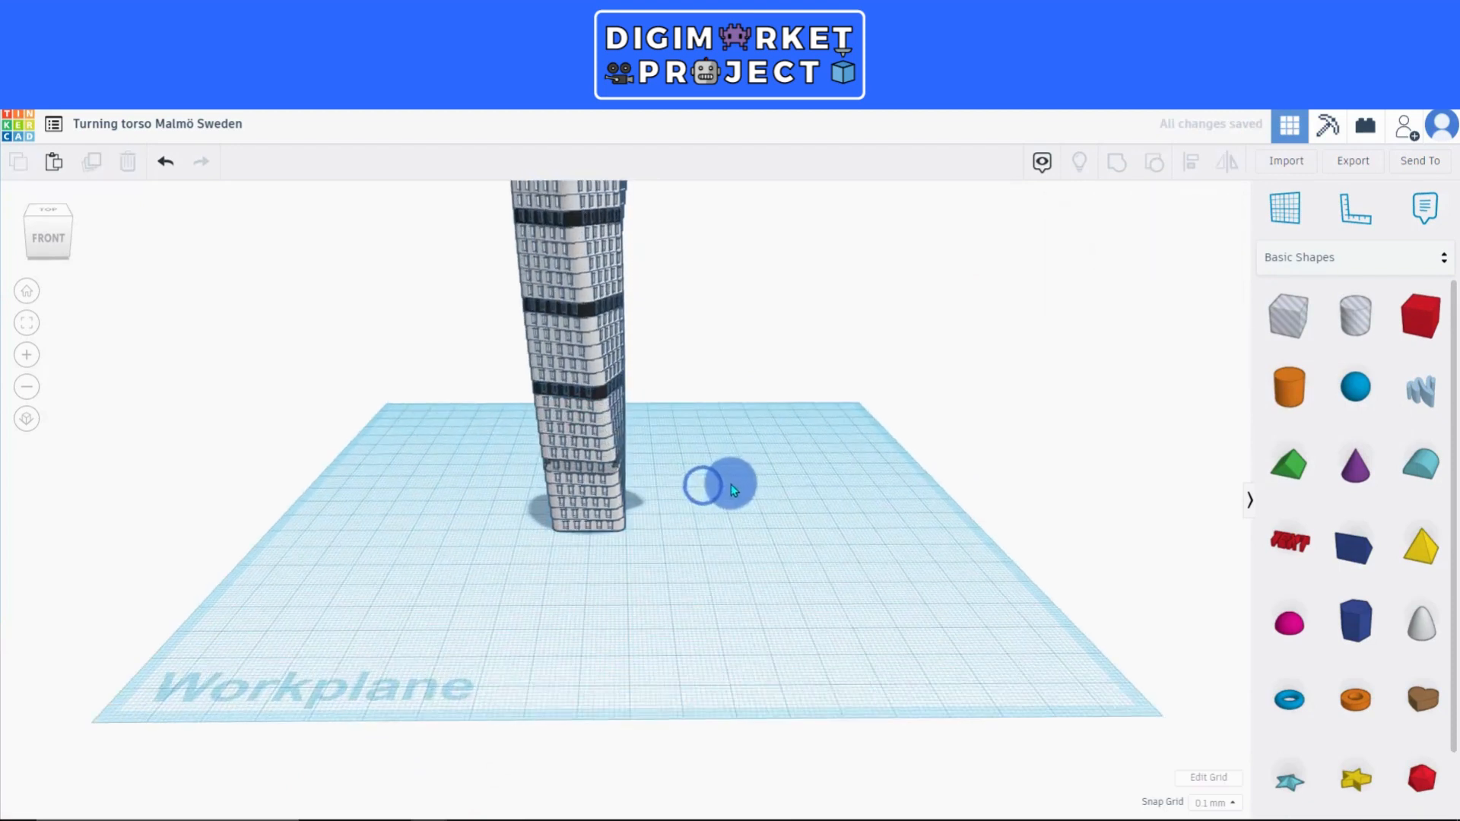
# Make the remaining black floors further up the tower transparent.
pyautogui.moveTo(732, 485); pyautogui.dragTo(764, 415, button='right')
pyautogui.click(586, 366)
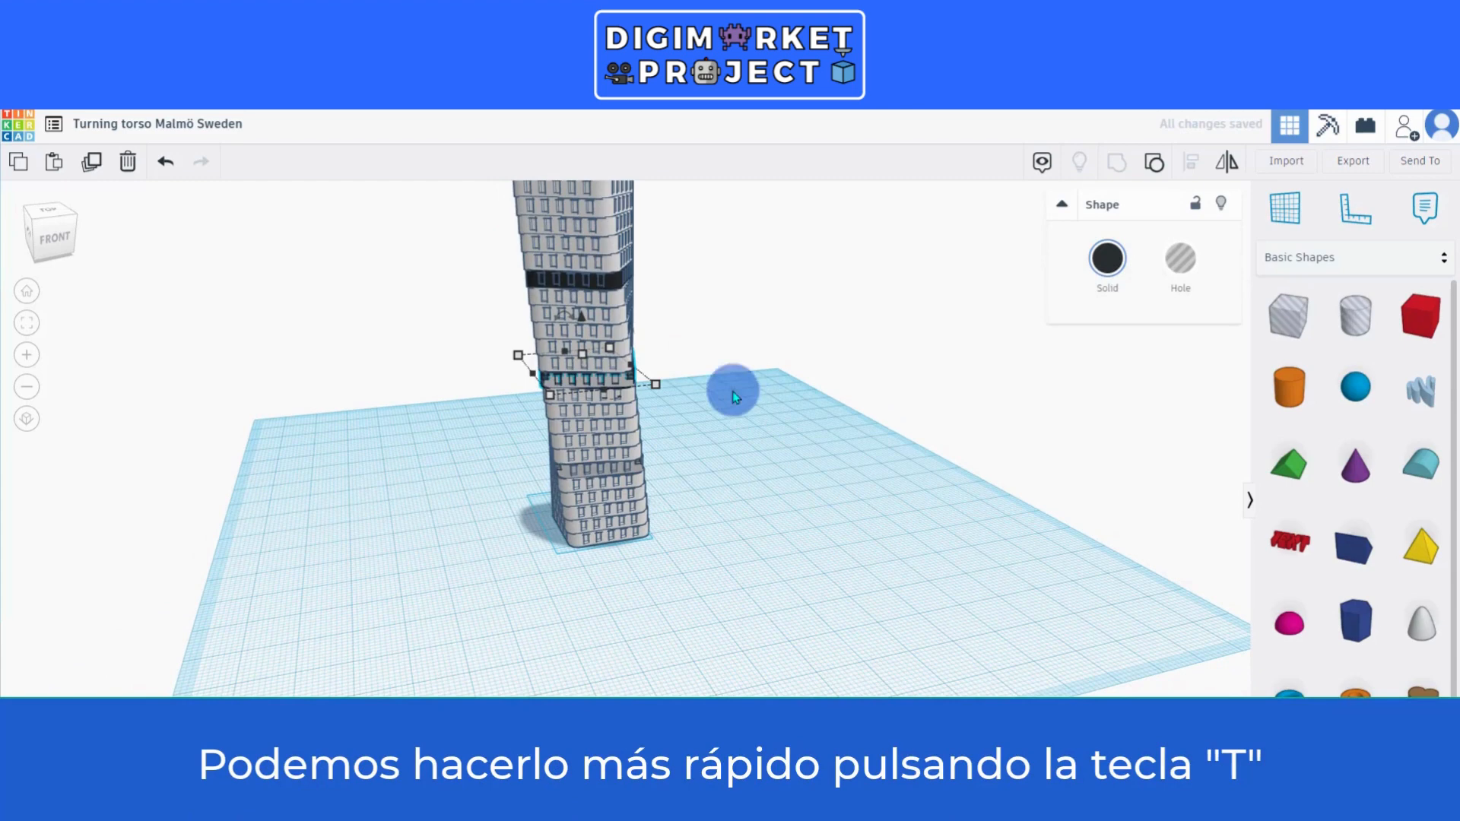
pyautogui.click(593, 276)
pyautogui.moveTo(593, 275); pyautogui.dragTo(591, 279, button='right')
pyautogui.press('t')
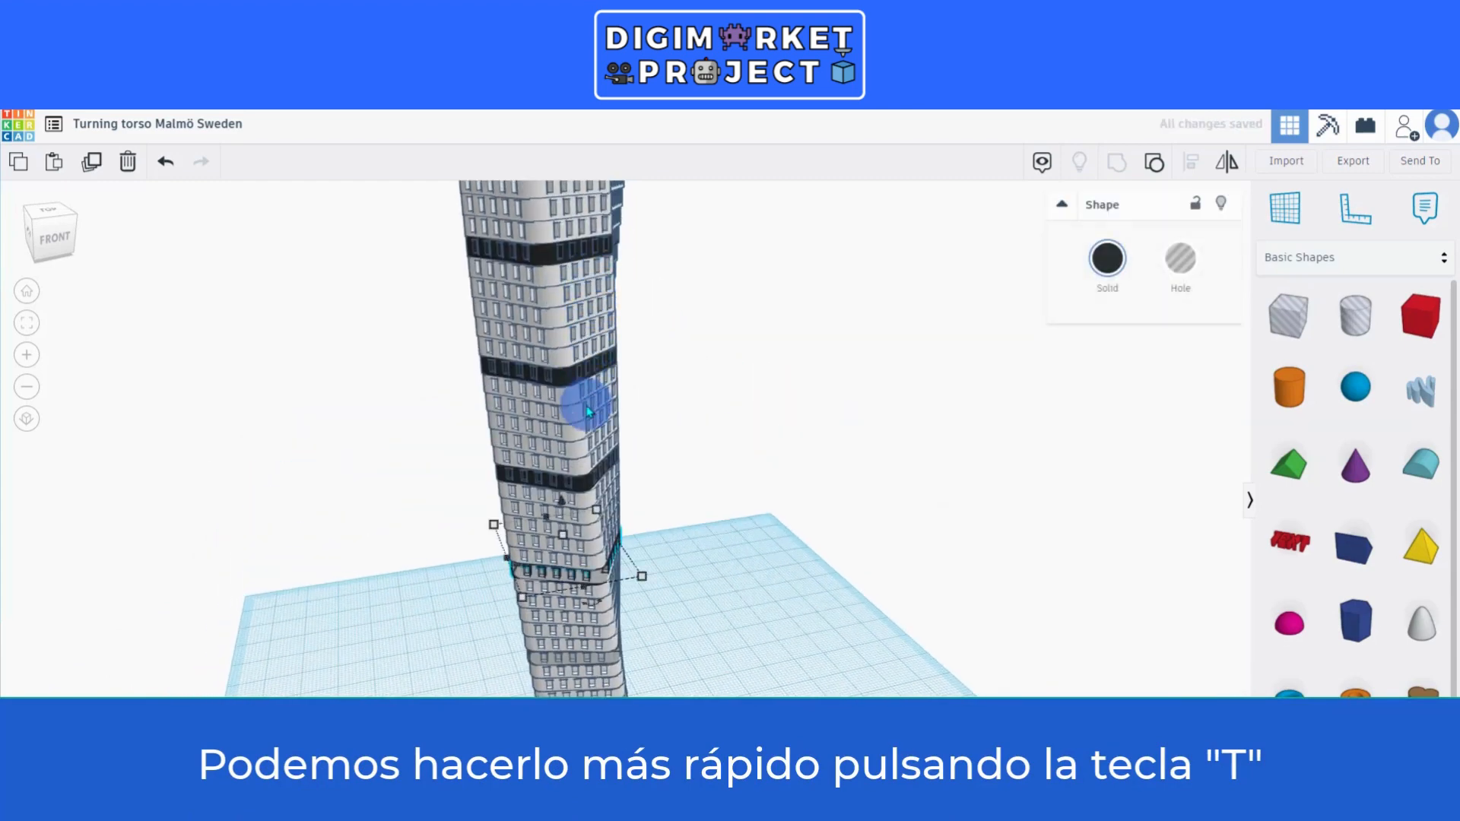
pyautogui.moveTo(584, 487); pyautogui.dragTo(528, 433, button='right')
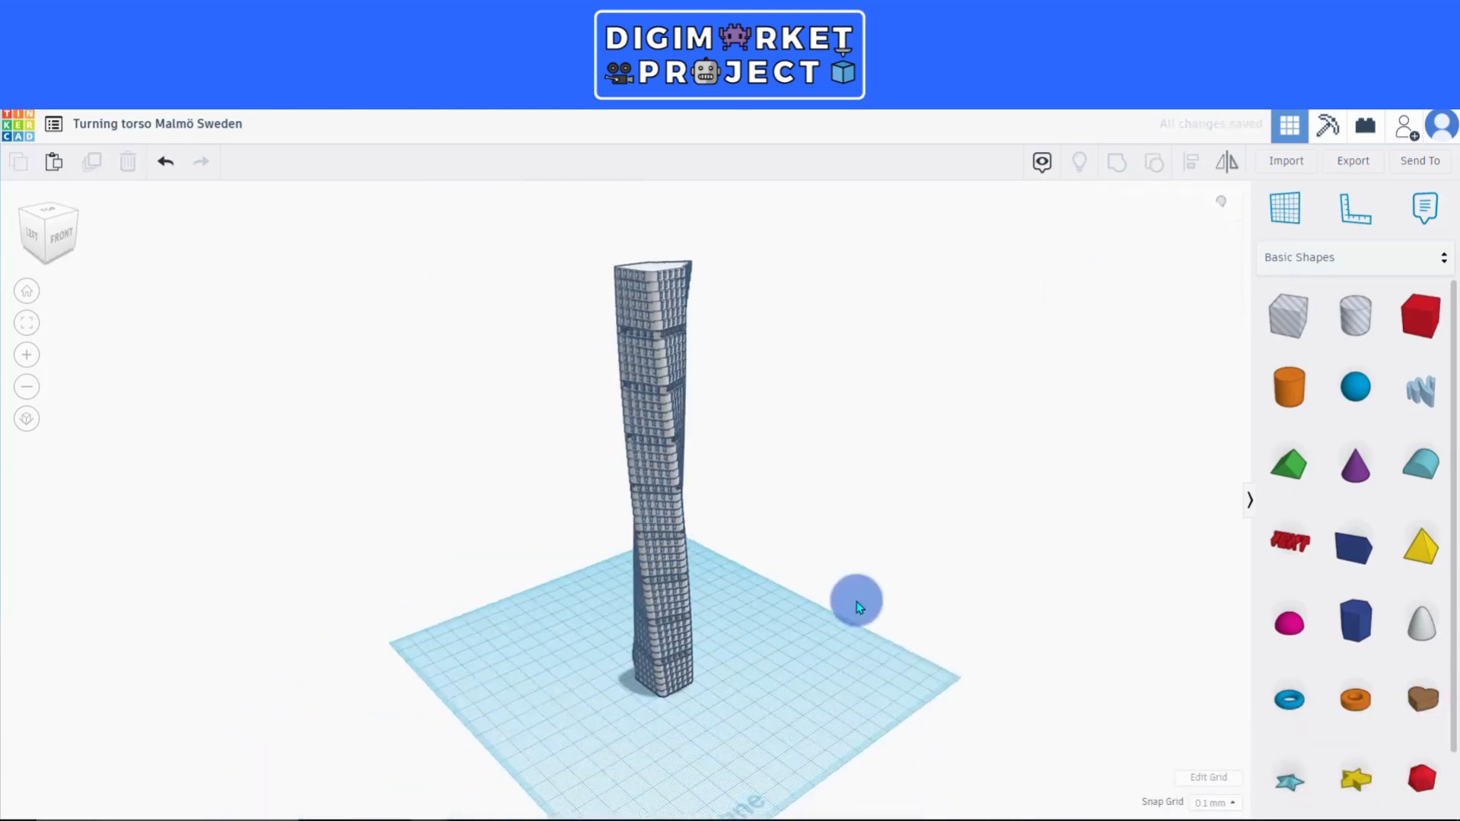
# Add a tube around the tower's foot, resize it to about 108 mm wide and 5.7 mm high, and set its sides to 64.
pyautogui.moveTo(913, 590); pyautogui.dragTo(981, 608, button='right')
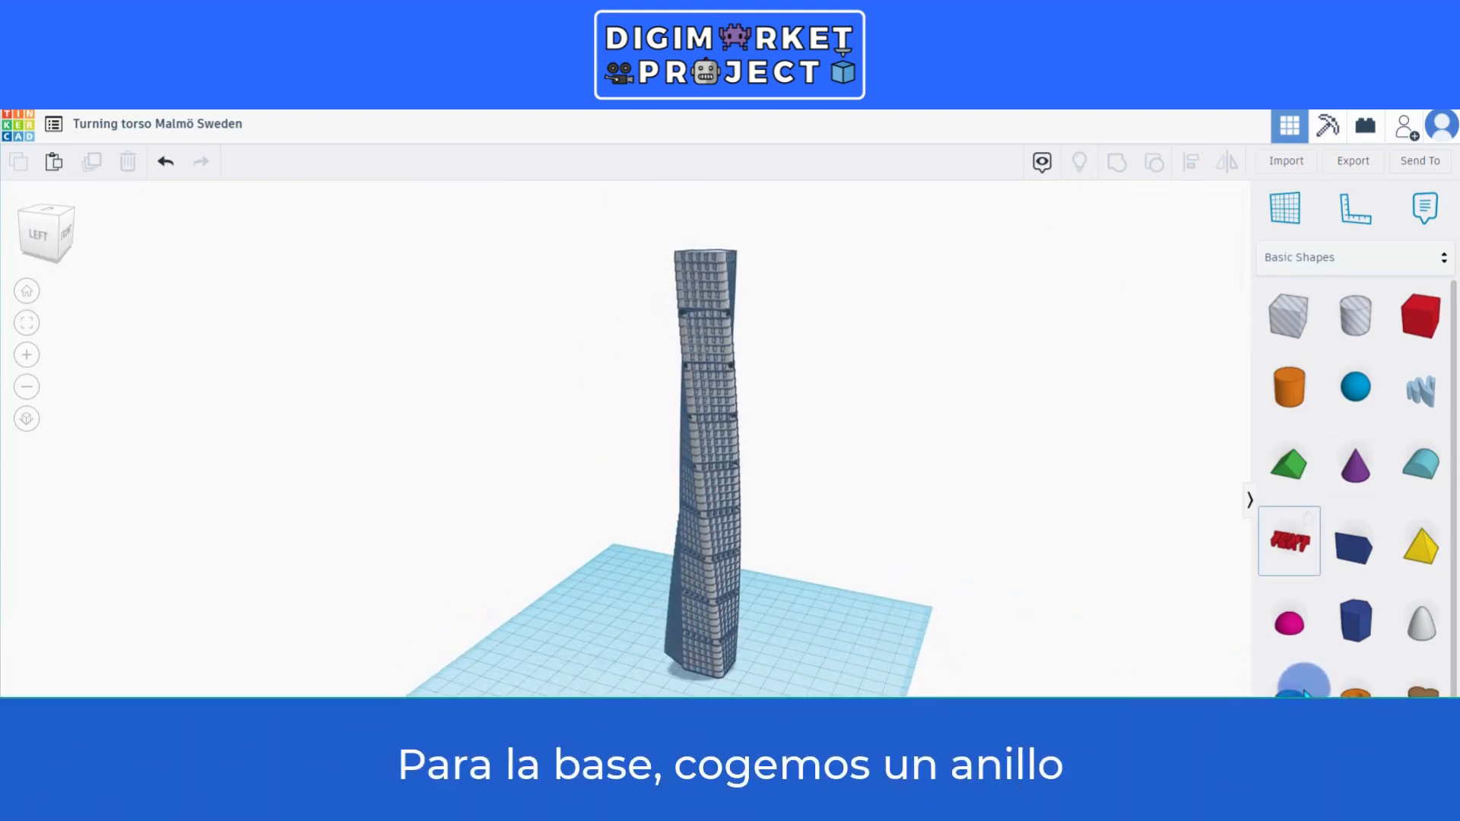
pyautogui.click(652, 669)
pyautogui.keyDown('shift'); pyautogui.moveTo(655, 669); pyautogui.dragTo(734, 641); pyautogui.keyUp('shift')
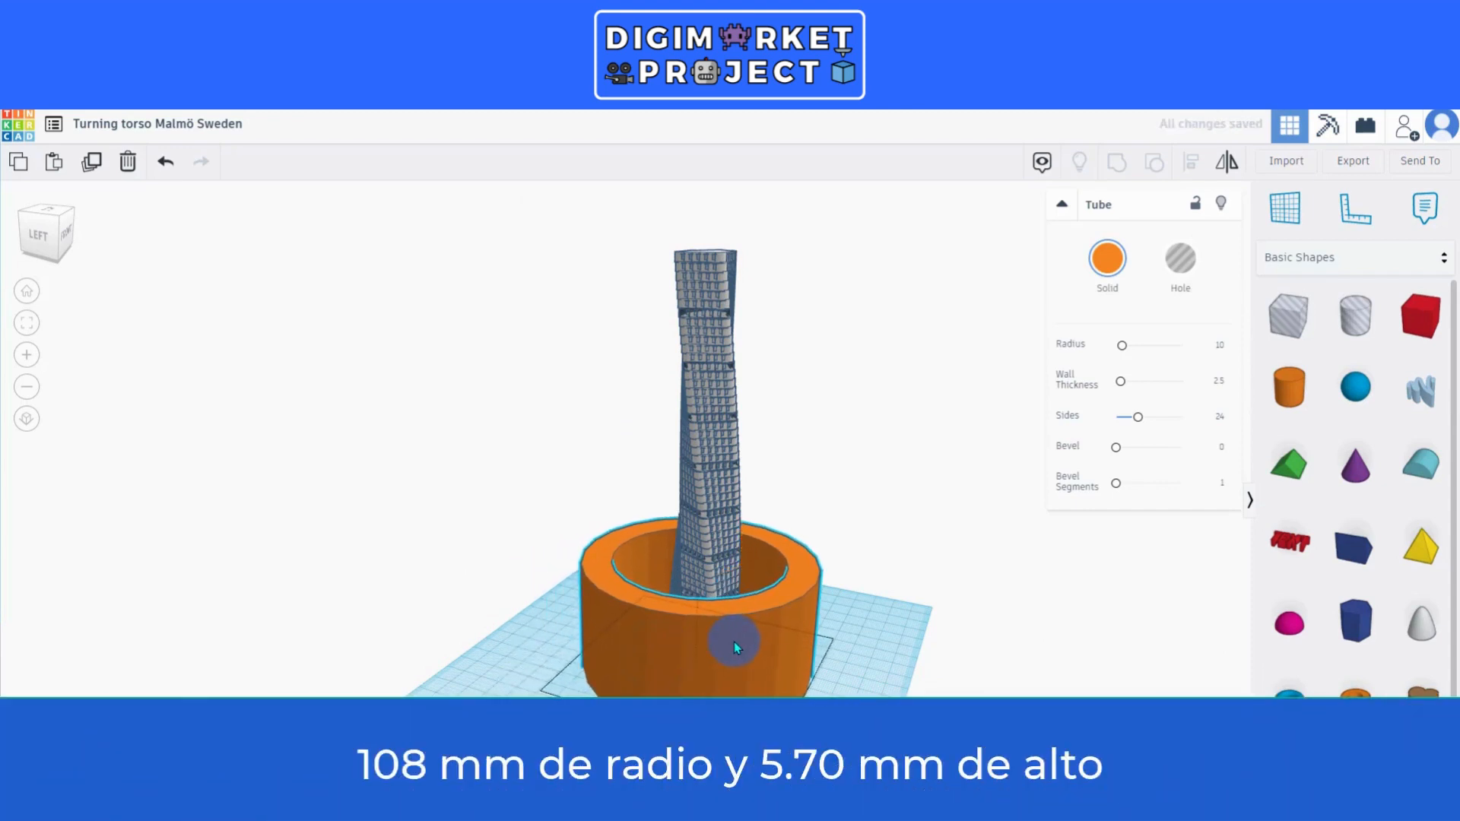
pyautogui.moveTo(700, 587); pyautogui.dragTo(696, 654)
pyautogui.moveTo(1138, 416); pyautogui.dragTo(1222, 426)
# Shift the tube slightly so it surrounds the tower evenly, and hide it.
pyautogui.moveTo(669, 675); pyautogui.dragTo(526, 683, button='right')
pyautogui.scroll(-3, 527, 683)
pyautogui.scroll(3, 527, 682)
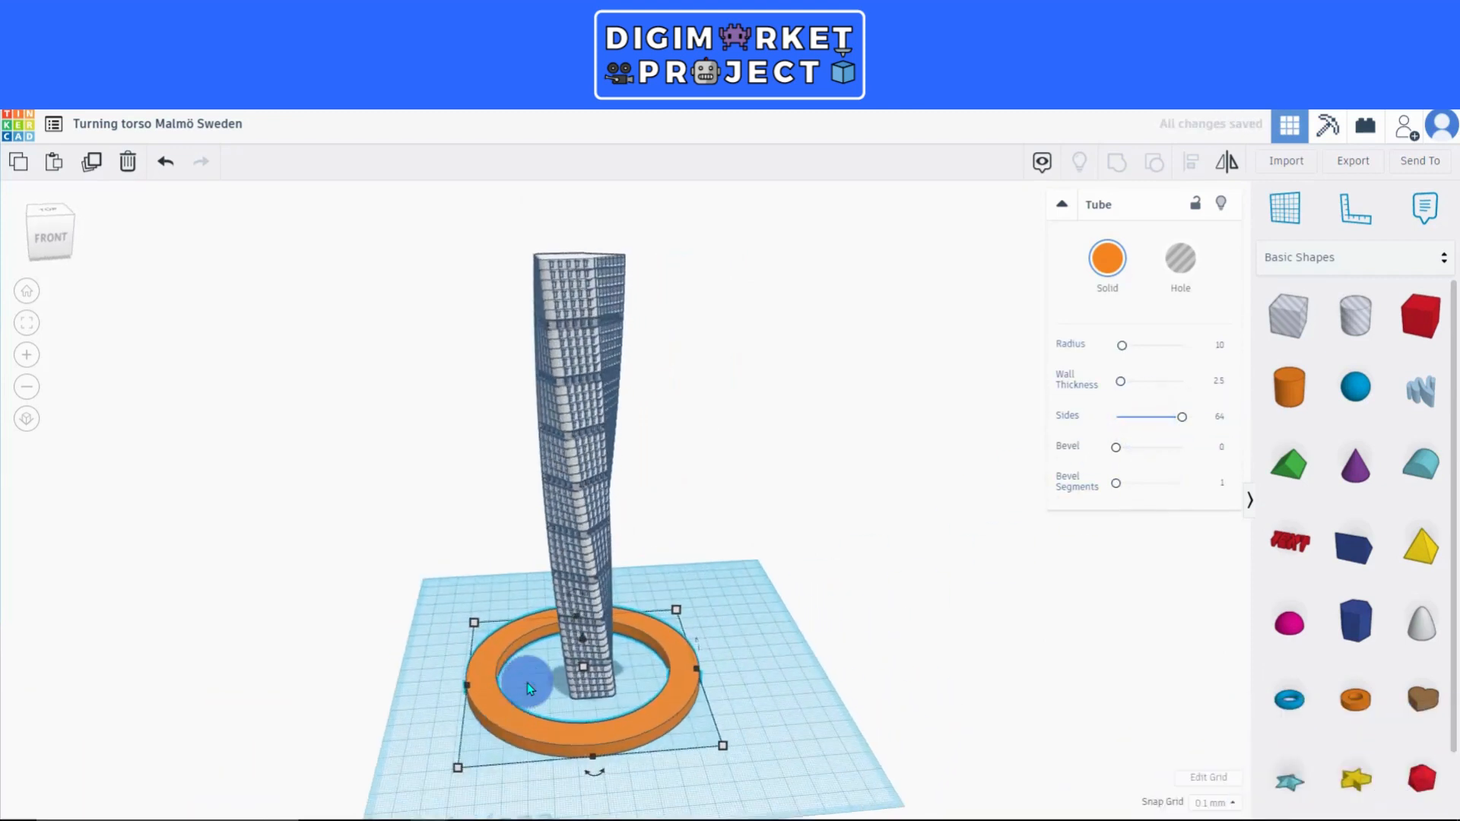
pyautogui.moveTo(572, 760); pyautogui.dragTo(585, 762)
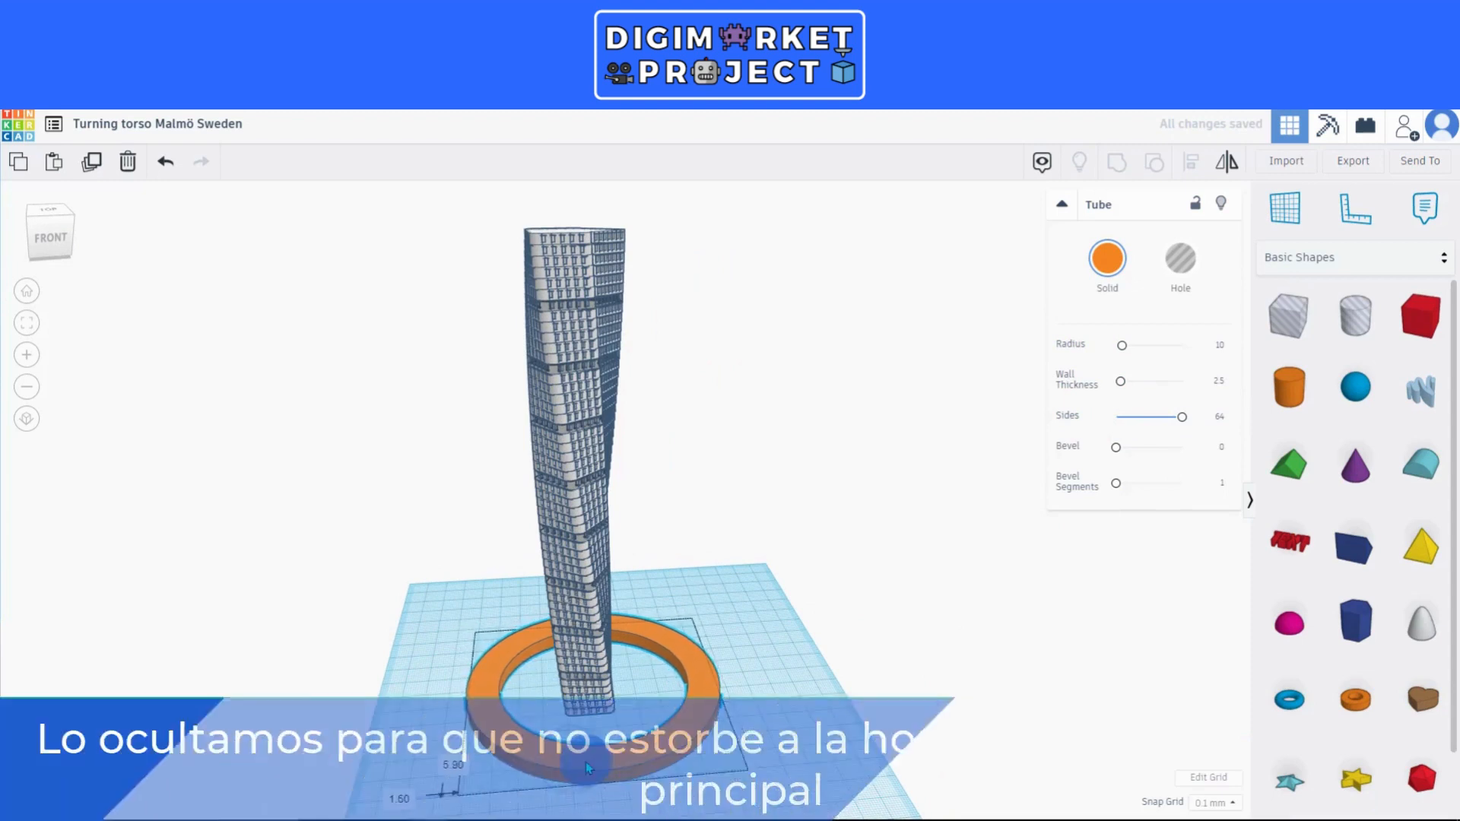
pyautogui.scroll(-5, 826, 668)
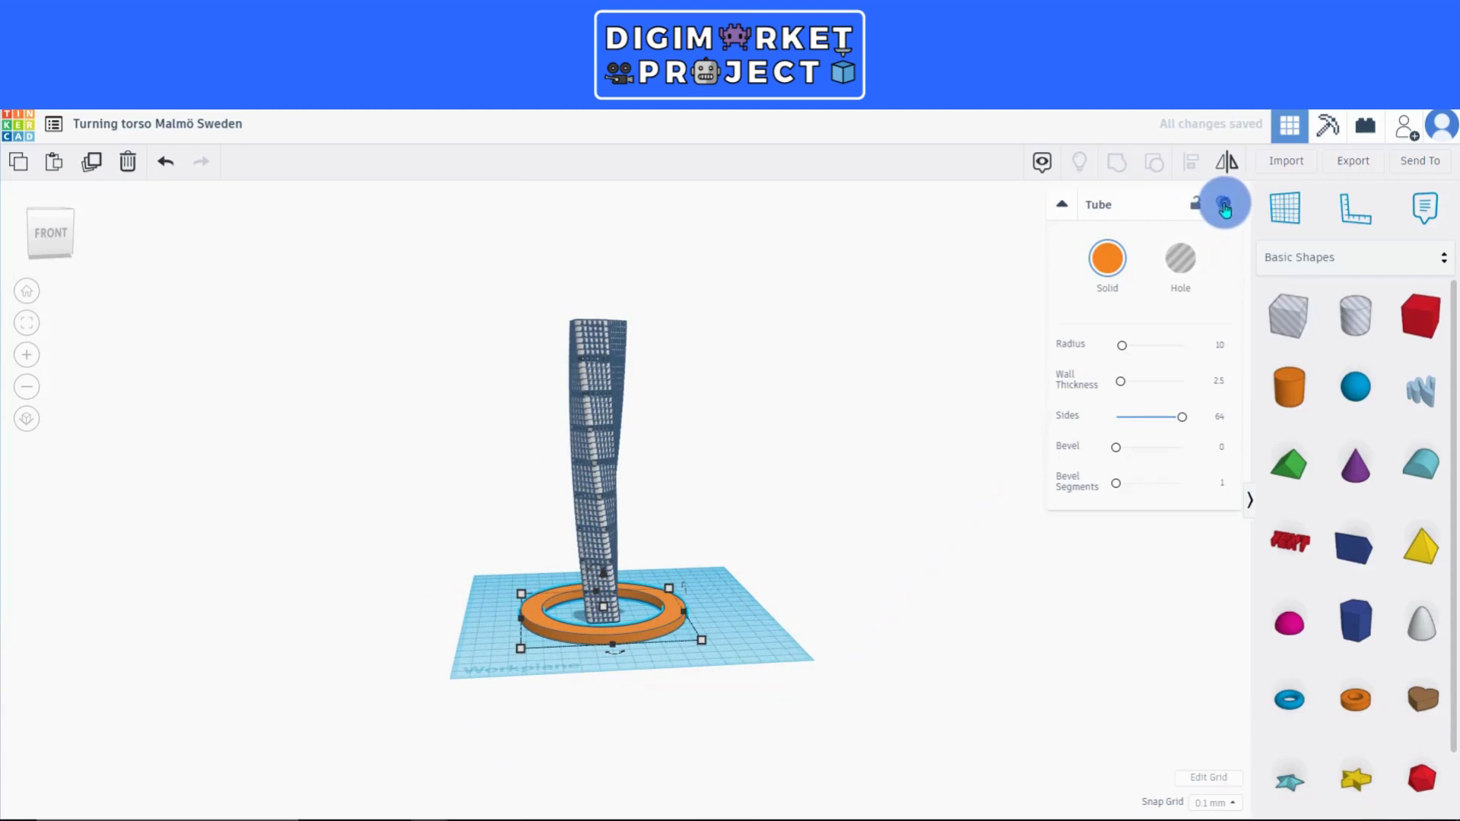
pyautogui.click(1222, 204)
# Raise the whole tower 63.70 mm above the workplane and show the hidden tube again.
pyautogui.moveTo(663, 351); pyautogui.dragTo(580, 169)
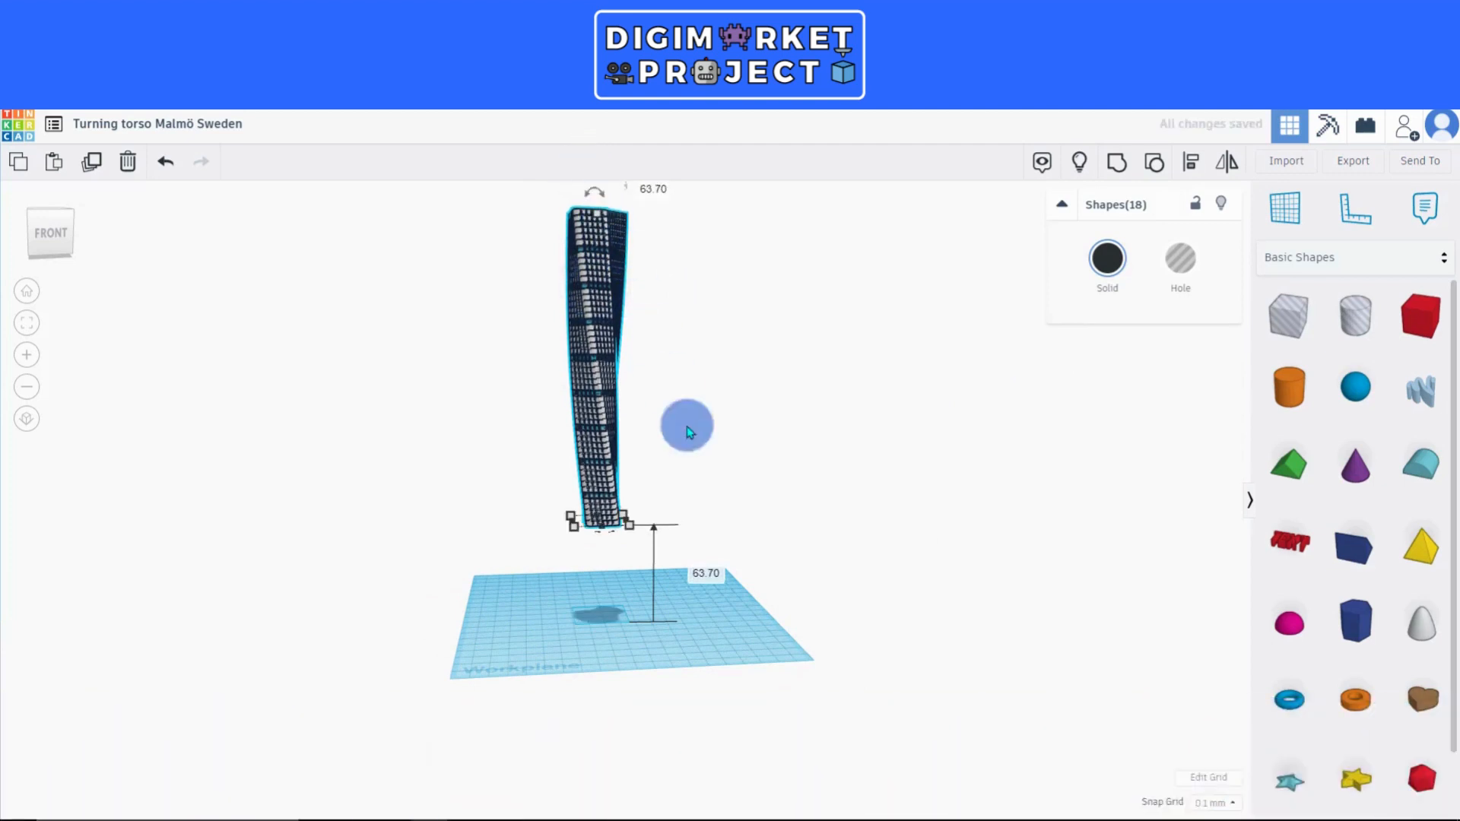
pyautogui.click(737, 545)
pyautogui.click(1079, 161)
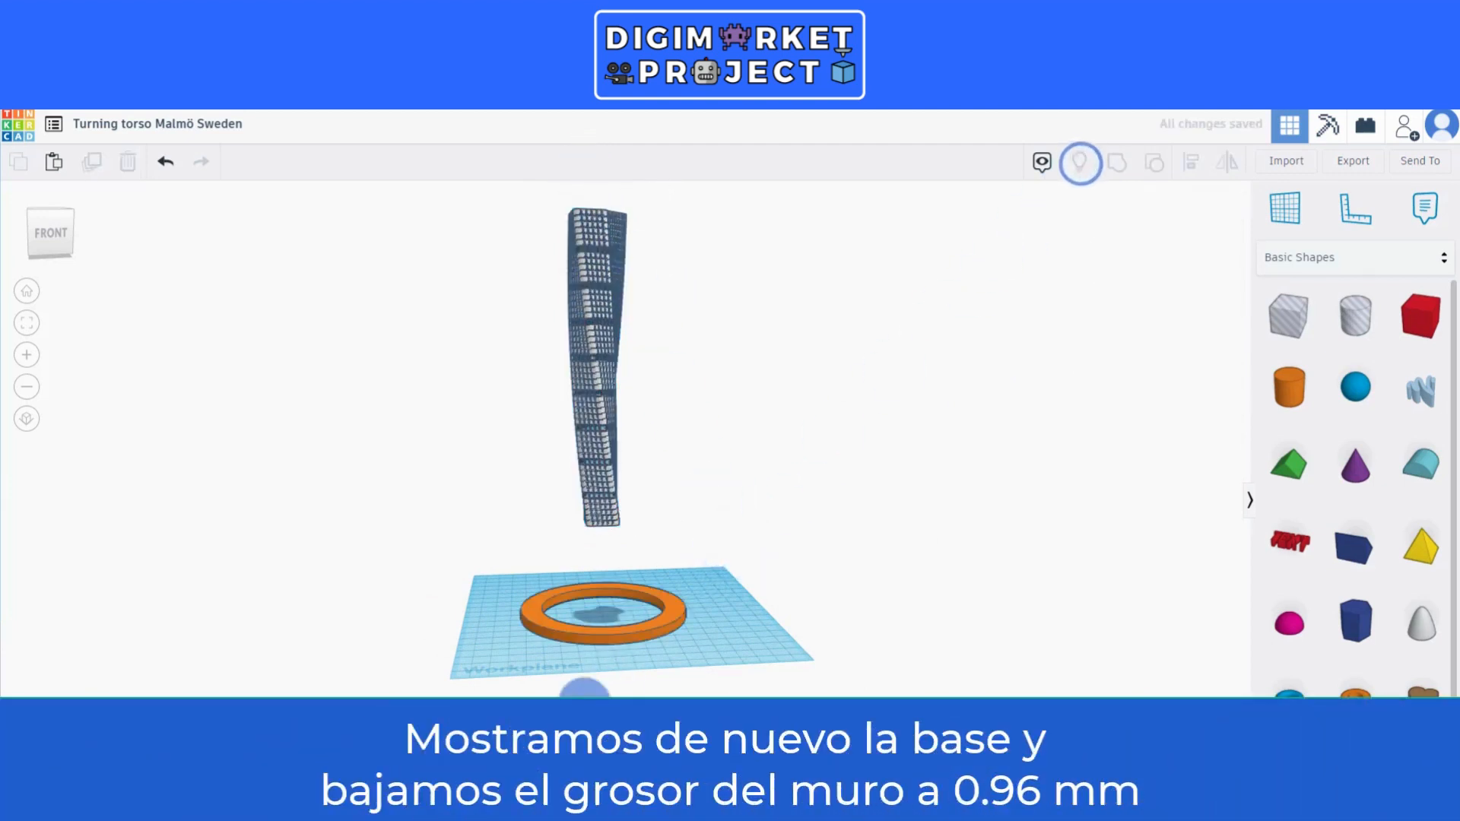
# Reduce the tube's wall thickness to 0.96.
pyautogui.moveTo(596, 688); pyautogui.dragTo(584, 704, button='right')
pyautogui.scroll(3, 584, 694)
pyautogui.click(581, 692)
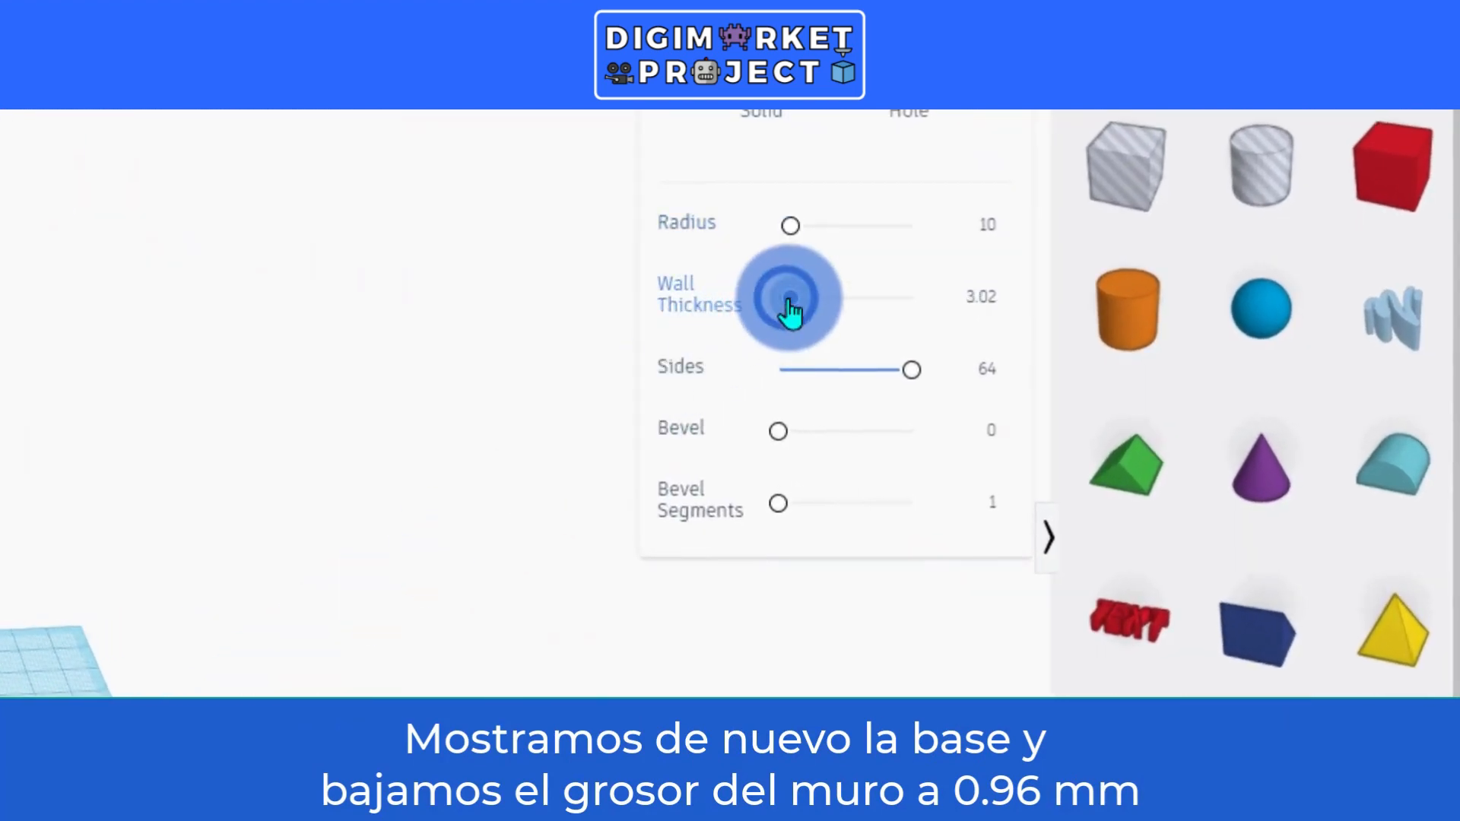
pyautogui.moveTo(791, 298); pyautogui.dragTo(782, 301)
pyautogui.click(769, 654)
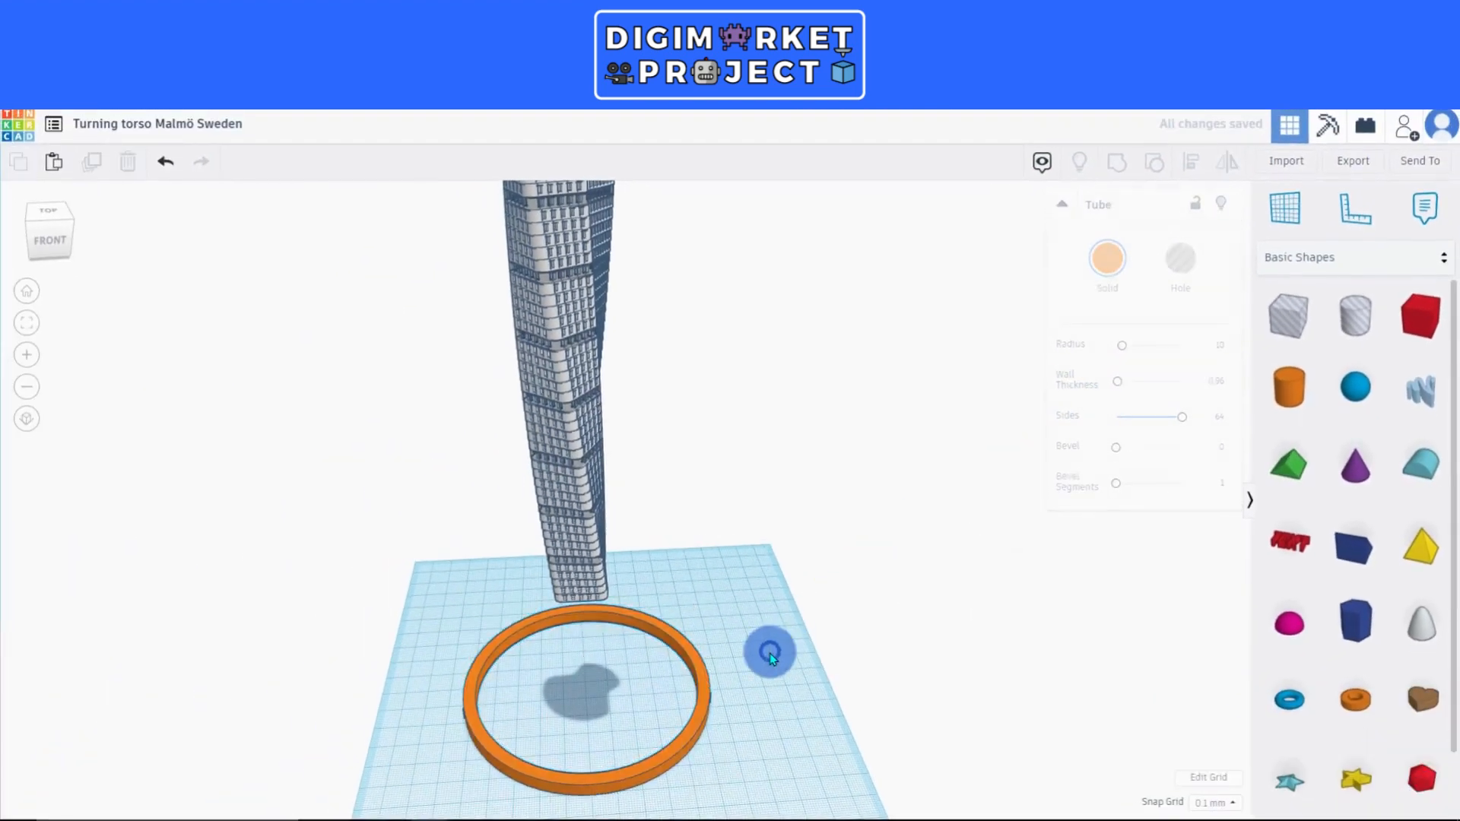
pyautogui.scroll(5, 770, 654)
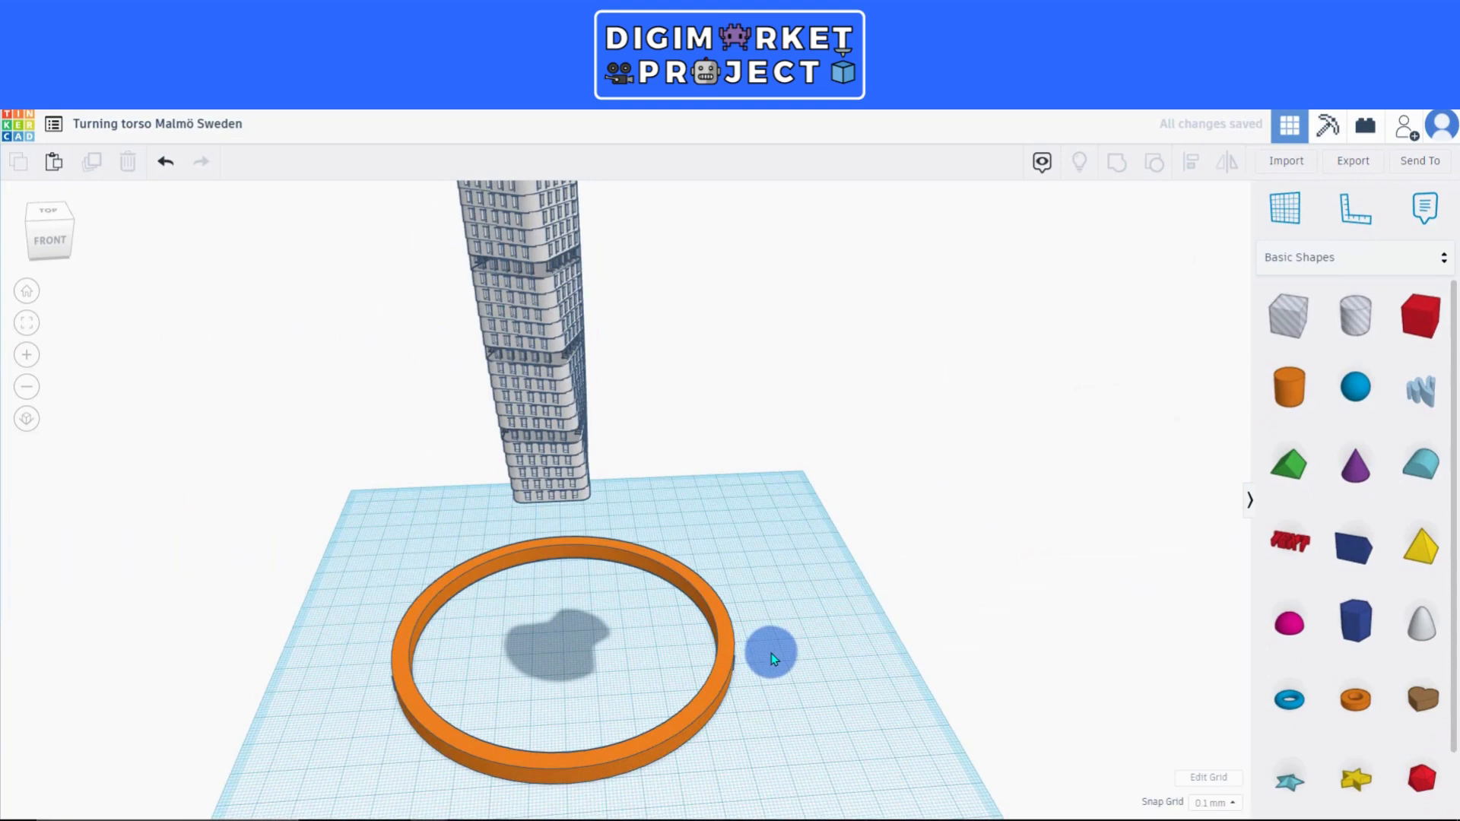
pyautogui.scroll(-5, 770, 654)
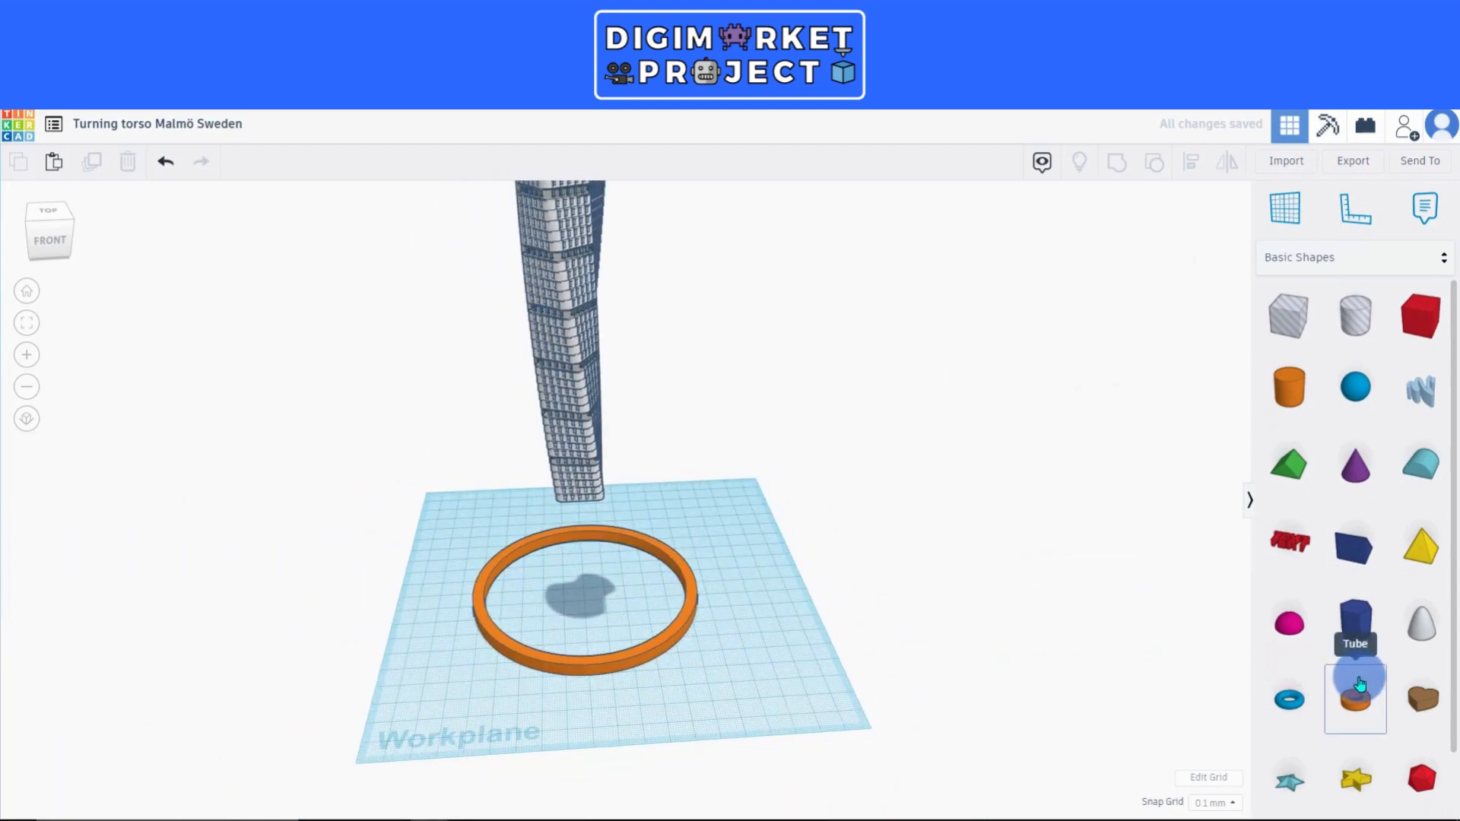
# Duplicate the ring, scale the copy to fit inside the original, and set its wall thickness to 30.
pyautogui.click(598, 661)
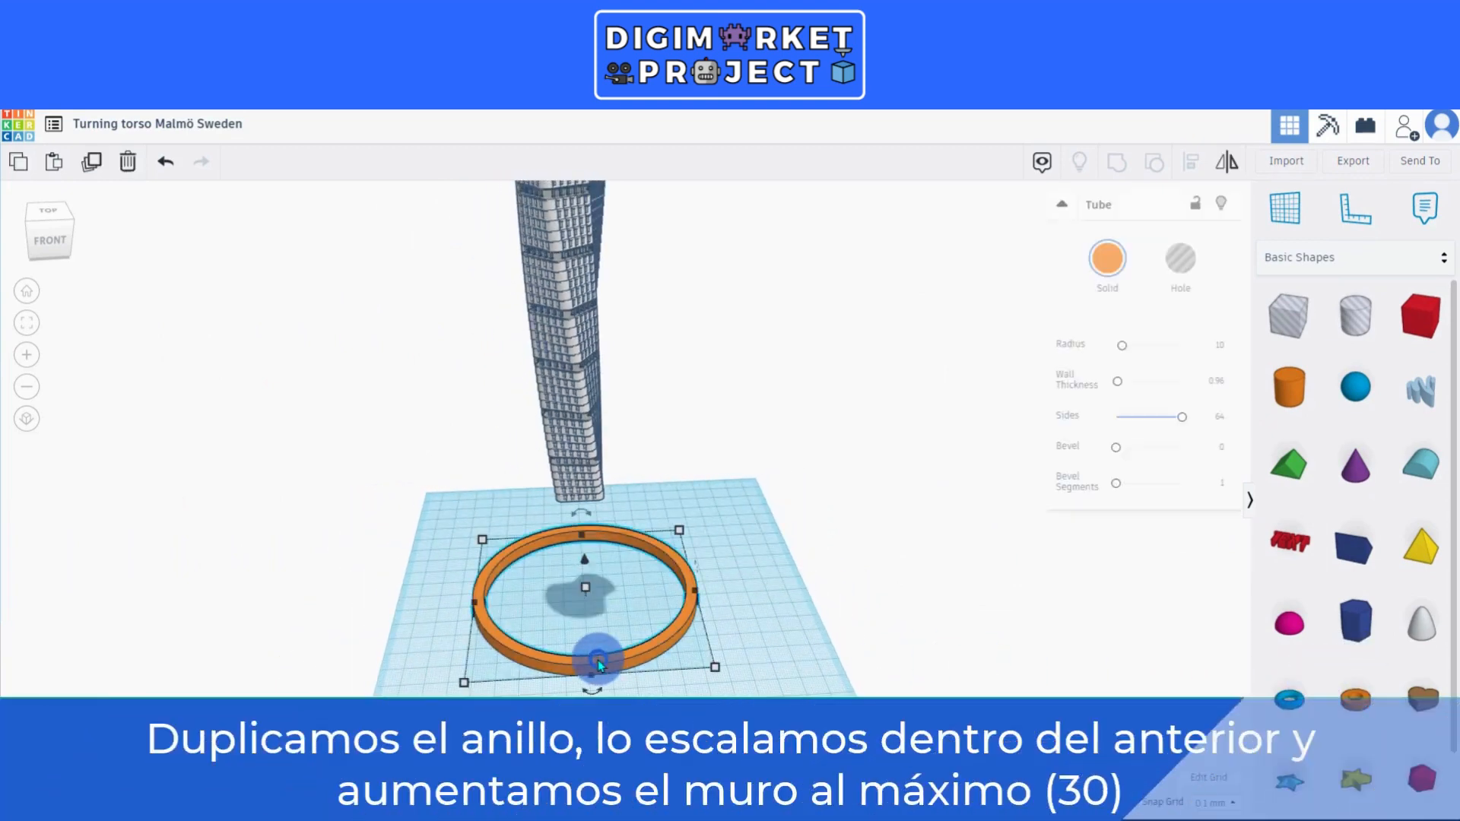
pyautogui.click(85, 165)
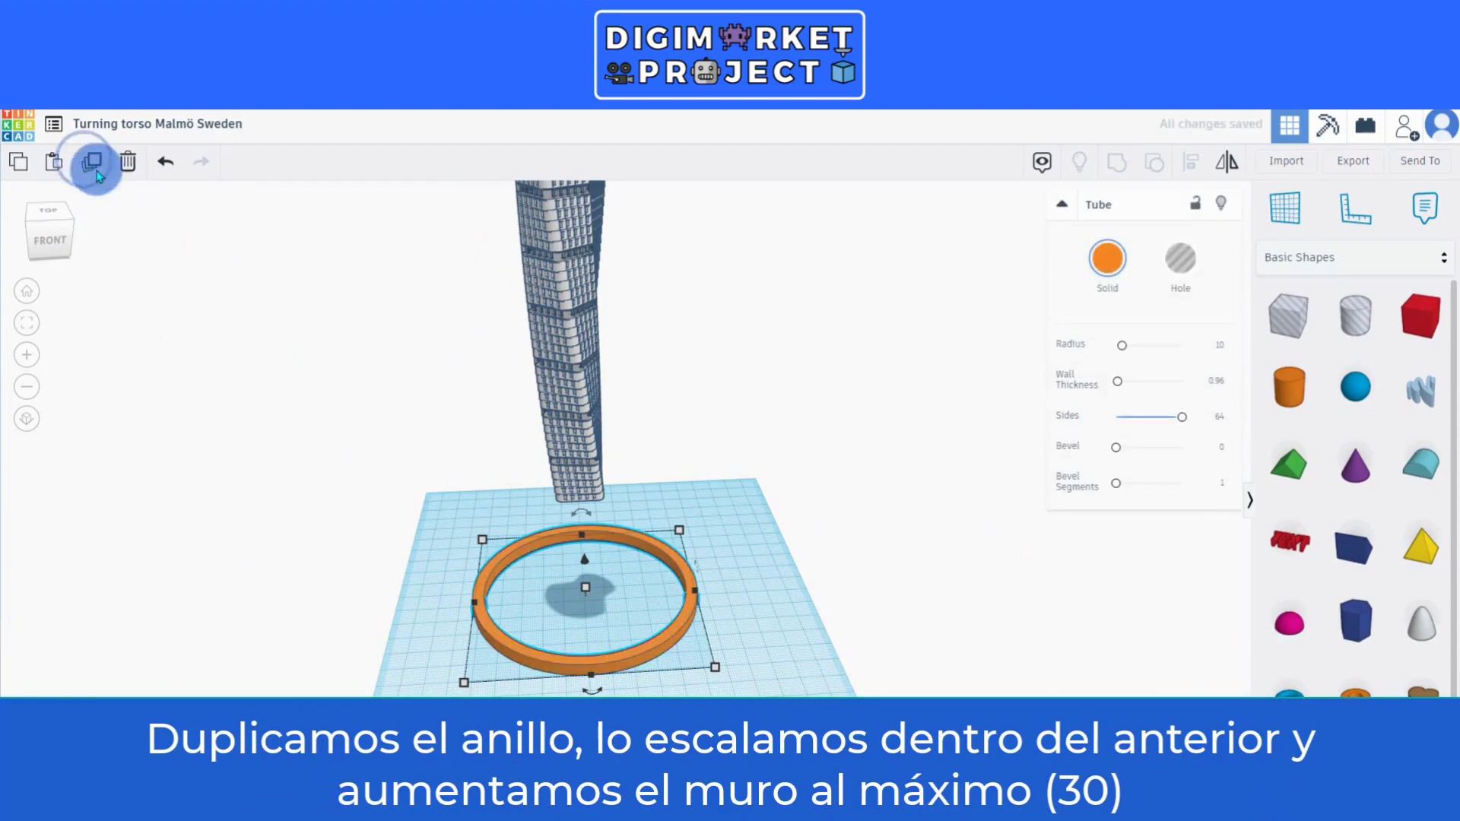
pyautogui.moveTo(715, 669); pyautogui.dragTo(694, 652)
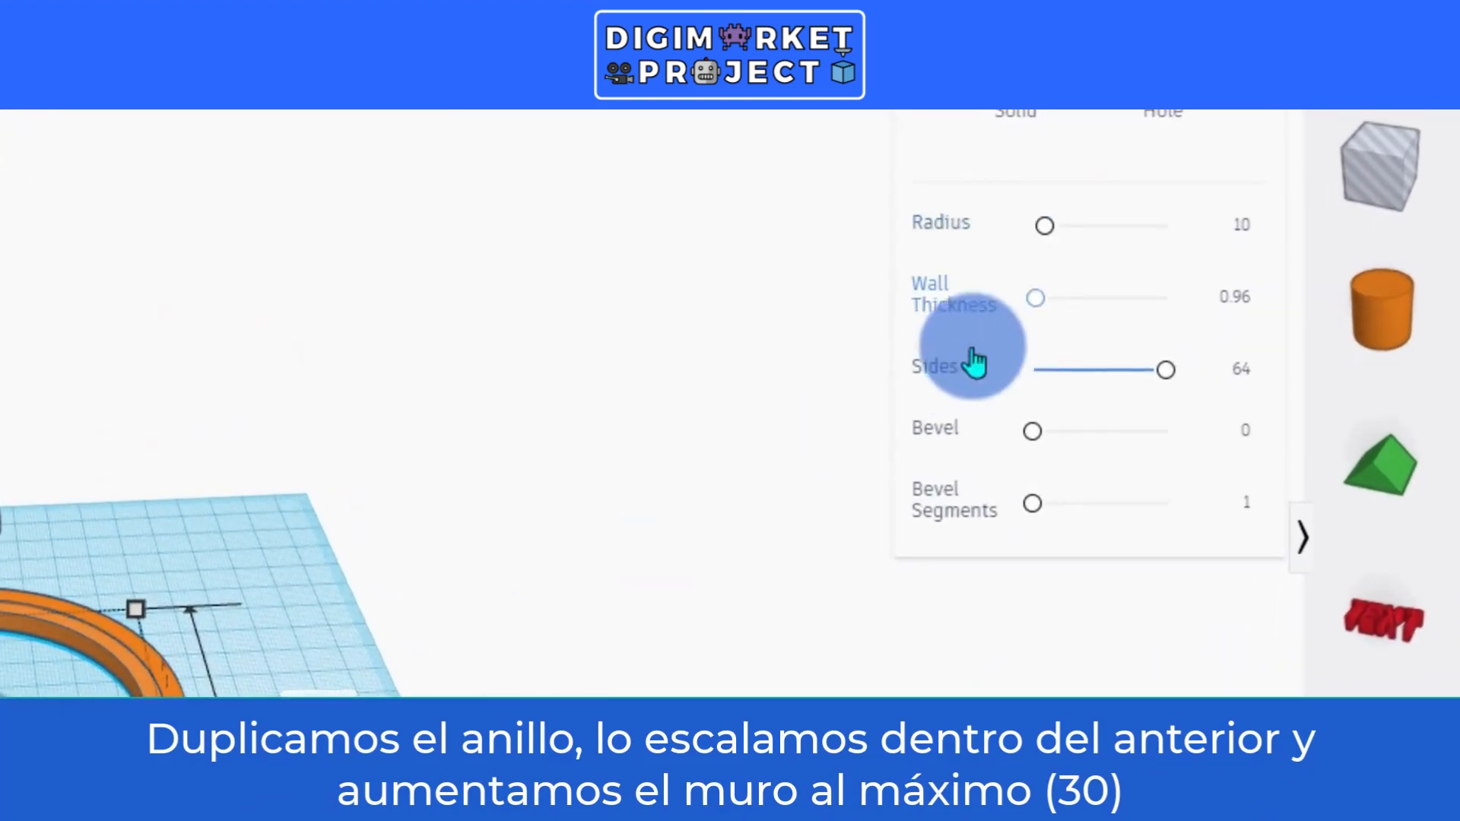
pyautogui.moveTo(1070, 334); pyautogui.dragTo(1197, 300)
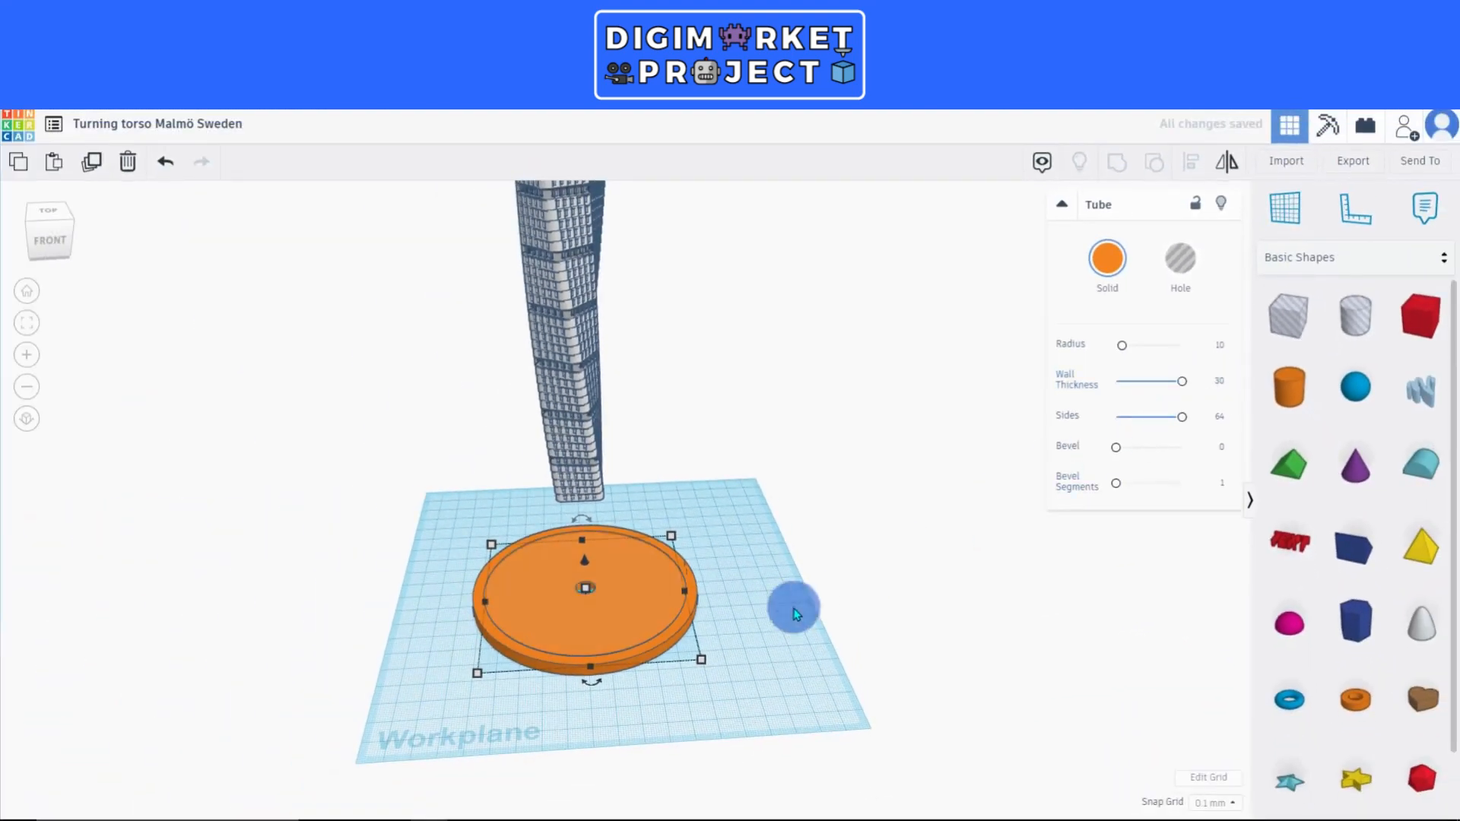
# Colour the inner disc of the round base blue.
pyautogui.moveTo(653, 654); pyautogui.dragTo(640, 697, button='right')
pyautogui.scroll(1, 646, 696)
pyautogui.scroll(2, 786, 642)
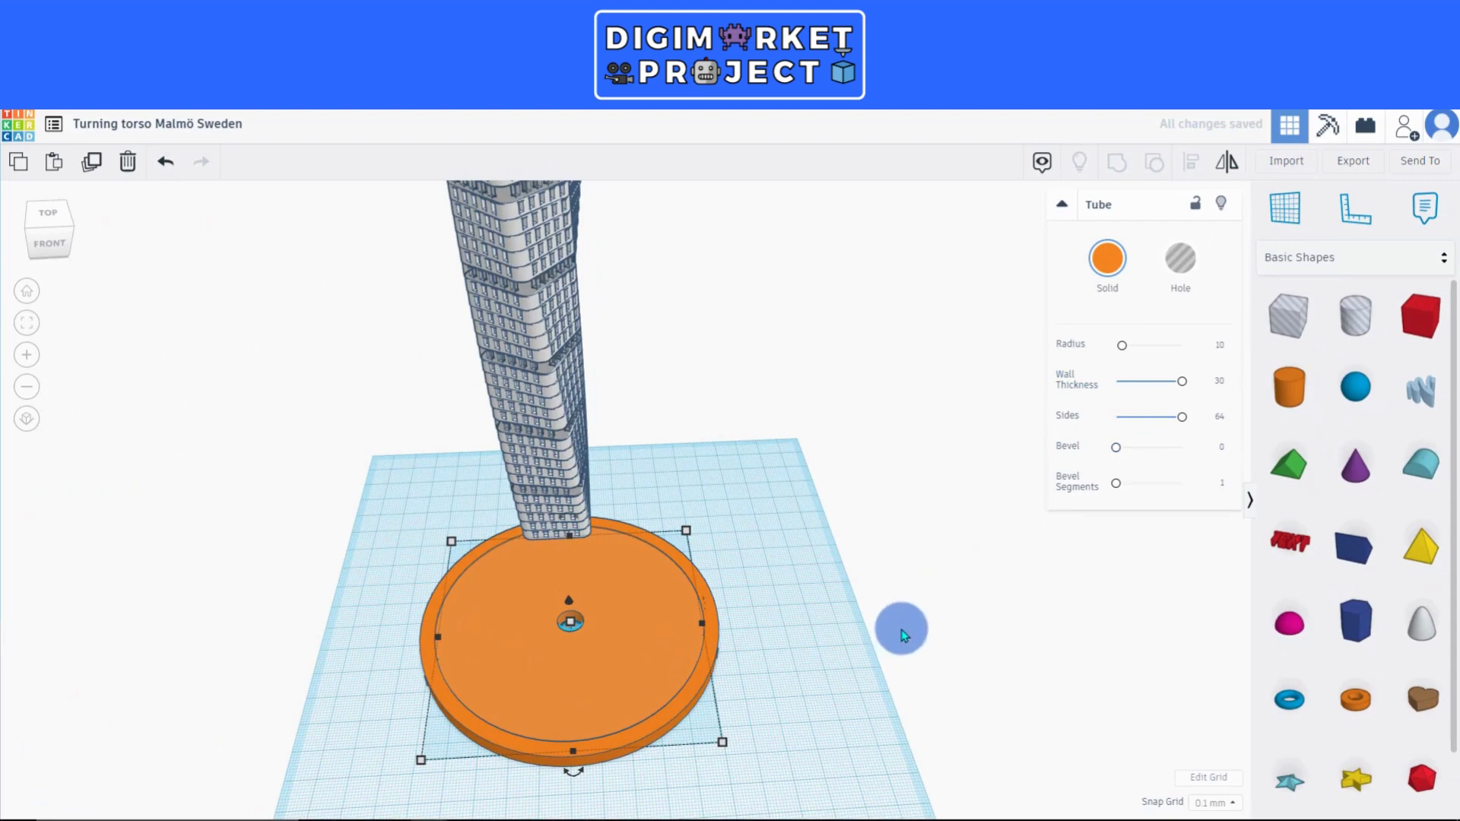
pyautogui.scroll(-5, 897, 616)
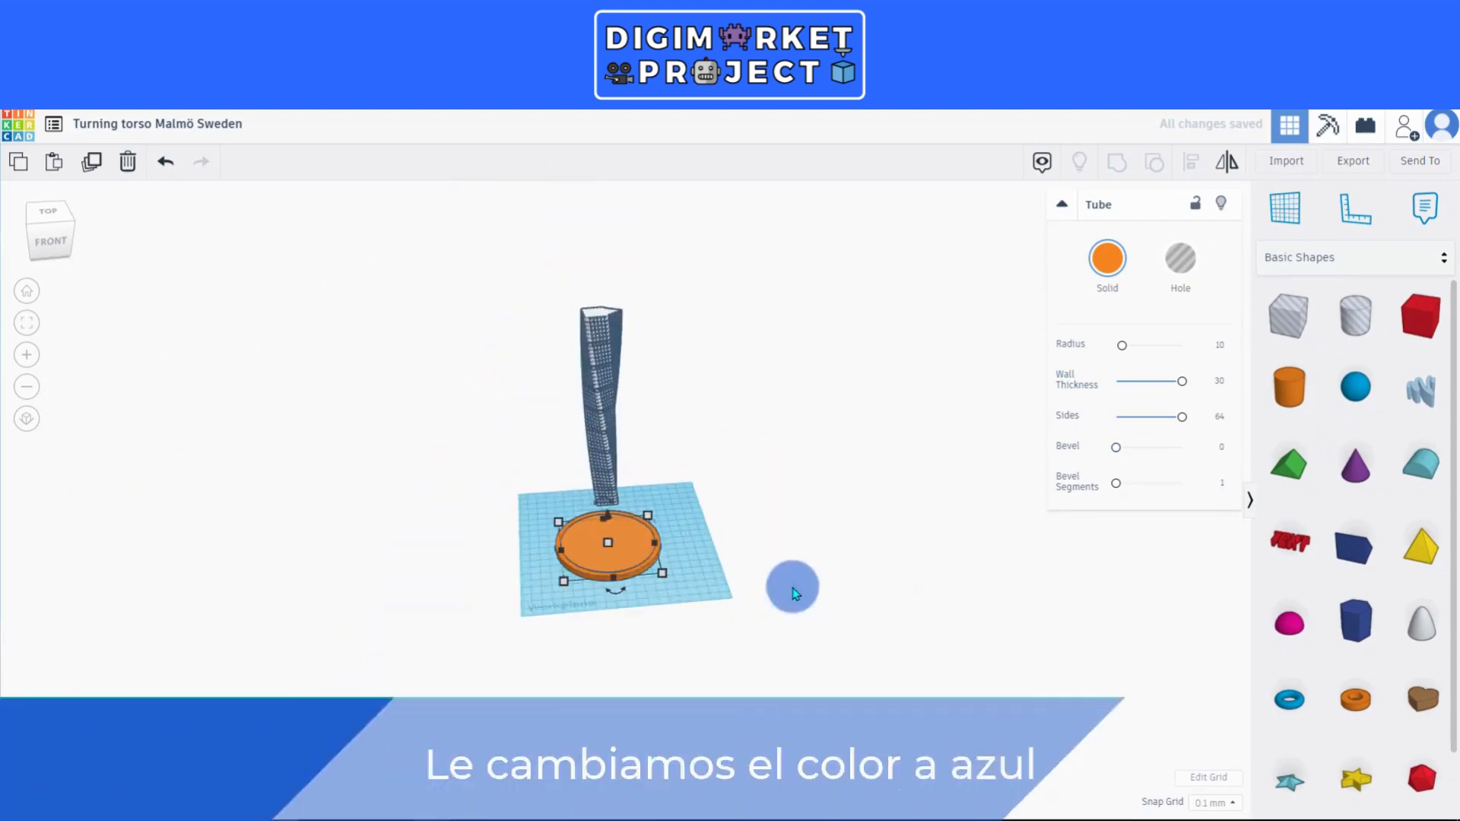
pyautogui.moveTo(792, 593); pyautogui.dragTo(895, 538, button='right')
pyautogui.click(1108, 256)
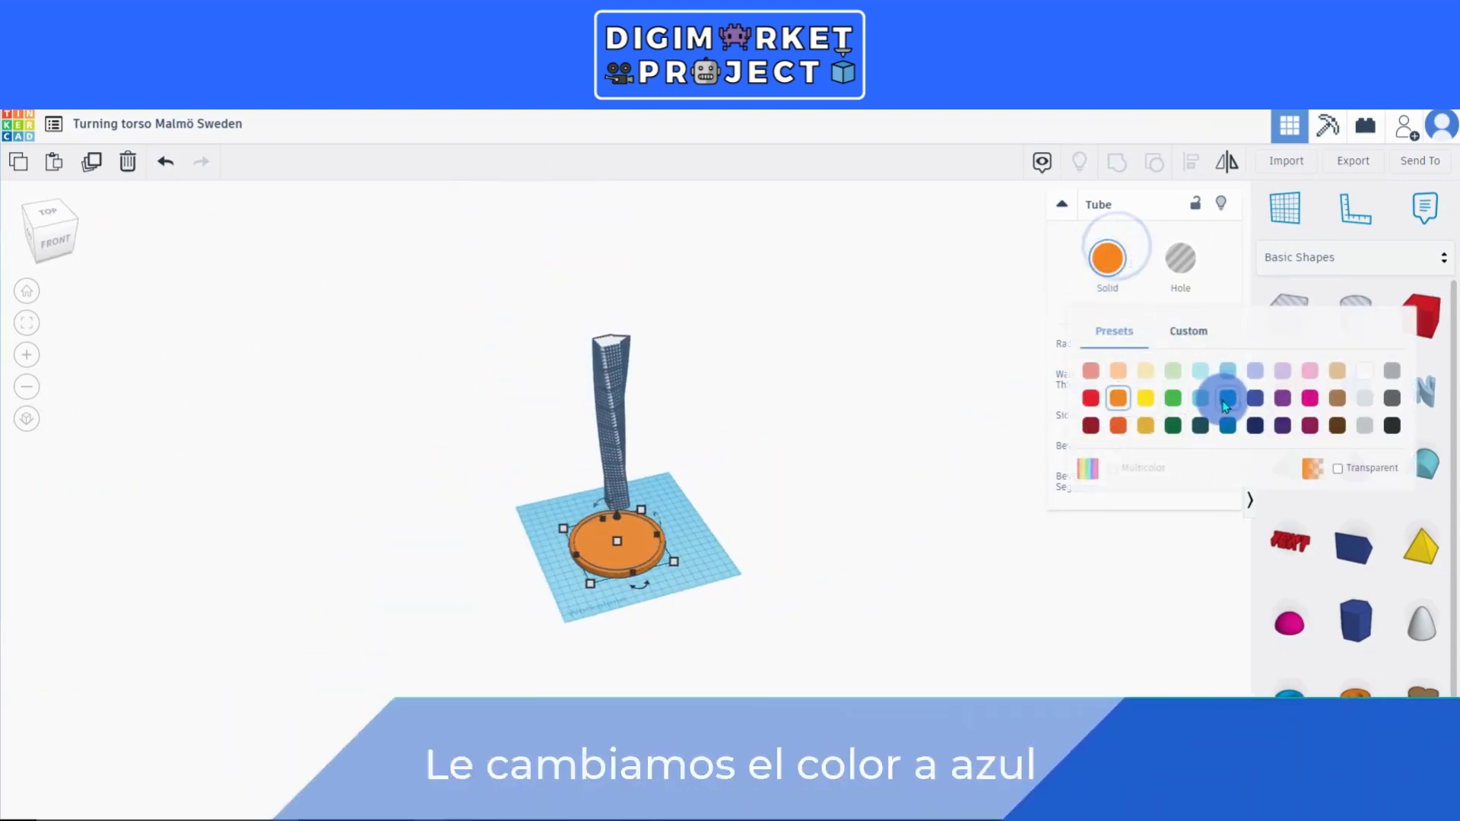
pyautogui.click(1225, 400)
pyautogui.click(772, 517)
# Select the whole tower and lower it to 10.80 mm above the workplane, close to the blue disc.
pyautogui.moveTo(763, 511); pyautogui.dragTo(686, 464, button='right')
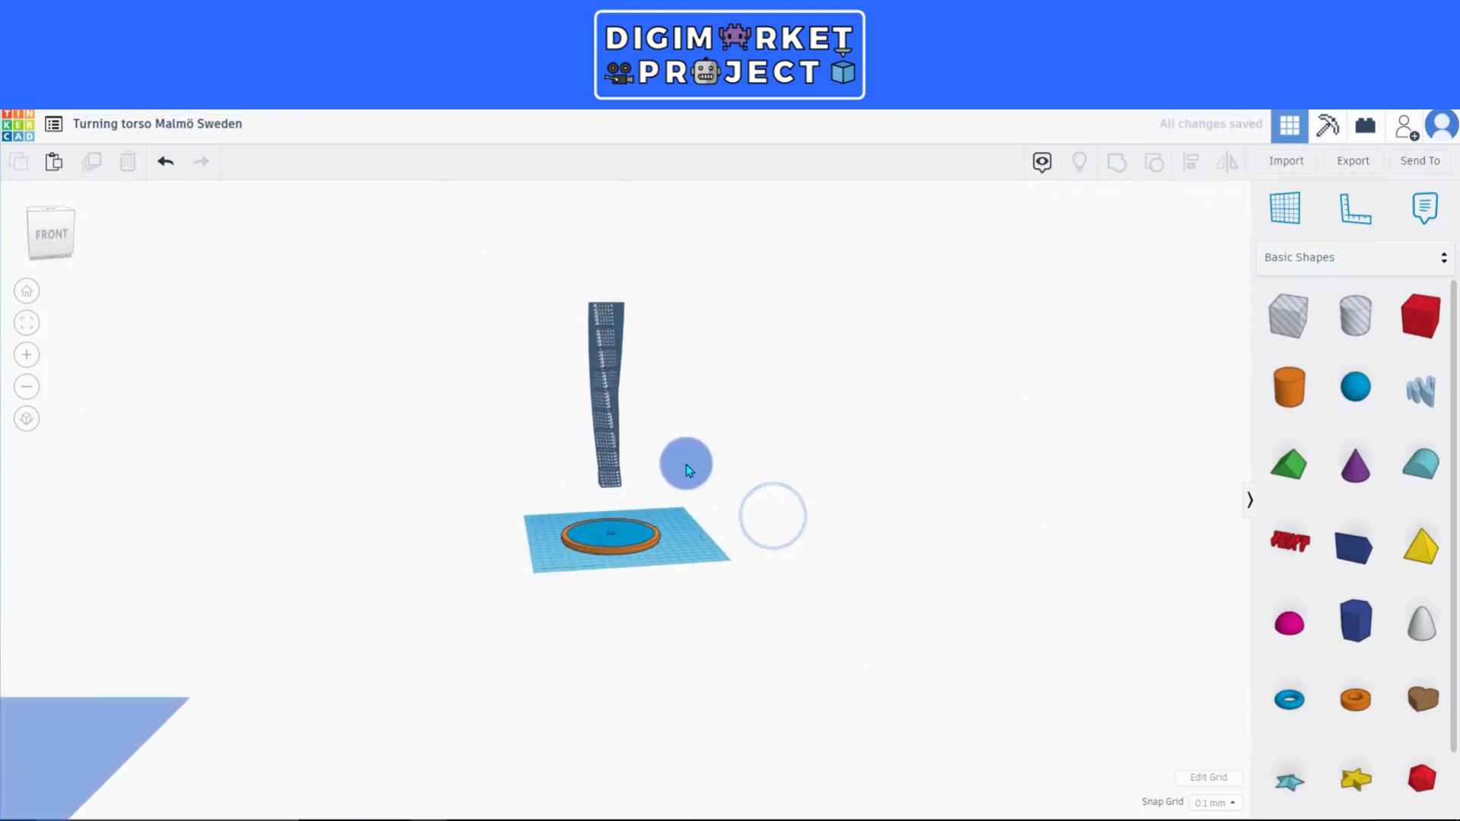
pyautogui.moveTo(566, 491); pyautogui.dragTo(601, 299)
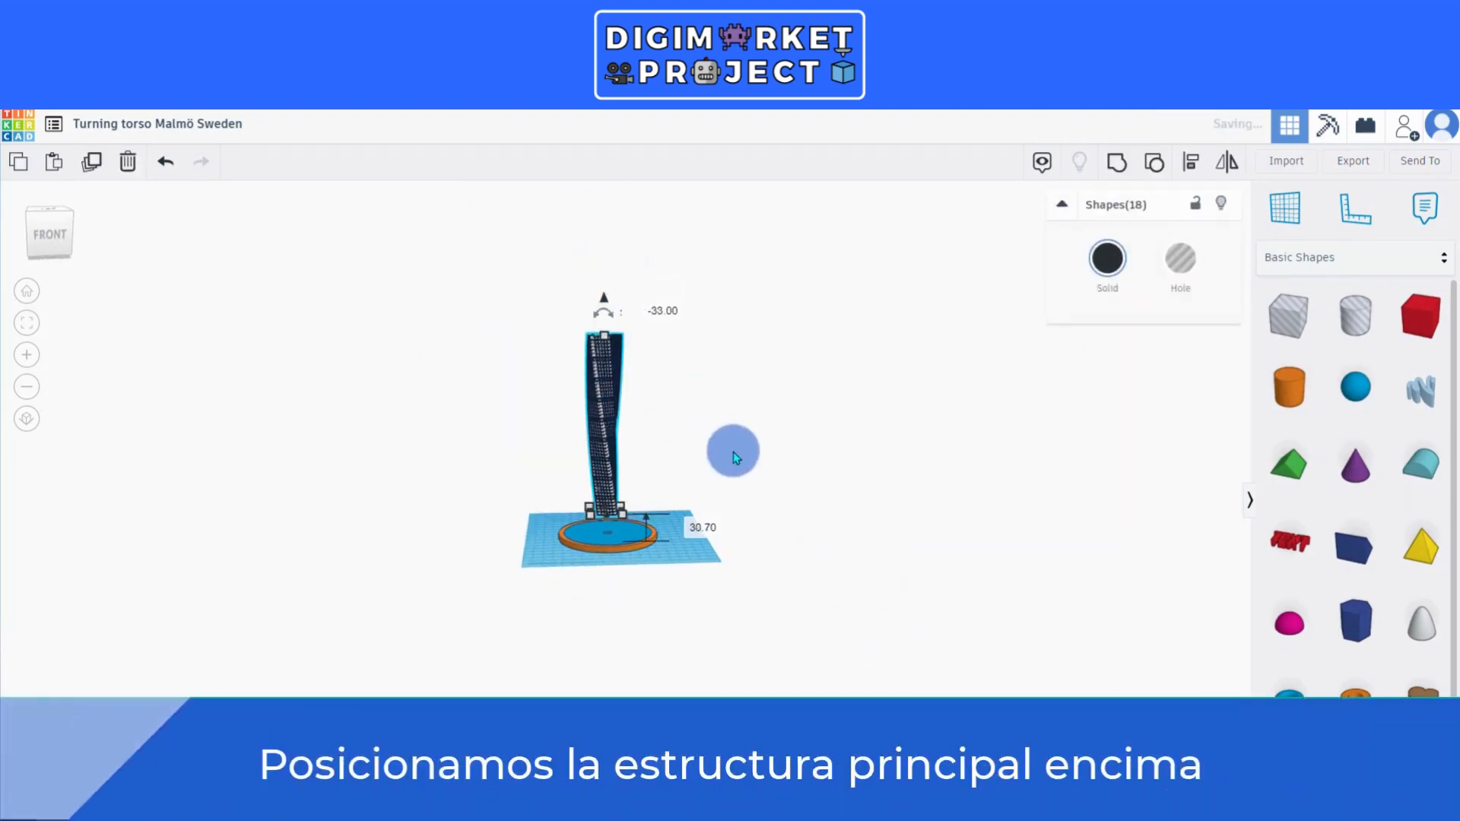
pyautogui.moveTo(733, 455); pyautogui.dragTo(728, 577, button='right')
pyautogui.scroll(2, 733, 486)
pyautogui.scroll(2, 733, 486)
pyautogui.moveTo(746, 450); pyautogui.dragTo(730, 428, button='right')
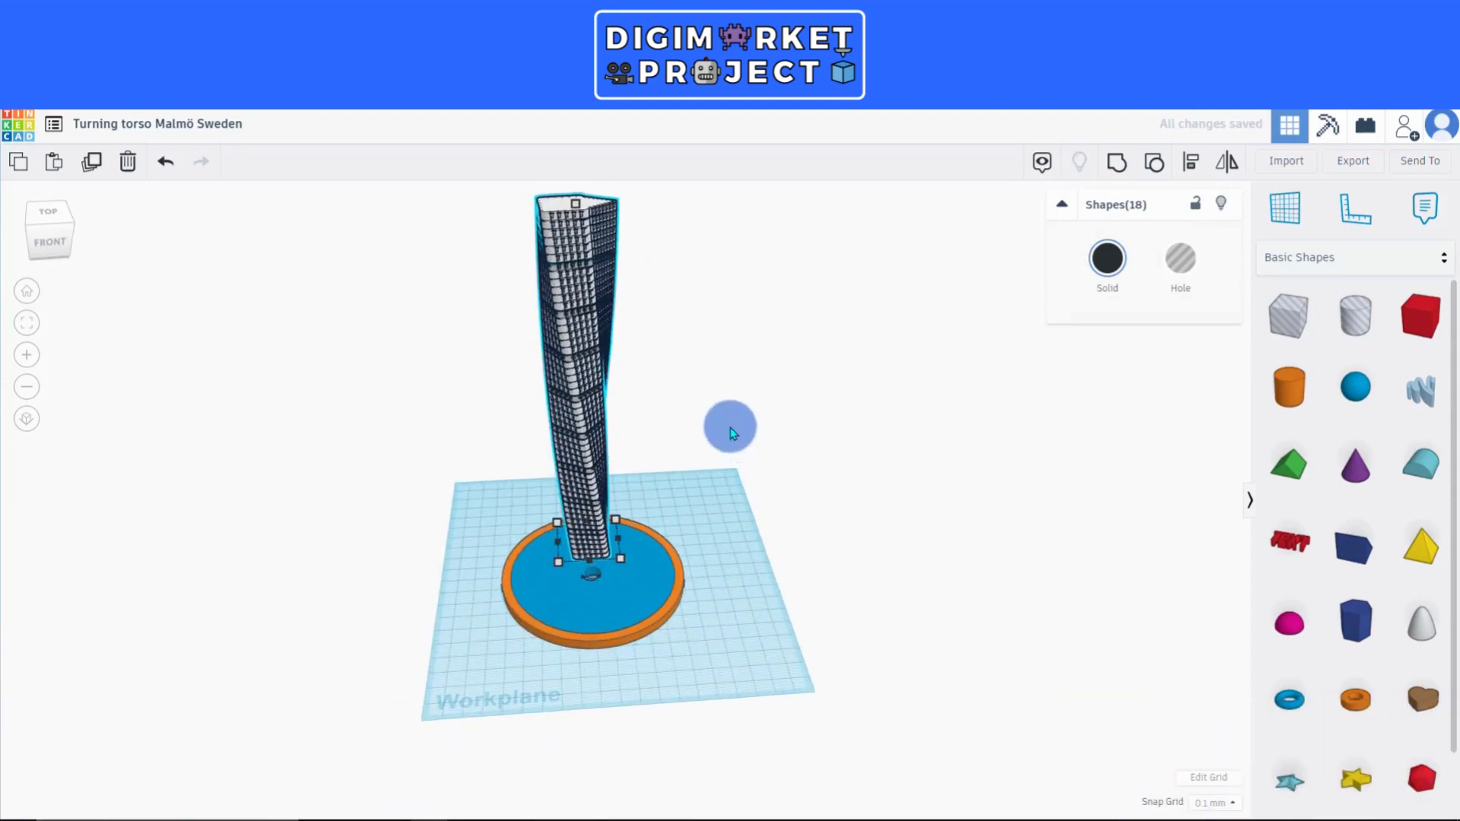
pyautogui.scroll(-2, 590, 266)
pyautogui.moveTo(590, 268); pyautogui.dragTo(592, 296)
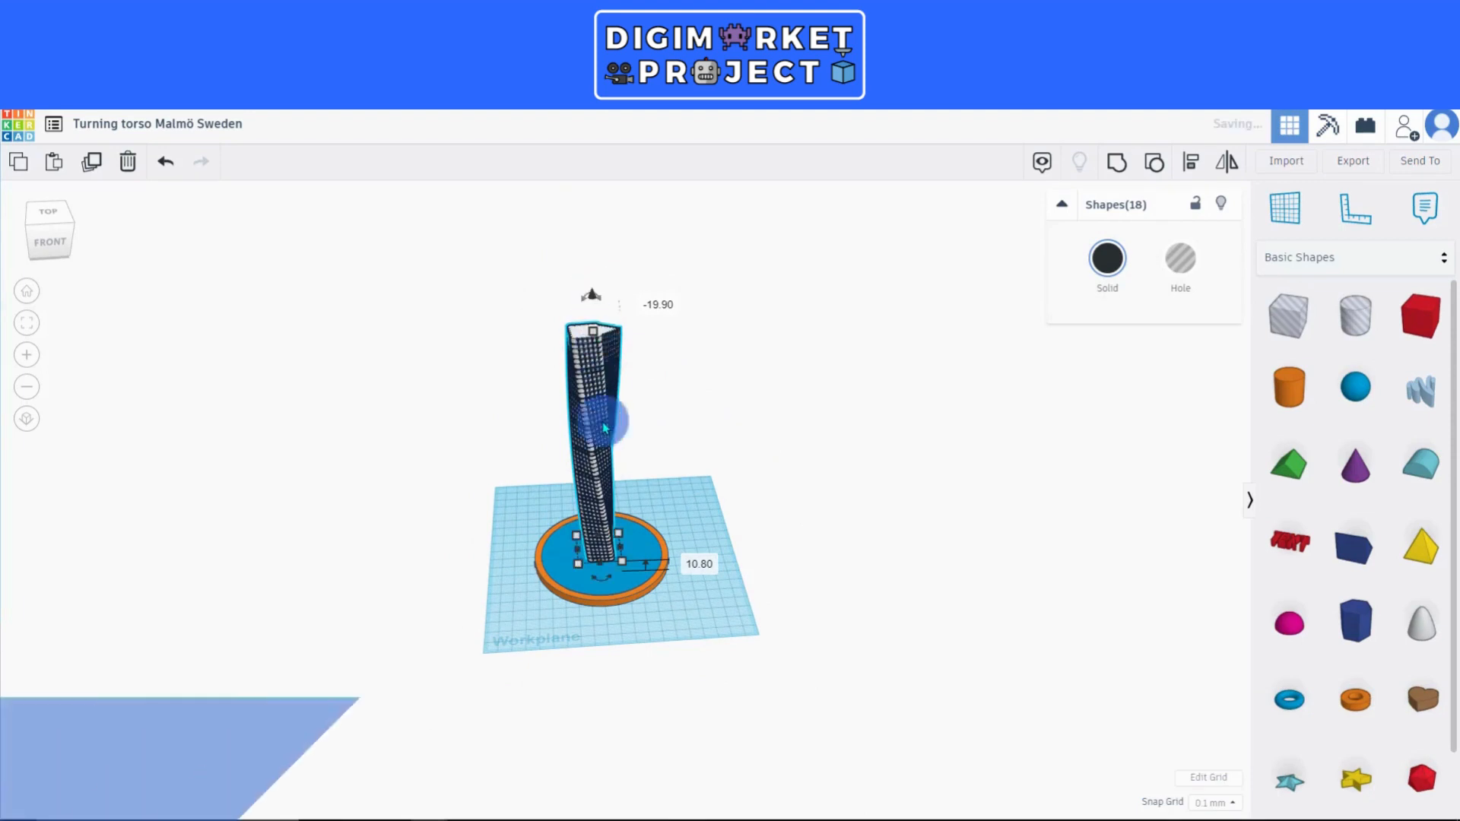
# Colour the outer ring of the base white.
pyautogui.click(619, 601)
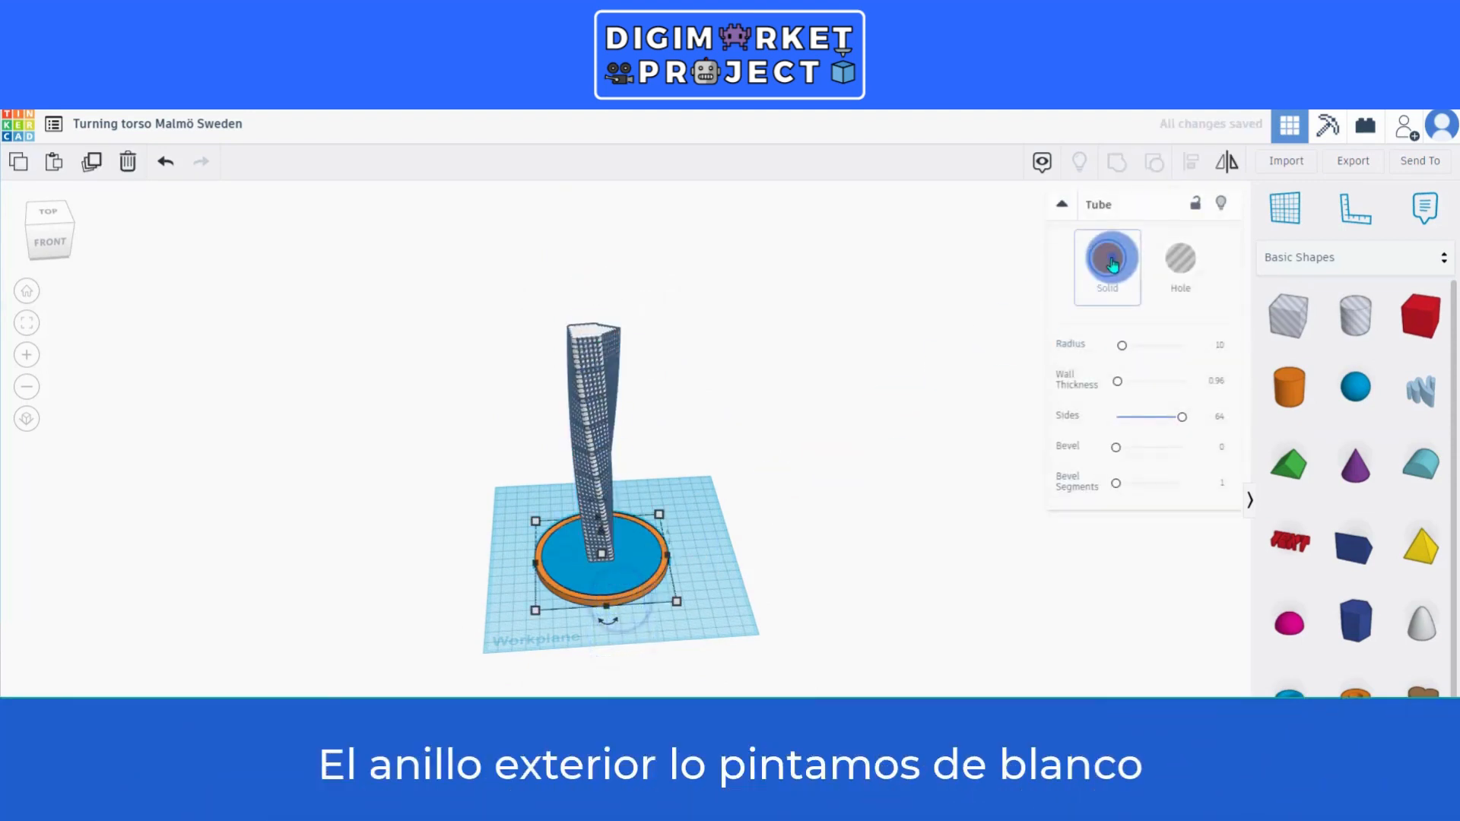
pyautogui.click(1107, 259)
pyautogui.click(1364, 371)
pyautogui.click(729, 758)
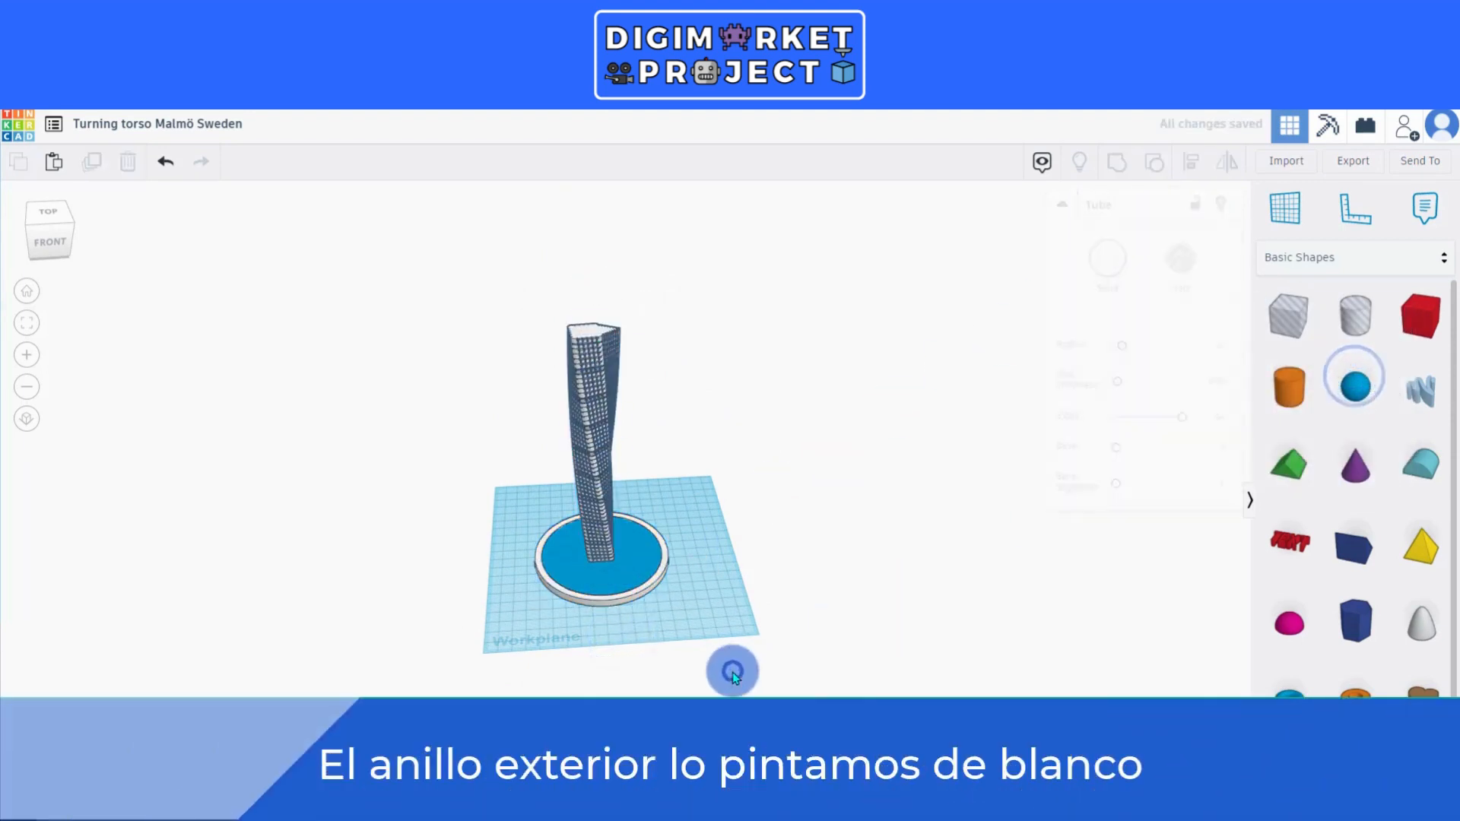
# Group the white ring and blue disc, and make the group multicolour so both parts keep their colours.
pyautogui.scroll(5, 716, 668)
pyautogui.moveTo(723, 650); pyautogui.dragTo(737, 582, button='right')
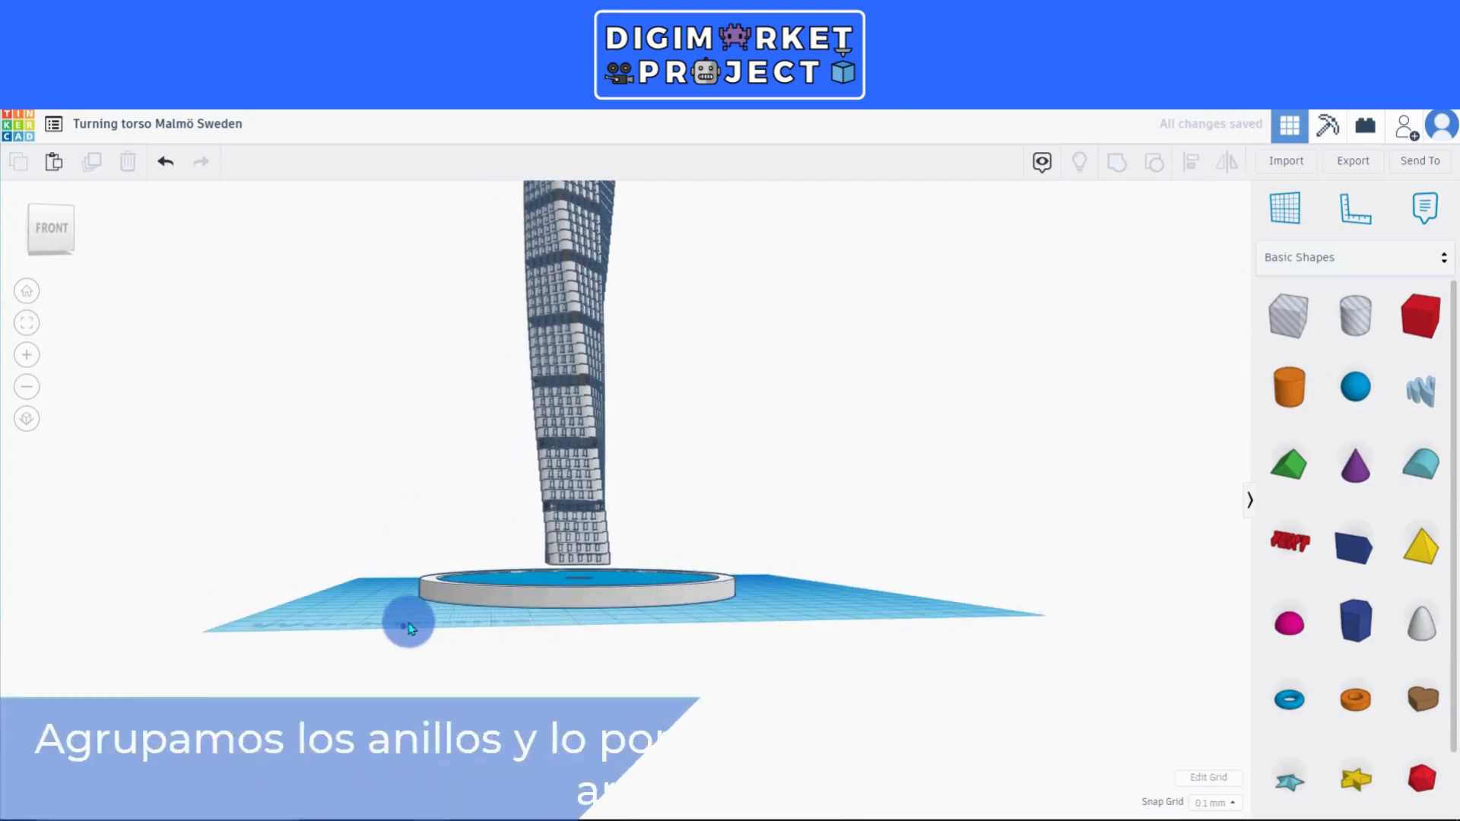
pyautogui.moveTo(403, 626); pyautogui.dragTo(487, 570)
pyautogui.moveTo(595, 628); pyautogui.dragTo(587, 648, button='right')
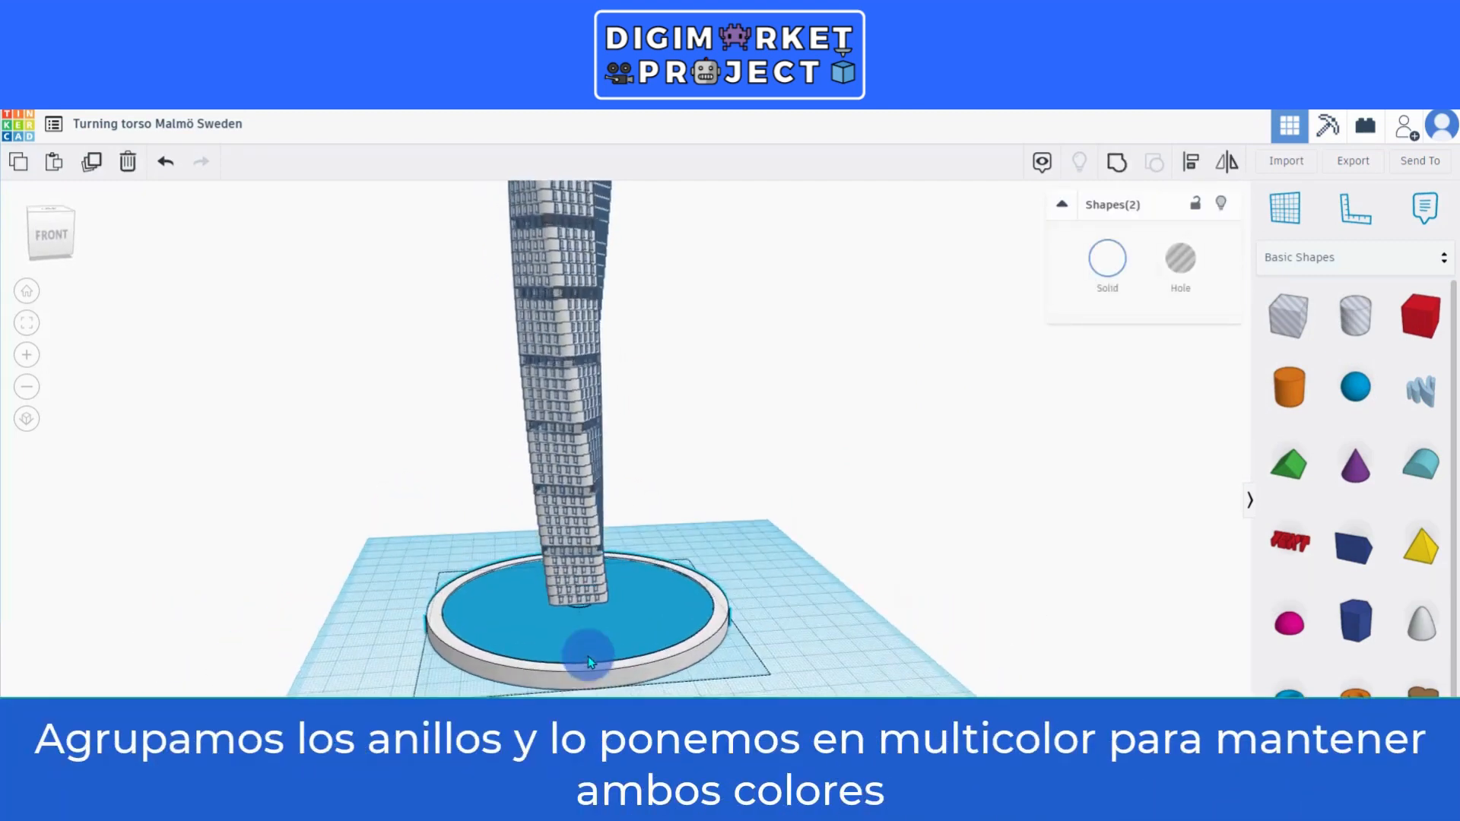
pyautogui.click(1116, 162)
pyautogui.click(1100, 272)
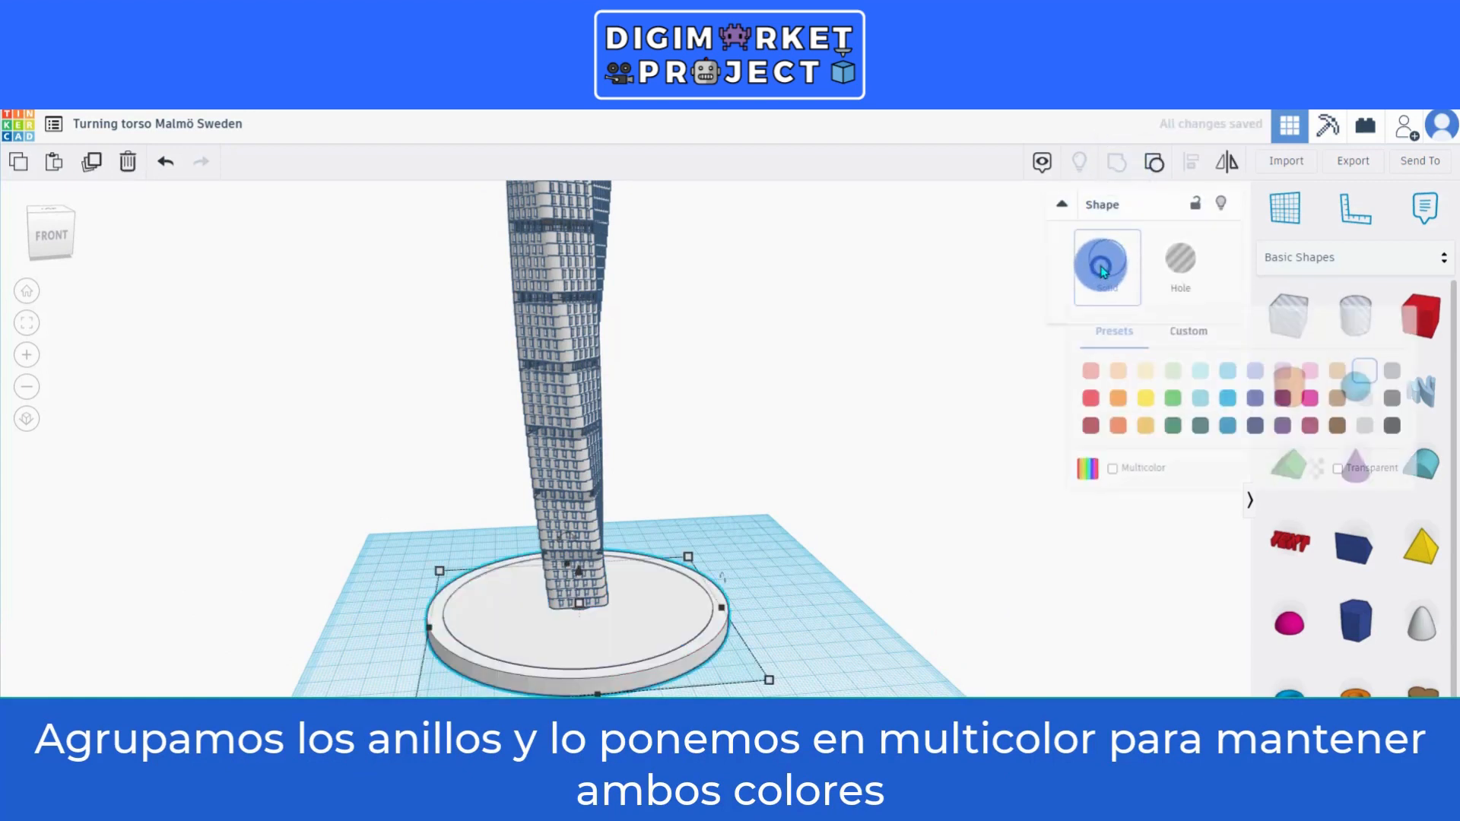
pyautogui.click(1111, 469)
pyautogui.click(909, 671)
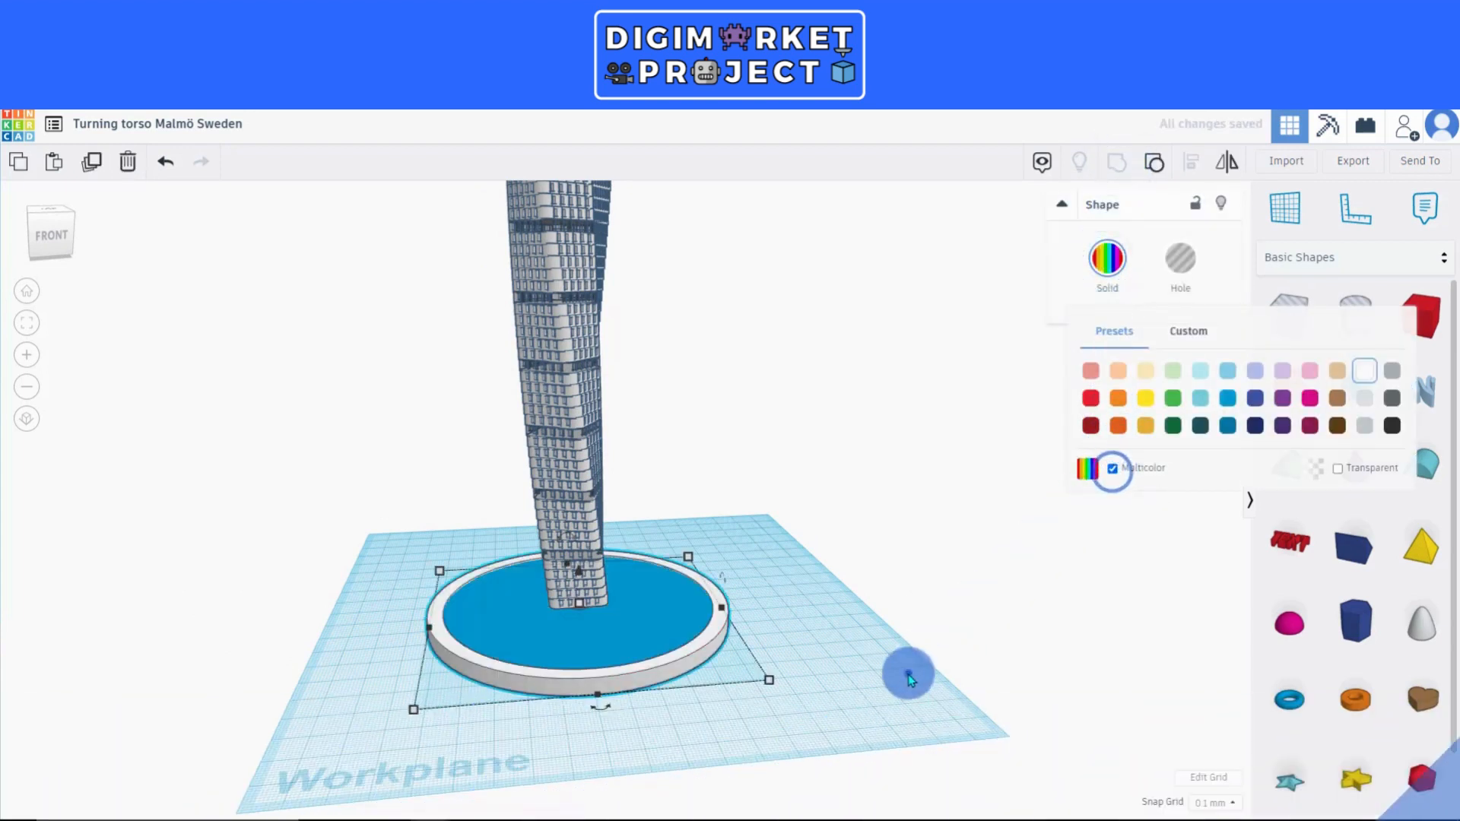
# Set a temporary workplane on the blue disc's top face and drop the whole tower onto it.
pyautogui.click(581, 619)
pyautogui.scroll(-3, 664, 619)
pyautogui.moveTo(663, 619); pyautogui.dragTo(691, 560, button='right')
pyautogui.scroll(-3, 695, 572)
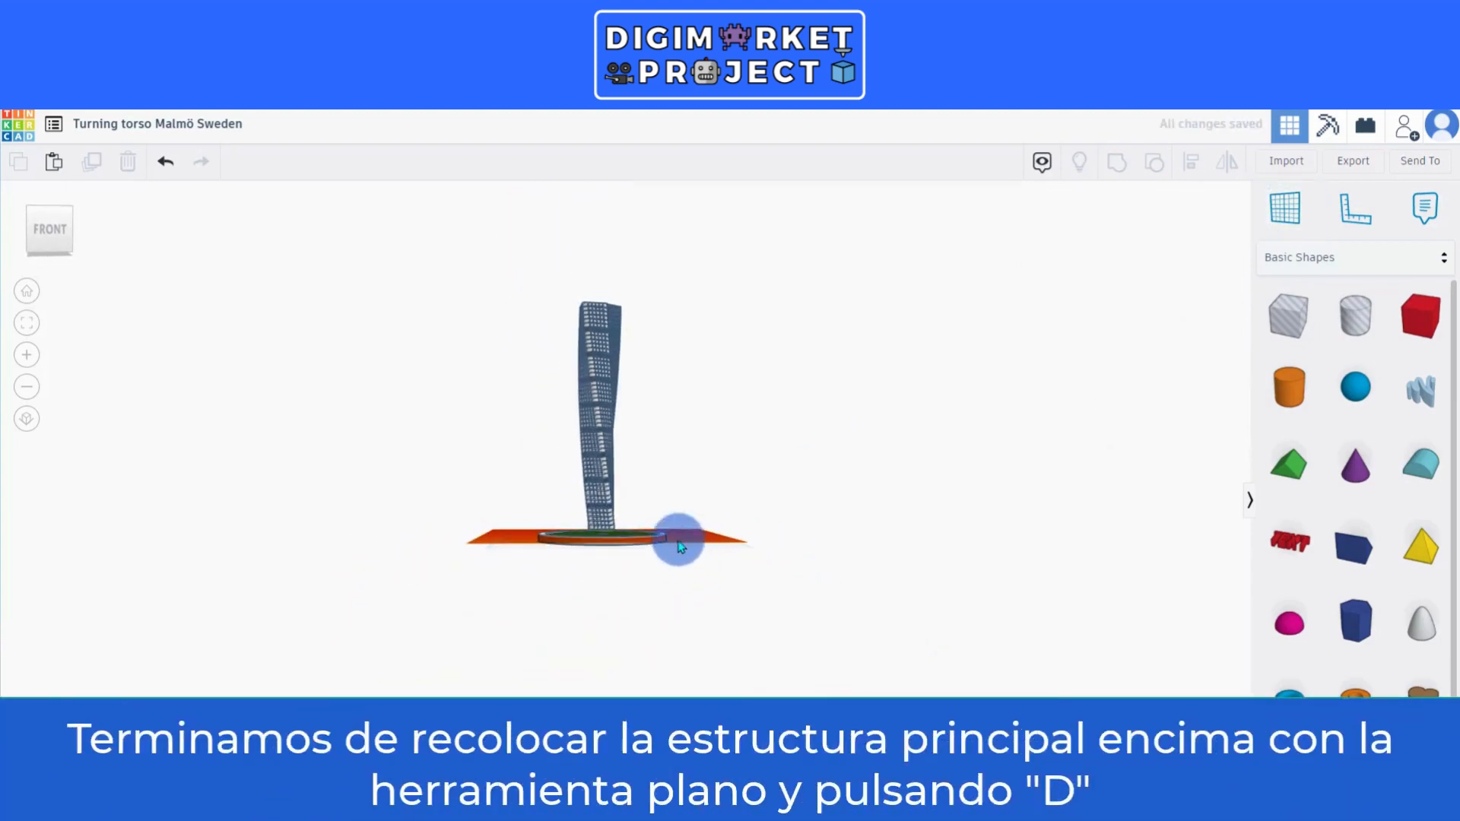
pyautogui.moveTo(525, 337); pyautogui.dragTo(523, 332, button='right')
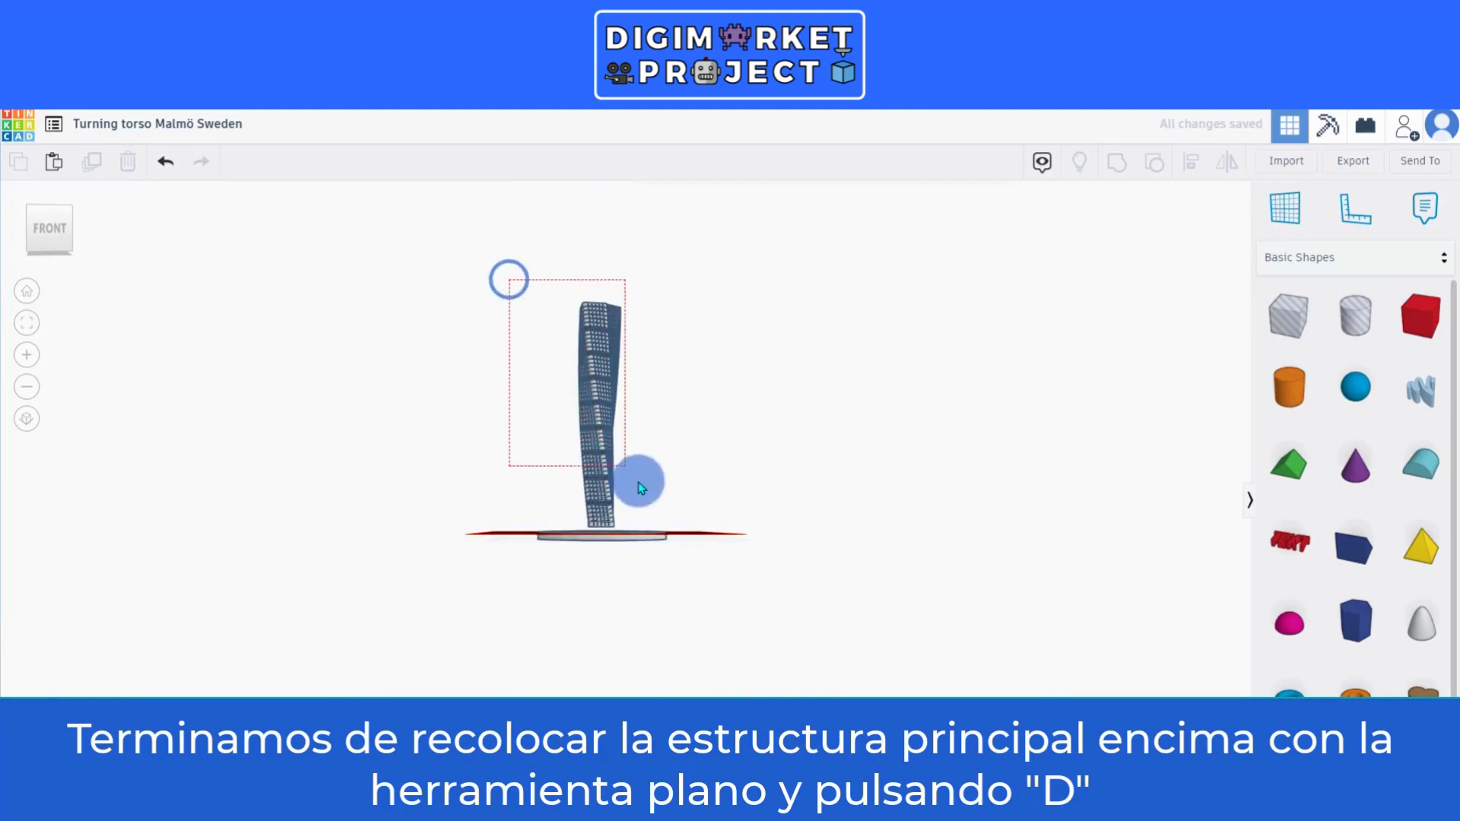
pyautogui.click(682, 531)
pyautogui.moveTo(687, 466); pyautogui.dragTo(706, 552, button='right')
pyautogui.press('d')
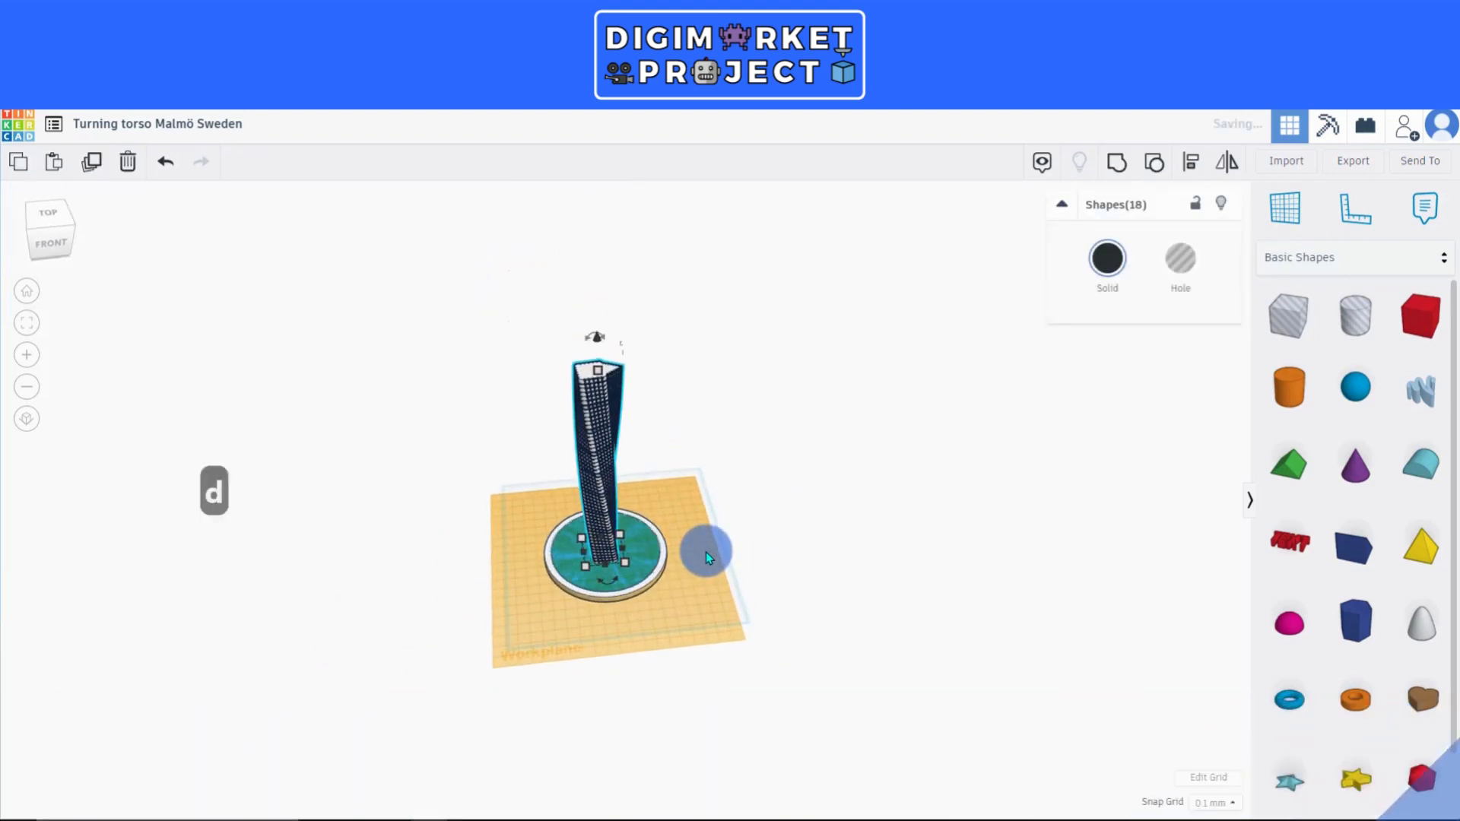
# Deselect the tower and return the workplane to its default position.
pyautogui.scroll(5, 705, 551)
pyautogui.click(795, 516)
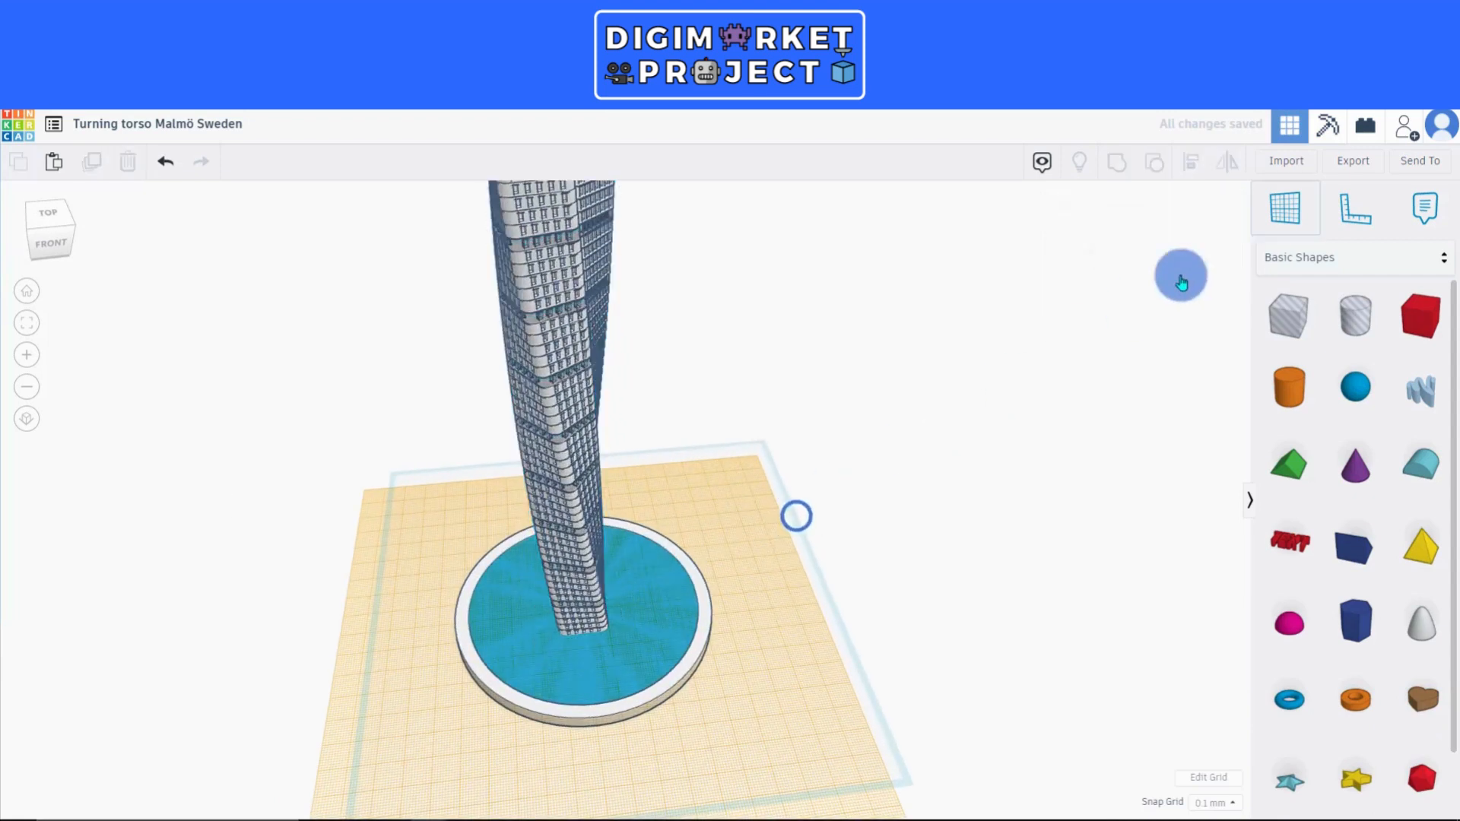
pyautogui.moveTo(810, 656); pyautogui.dragTo(540, 633, button='right')
pyautogui.scroll(3, 614, 649)
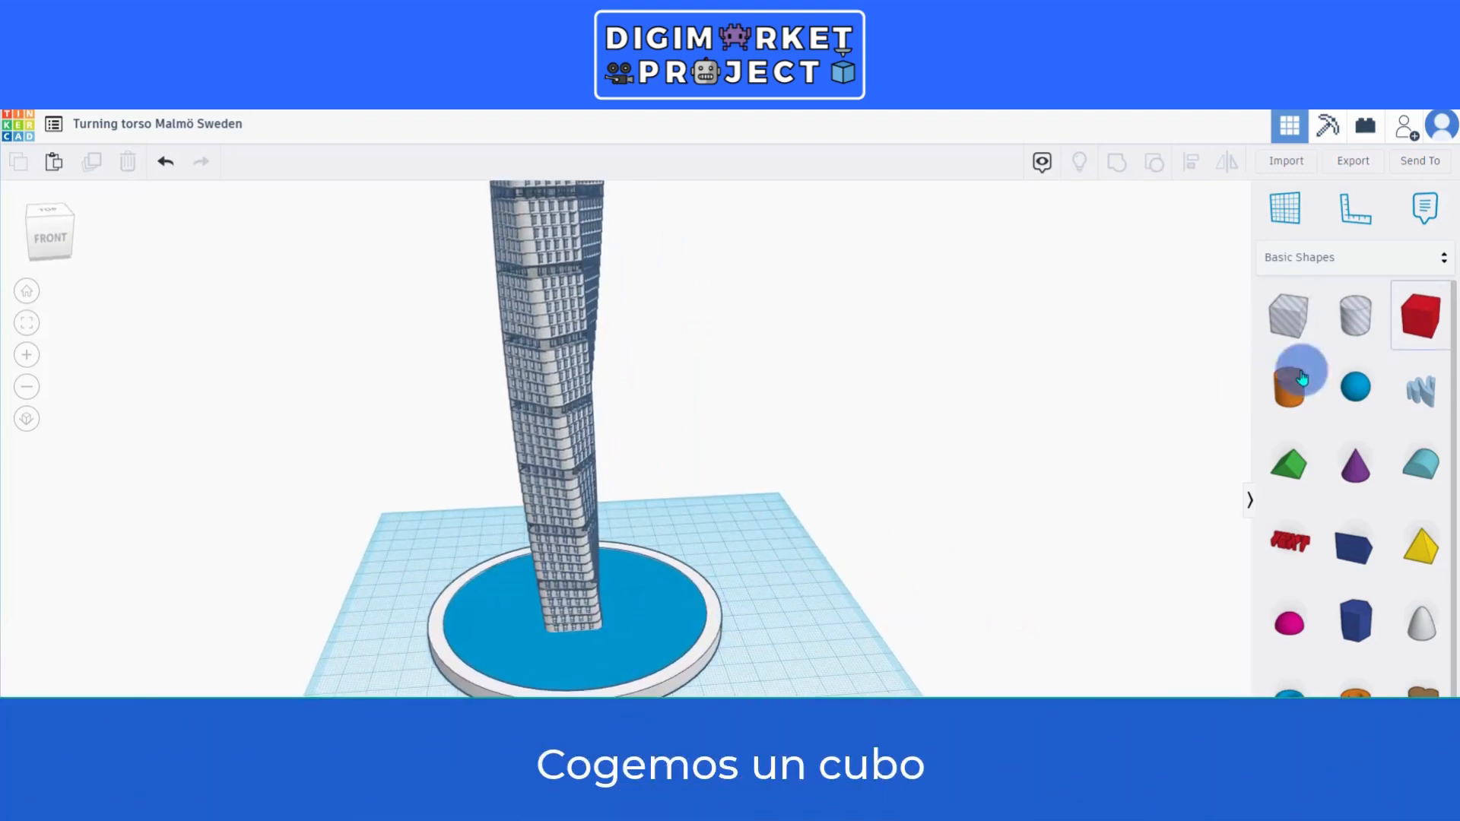
# Add a small narrow box beside the round base and colour it white.
pyautogui.moveTo(1299, 401); pyautogui.dragTo(873, 613)
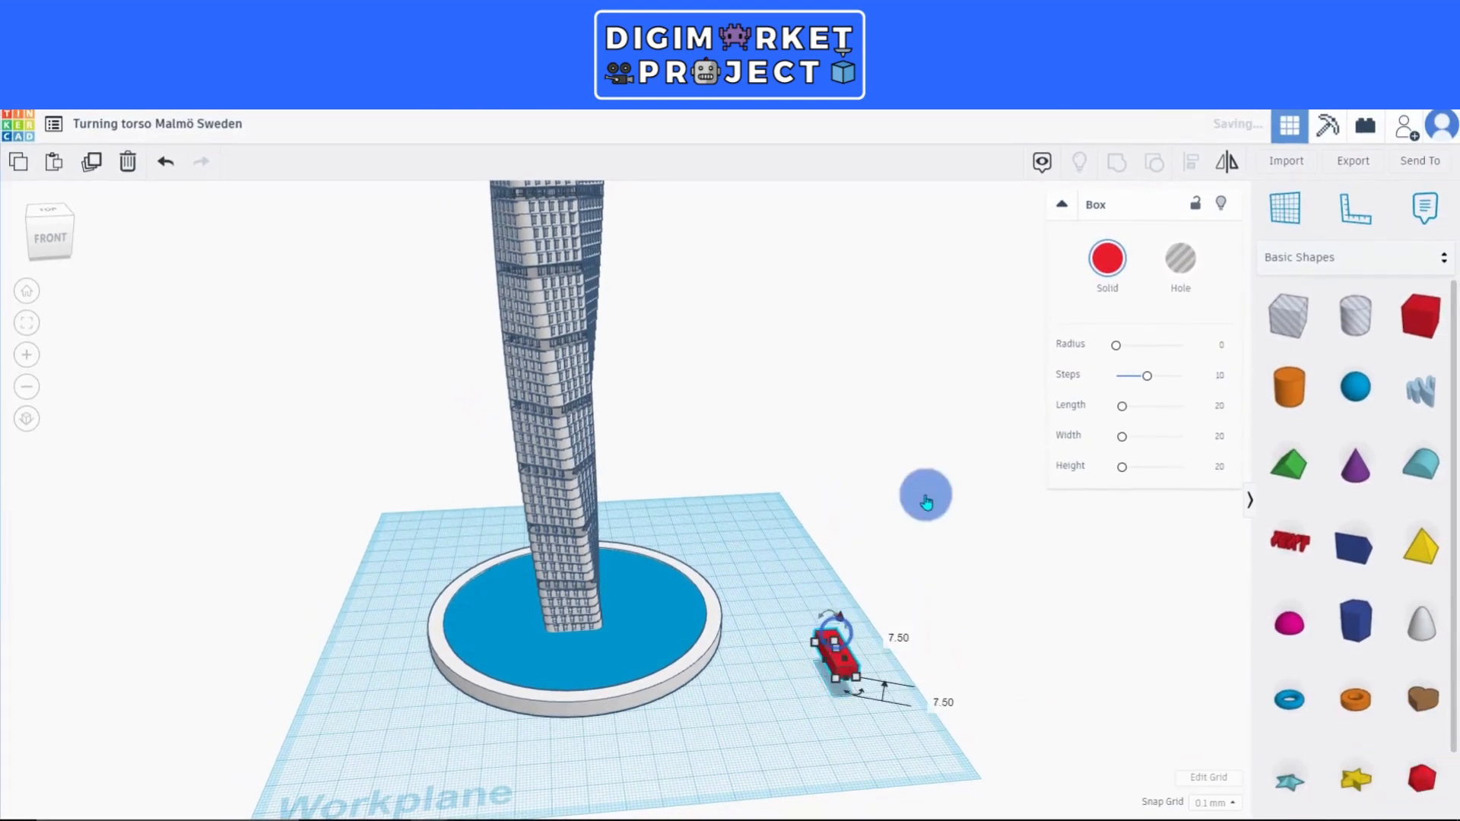
pyautogui.click(1118, 241)
pyautogui.click(1366, 373)
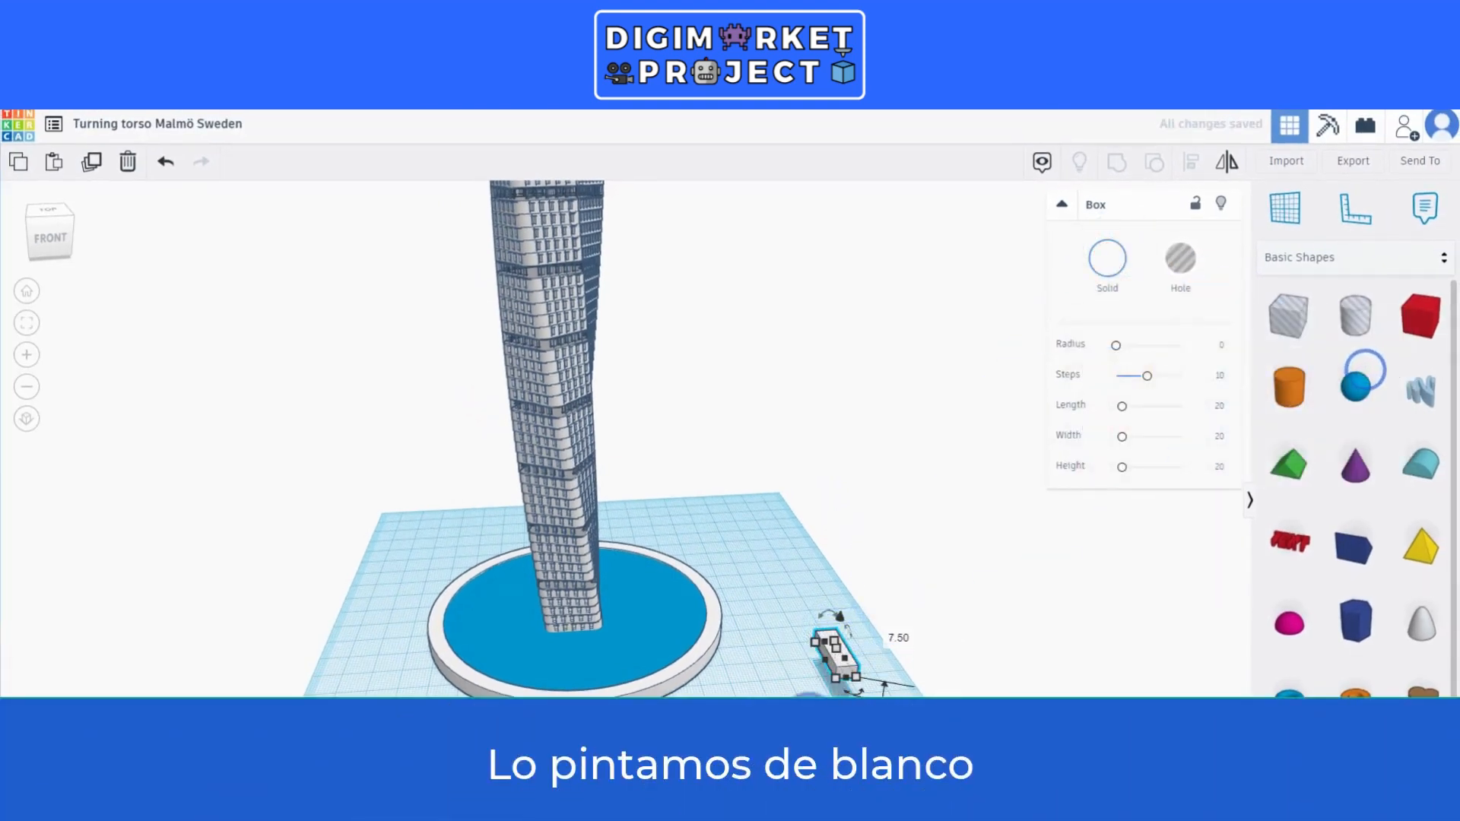
# Move the white box onto the disc in front of the tower and flatten it to a height of 1.00 mm.
pyautogui.click(827, 692)
pyautogui.moveTo(577, 674); pyautogui.dragTo(571, 672)
pyautogui.scroll(4, 574, 673)
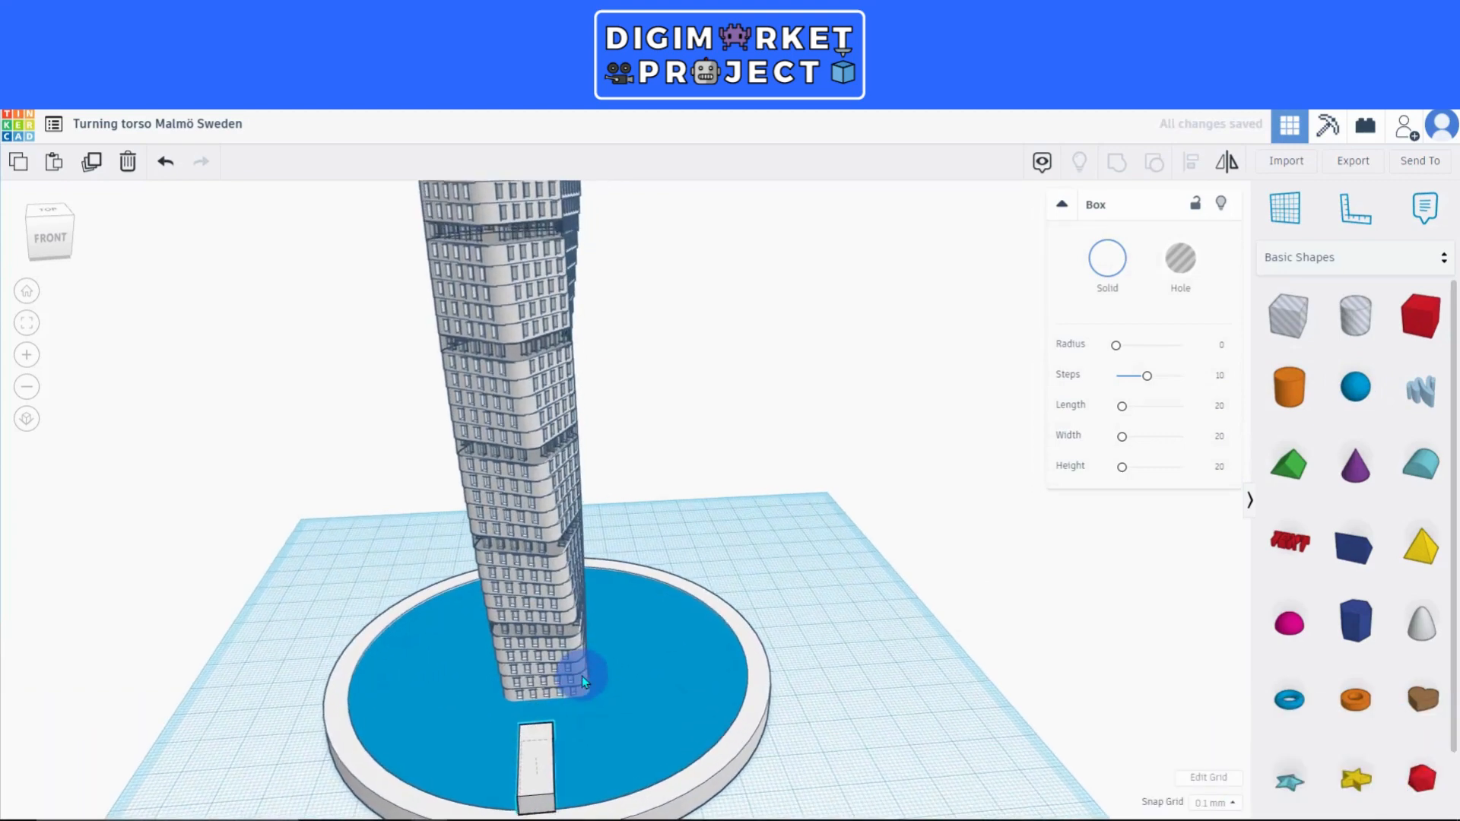
pyautogui.scroll(3, 581, 673)
pyautogui.scroll(2, 576, 672)
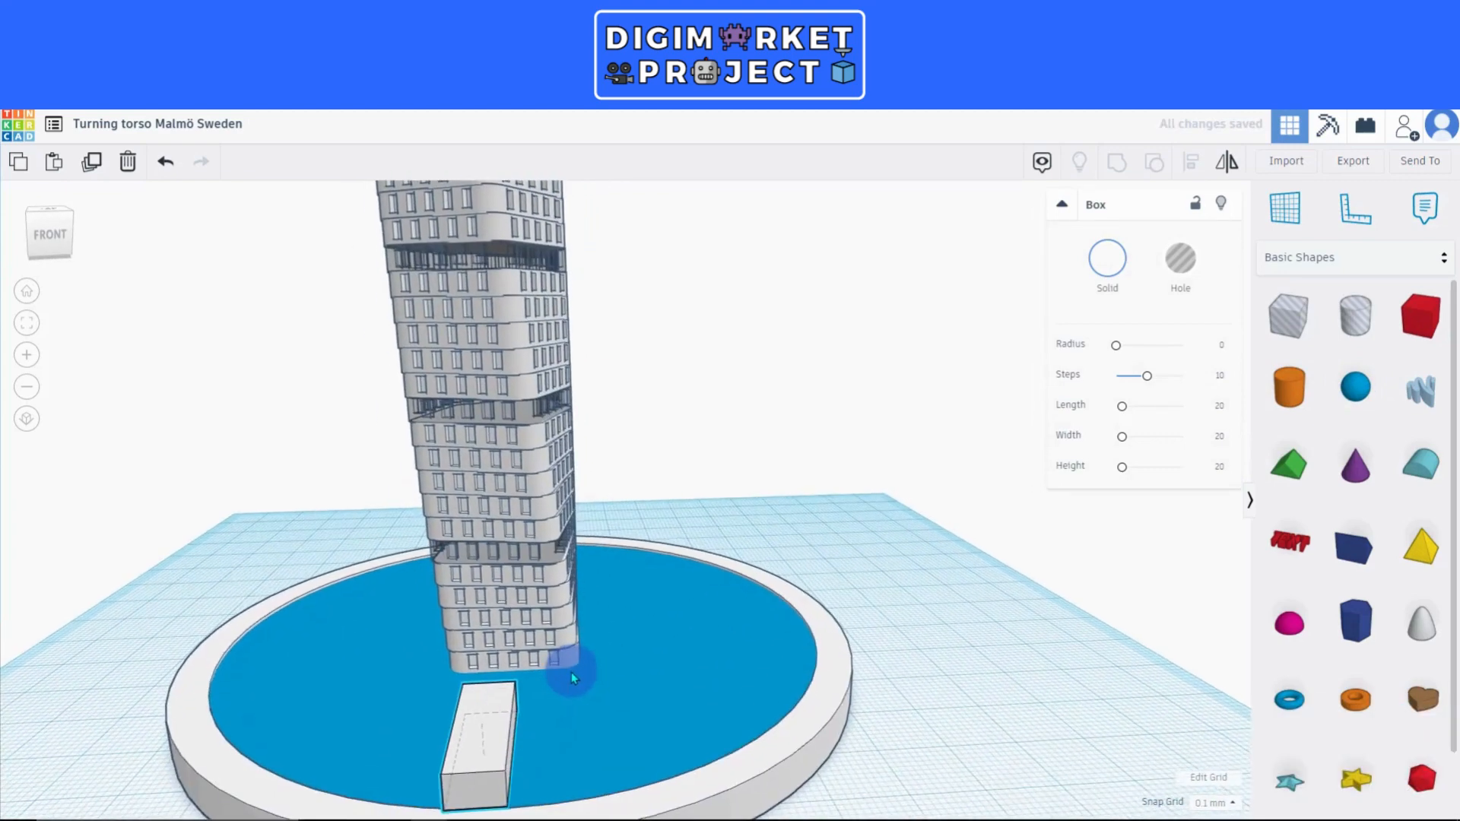
pyautogui.moveTo(551, 672); pyautogui.dragTo(548, 701)
pyautogui.moveTo(558, 554); pyautogui.dragTo(561, 591)
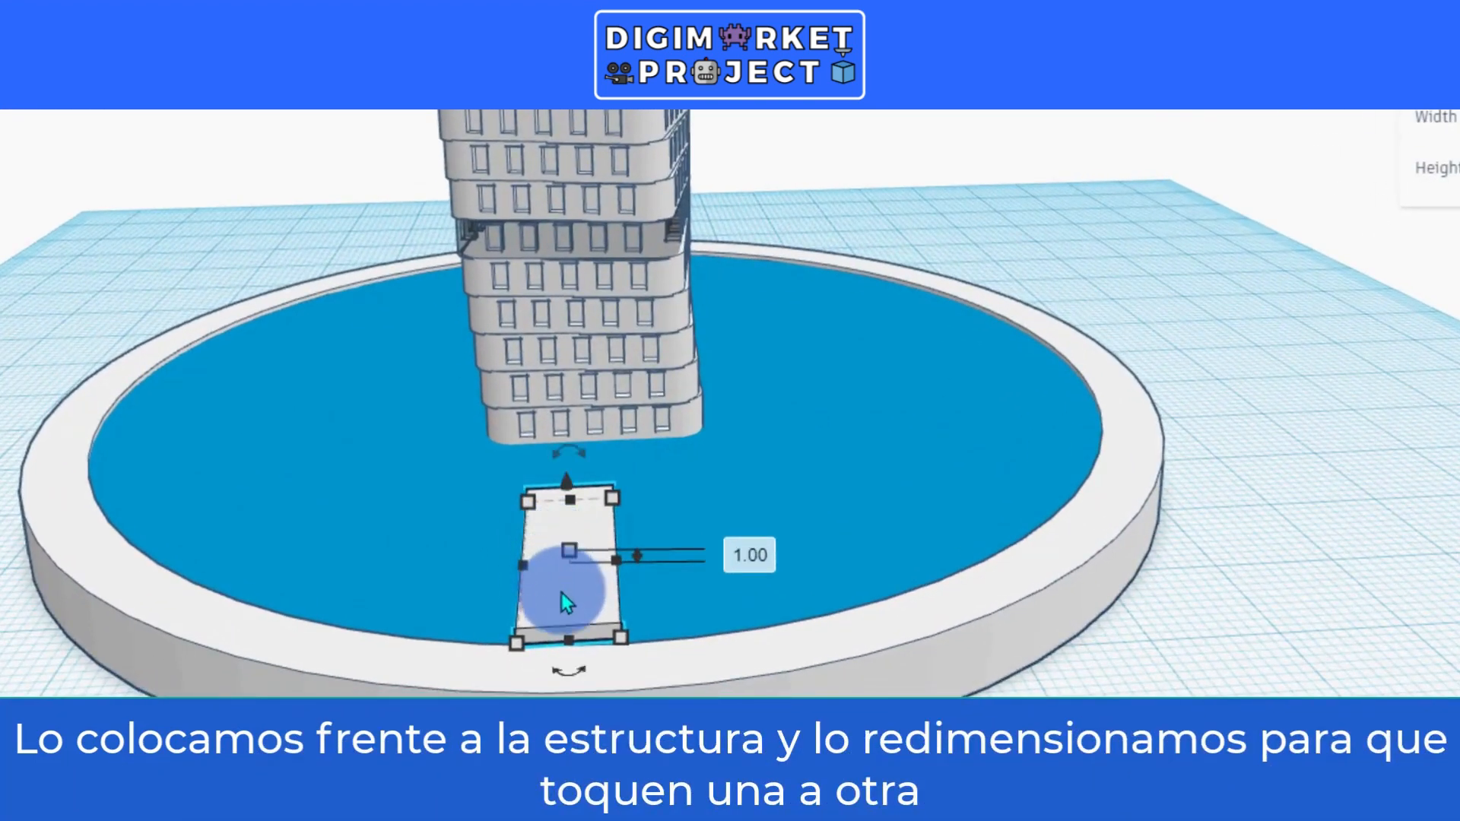
# Stretch the flat white box to a length of 42.80 mm so it reaches from the ring to the tower.
pyautogui.moveTo(567, 648)
pyautogui.mouseDown()
pyautogui.moveTo(567, 661)
pyautogui.moveTo(566, 639)
pyautogui.mouseUp()
pyautogui.moveTo(566, 490); pyautogui.dragTo(564, 533)
pyautogui.moveTo(699, 599); pyautogui.dragTo(658, 619, button='right')
pyautogui.scroll(-2, 674, 605)
pyautogui.moveTo(603, 422); pyautogui.dragTo(601, 383)
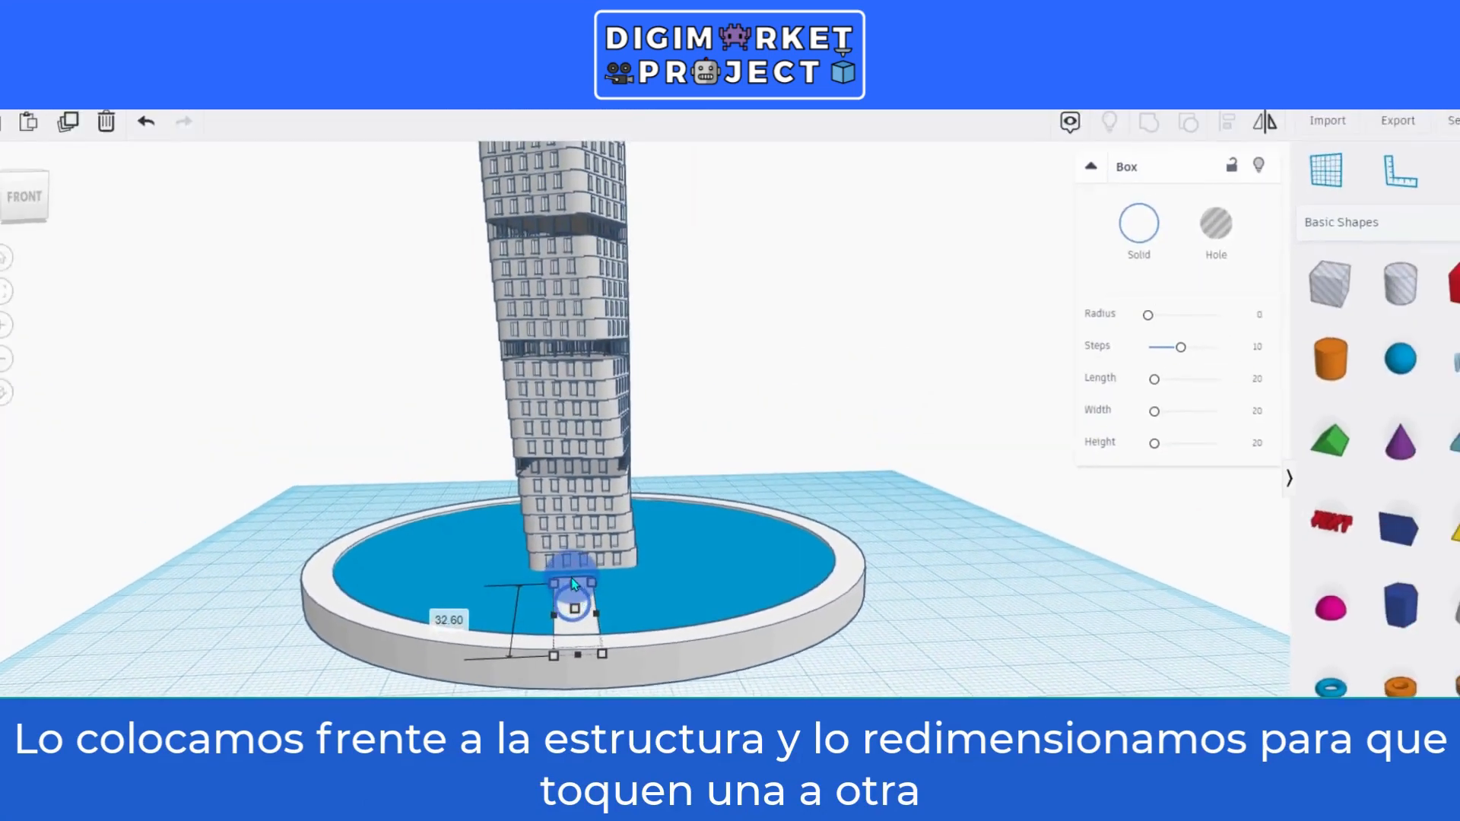
pyautogui.moveTo(573, 584); pyautogui.dragTo(585, 581)
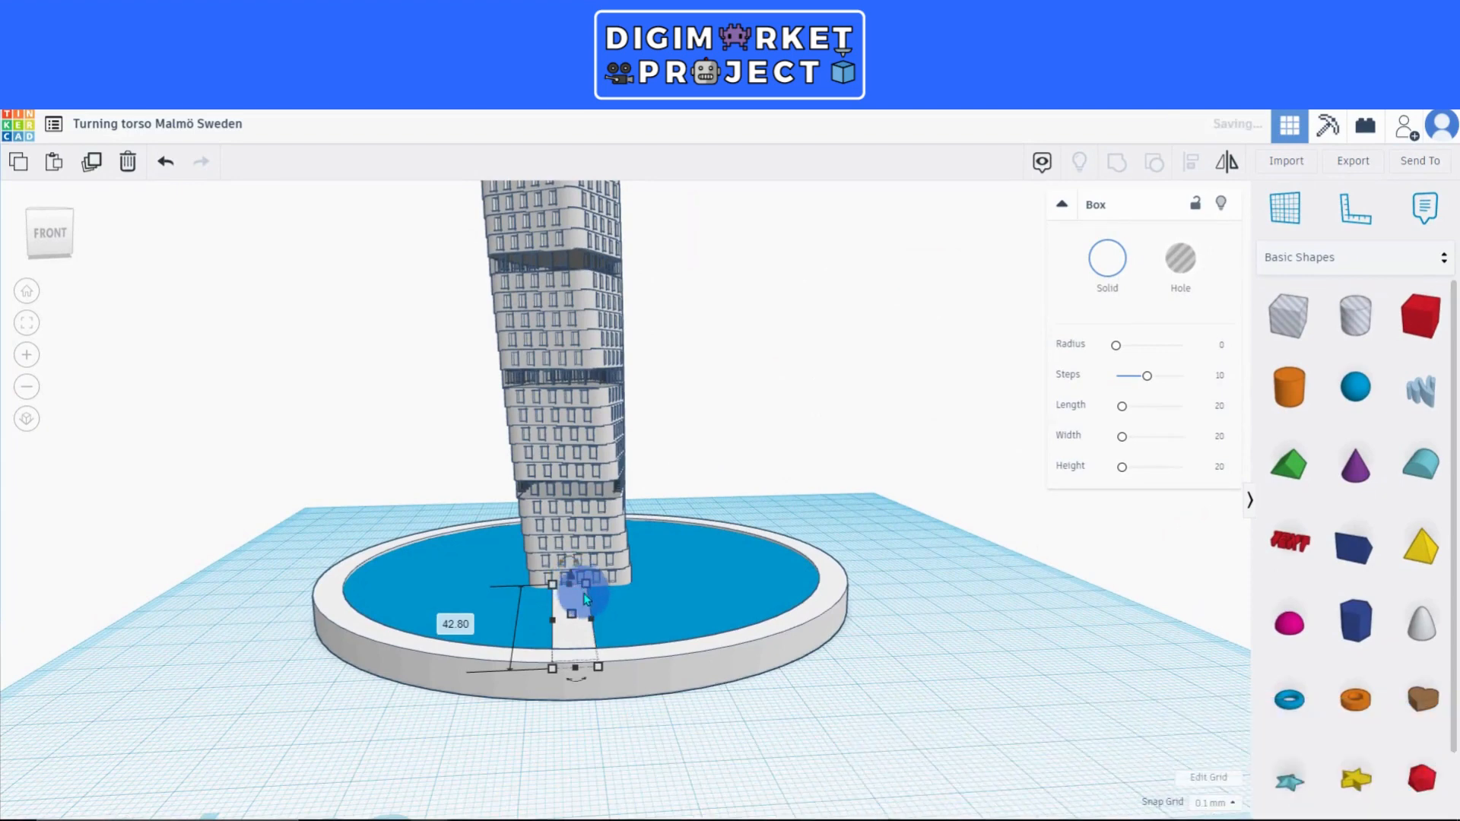
# Nudge the white walkway seven increments to the right to line it up with the tower.
pyautogui.press('Right')
pyautogui.press('Right')
pyautogui.press('Right')
pyautogui.press('Right')
pyautogui.press('Right')
pyautogui.press('Right')
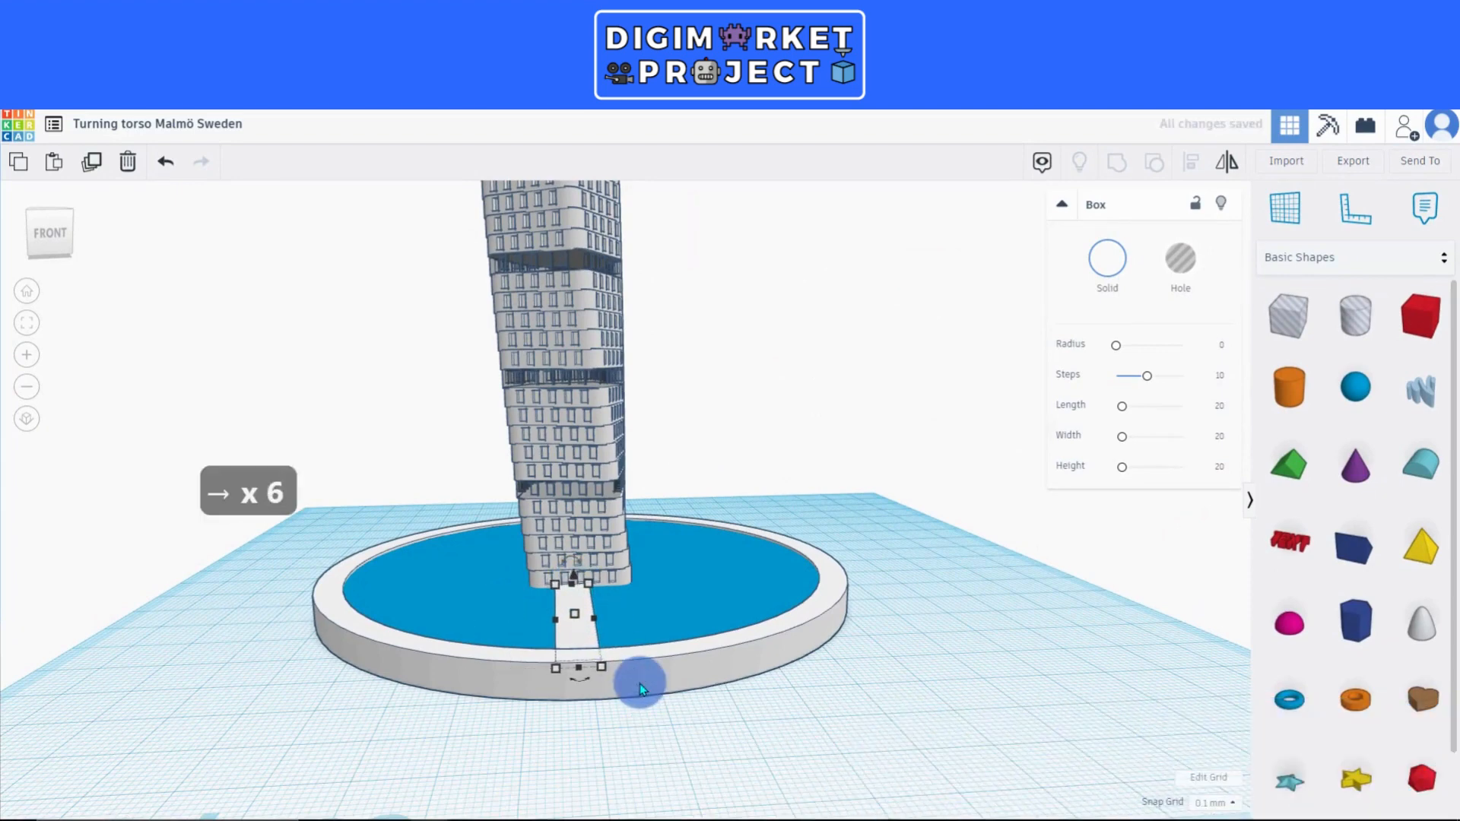
pyautogui.press('Right')
pyautogui.moveTo(589, 752); pyautogui.dragTo(480, 710, button='right')
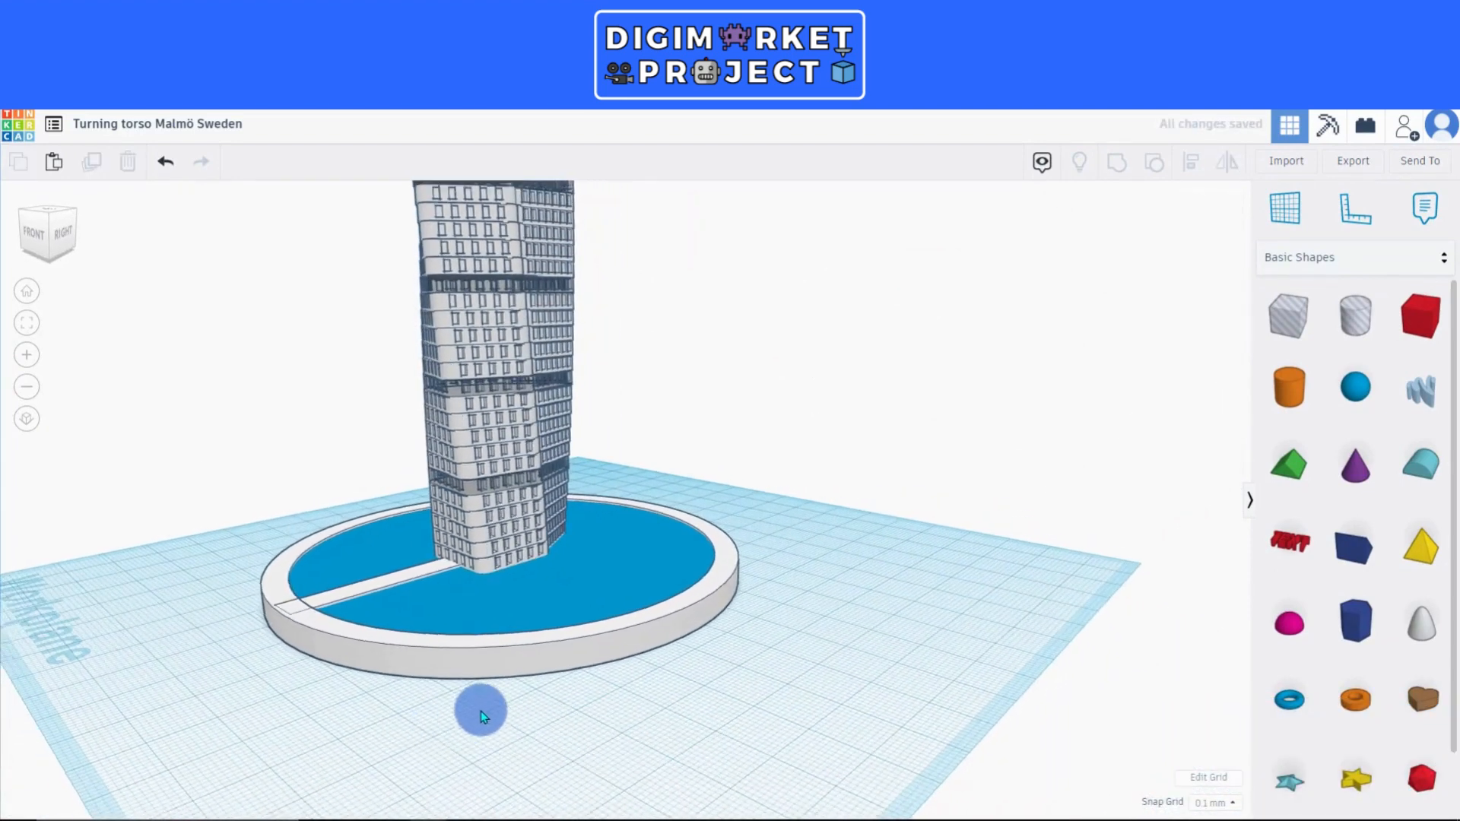
# Add a cylinder beside the round base and stretch it upwards to about the tower's height.
pyautogui.scroll(-8, 640, 636)
pyautogui.scroll(3, 641, 637)
pyautogui.moveTo(640, 637); pyautogui.dragTo(609, 602, button='right')
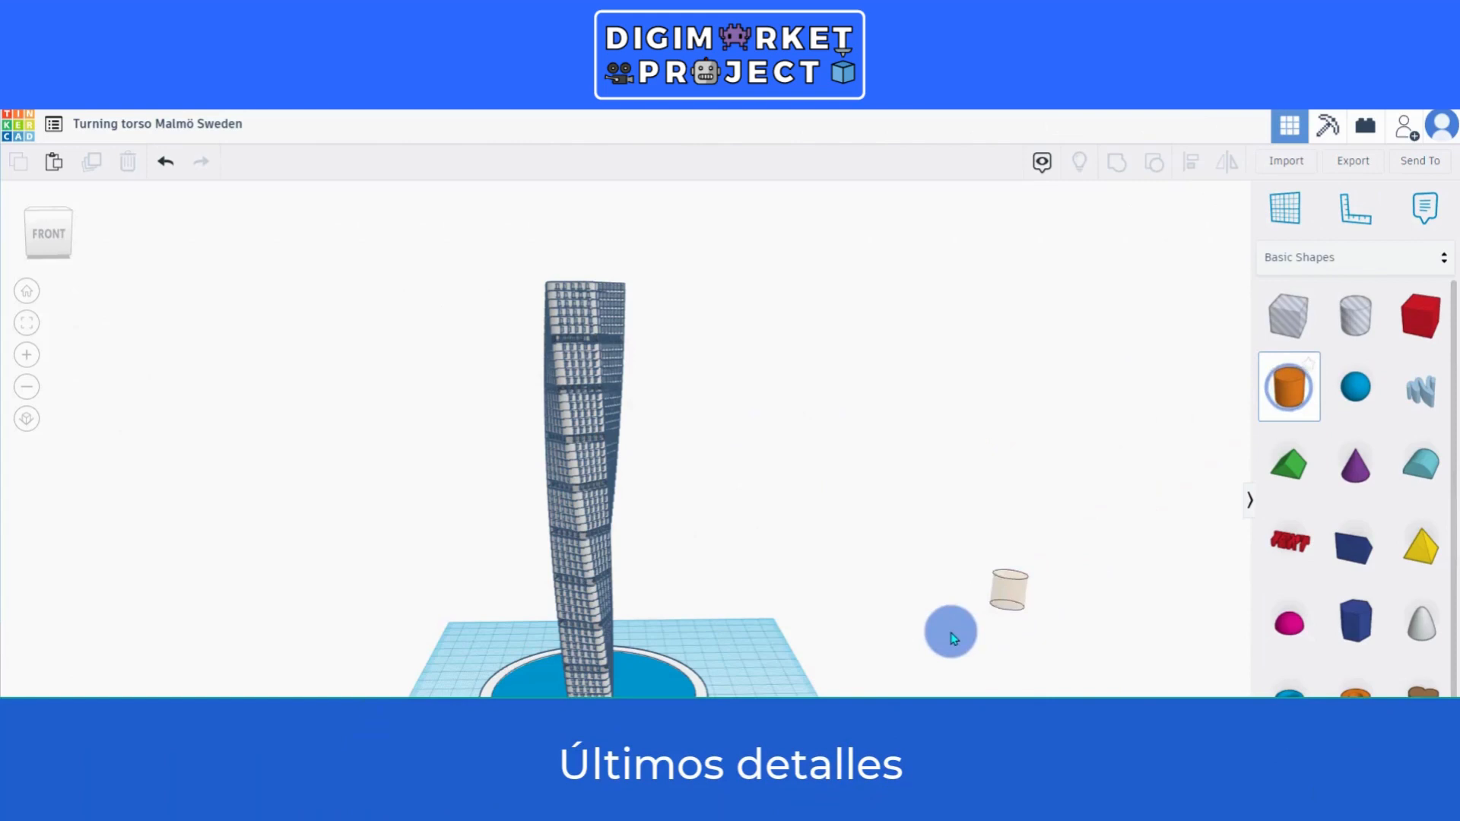
pyautogui.moveTo(950, 638); pyautogui.dragTo(752, 691)
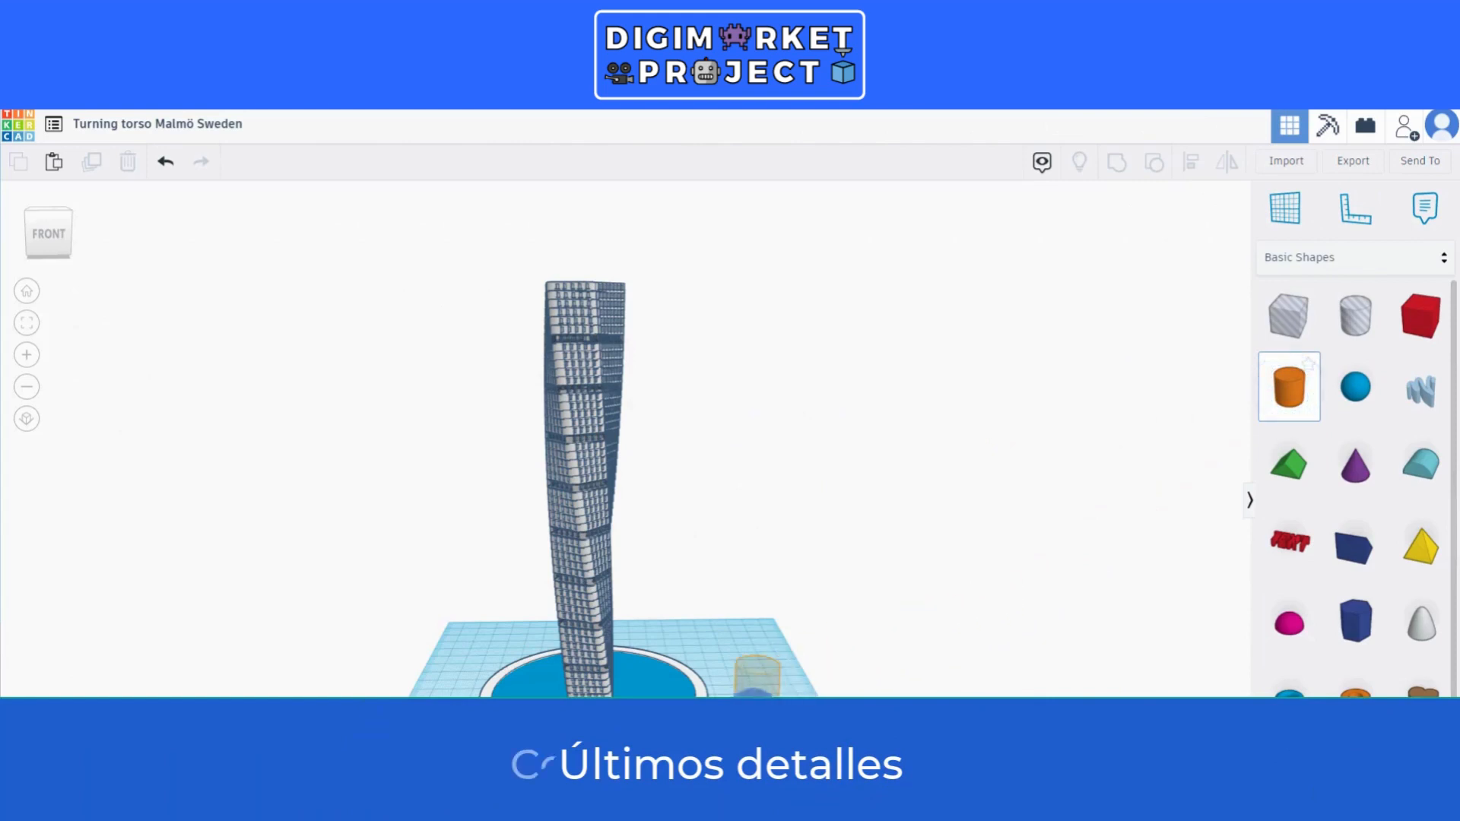
pyautogui.click(753, 686)
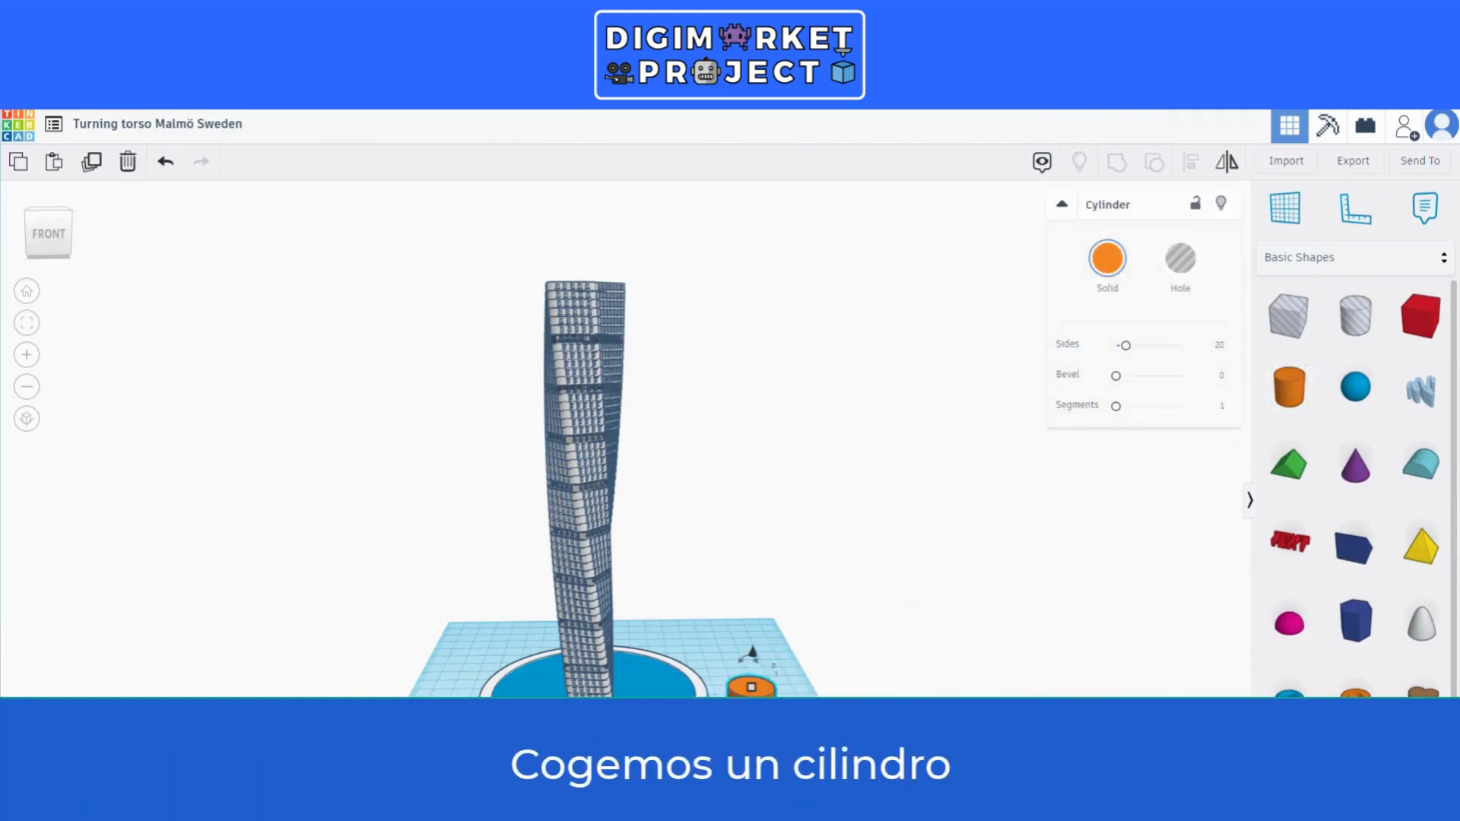
pyautogui.moveTo(751, 687); pyautogui.dragTo(749, 292)
# Set the orange cylinder's width and depth to 10.60 mm each, moving it further back beside the round base.
pyautogui.click(775, 738)
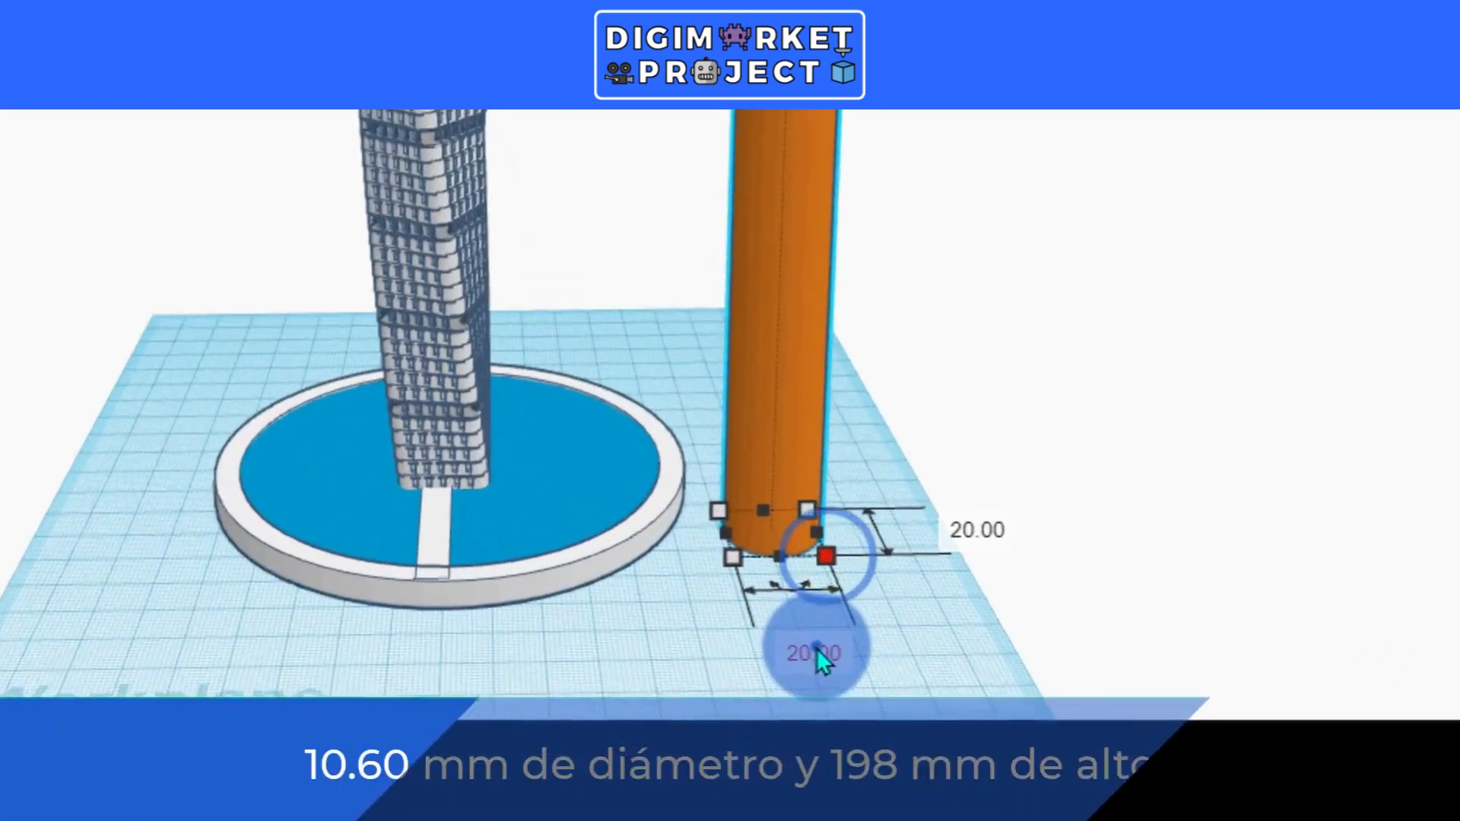
pyautogui.click(771, 784)
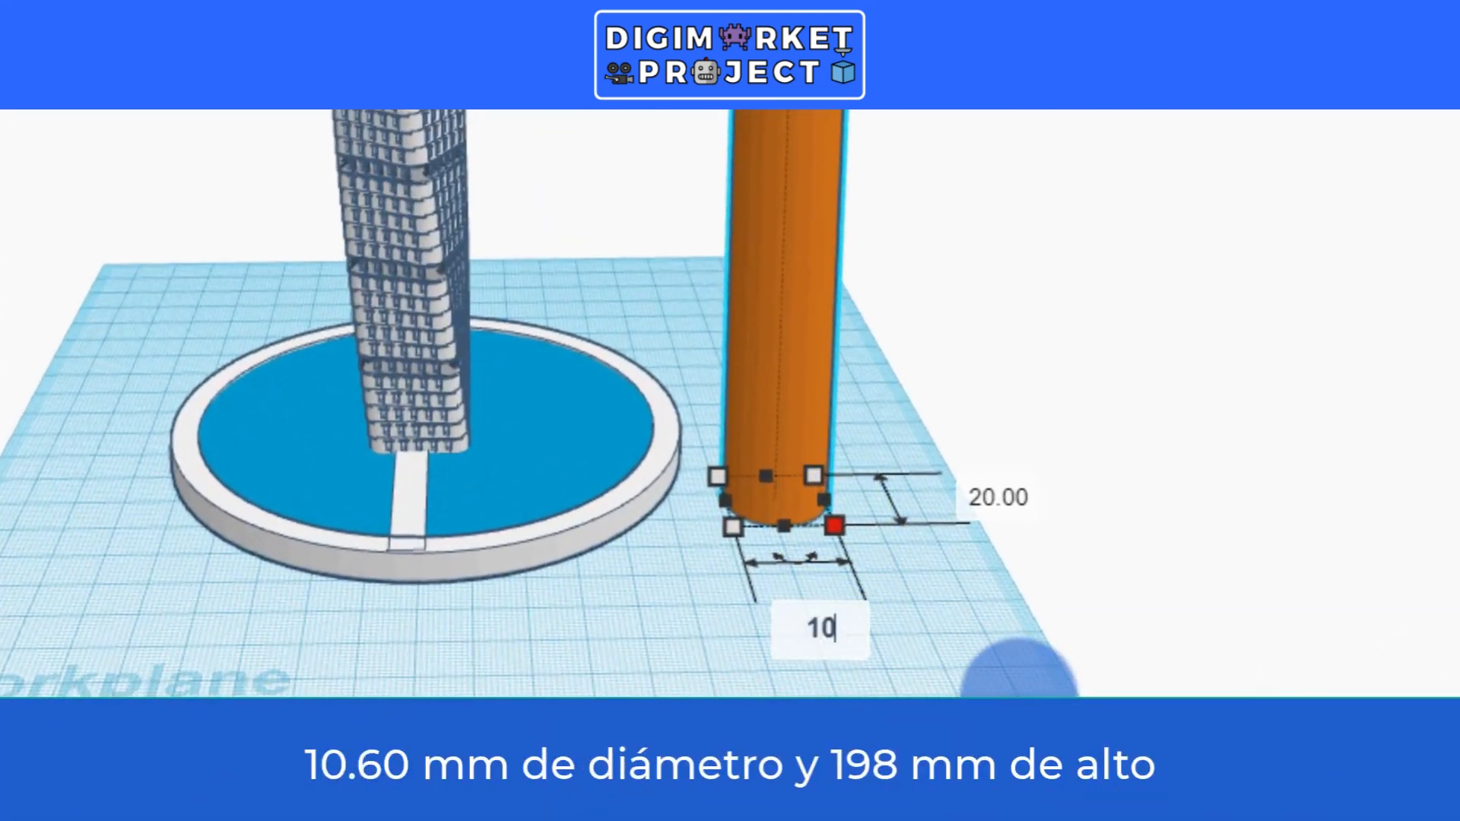
pyautogui.click(951, 581)
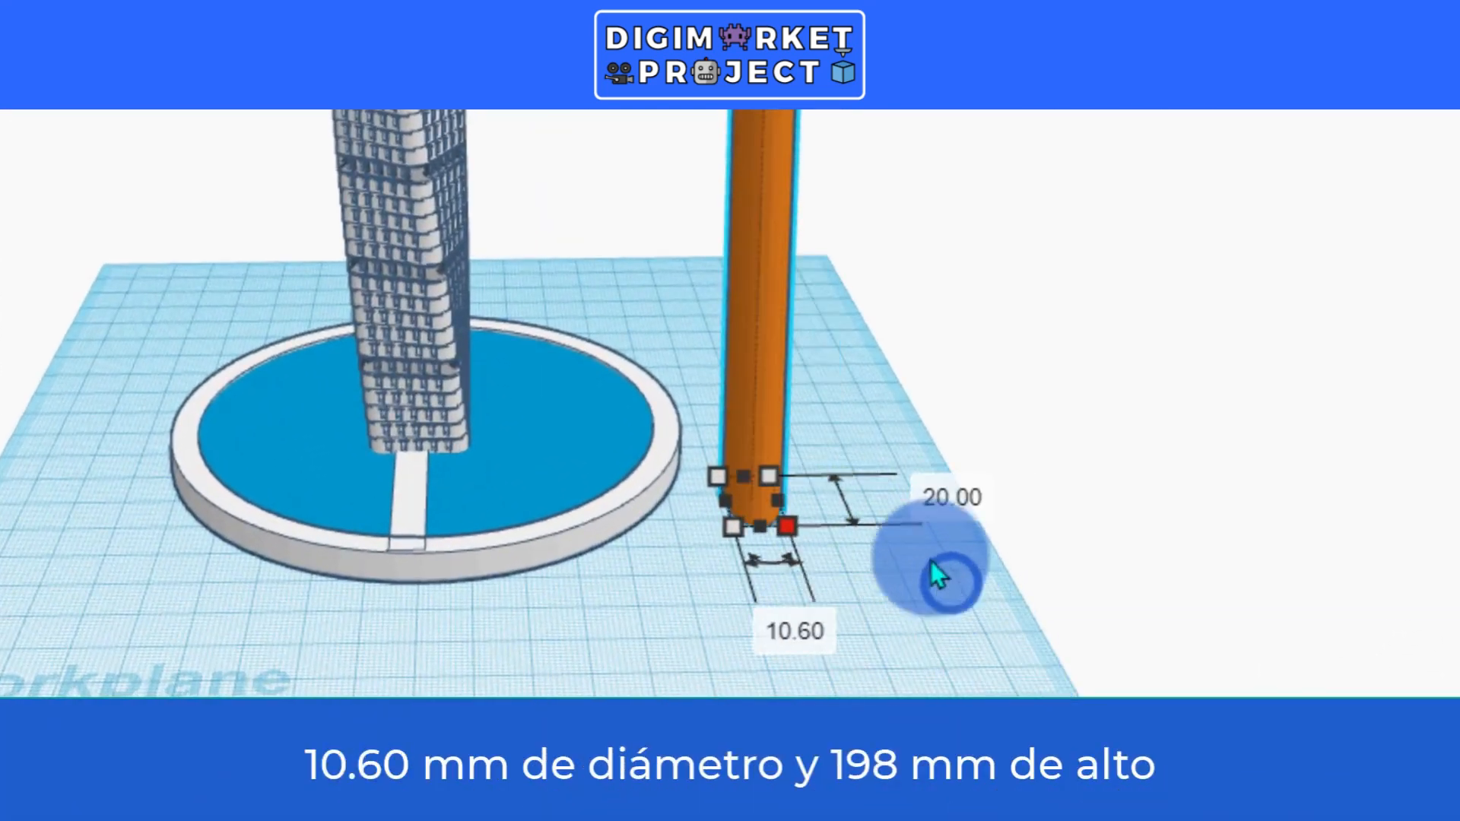
pyautogui.moveTo(761, 348); pyautogui.dragTo(724, 261)
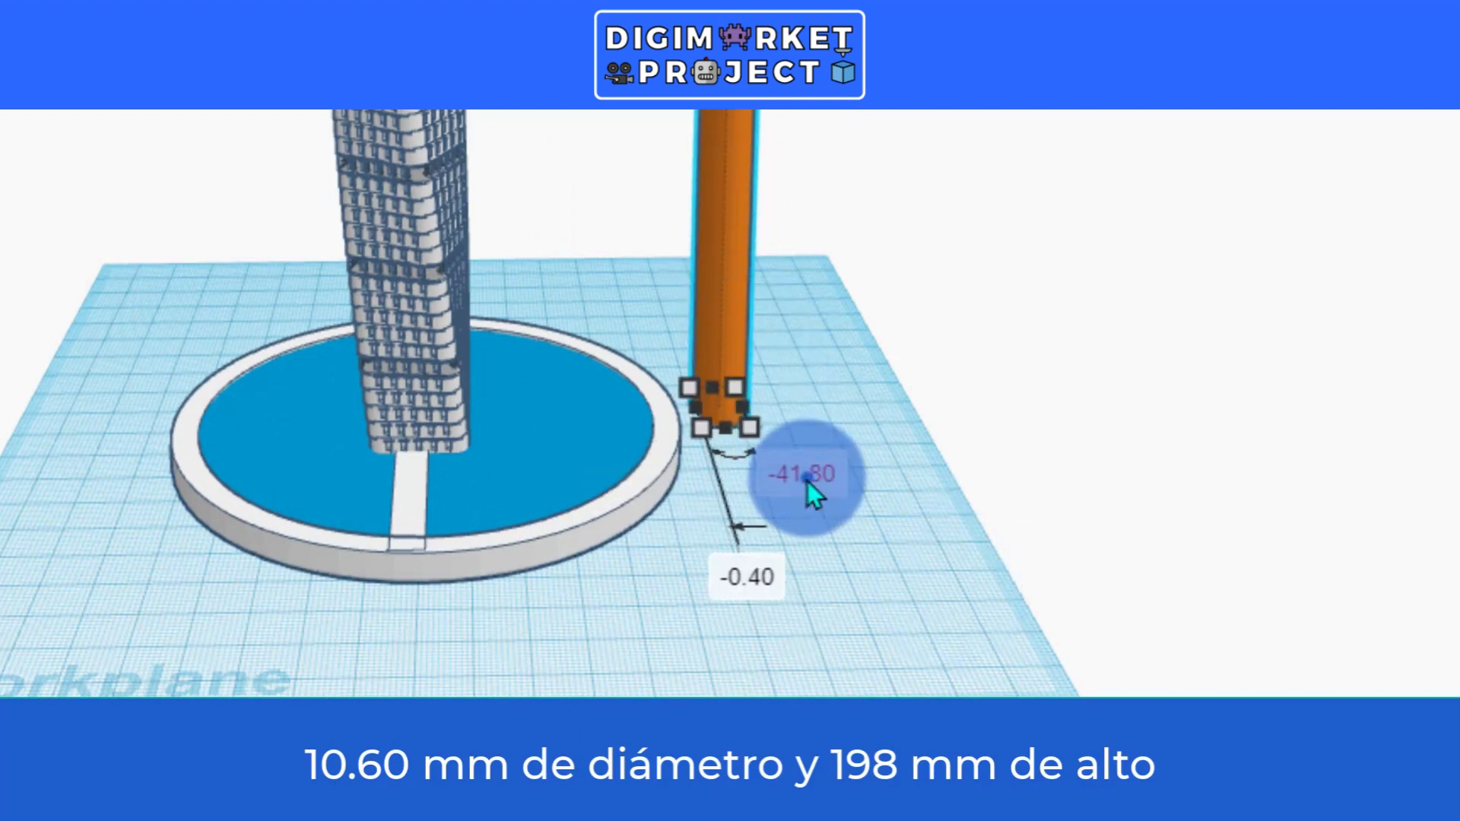
pyautogui.click(920, 410)
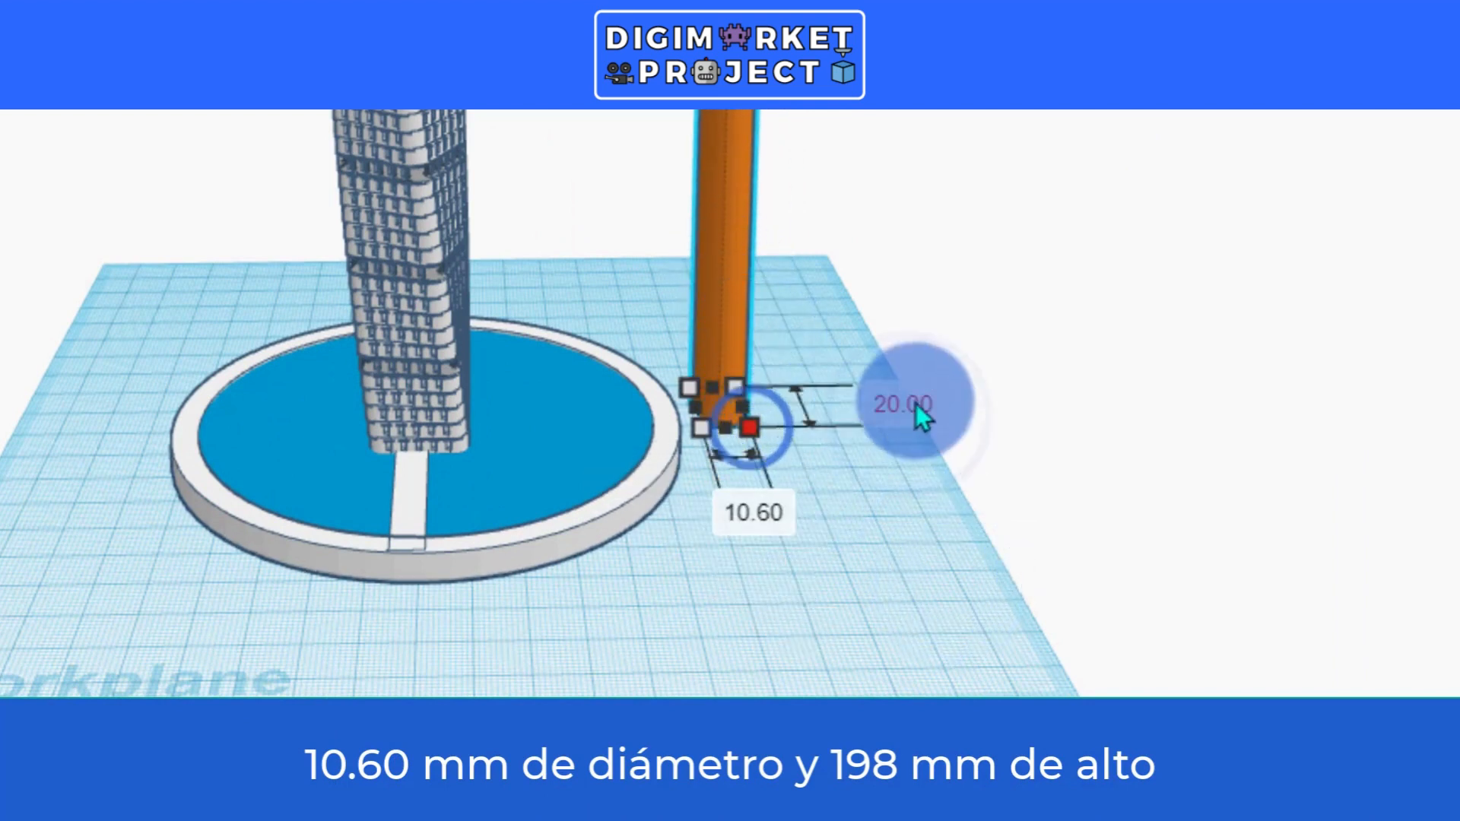
pyautogui.write('10.6')
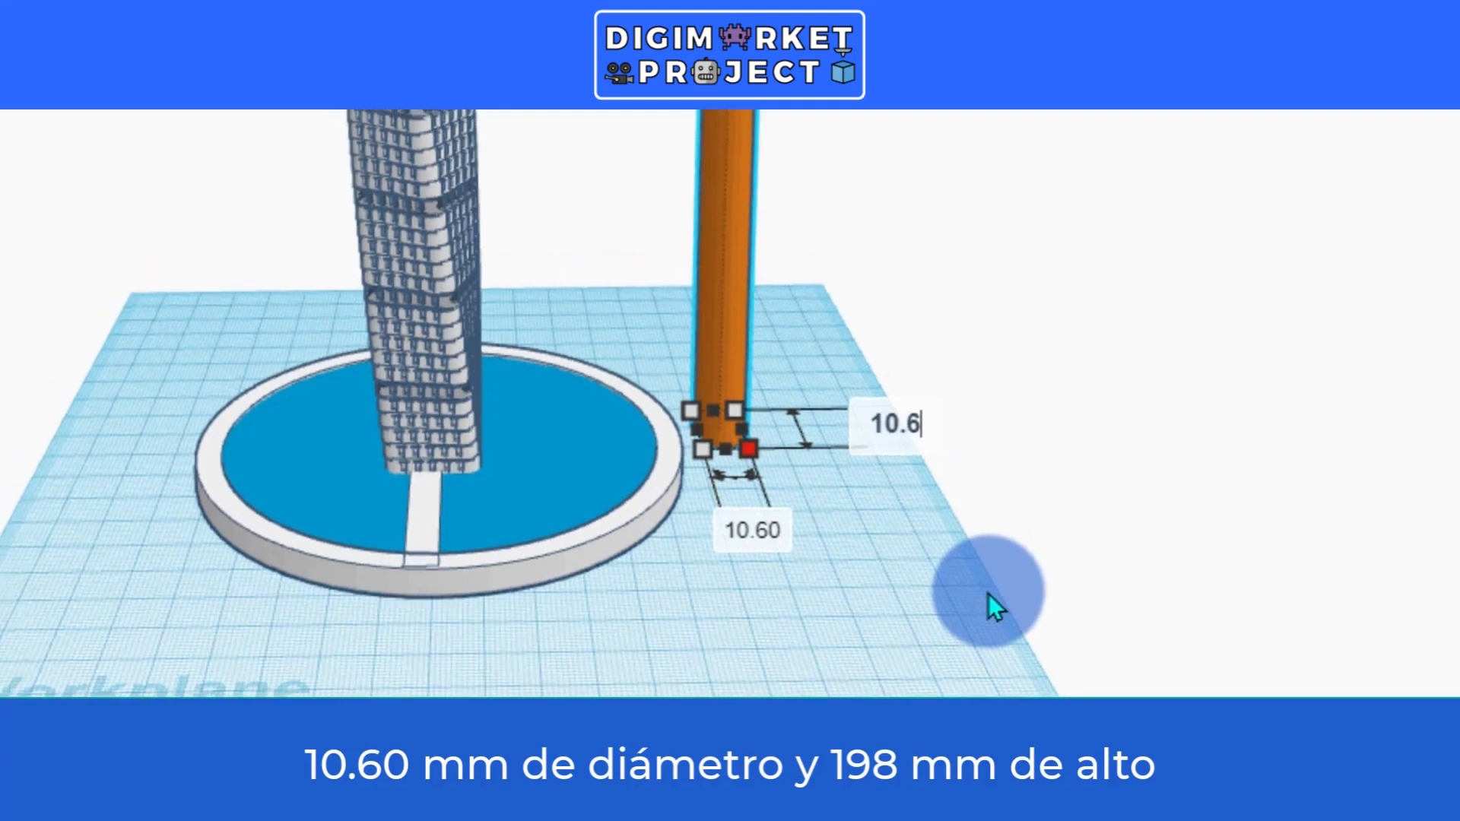
pyautogui.press('Return')
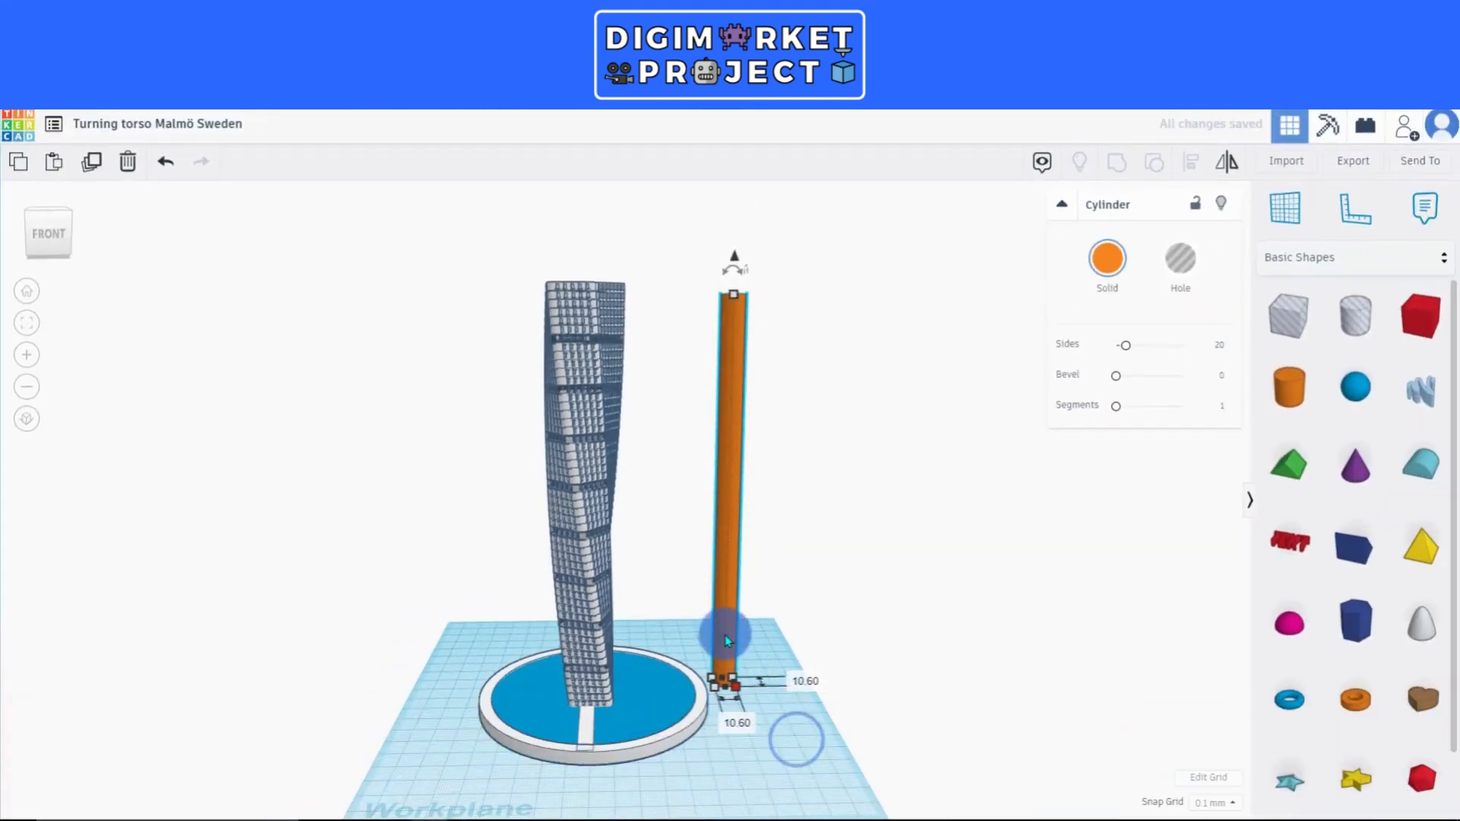
# Move the cylinder onto the tower and nudge it 74 increments towards the back.
pyautogui.moveTo(724, 635); pyautogui.dragTo(587, 658)
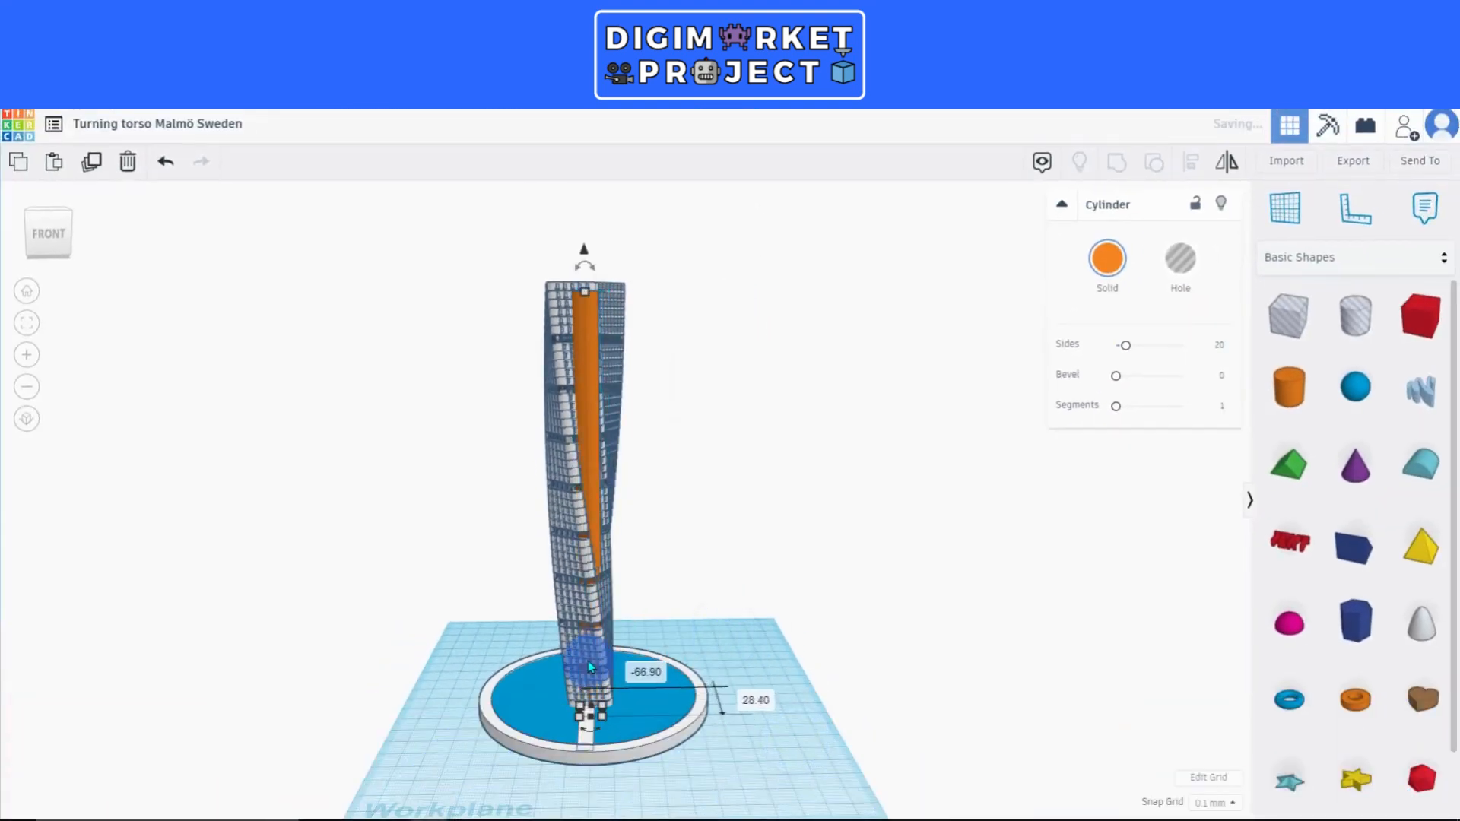
pyautogui.press('f')
pyautogui.scroll(-3, 677, 643)
pyautogui.moveTo(677, 643); pyautogui.dragTo(730, 542, button='right')
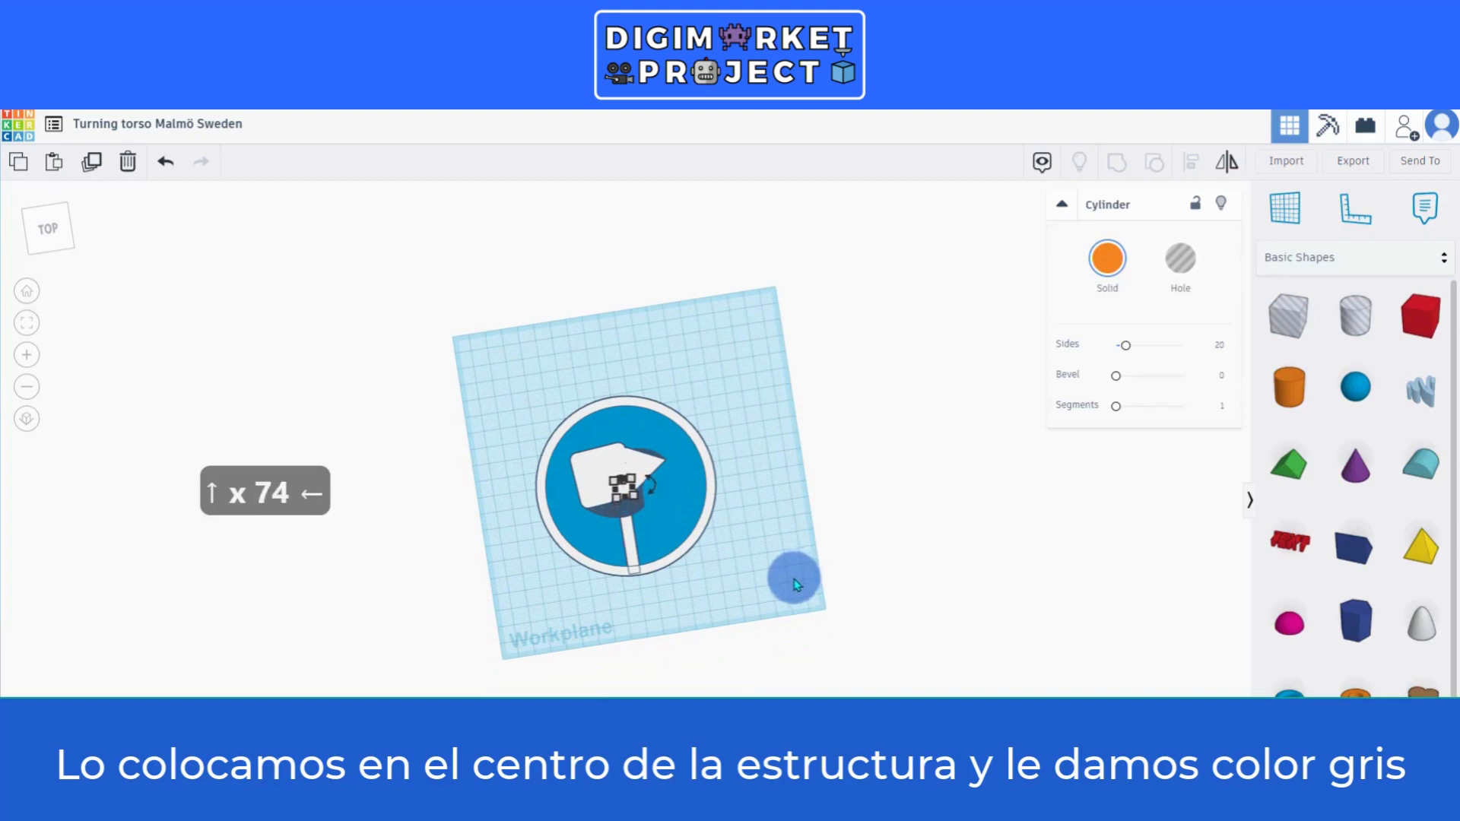
# Nudge the cylinder sideways to the left to line it up with the middle of the tower.
pyautogui.press('Left')
pyautogui.press('Left')
pyautogui.press('Left')
pyautogui.press('Left')
pyautogui.press('Left')
pyautogui.press('Left')
pyautogui.press('Left')
pyautogui.moveTo(780, 598); pyautogui.dragTo(618, 346, button='right')
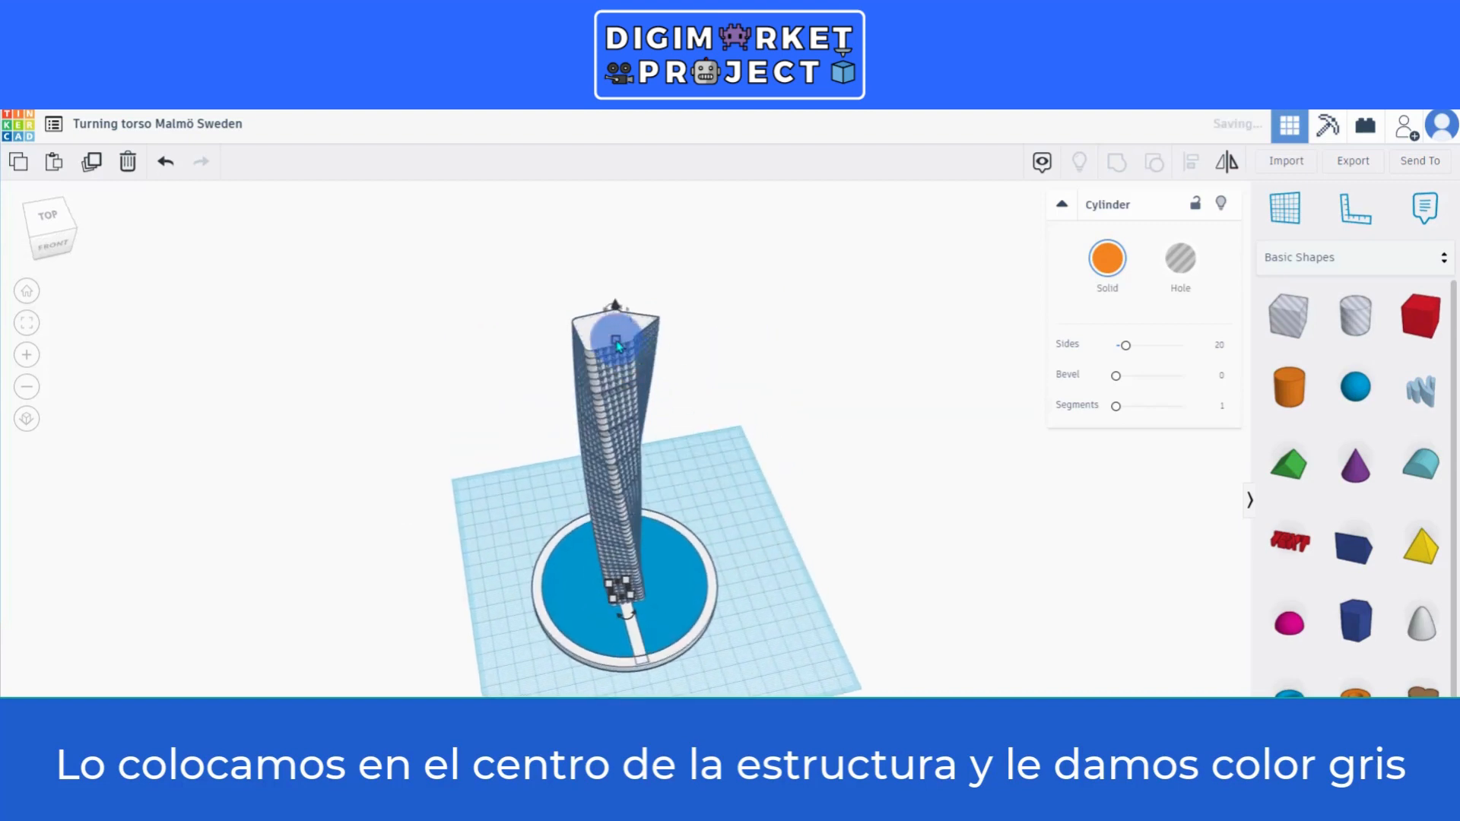
# Nudge the cylinder away from the walkway until it sits at the centre of the tower in top view.
pyautogui.moveTo(743, 586); pyautogui.dragTo(783, 656, button='right')
pyautogui.press('Left')
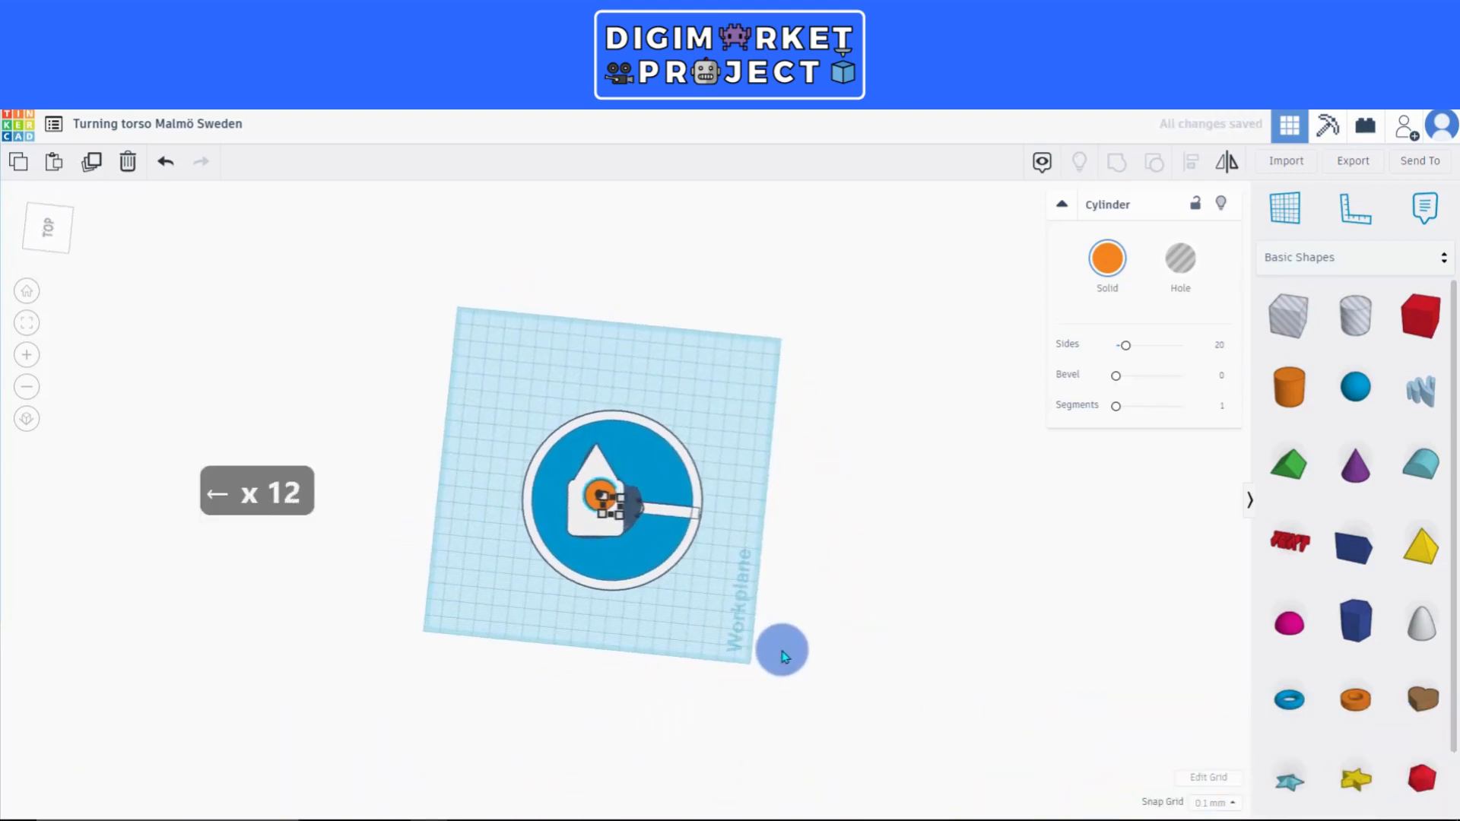
pyautogui.press('Left')
pyautogui.press('Left')
pyautogui.press('Left')
pyautogui.press('Left')
pyautogui.press('Left')
pyautogui.press('Left')
pyautogui.press('Left')
pyautogui.press('Left')
# Colour the central cylinder grey and check its placement in the tower from above.
pyautogui.moveTo(782, 606); pyautogui.dragTo(893, 529, button='right')
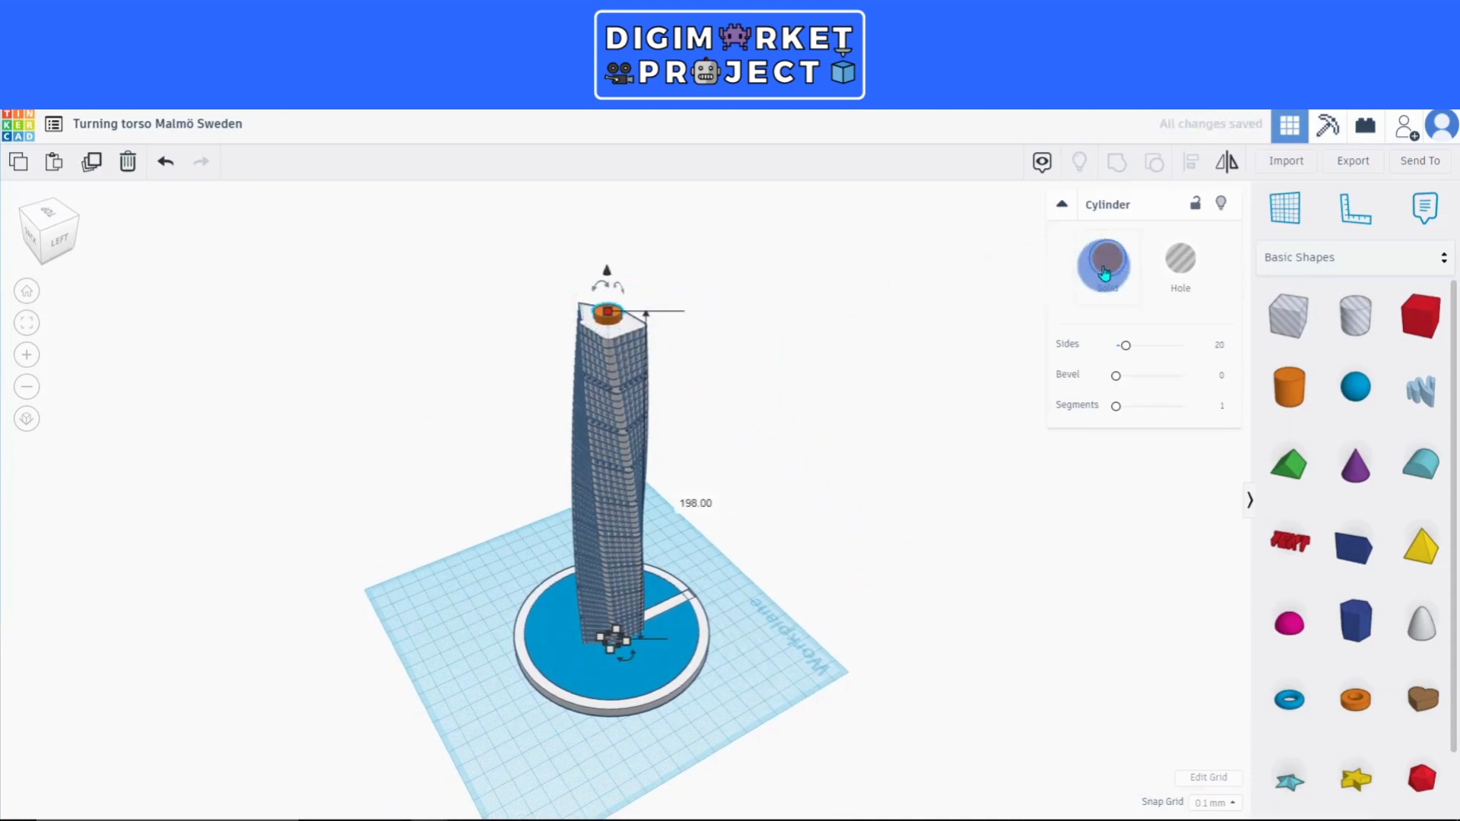
pyautogui.click(1104, 262)
pyautogui.click(1393, 371)
pyautogui.moveTo(775, 466); pyautogui.dragTo(530, 601, button='right')
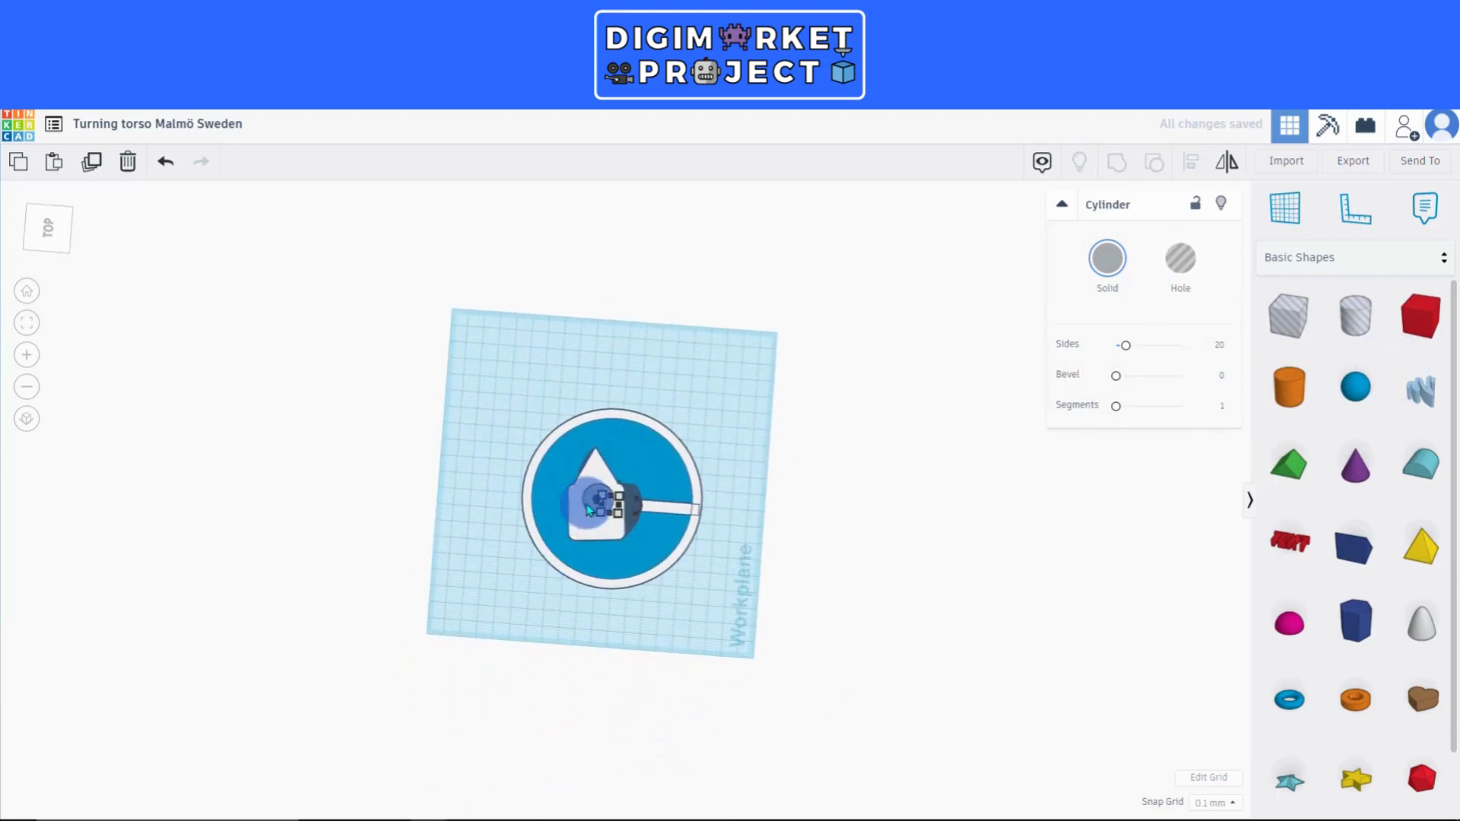
pyautogui.scroll(2, 589, 508)
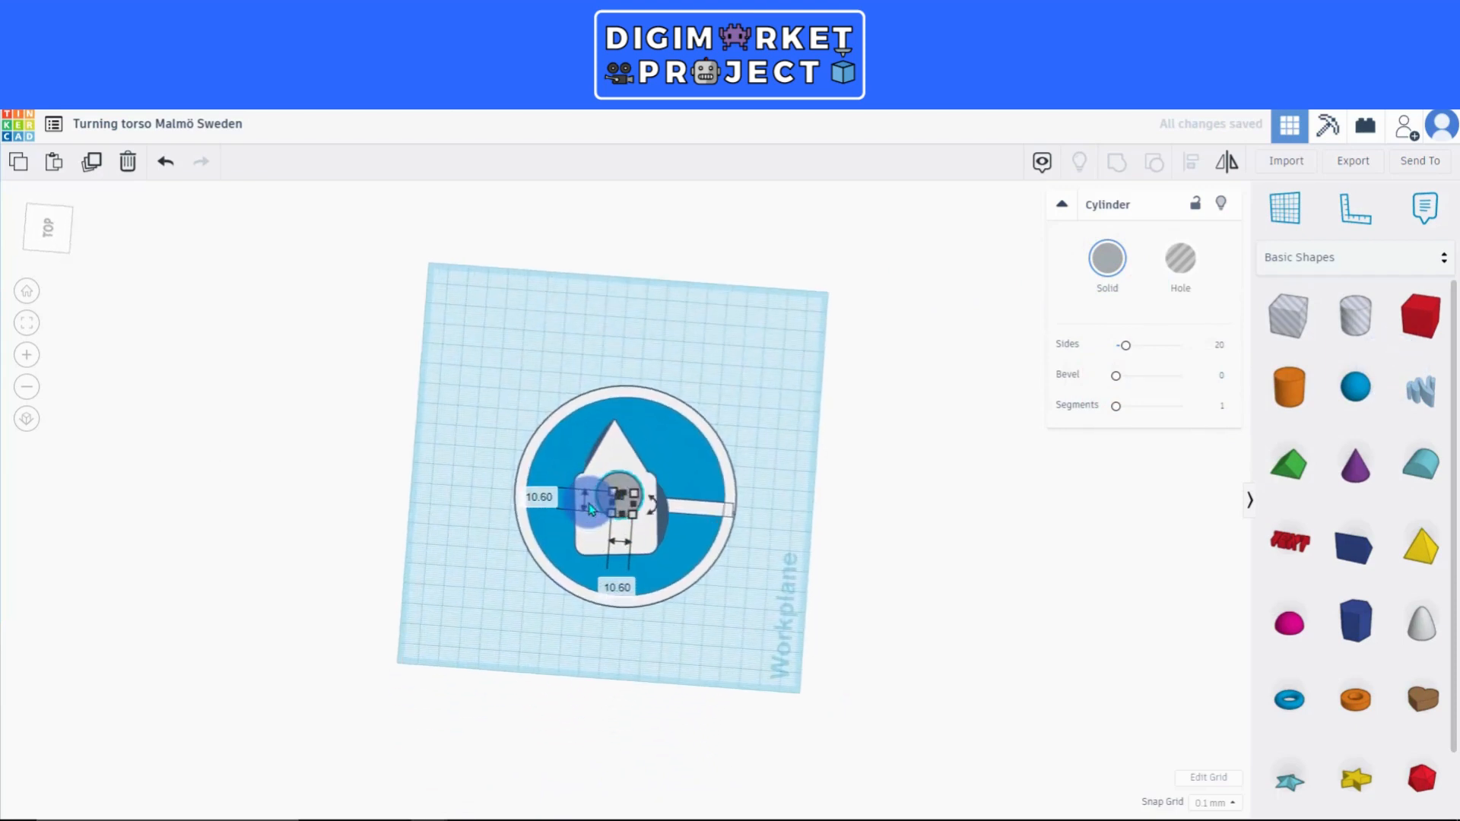
pyautogui.click(922, 592)
pyautogui.scroll(2, 654, 499)
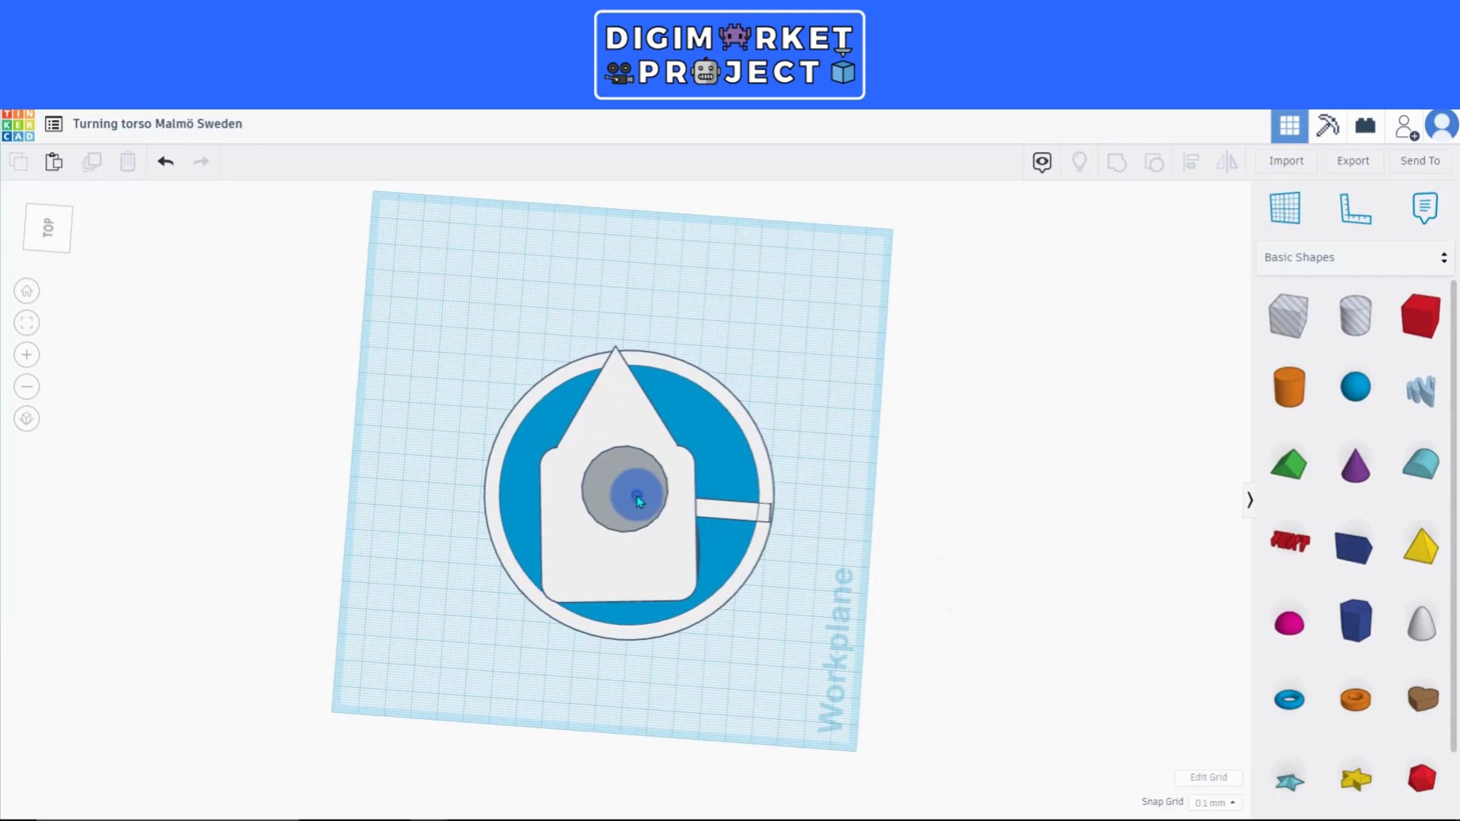
pyautogui.moveTo(638, 502); pyautogui.dragTo(701, 690, button='right')
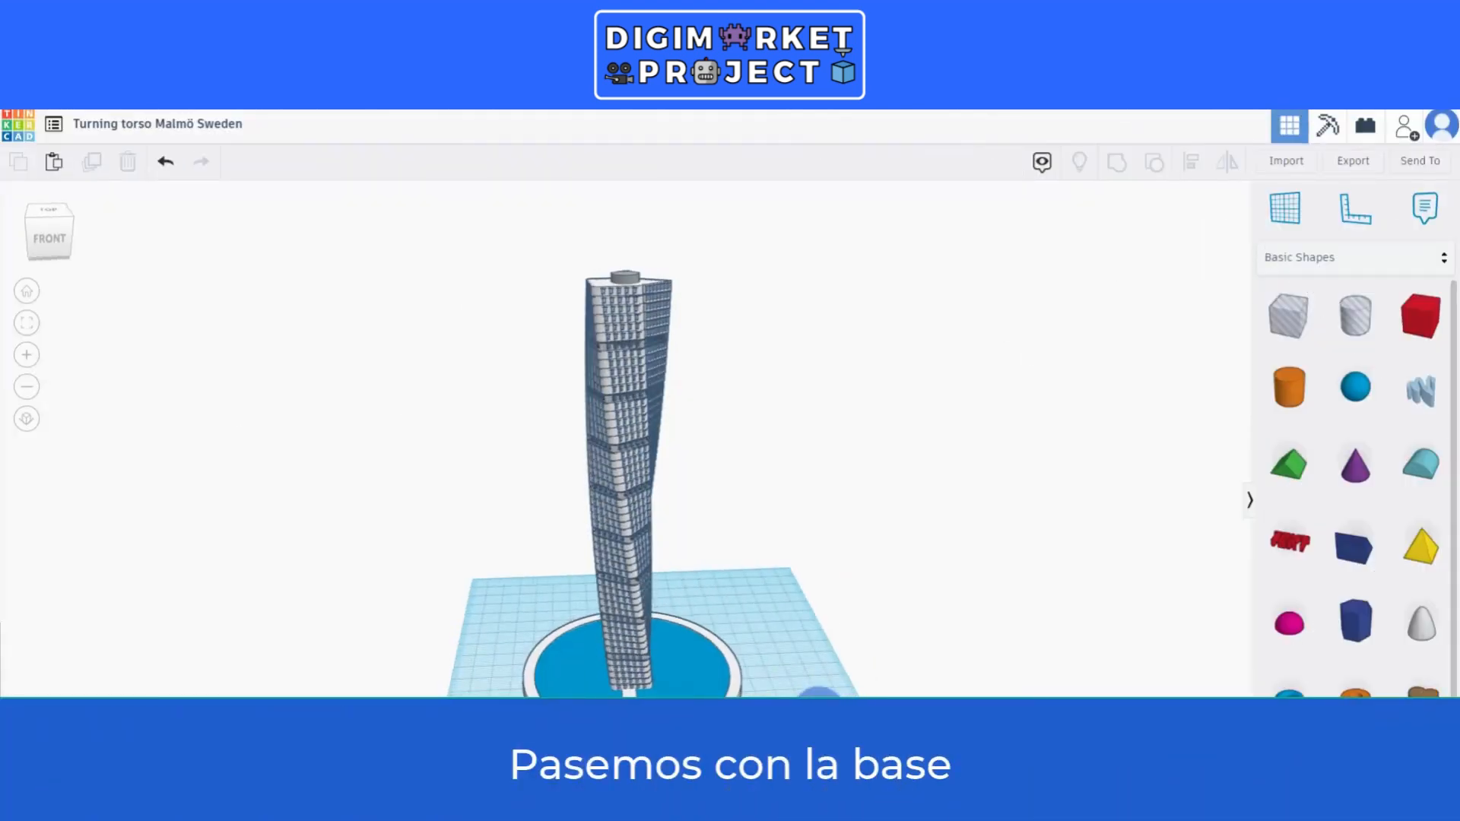
# Unlock the blue-and-white round base and select it.
pyautogui.moveTo(818, 695); pyautogui.dragTo(760, 695, button='right')
pyautogui.click(676, 718)
pyautogui.scroll(3, 677, 723)
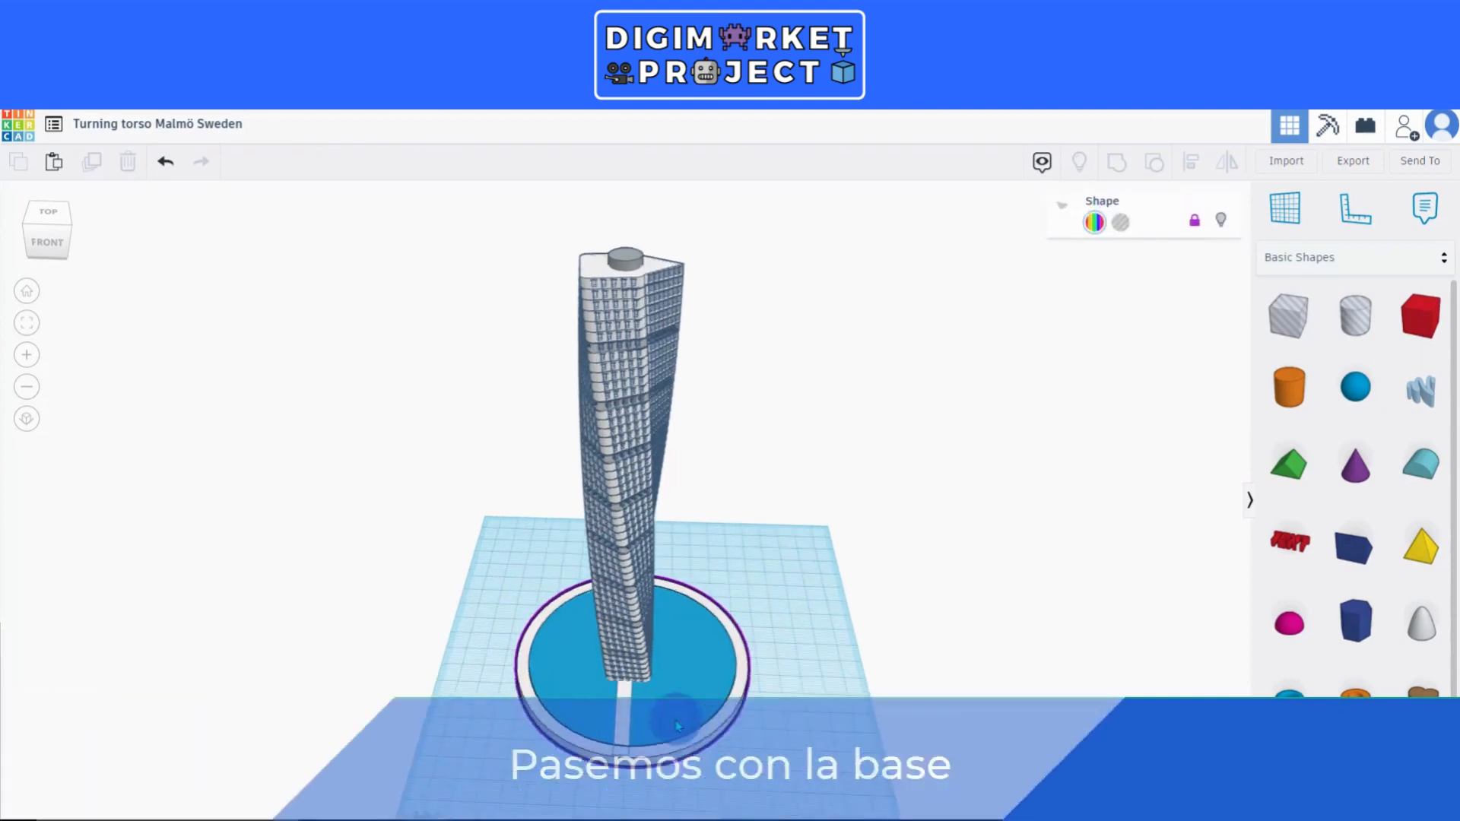
pyautogui.moveTo(678, 723); pyautogui.dragTo(694, 525, button='middle')
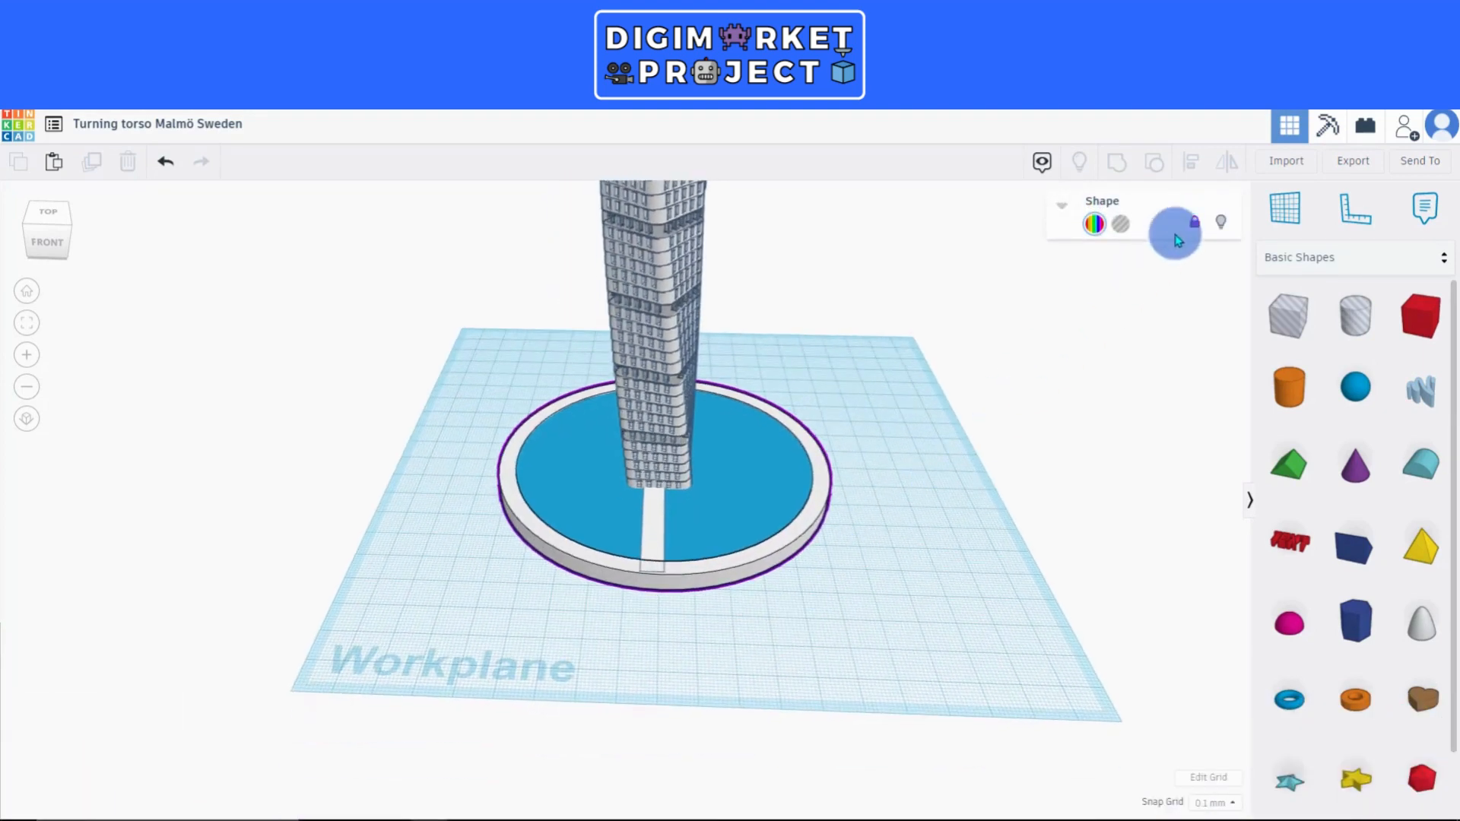
pyautogui.click(979, 571)
pyautogui.click(717, 570)
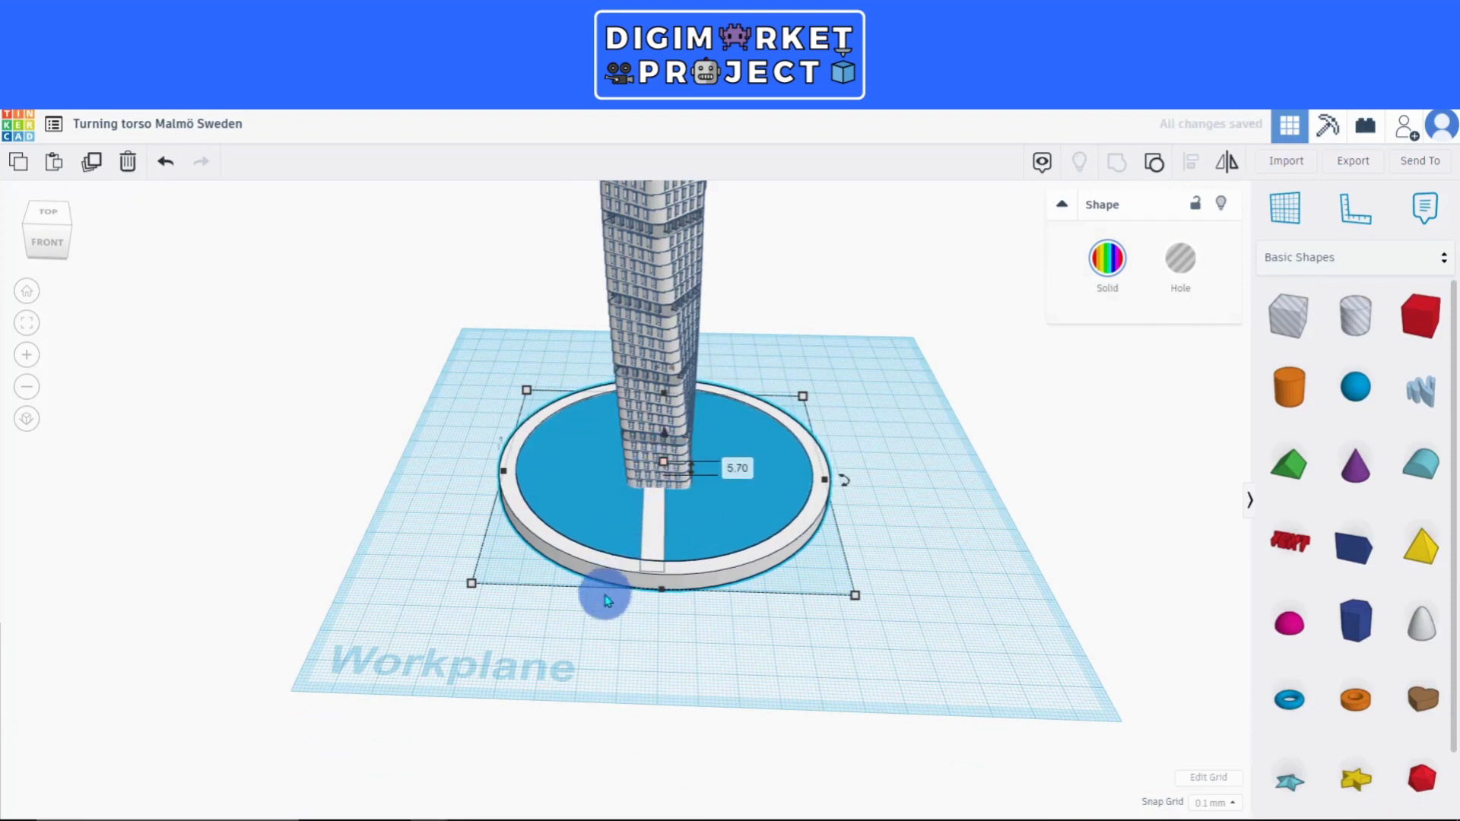
# Ungroup the round base into its separate parts and select the blue inner disc.
pyautogui.click(604, 600)
pyautogui.click(600, 566)
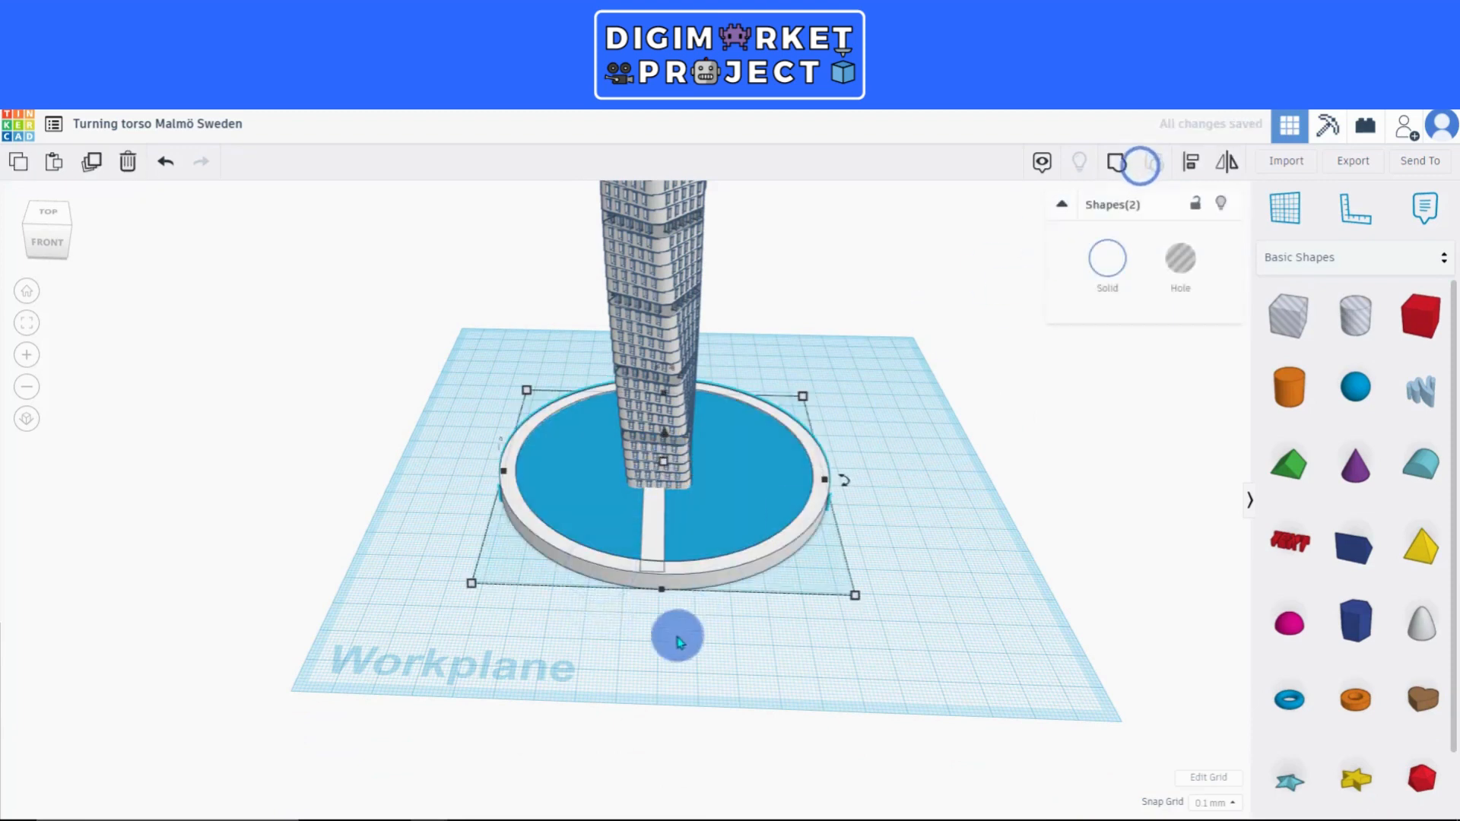
pyautogui.click(668, 643)
pyautogui.click(609, 530)
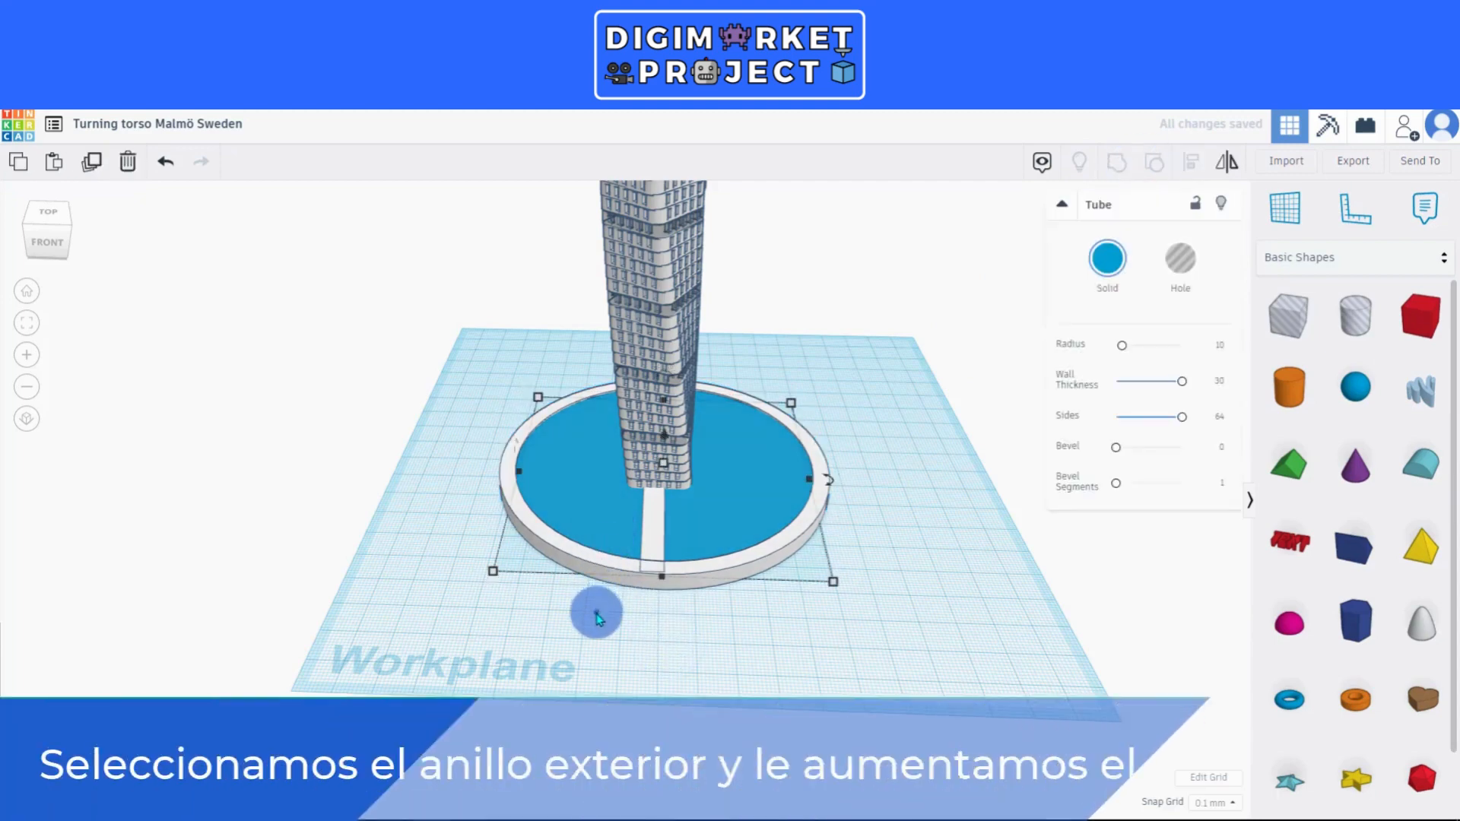